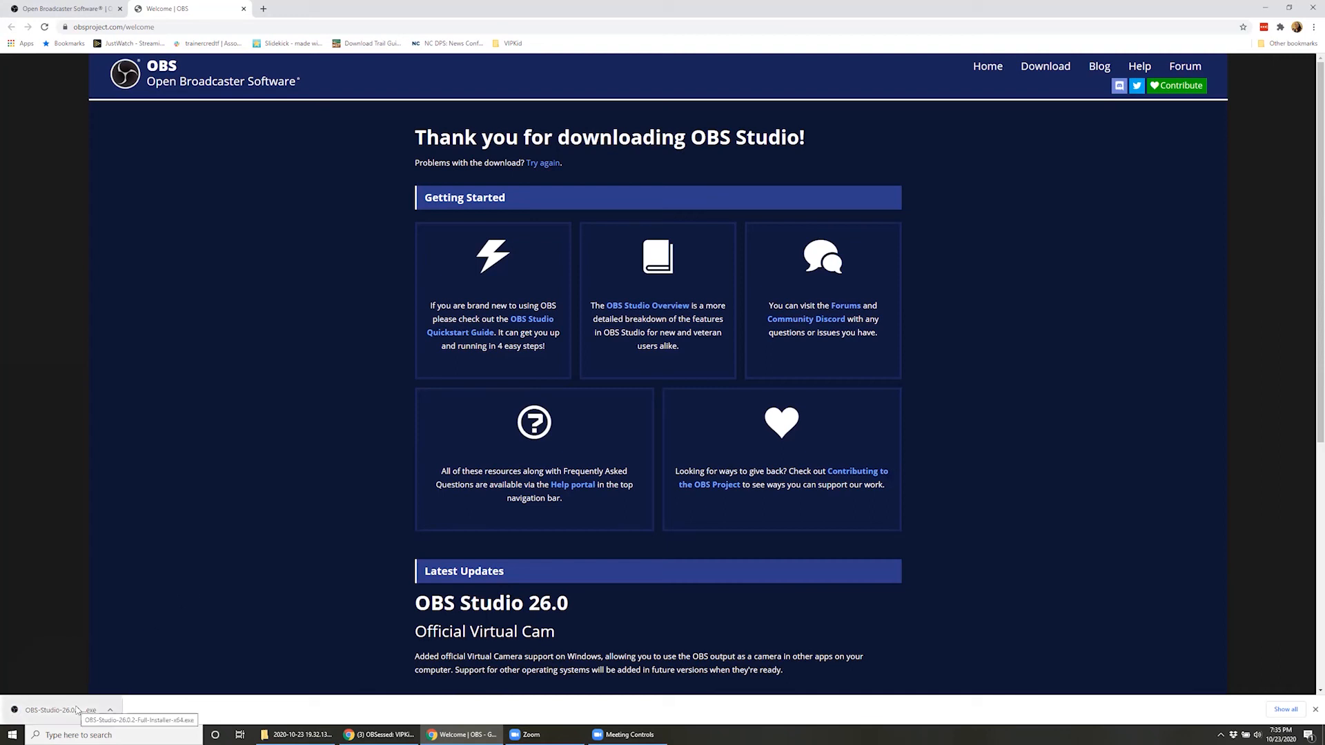
Install OBS Studio 26.0.2 from the downloaded installer into the default folder, without launching it at the end
click(55, 710)
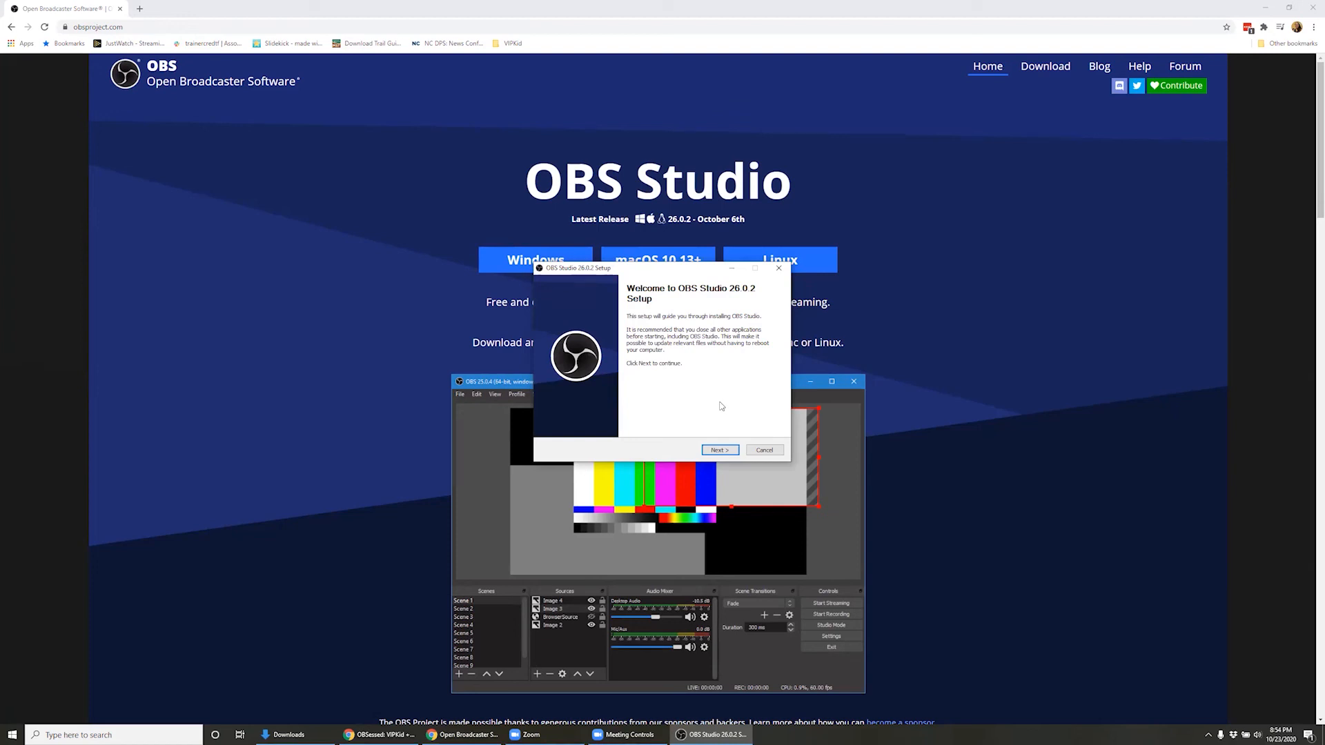
click(721, 450)
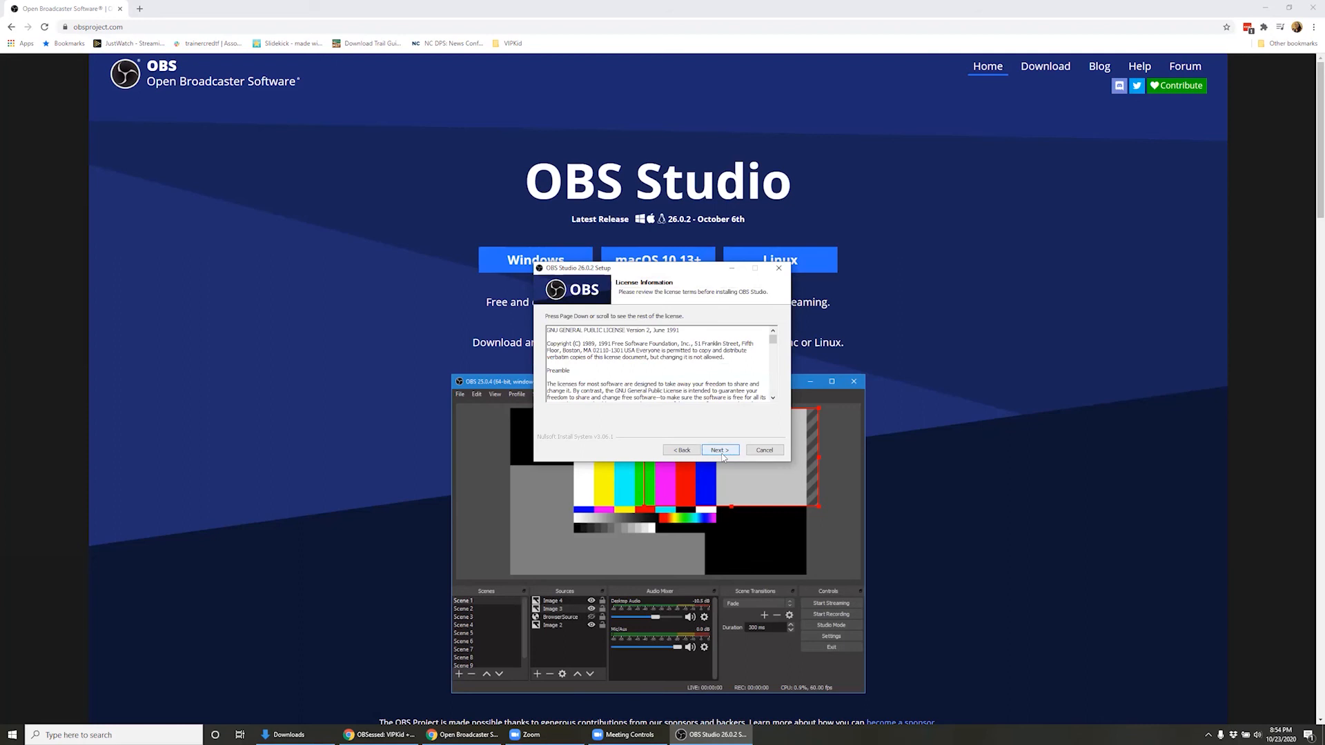
click(721, 450)
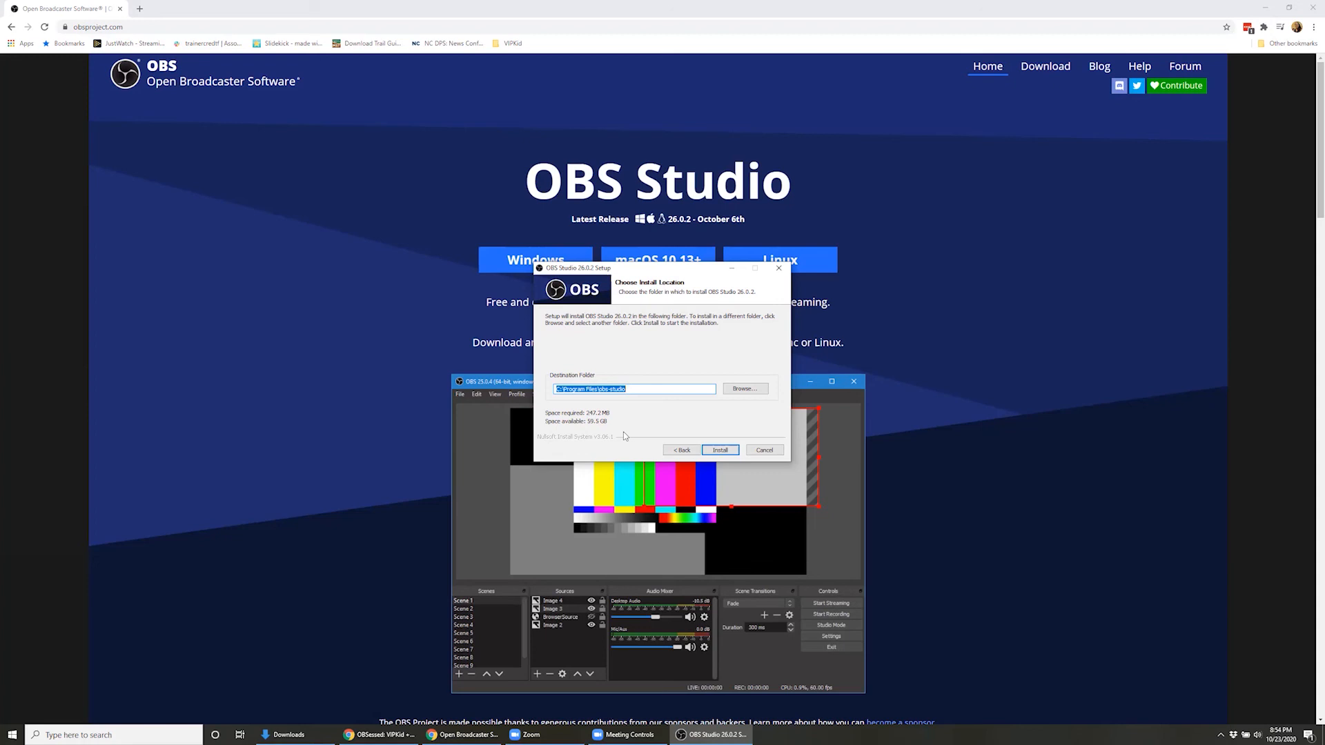
click(734, 453)
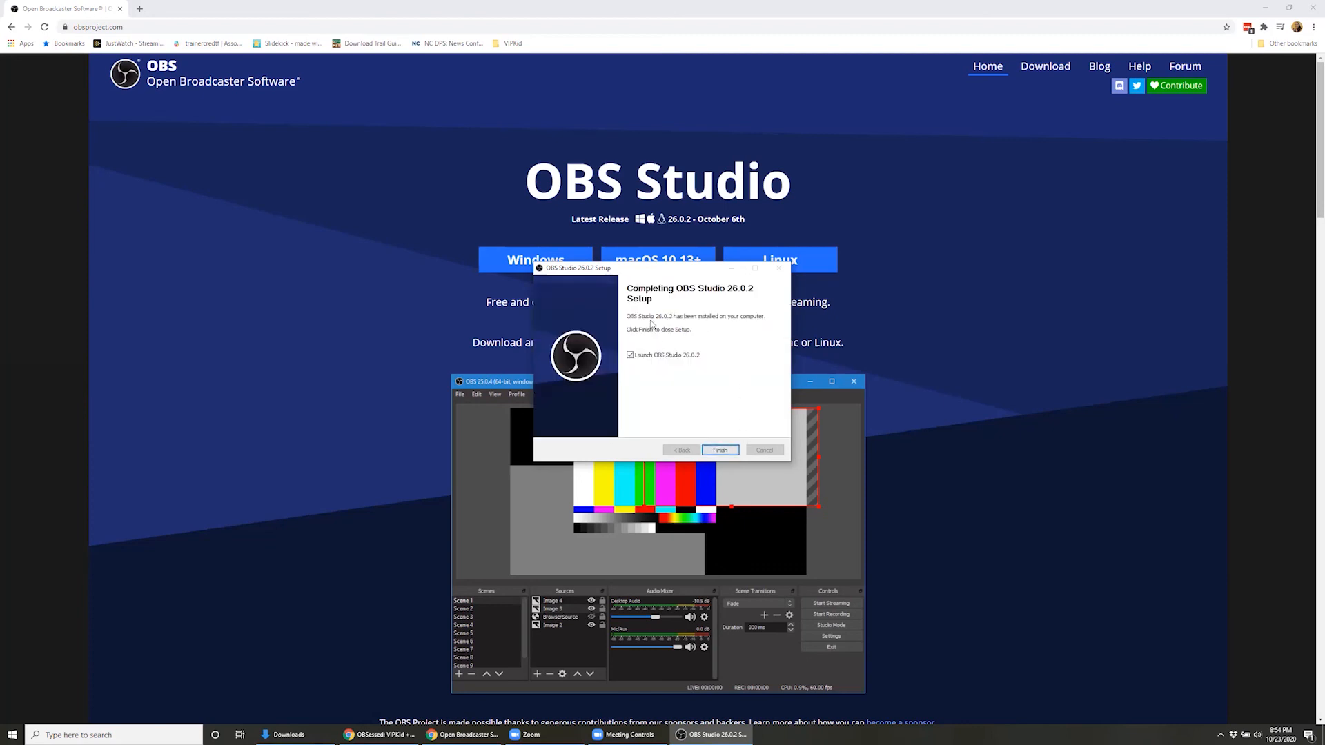
click(630, 356)
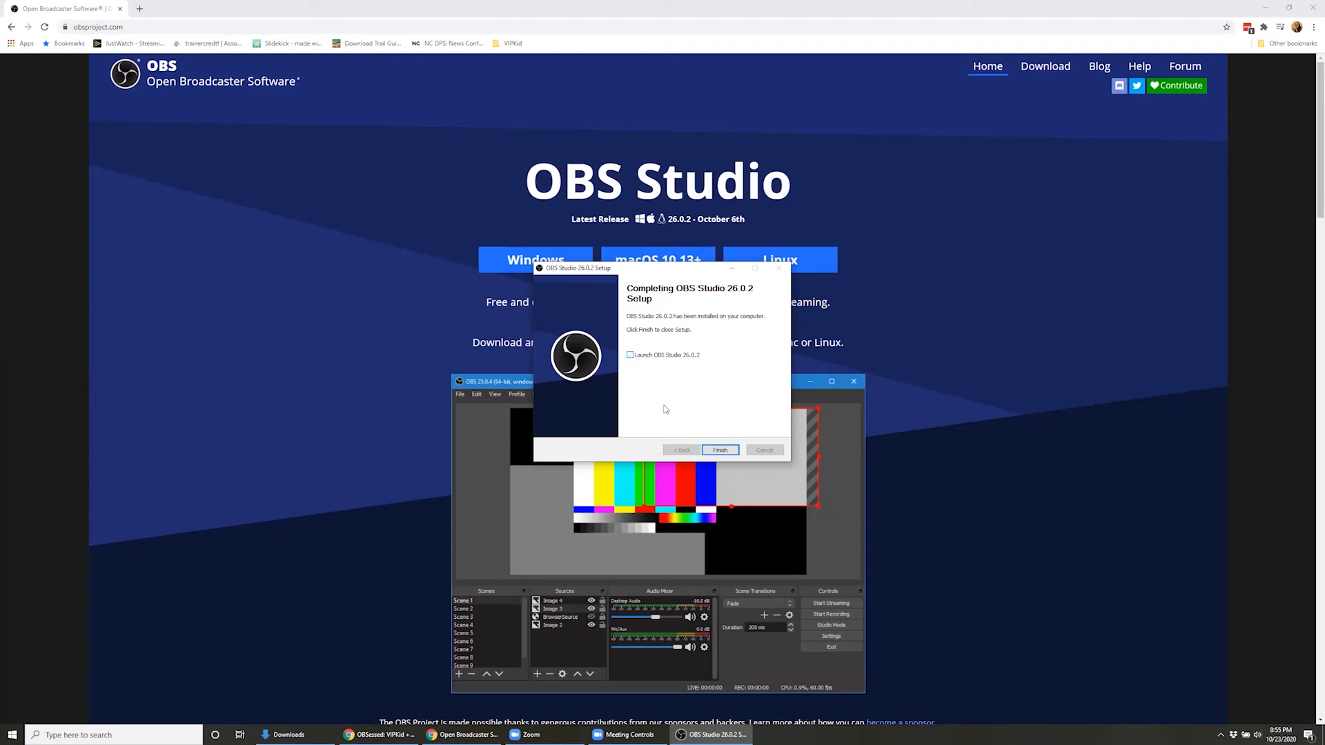
click(721, 451)
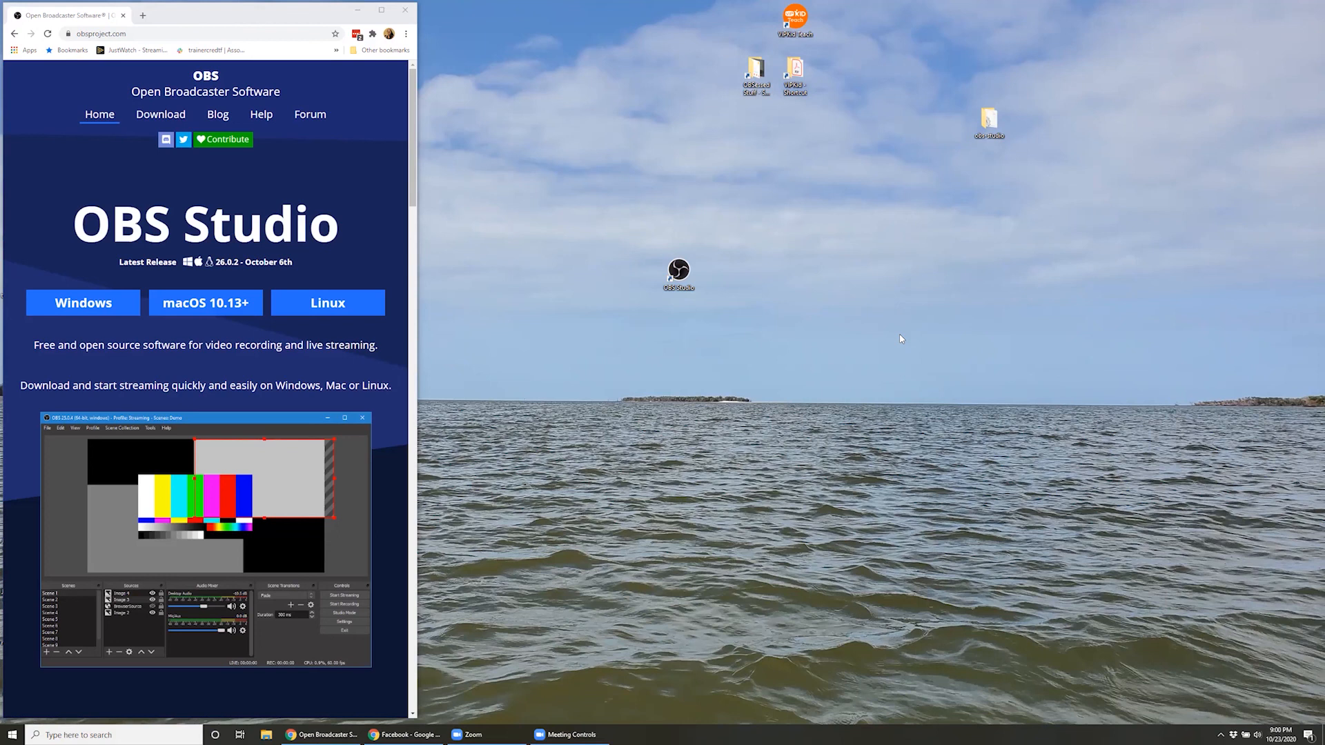
Set the OBS Studio desktop shortcut to run as administrator and grant permission for the change
right_click(674, 268)
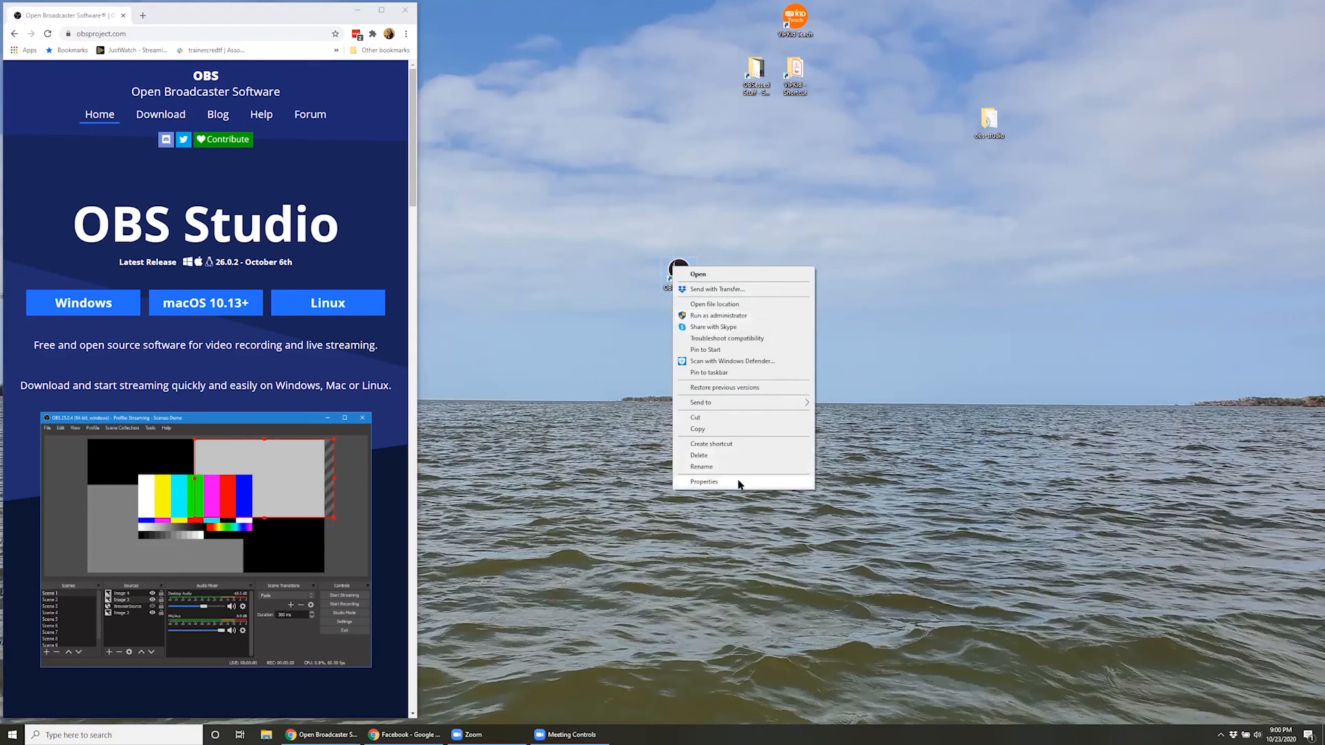
click(704, 482)
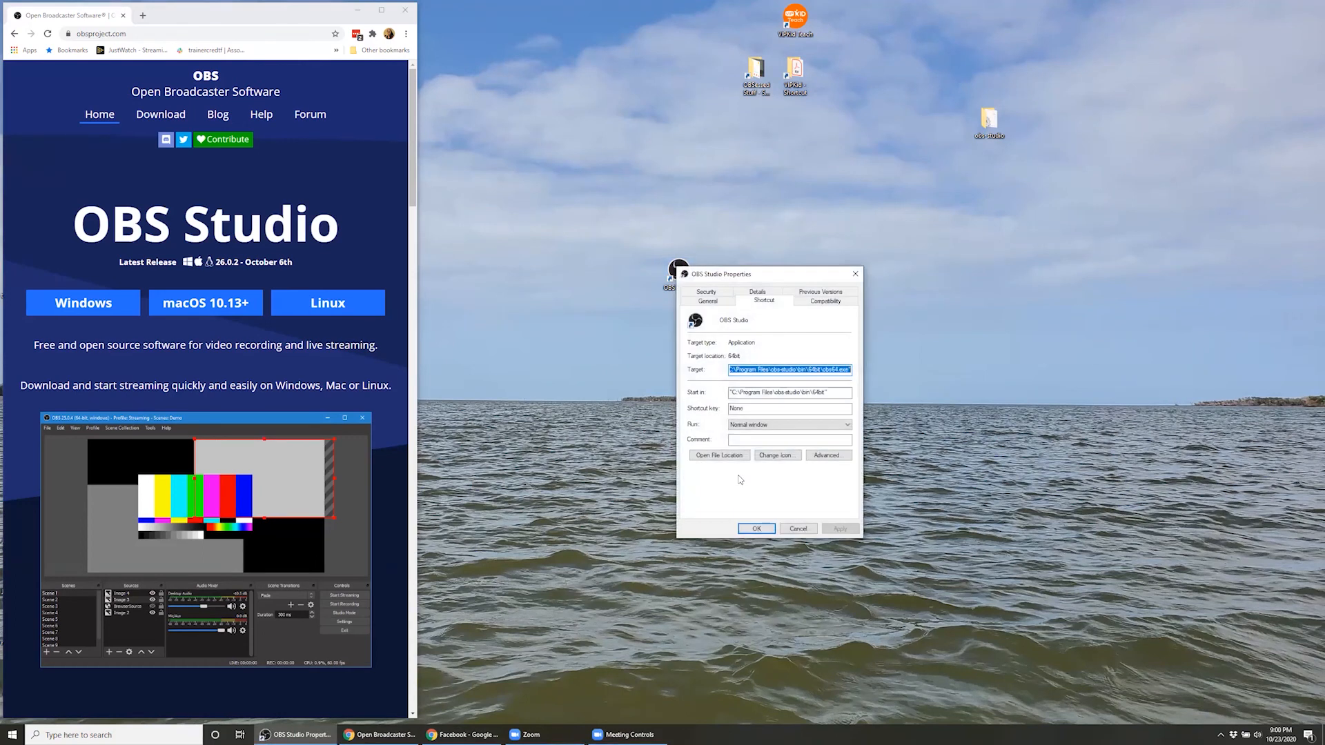
click(822, 459)
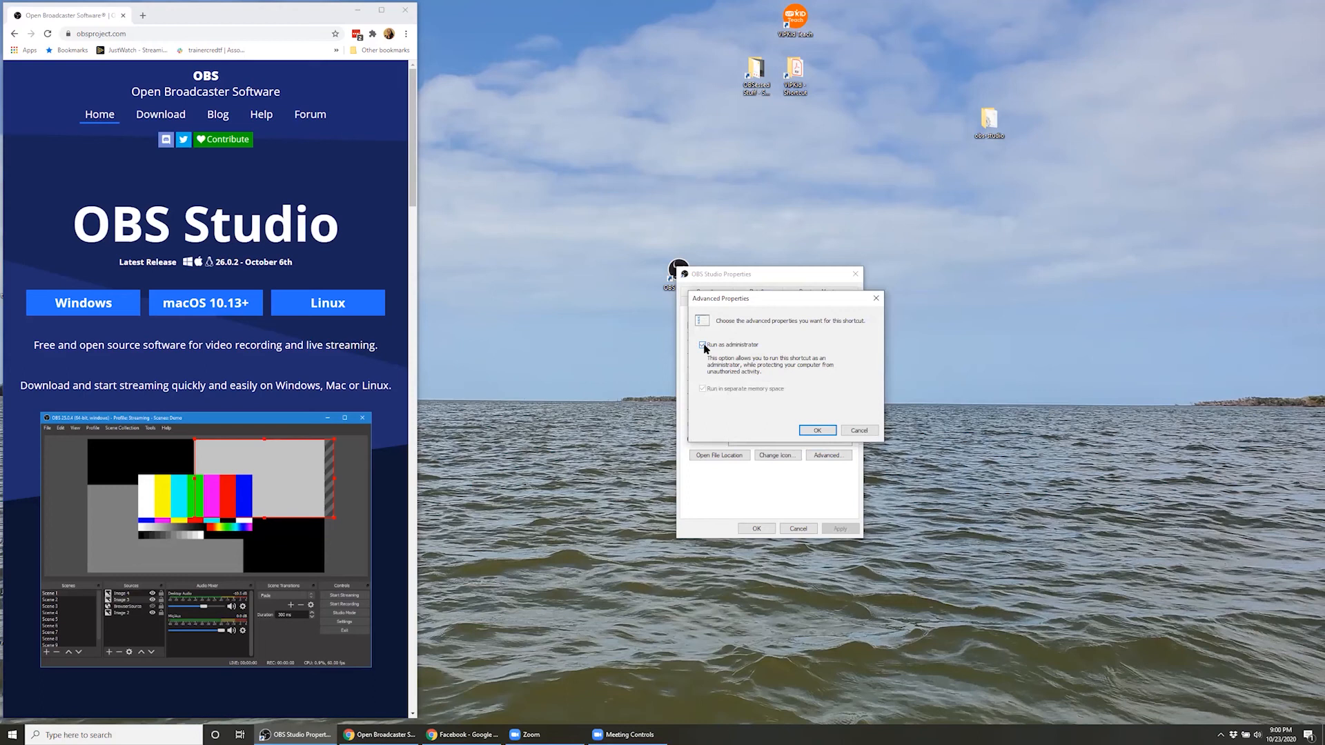
click(820, 430)
click(759, 530)
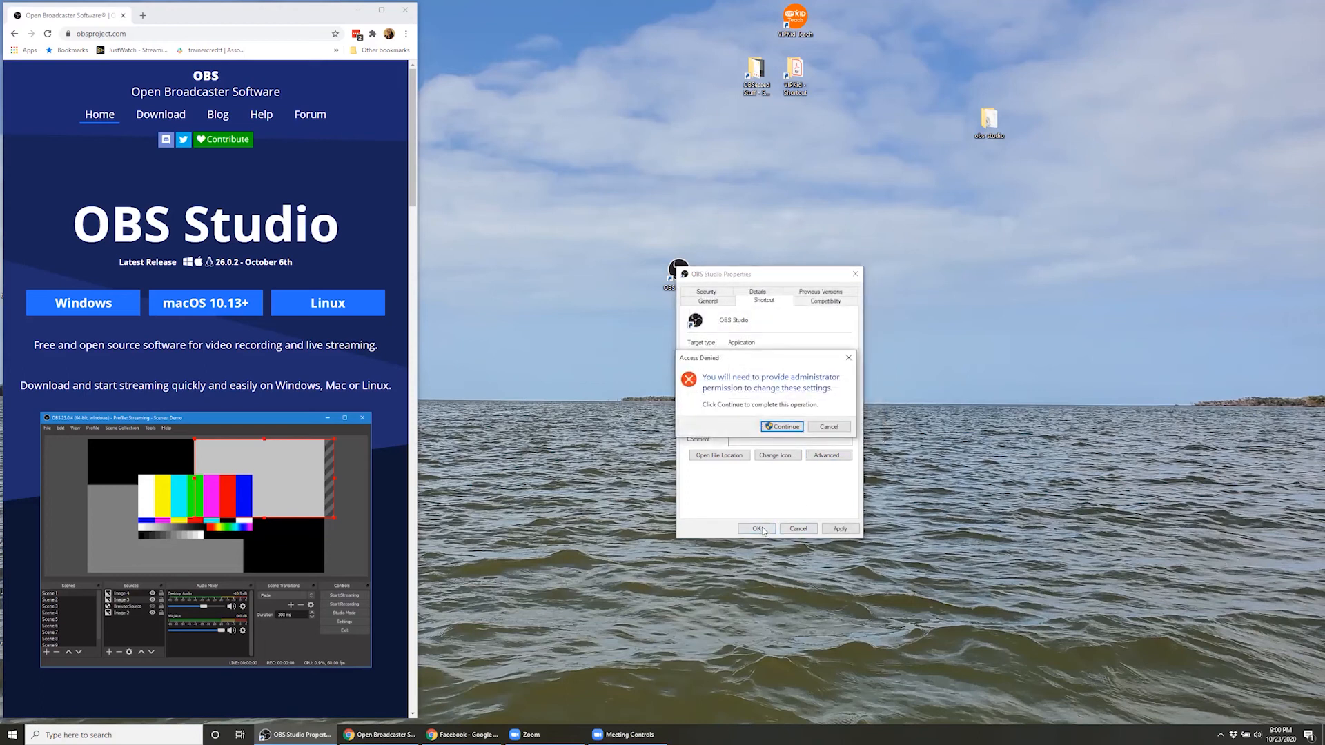
click(782, 426)
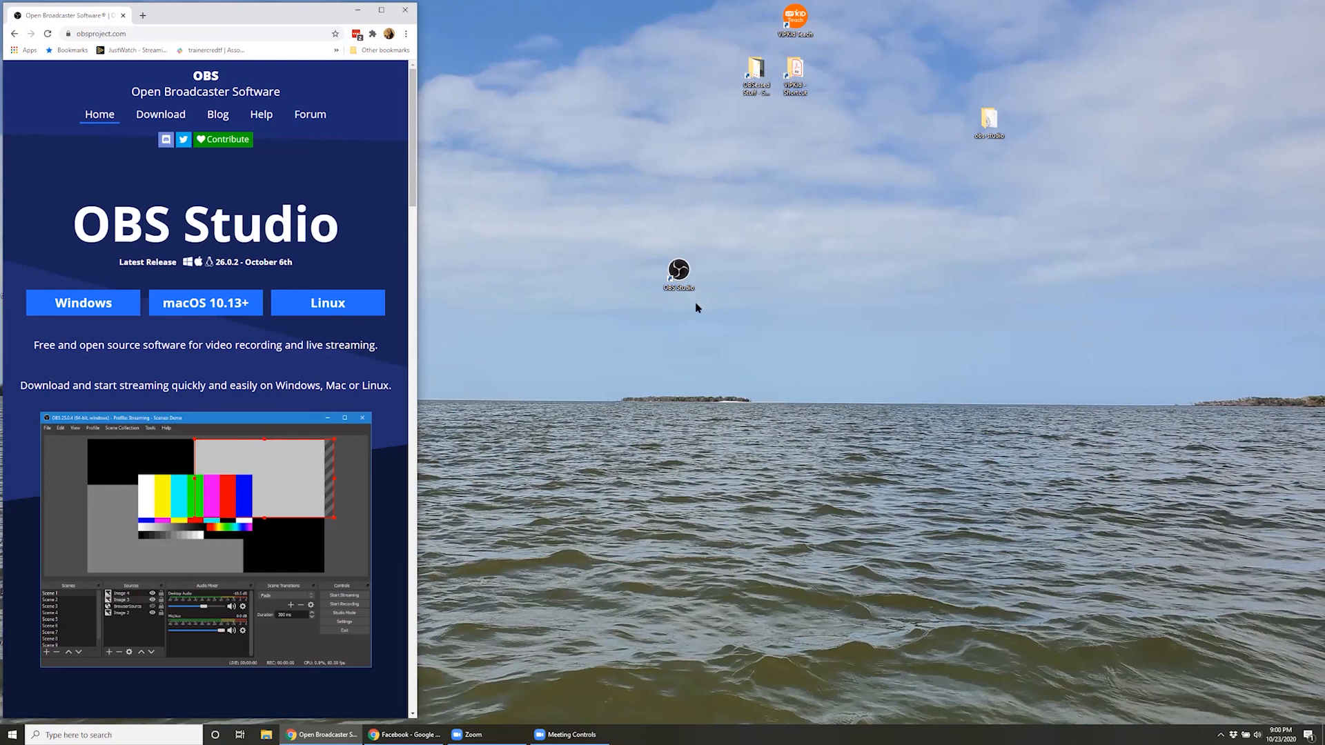
Launch OBS Studio from the desktop with permission granted, and apply the auto-configuration for using only the virtual camera
double_click(687, 269)
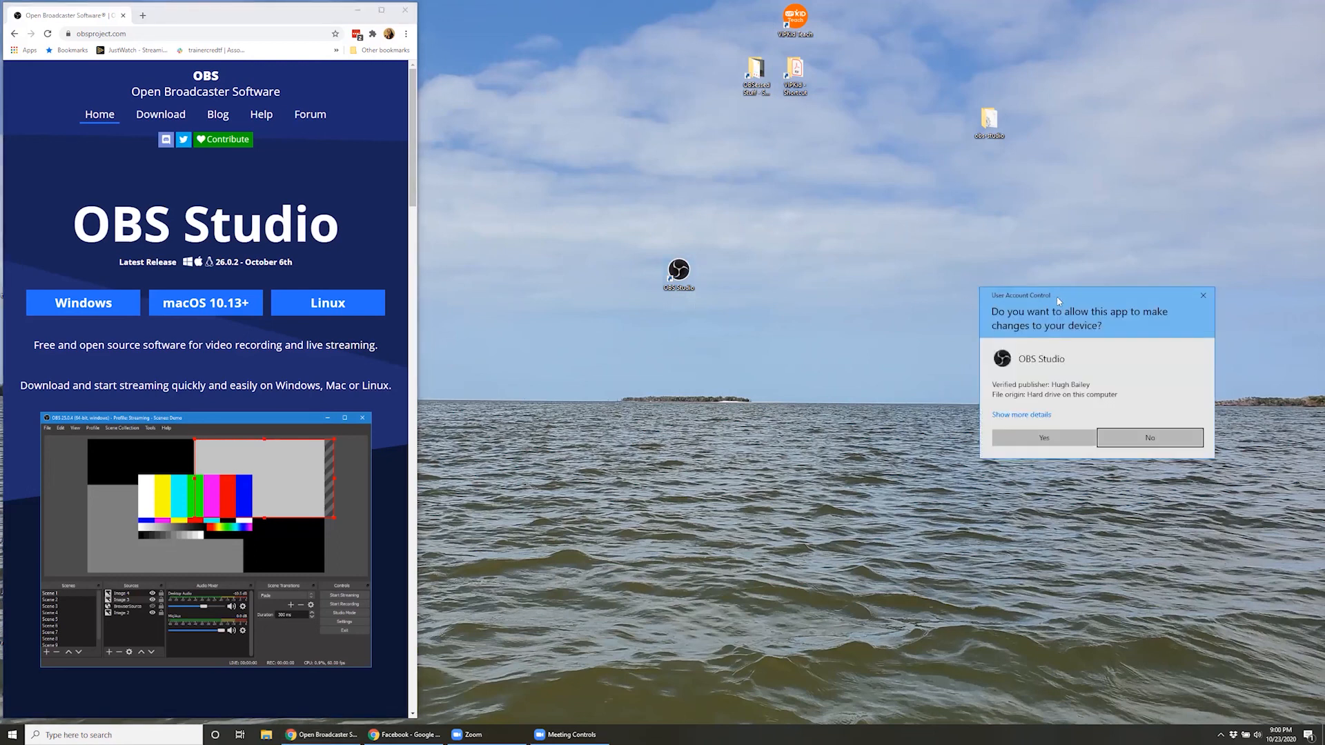
drag(1025, 296, 776, 322)
click(809, 462)
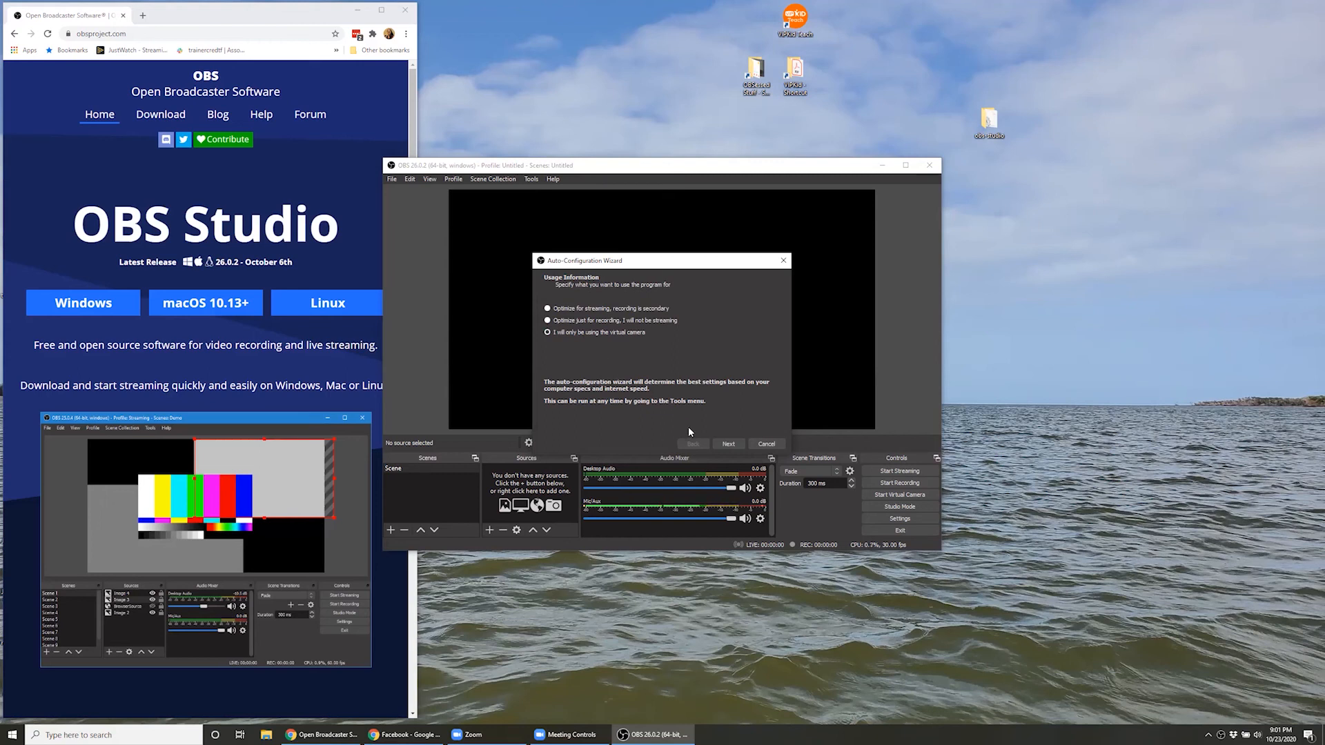
click(735, 446)
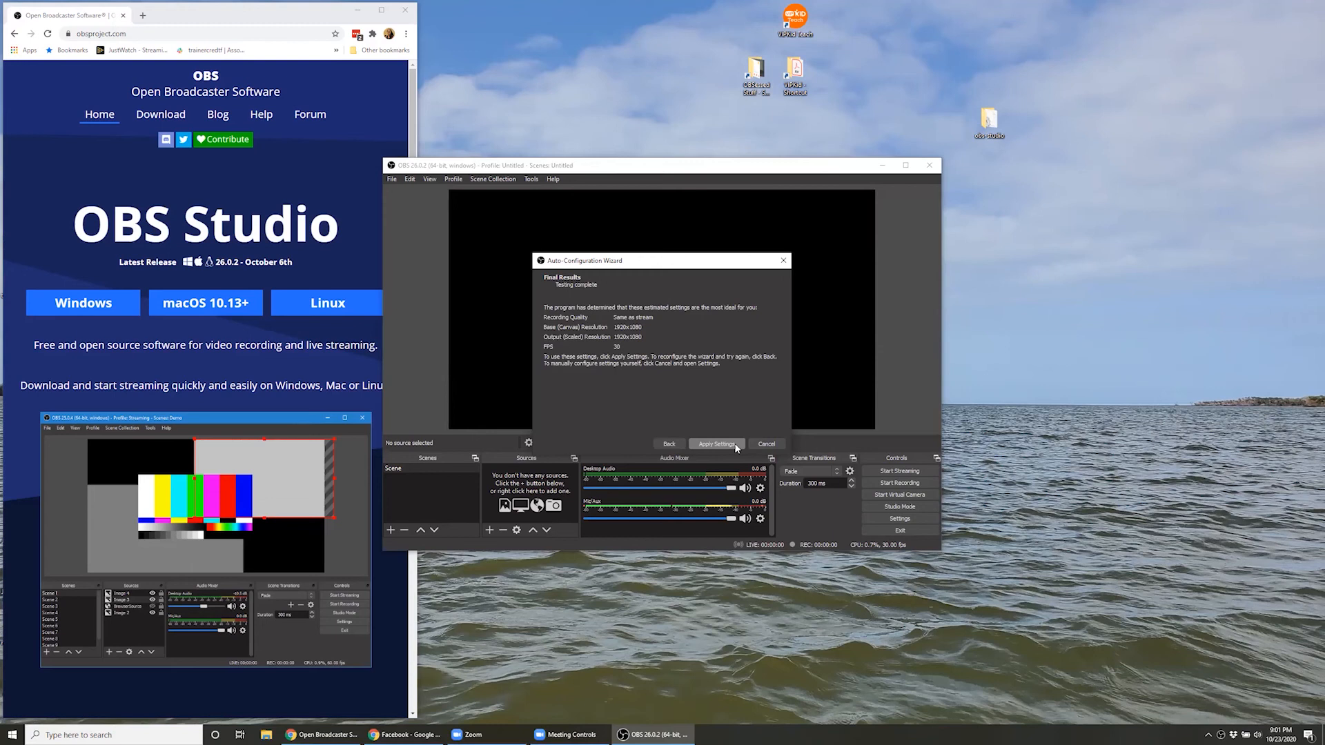
click(736, 447)
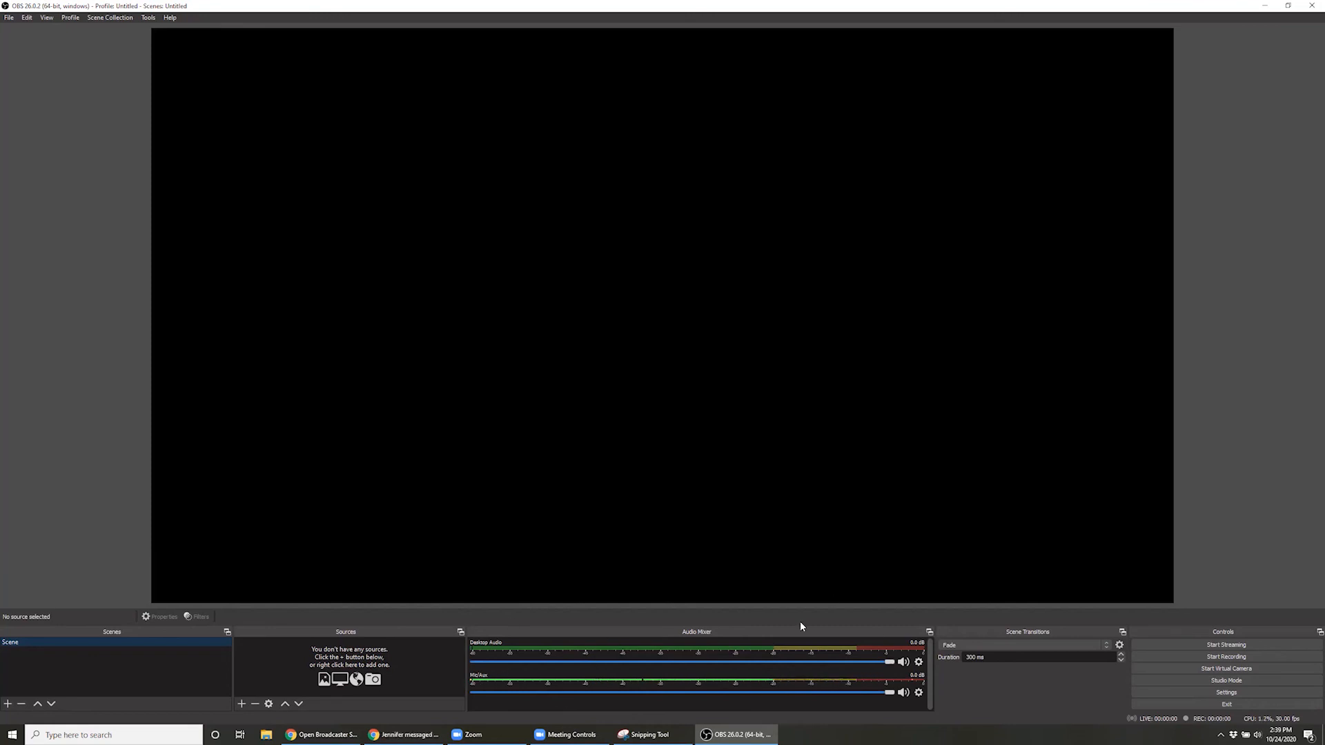
Hide the Audio Mixer and Scene Transitions docks
click(48, 19)
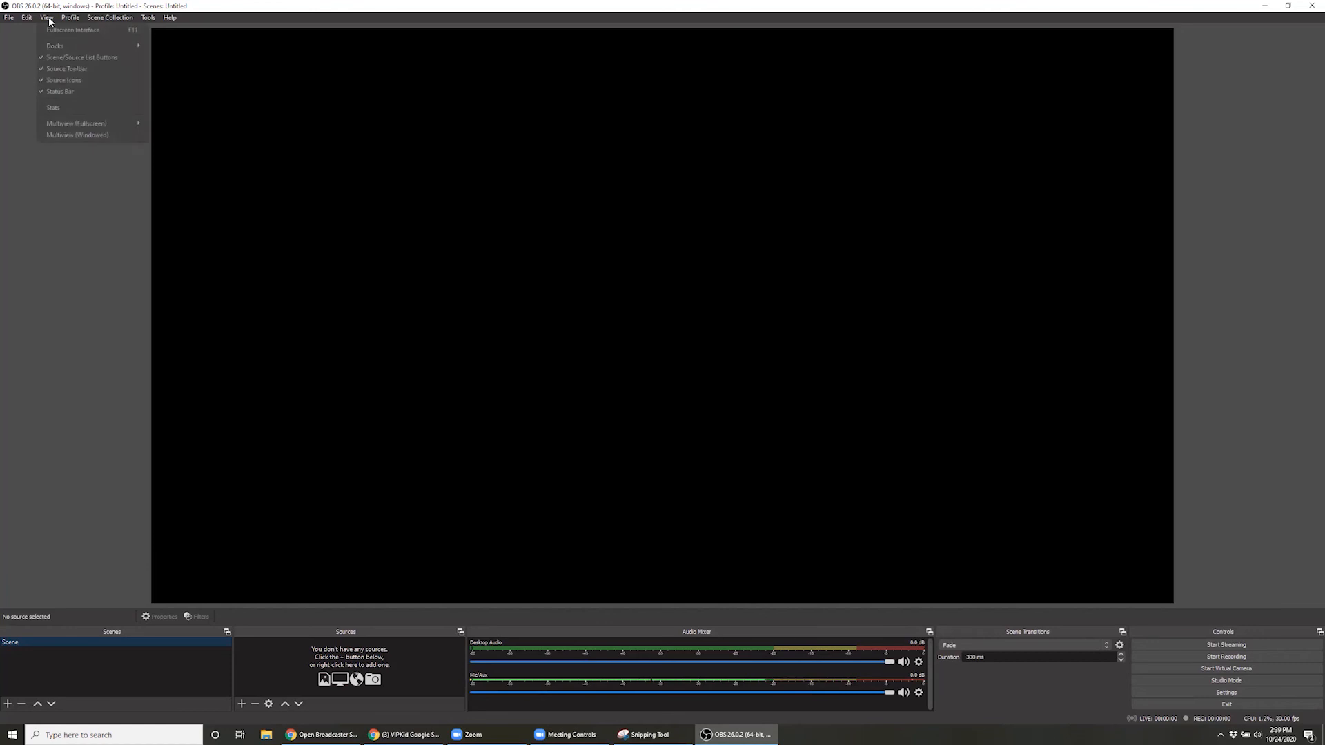
mouse_move(54, 46)
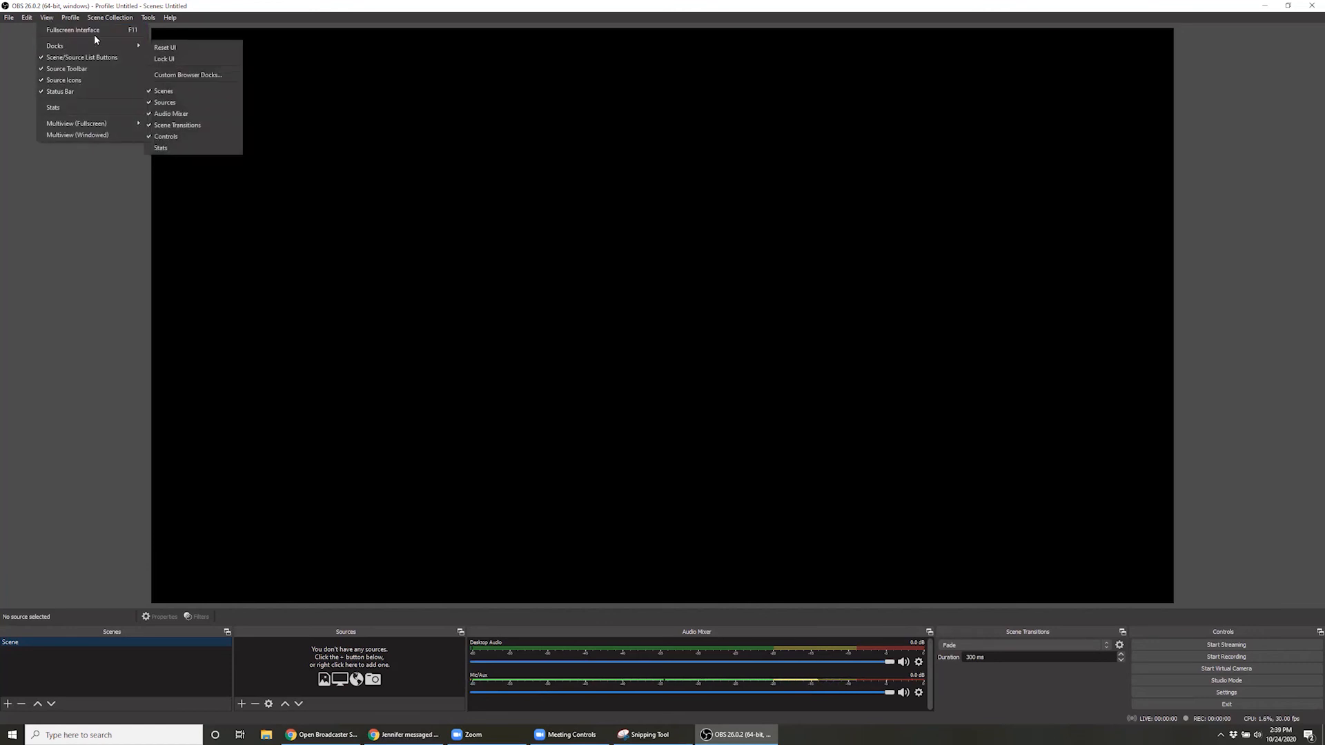
click(200, 113)
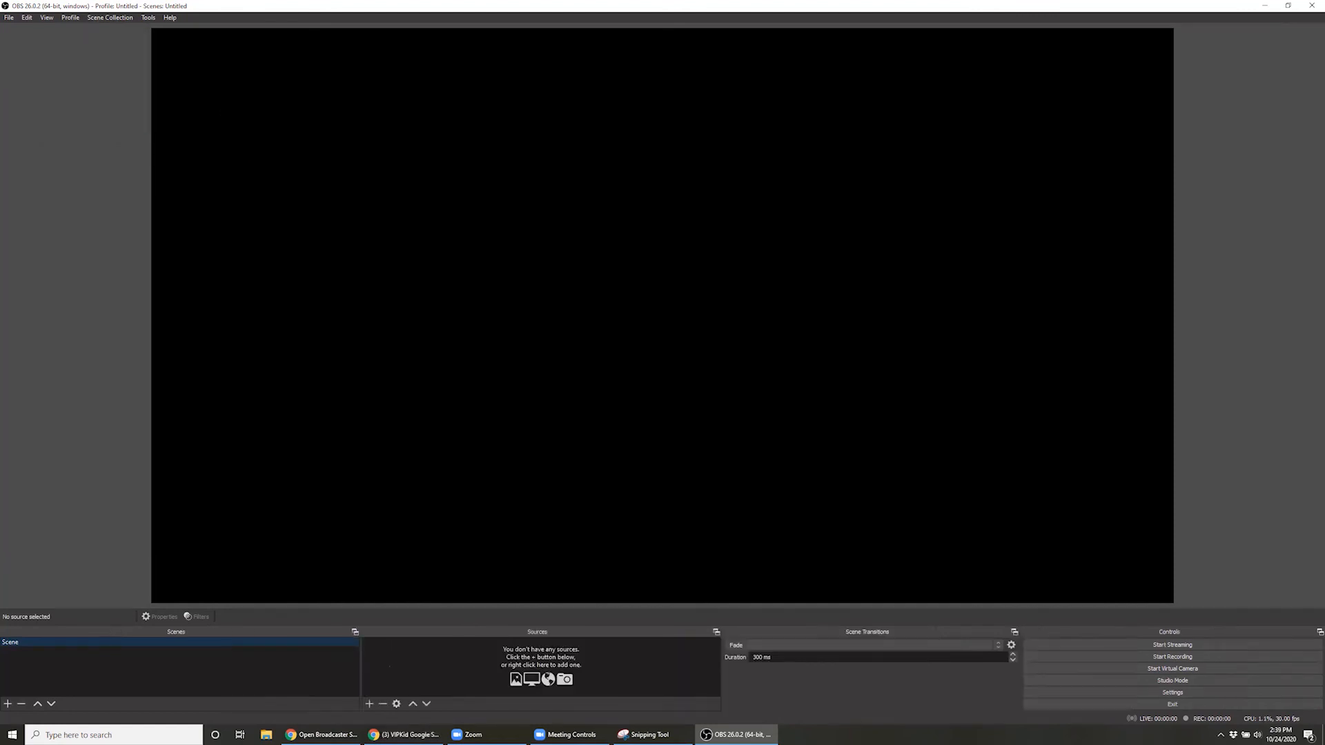
click(42, 18)
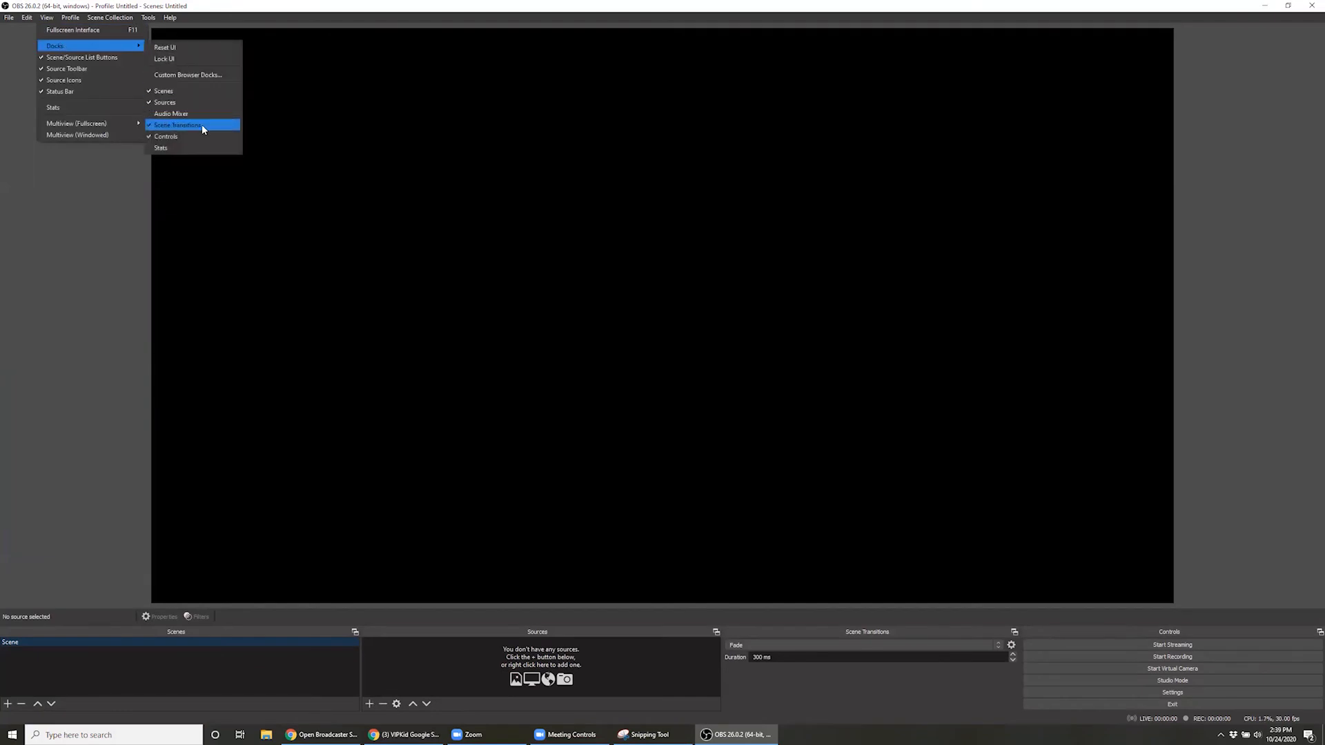
click(201, 125)
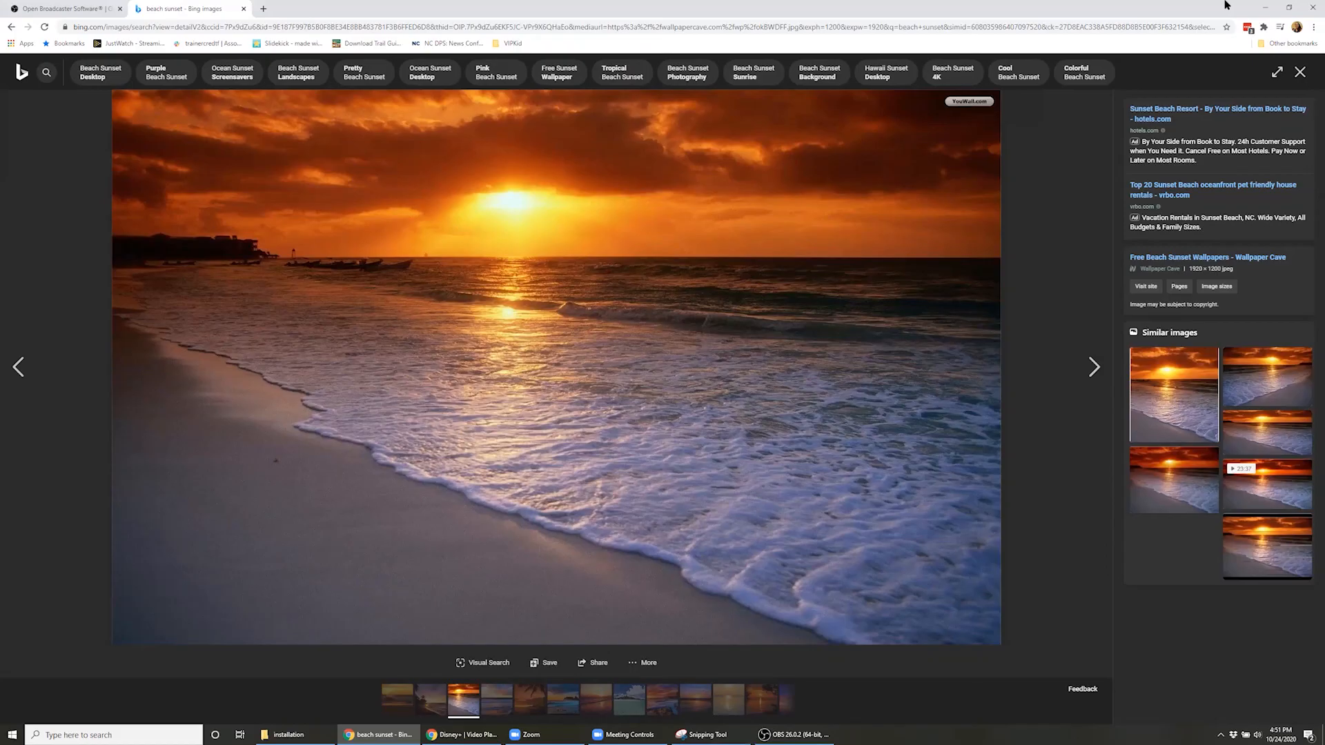
Switch to OBS Studio, rename the existing scene as Webcam and maximize the window
click(797, 734)
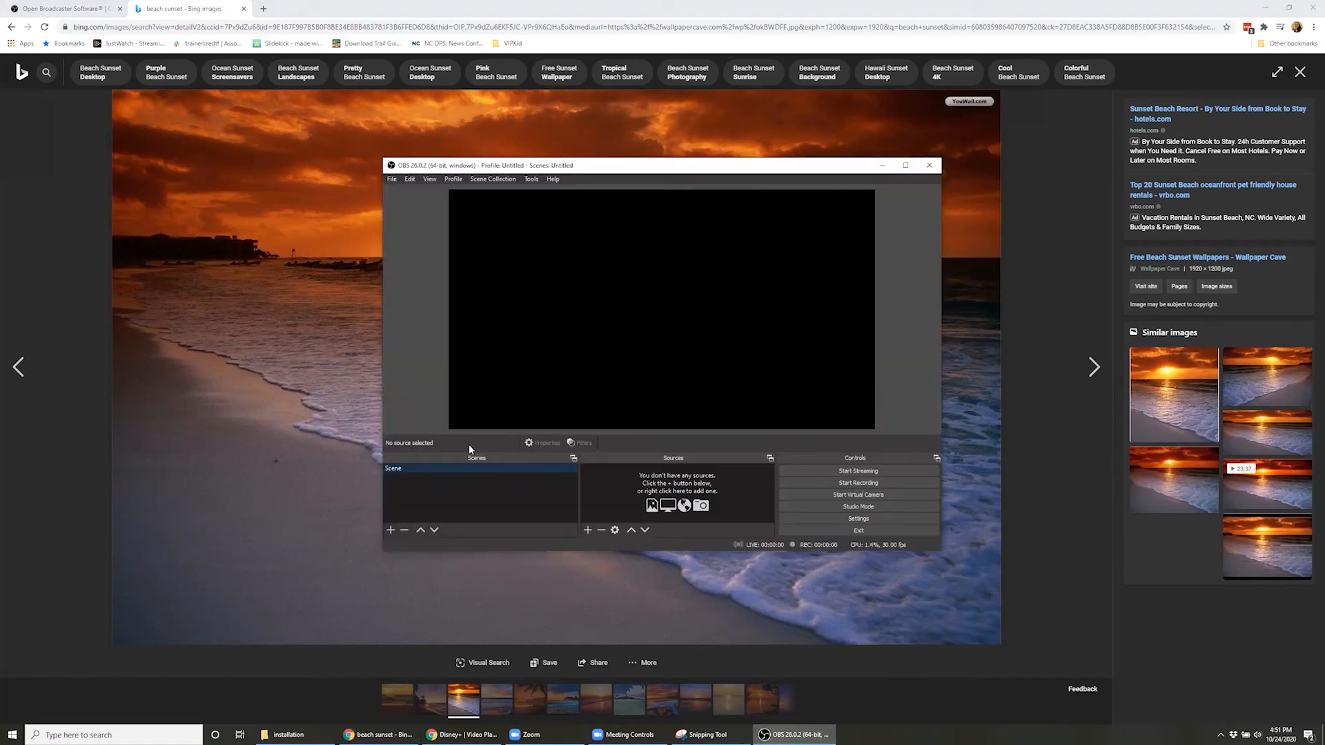
click(963, 4)
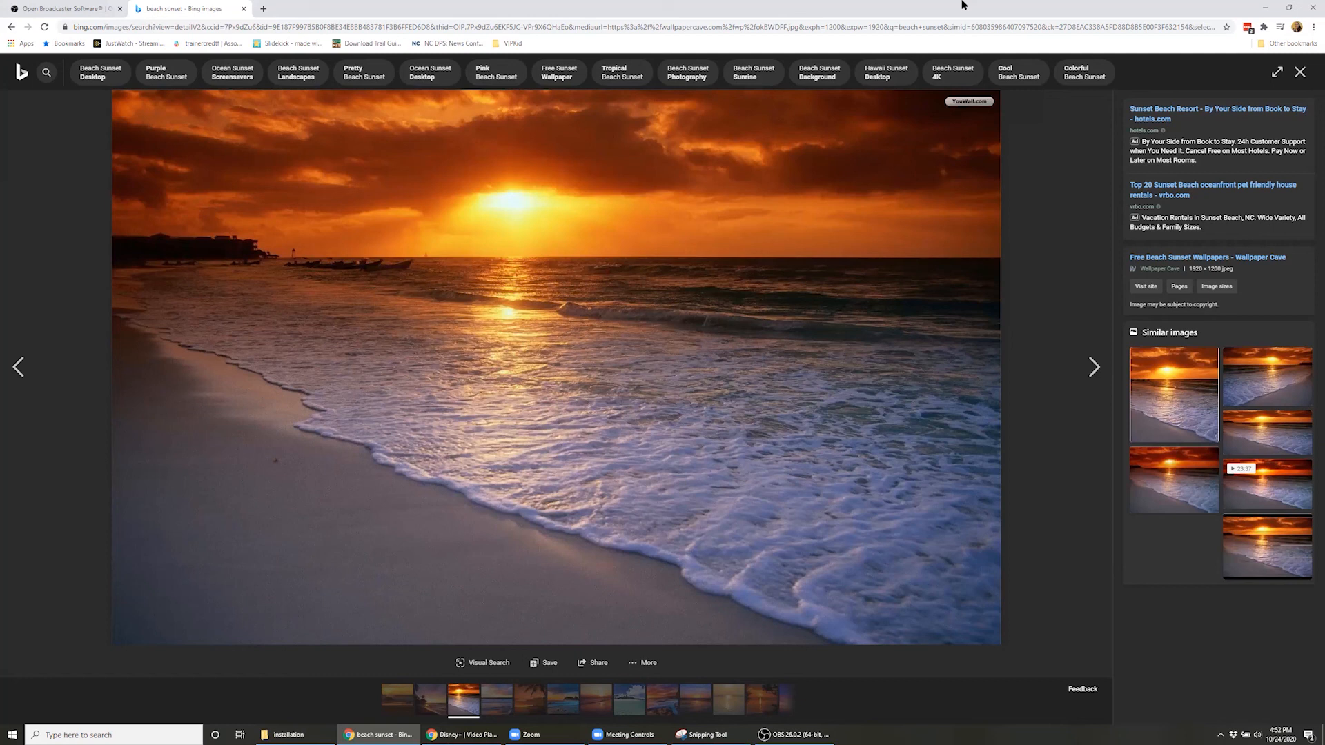
click(828, 734)
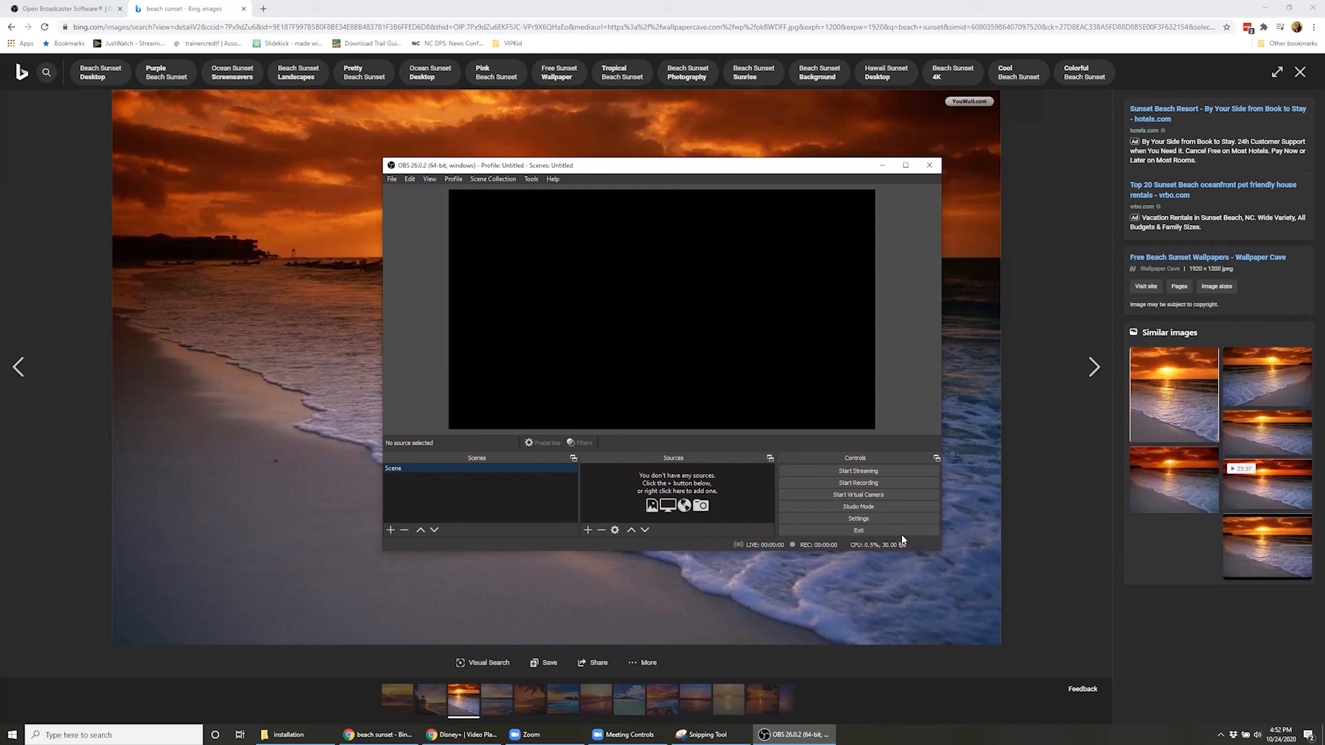
right_click(504, 475)
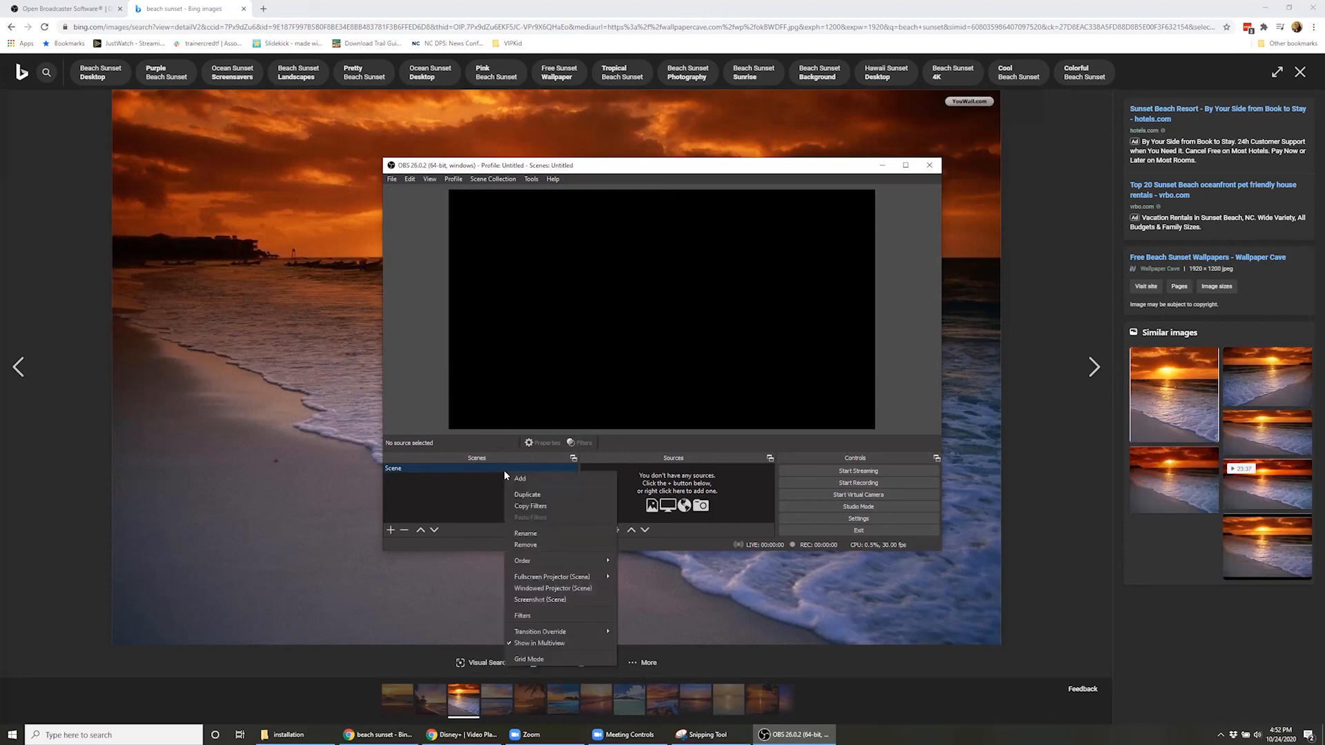
click(526, 533)
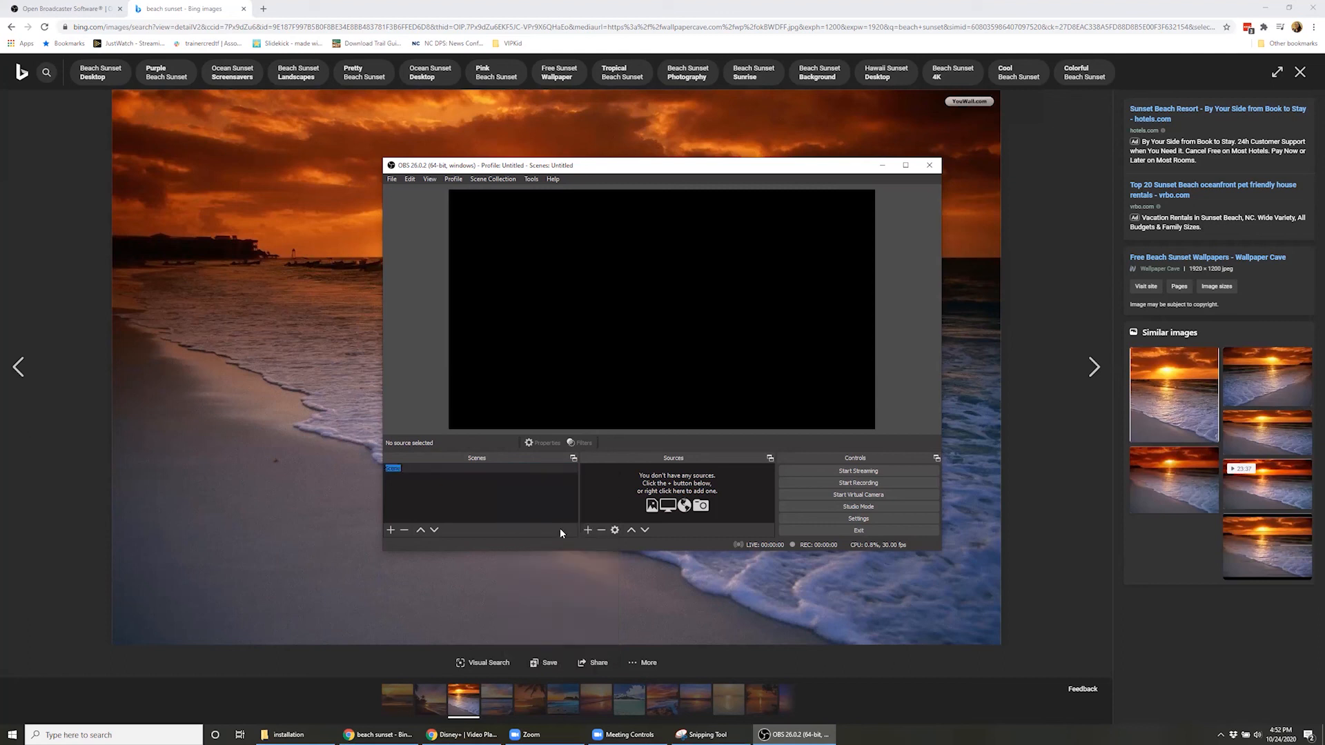
text(Webcam)
key(Return)
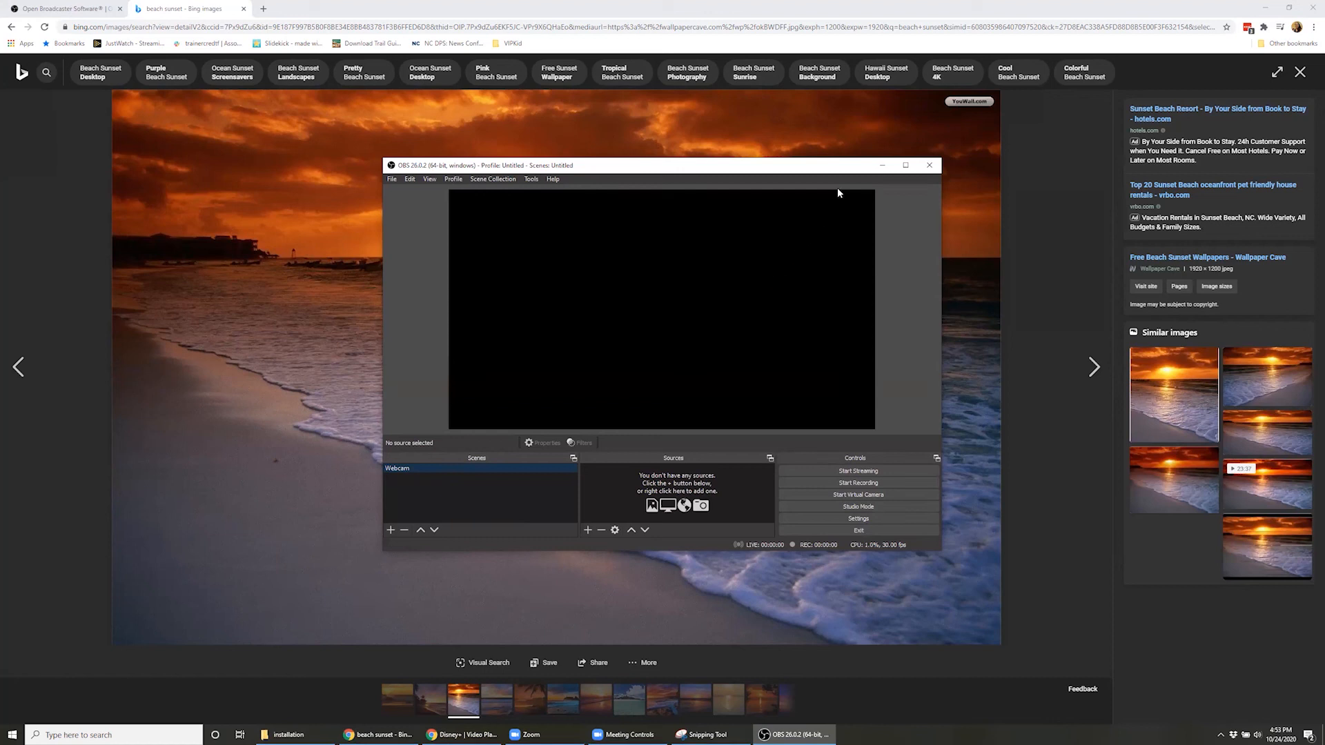
click(906, 167)
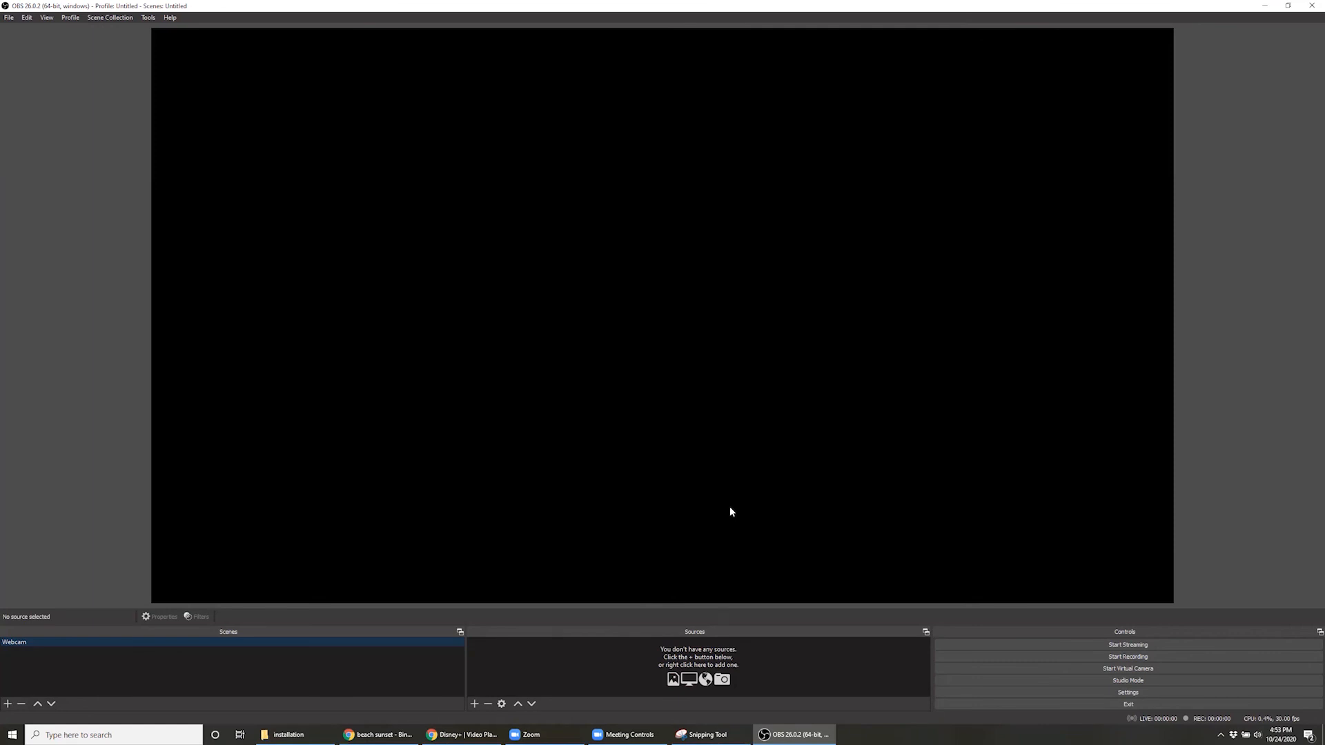
Add a new Color Source to the Webcam scene, keeping the default source name
click(474, 705)
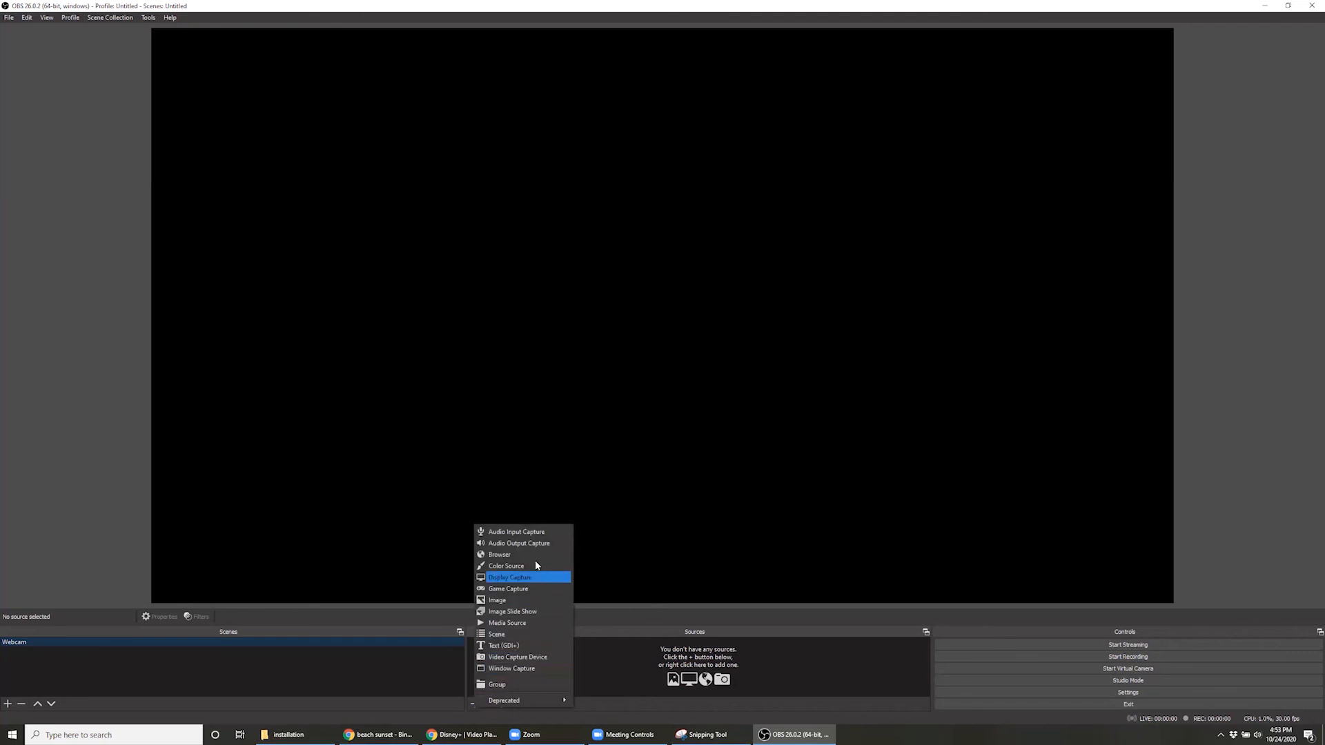
click(533, 566)
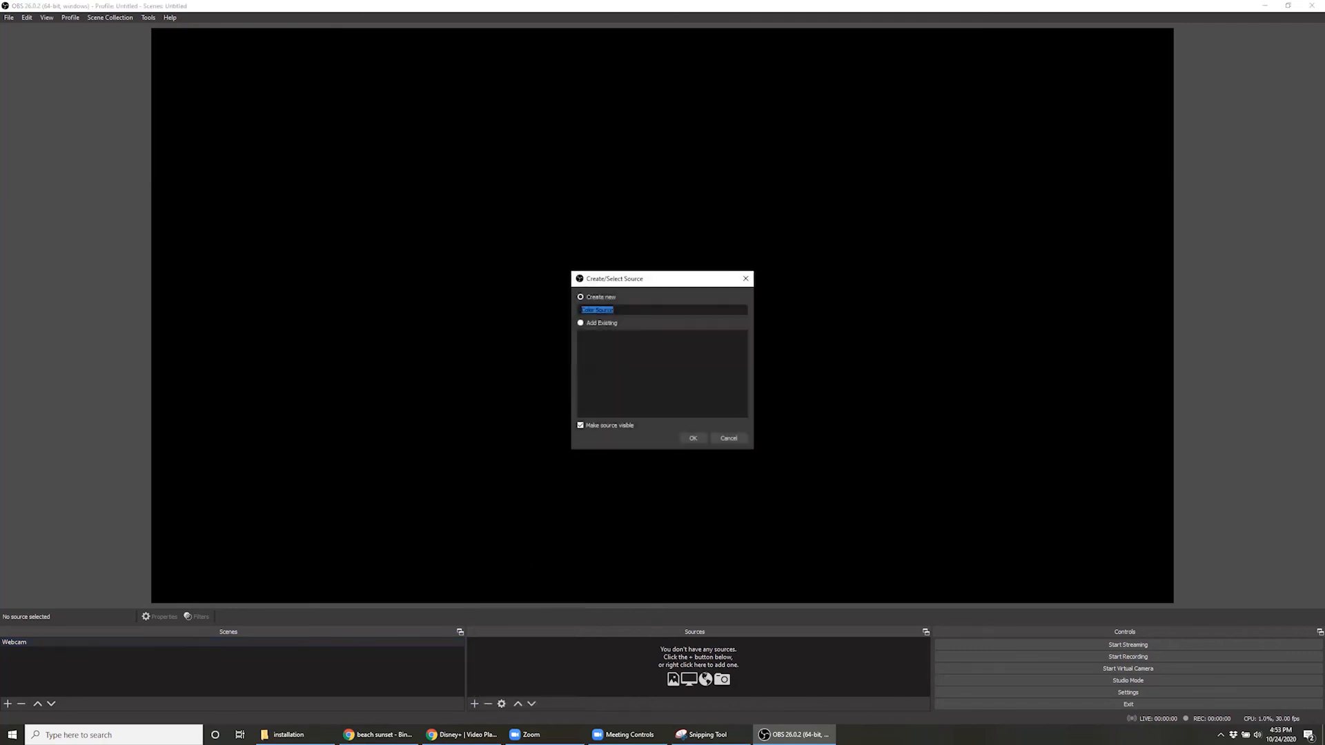
click(693, 439)
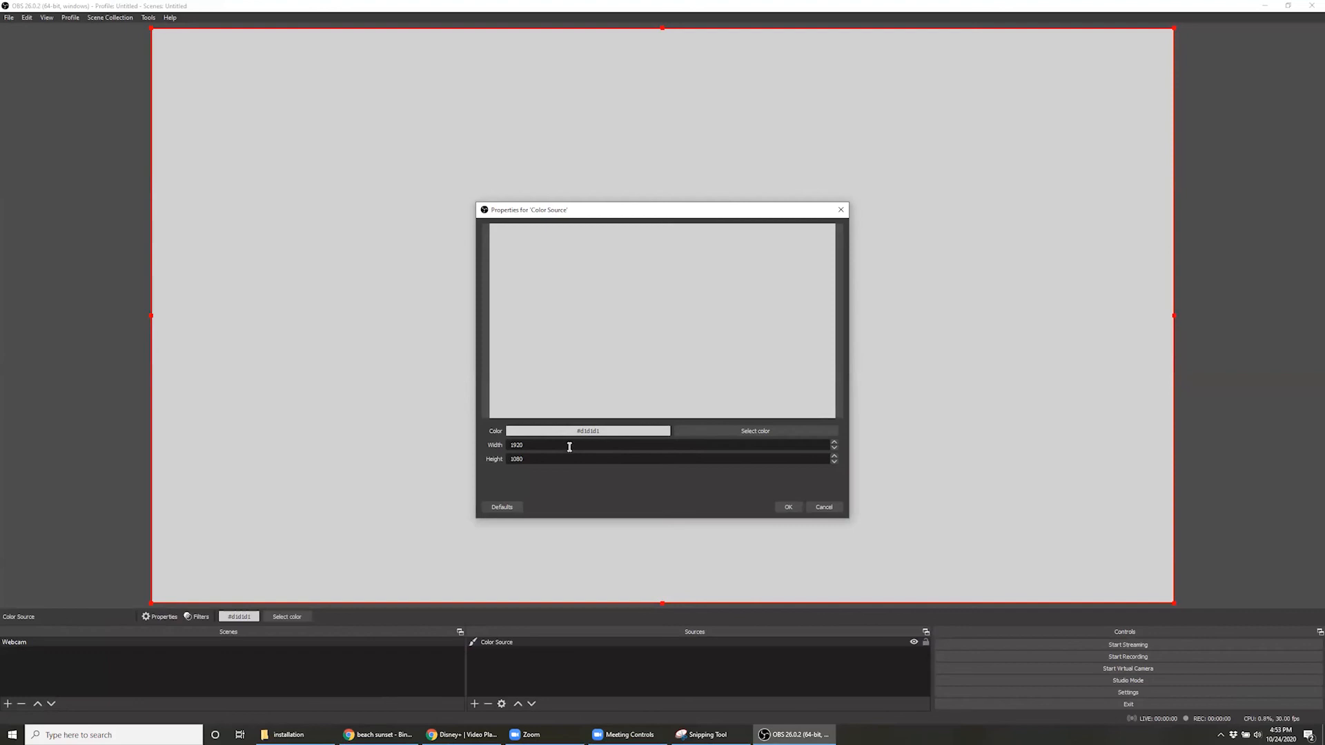
Set the color source's width to 800 and its height to 600
drag(569, 445, 492, 442)
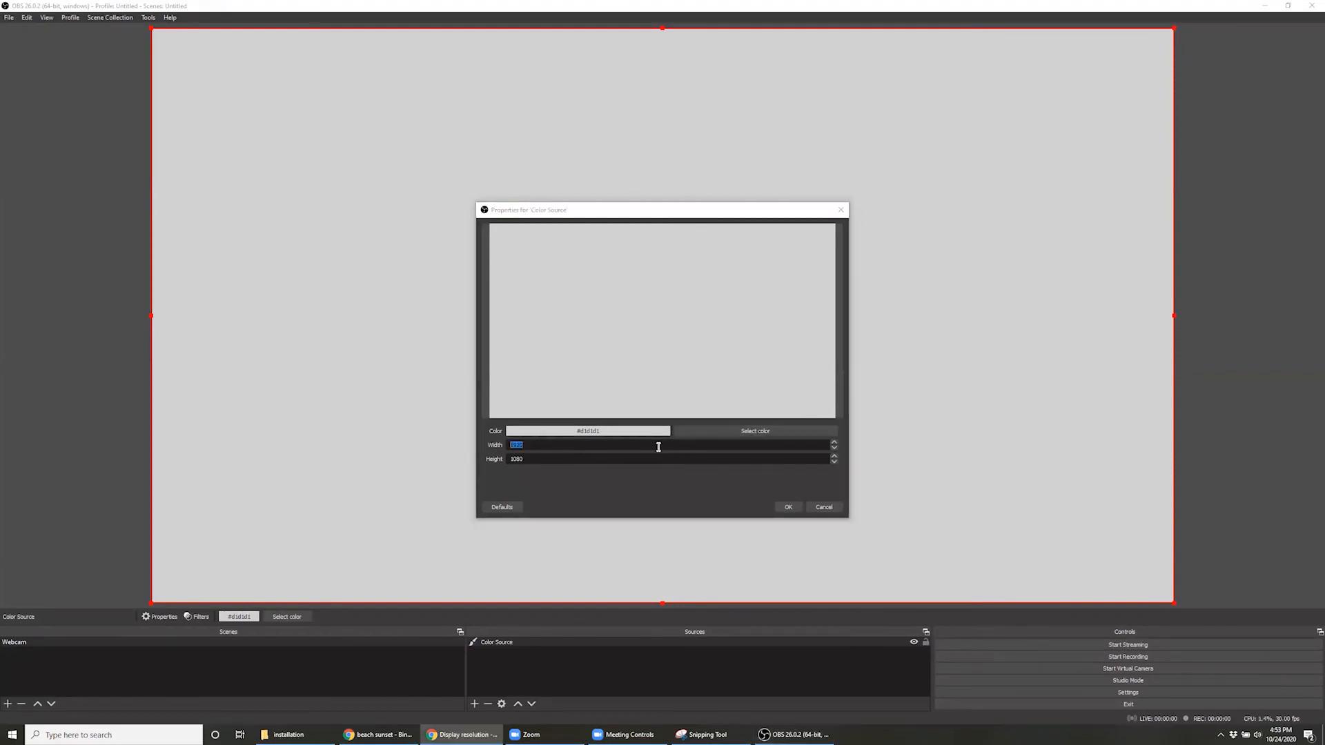
click(627, 447)
drag(524, 442, 455, 442)
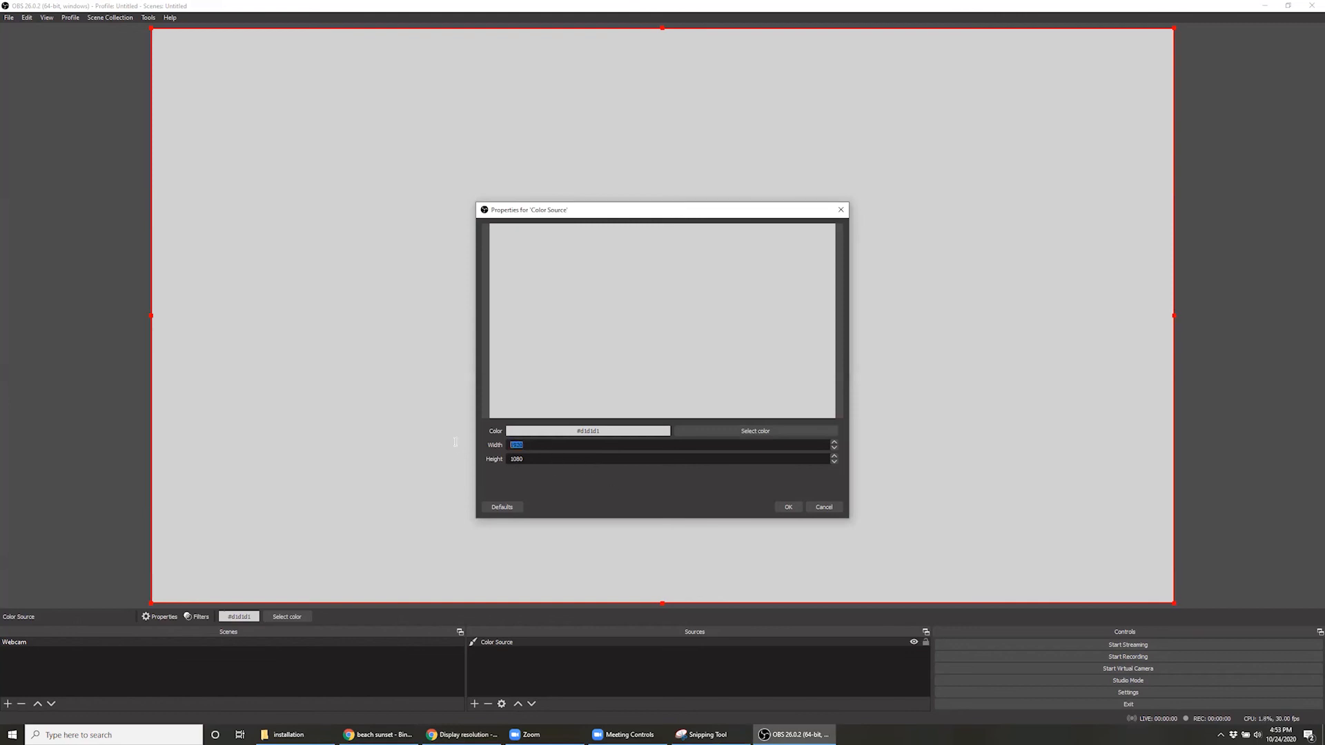
text(800)
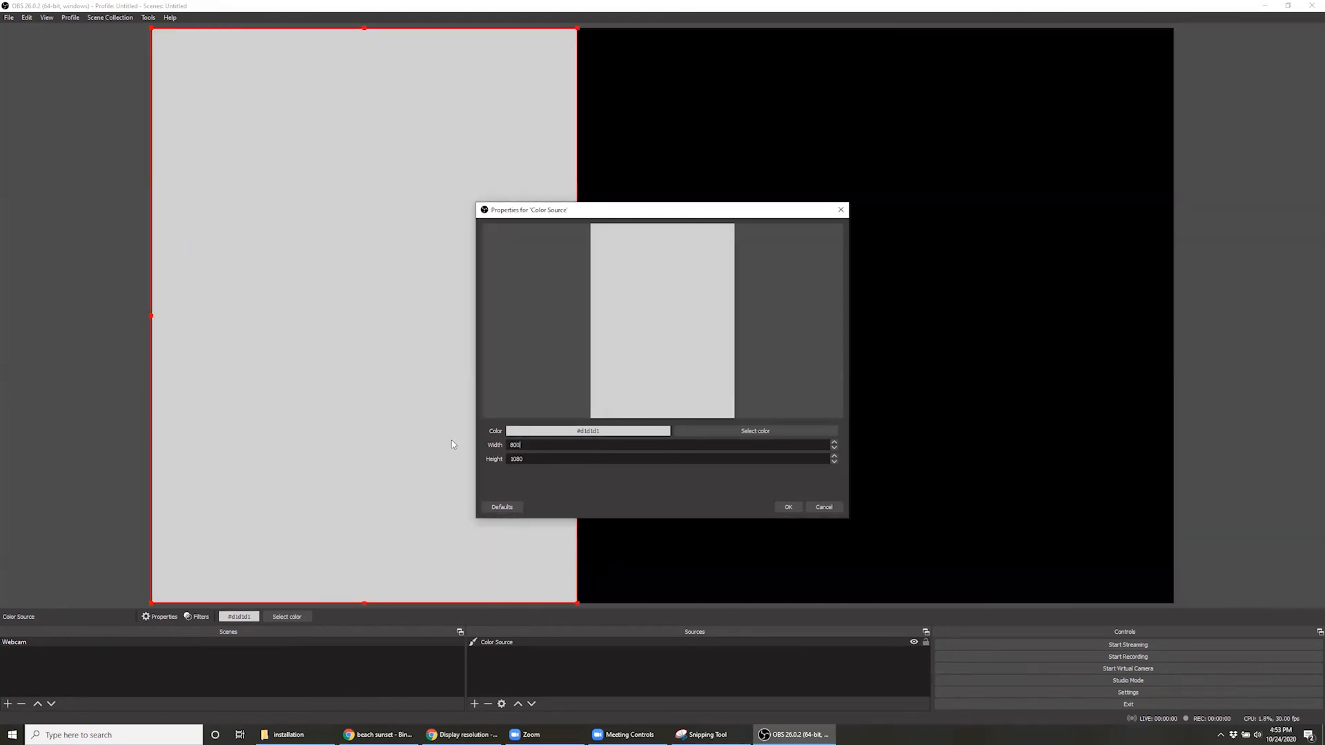
drag(537, 458, 391, 455)
text(600)
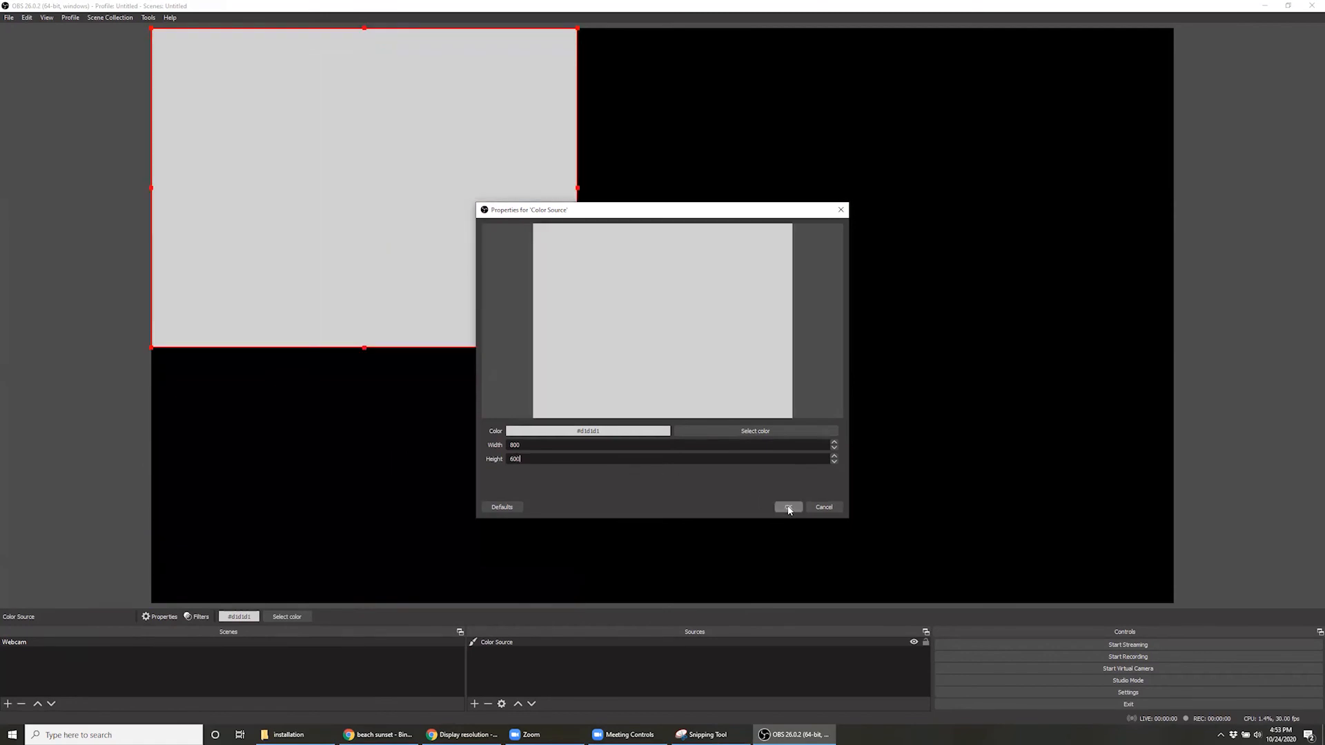
click(788, 508)
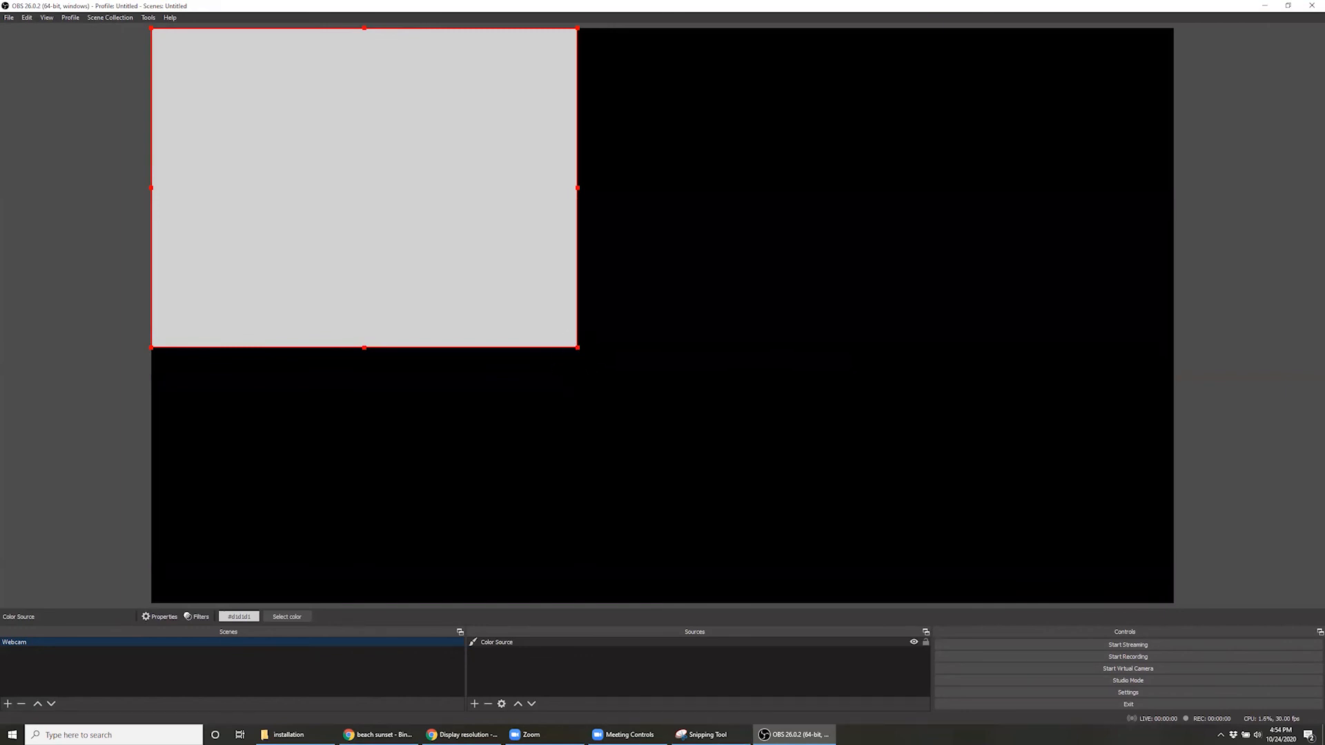
Enlarge the color source proportionally to the full canvas height and center it horizontally on the canvas
drag(578, 348, 822, 595)
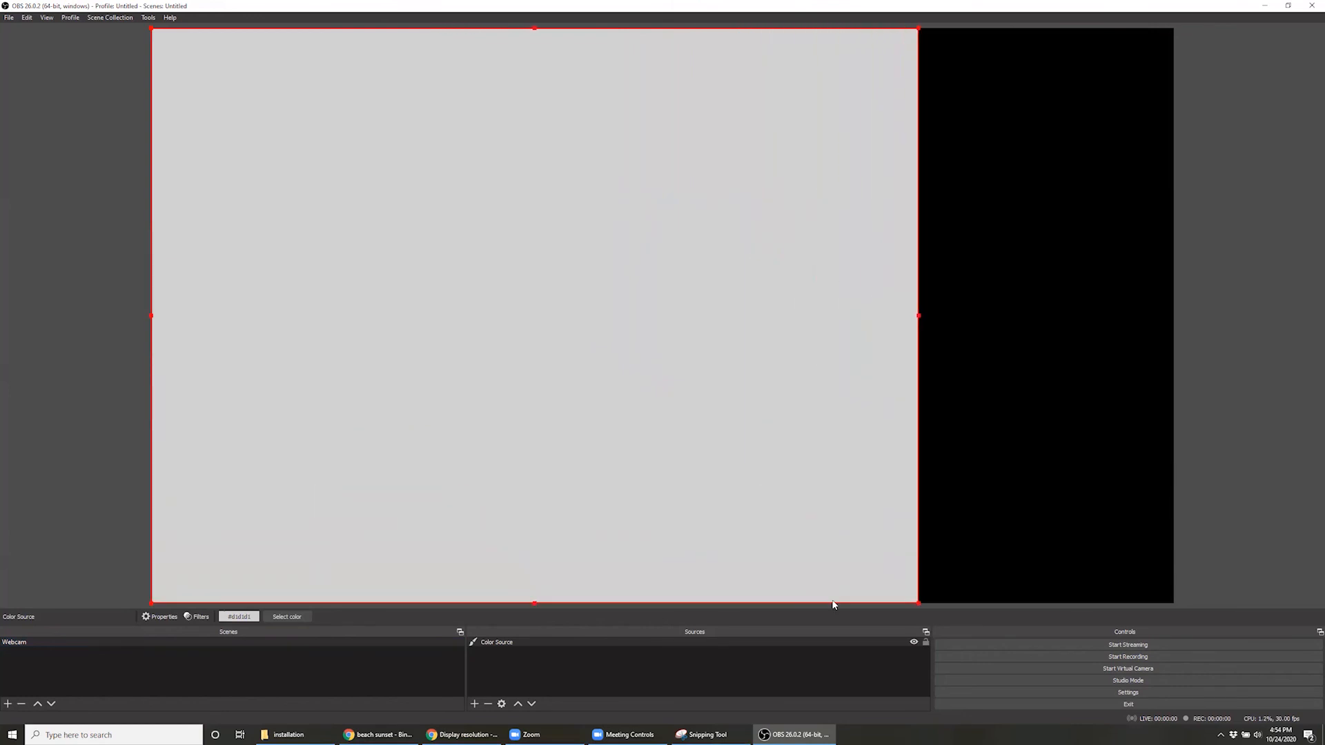
drag(499, 316, 577, 314)
drag(605, 318, 622, 316)
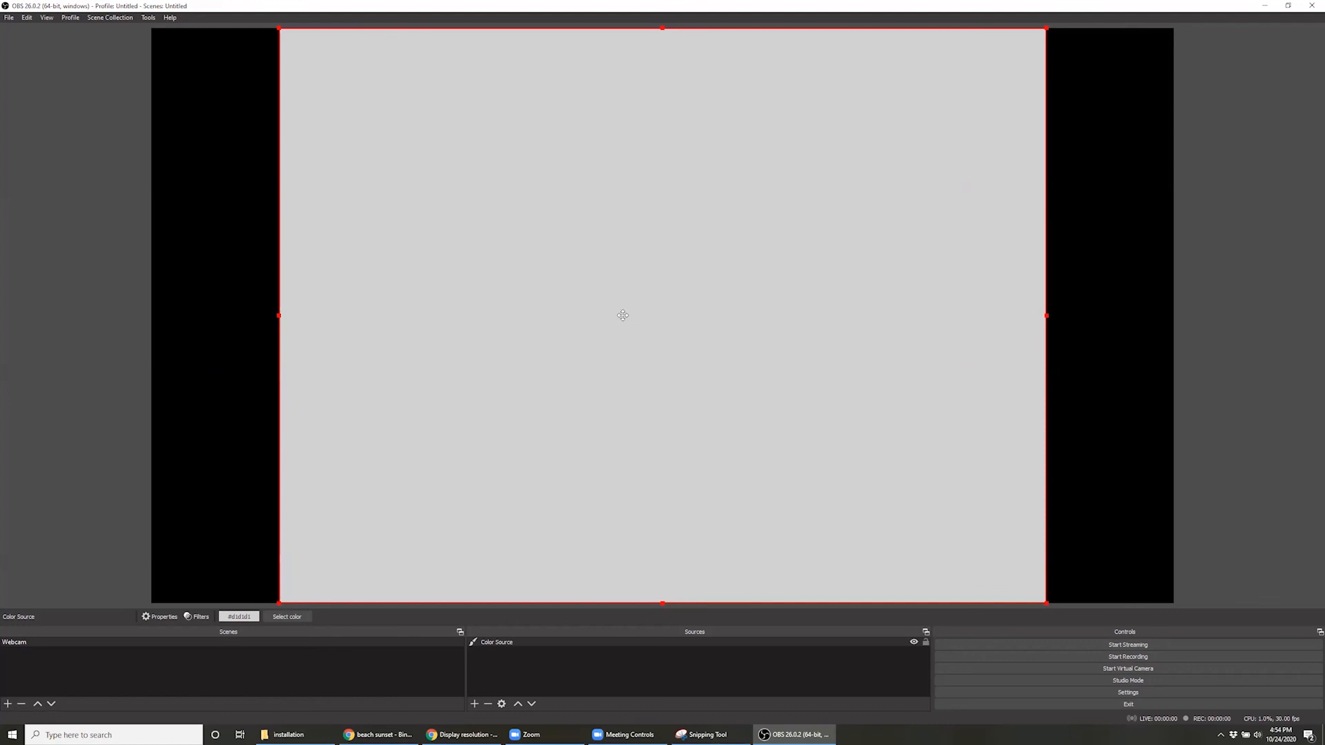
Deselect the color source and toggle its visibility off and on twice
click(1233, 329)
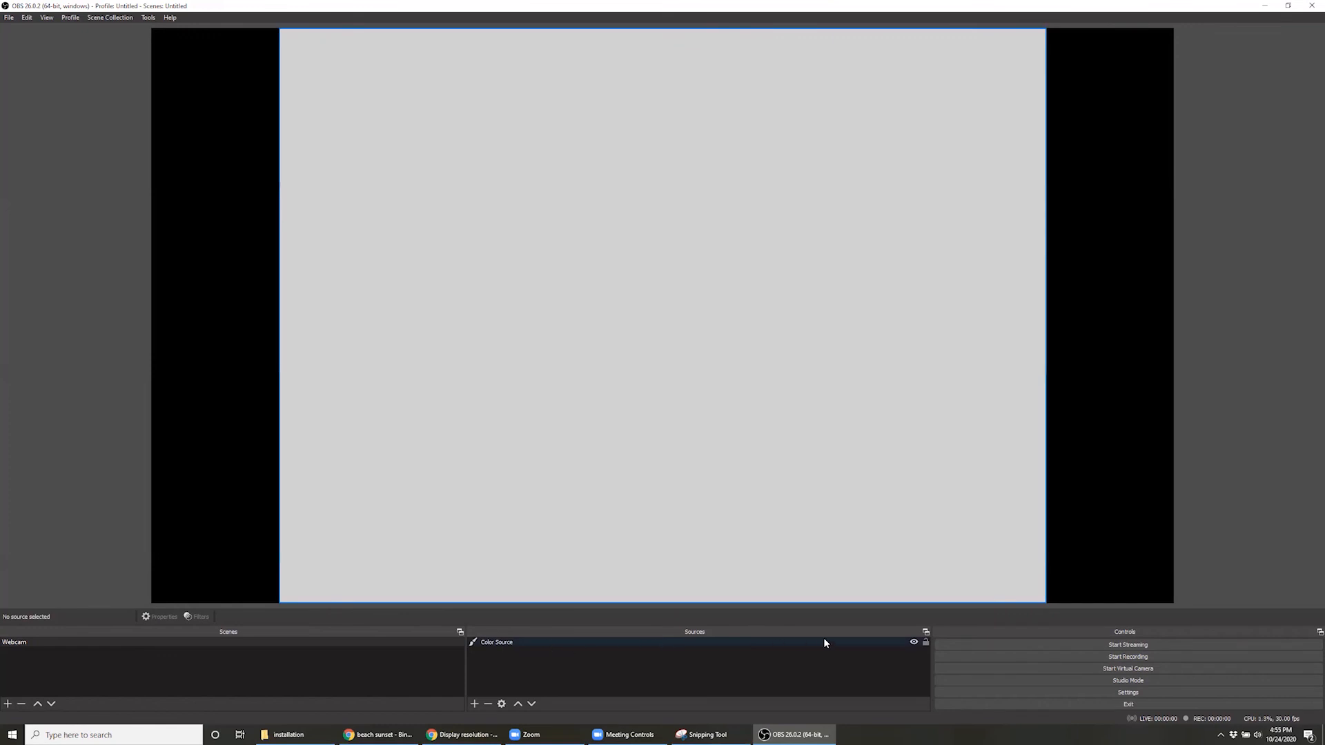
click(914, 643)
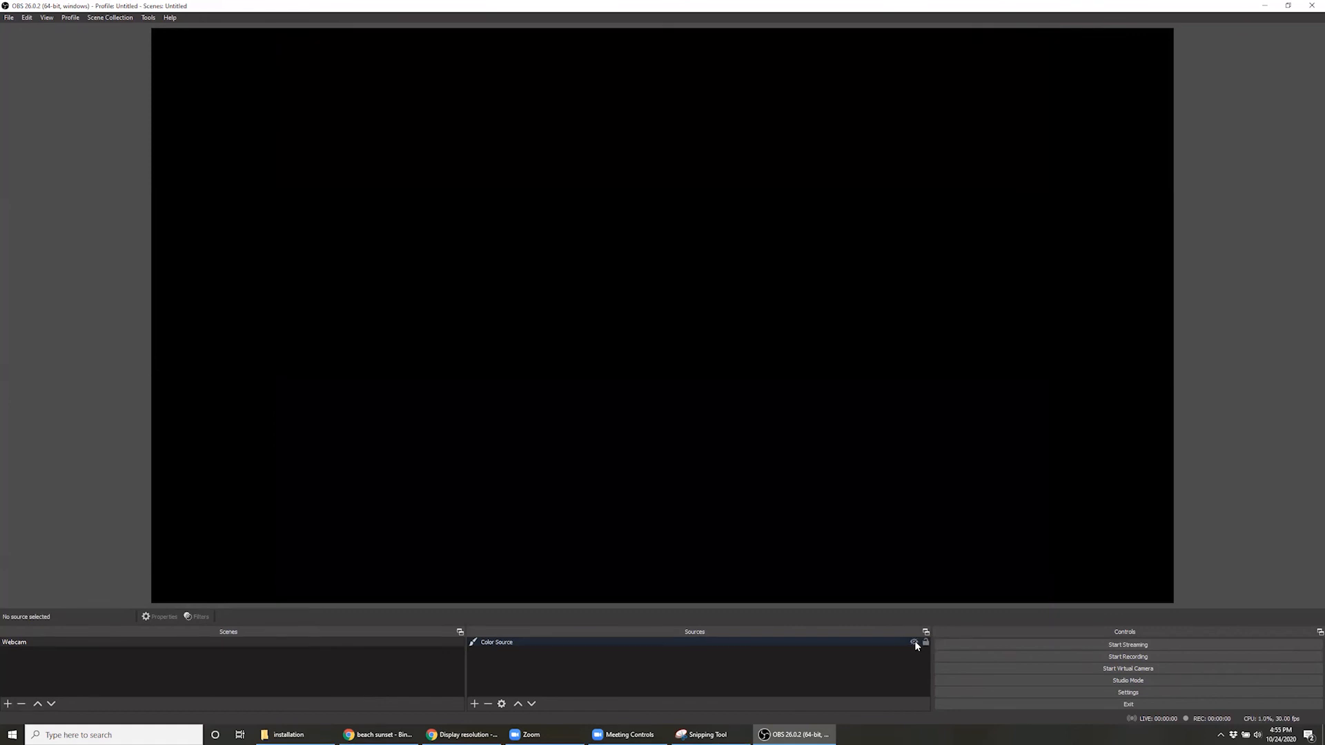
click(914, 643)
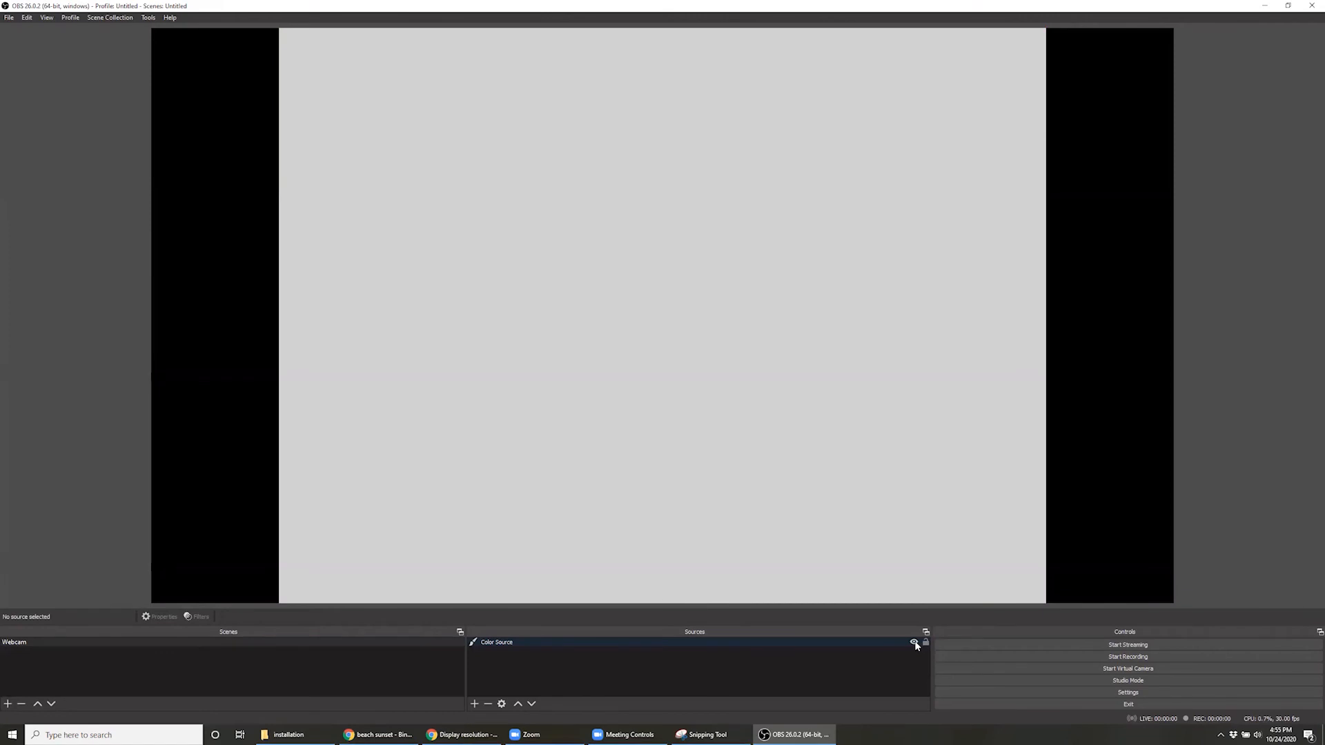
click(915, 643)
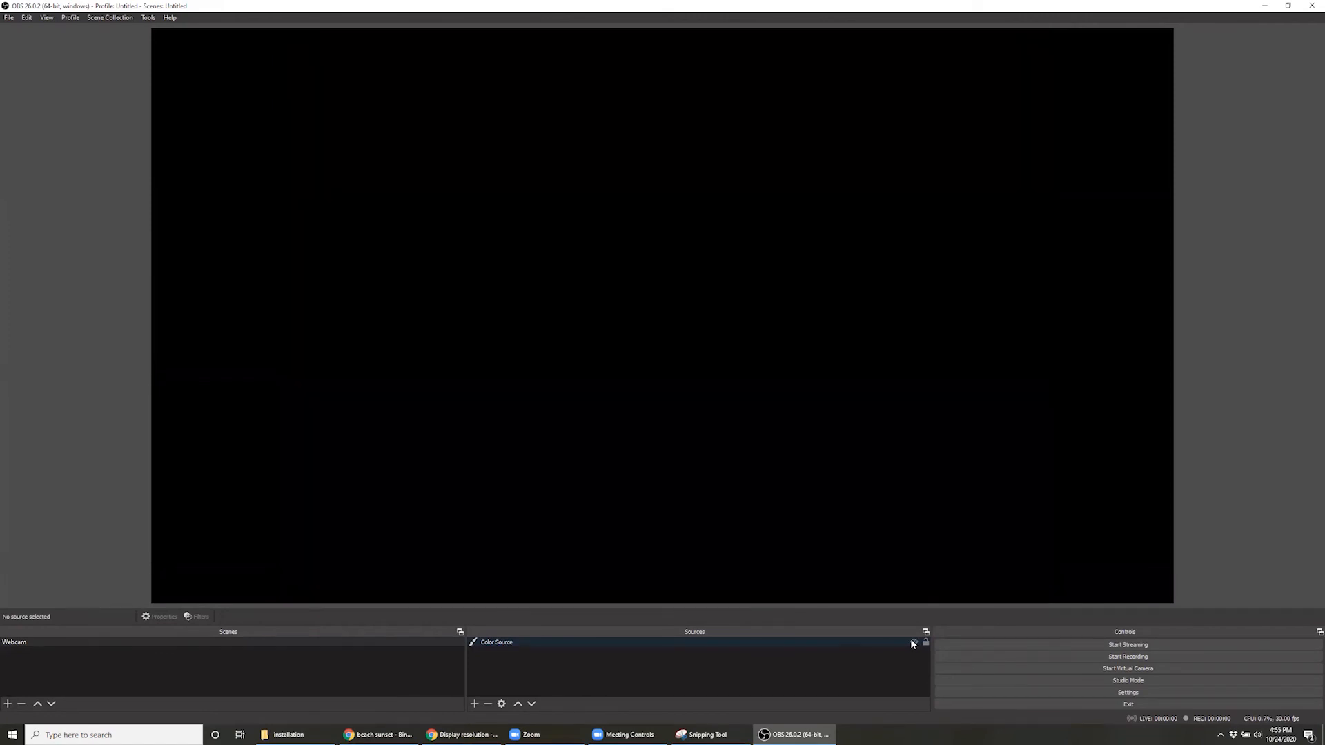
click(914, 642)
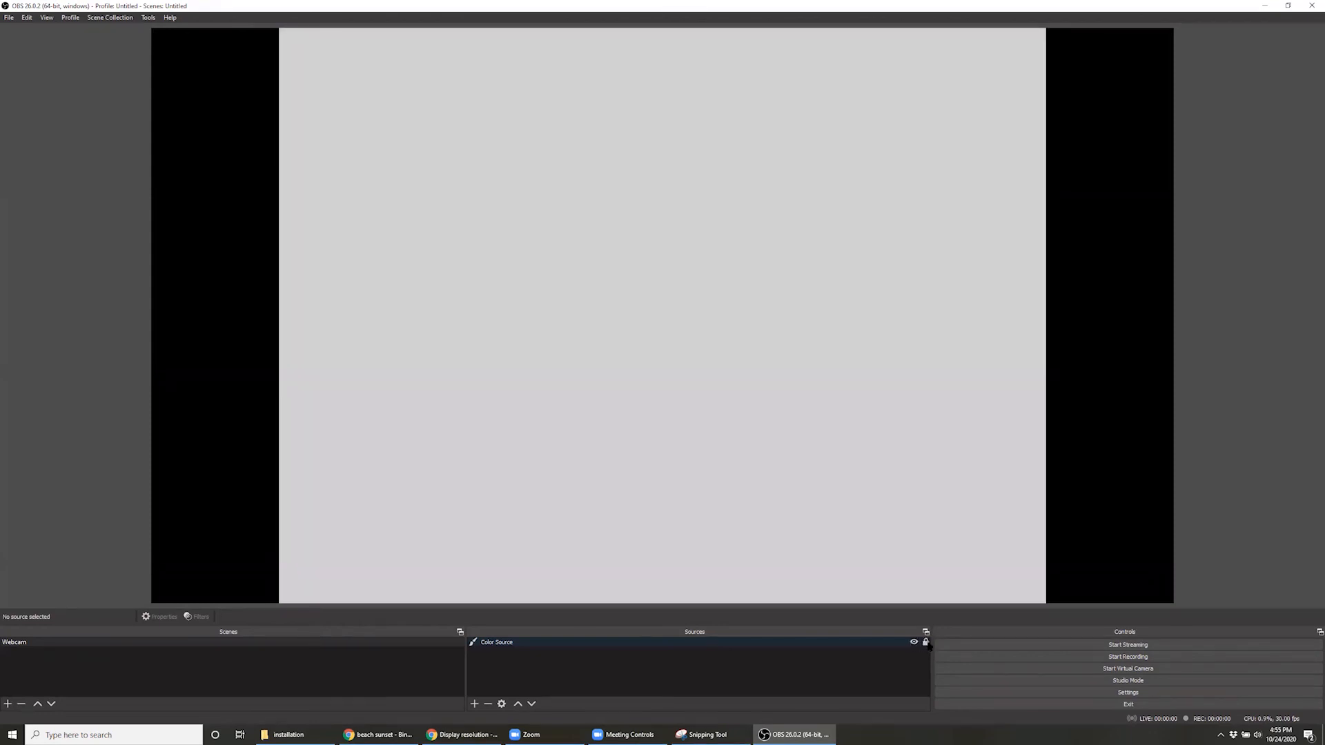
Lock the color source and try to move it sideways on the canvas
drag(750, 302, 612, 302)
mouse_move(449, 348)
mouse_down()
mouse_move(641, 148)
mouse_move(661, 341)
mouse_up()
Add a Video Capture Device source named Webcam Actual, using Integrated Webcam as its device
click(472, 705)
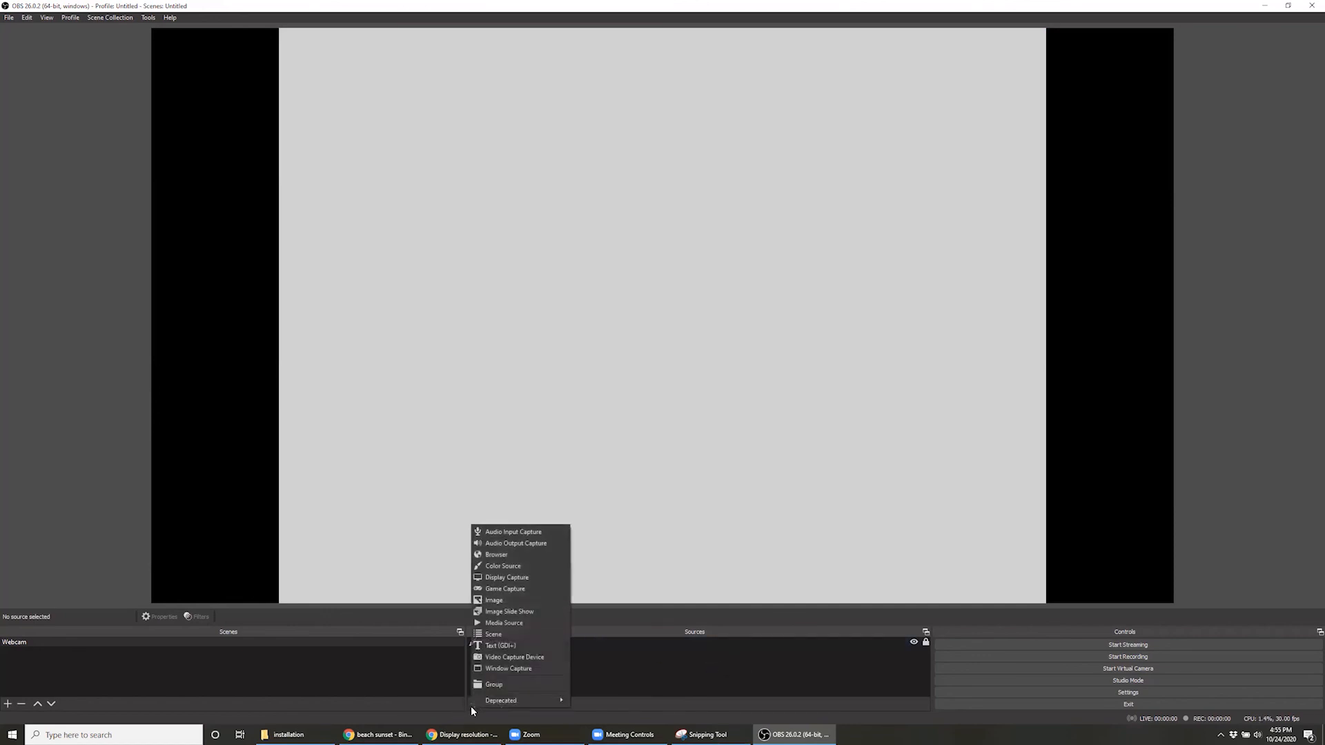
click(529, 658)
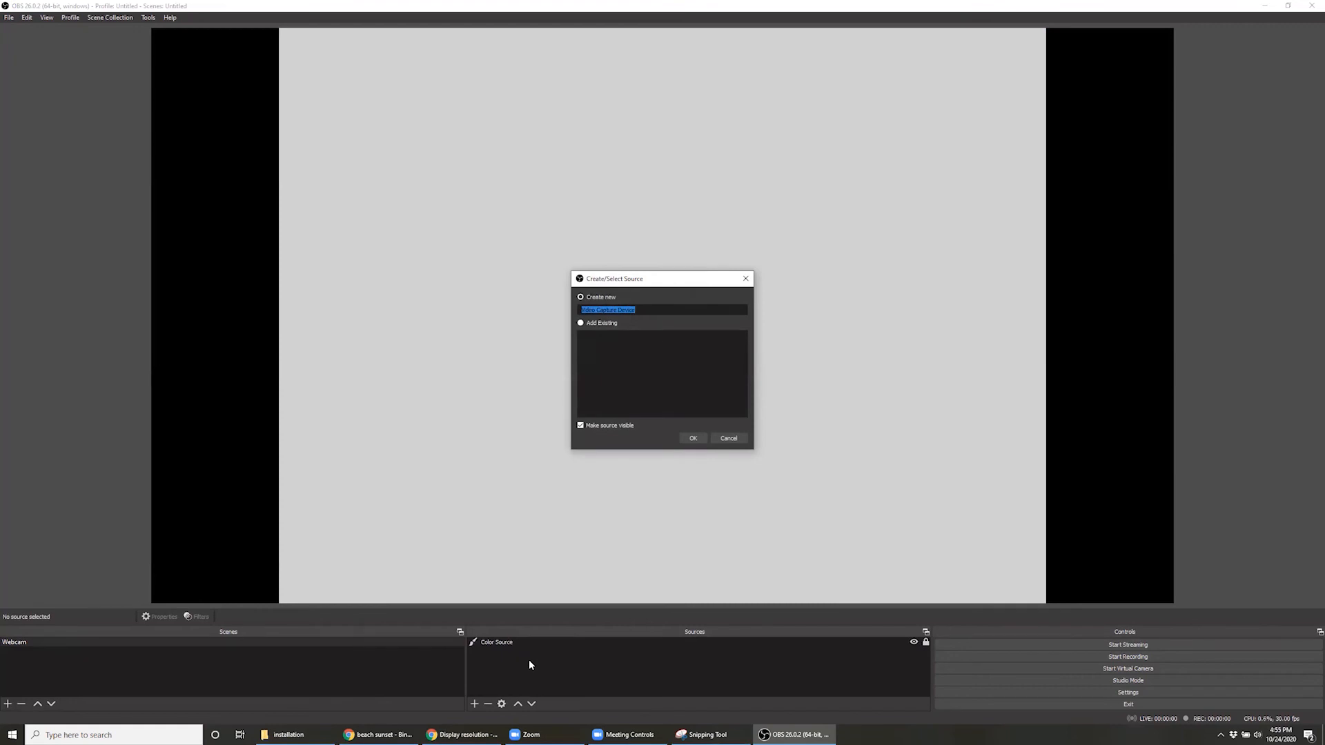
text(Webcam Actual)
click(693, 439)
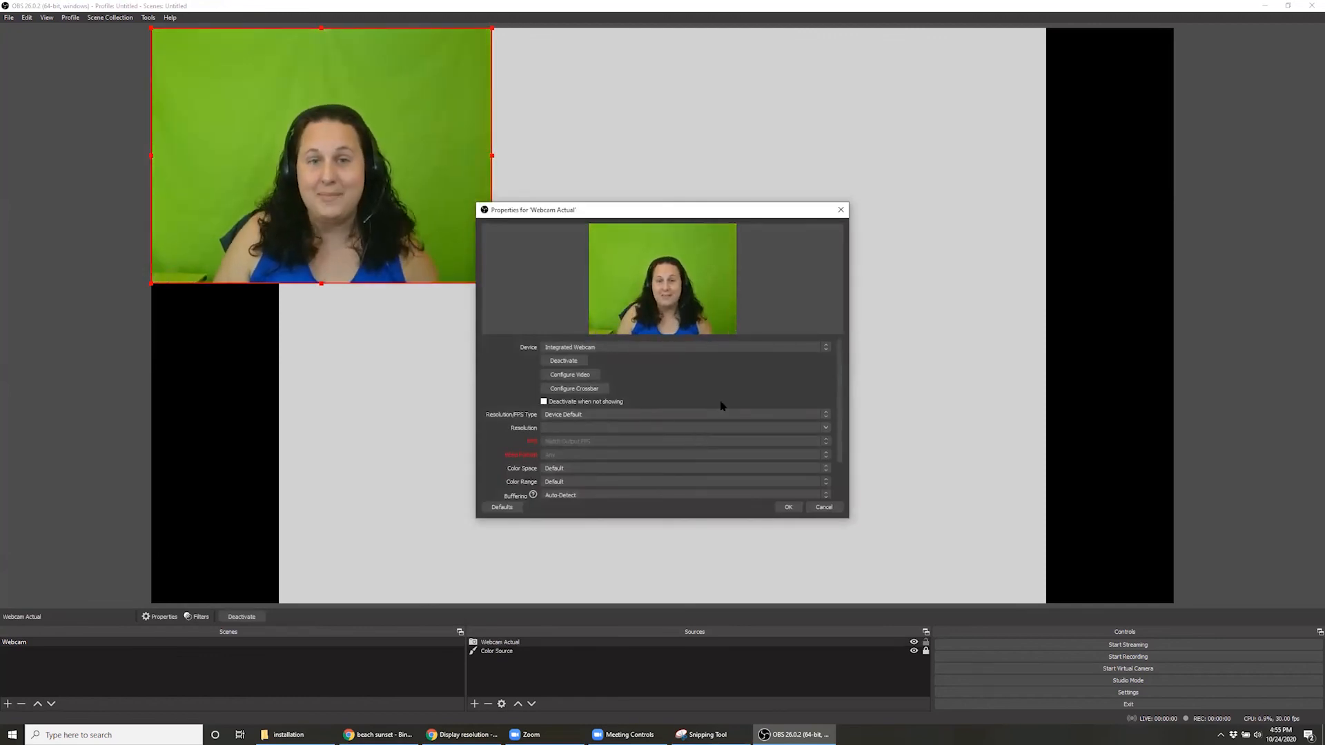
click(583, 349)
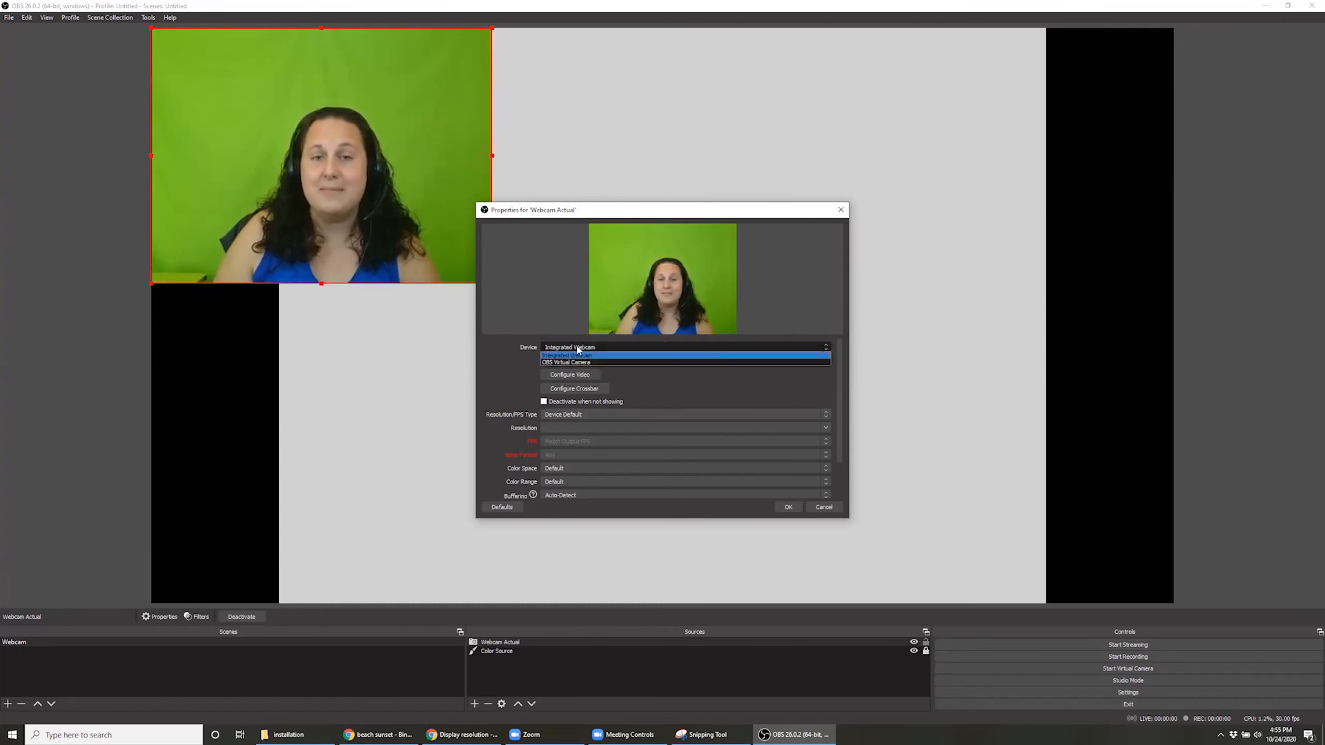
click(577, 349)
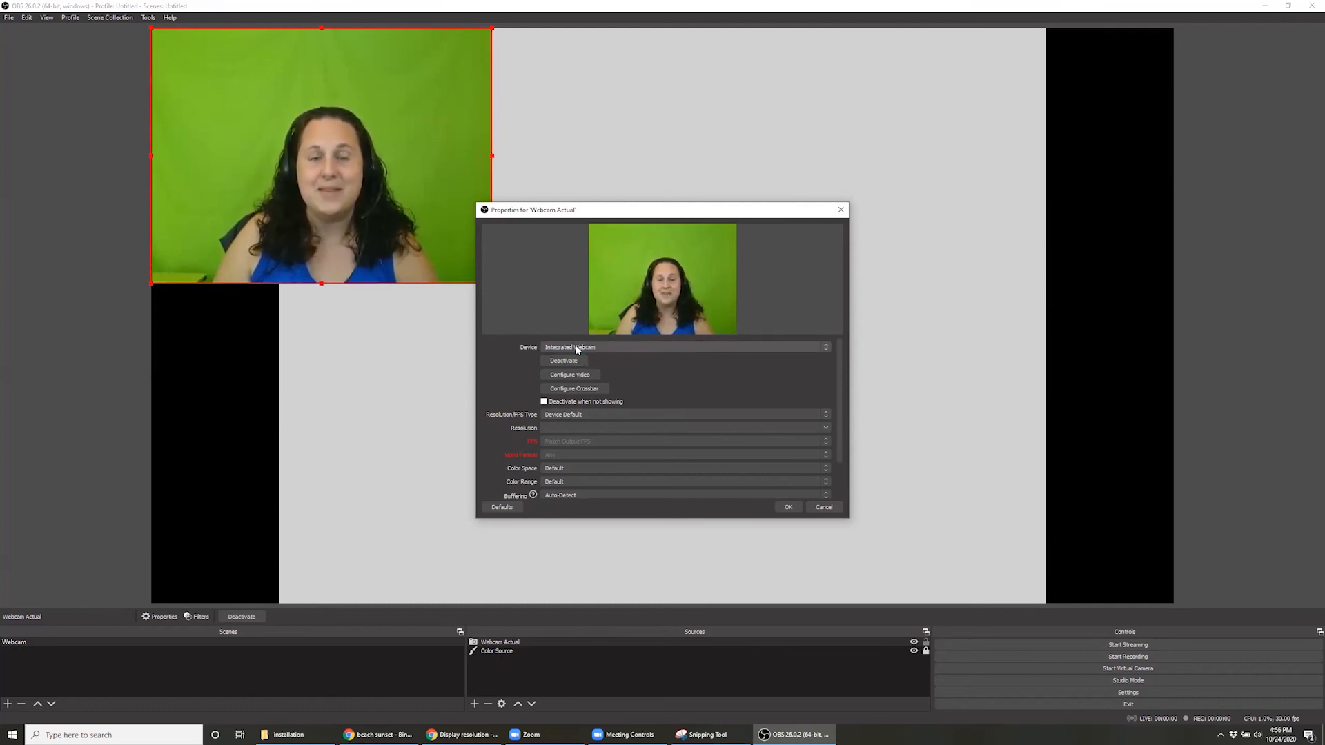
Review the webcam's image adjustment and camera control settings, and accept the Webcam Actual properties
click(594, 376)
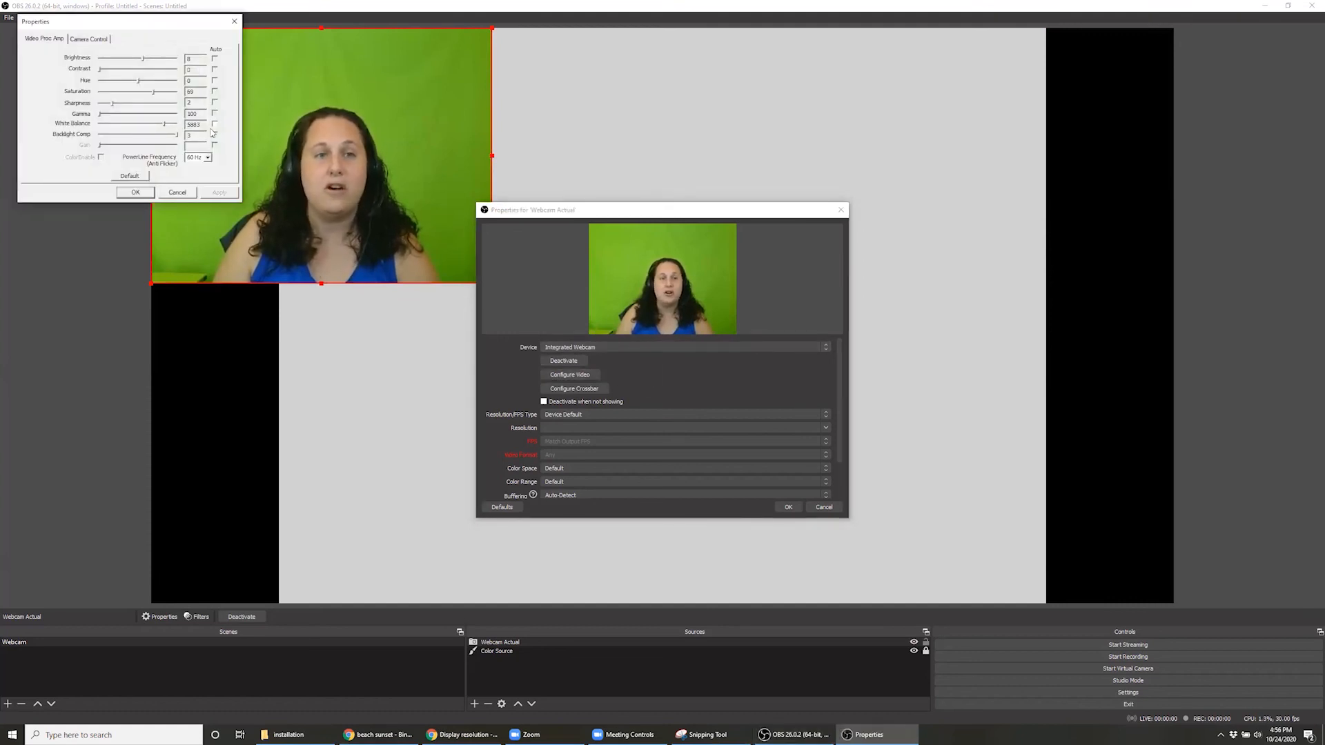
click(89, 39)
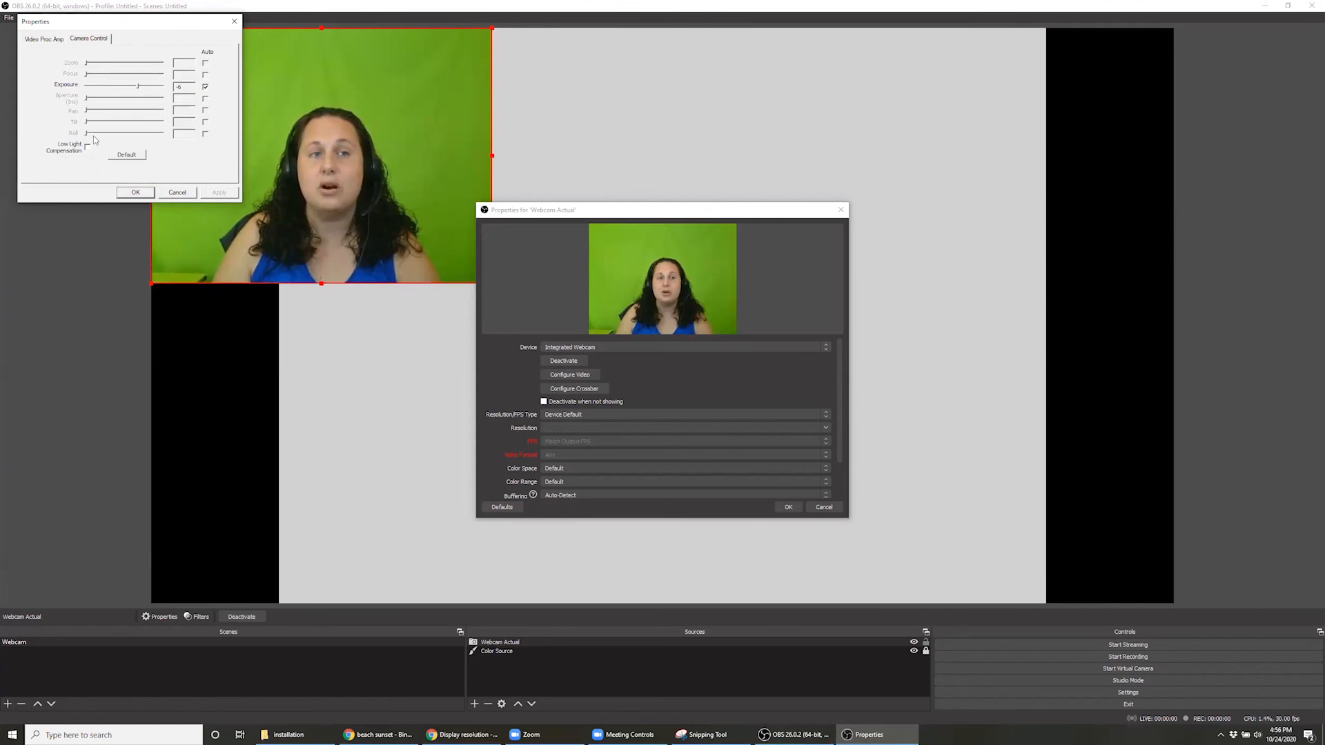
click(58, 40)
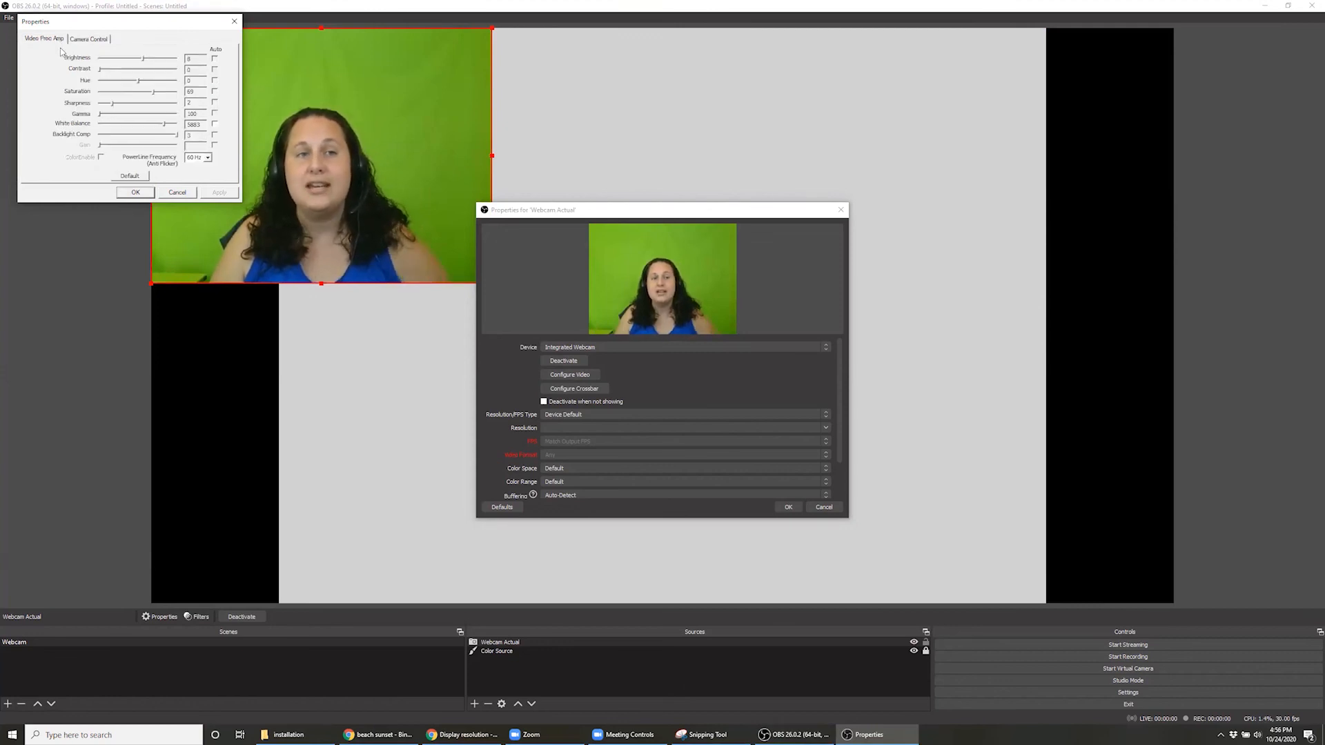
click(135, 192)
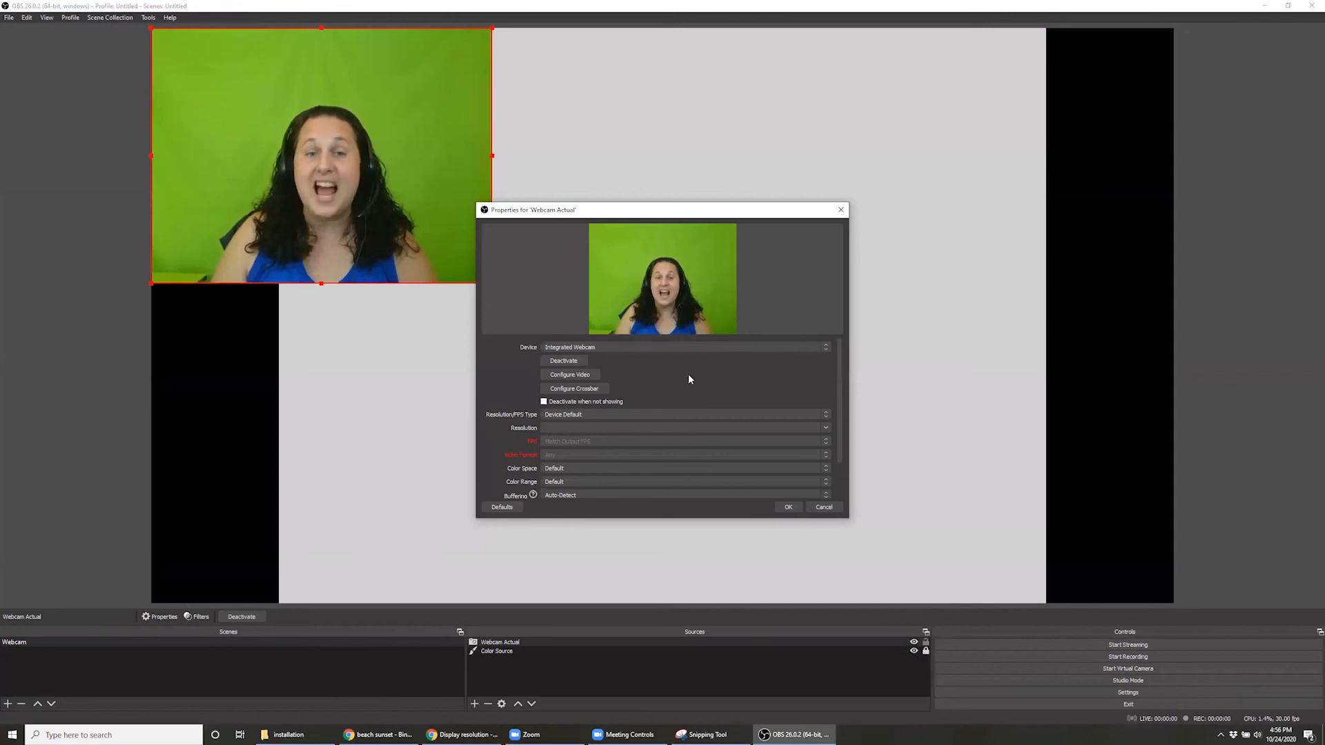
scroll(689, 379, down, 1)
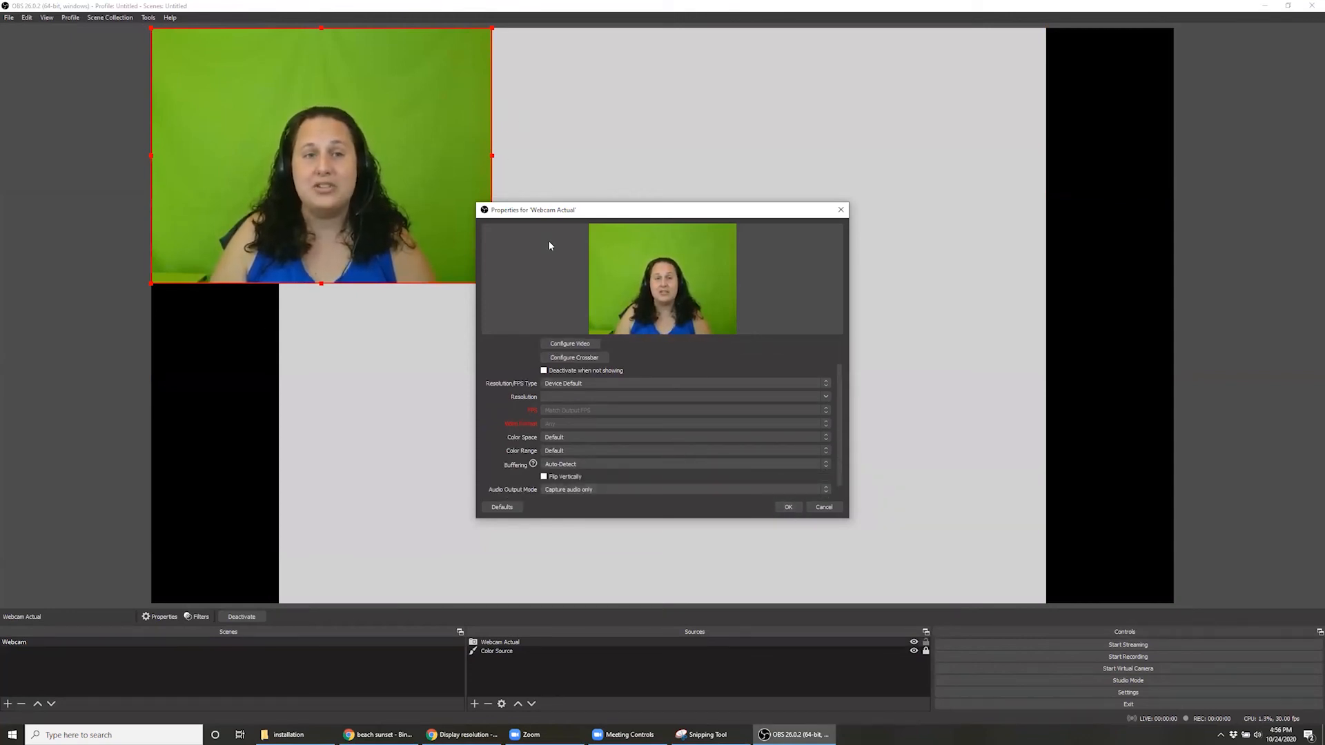
click(785, 507)
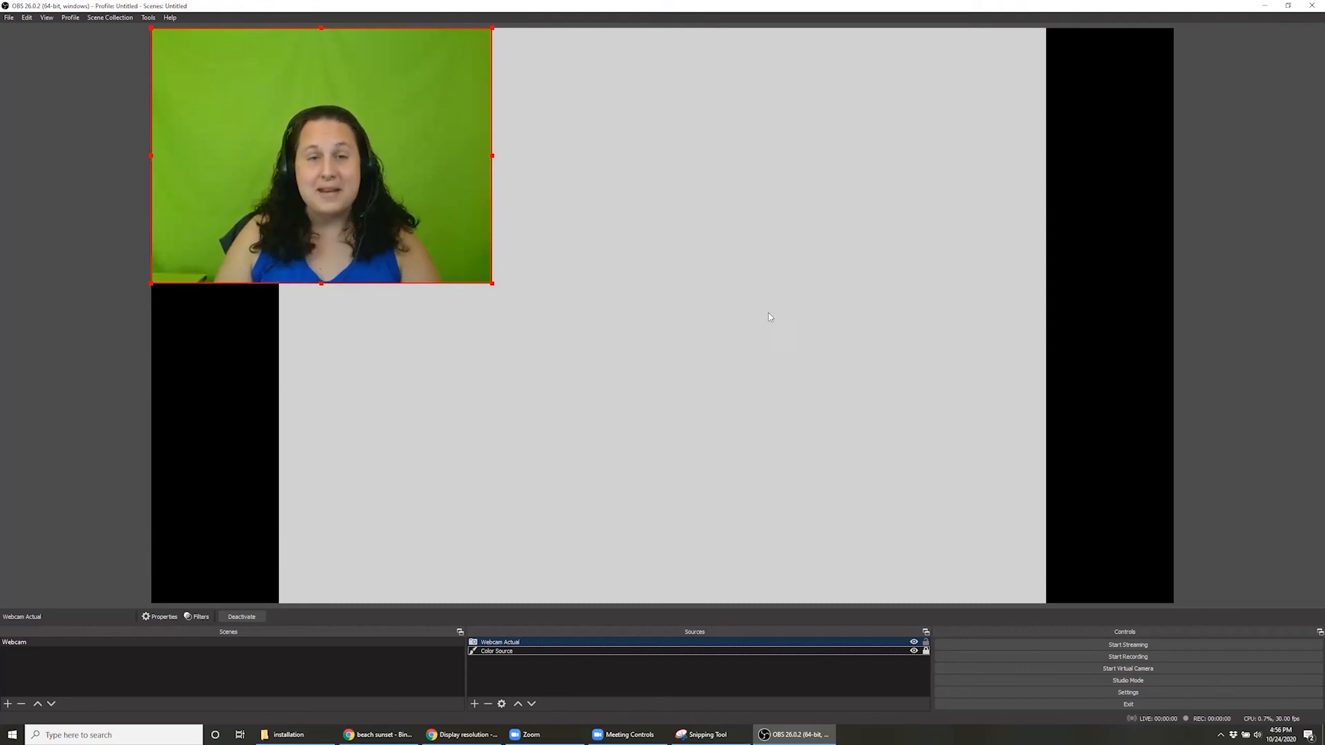
Enlarge the Webcam Actual source proportionally to the full canvas height and center it over the color source
drag(492, 283, 801, 600)
drag(813, 527, 916, 523)
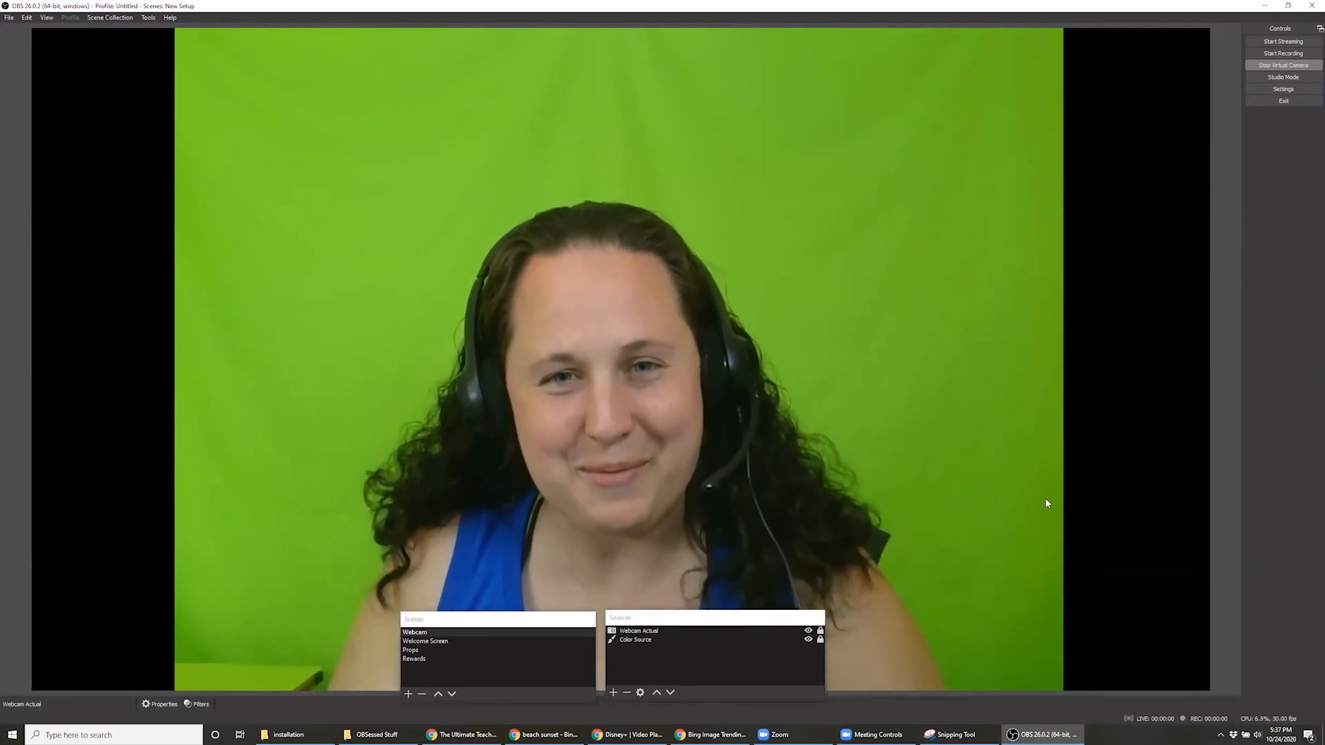
Enable "Deactivate when not showing" in the properties of the Webcam Actual source
double_click(655, 632)
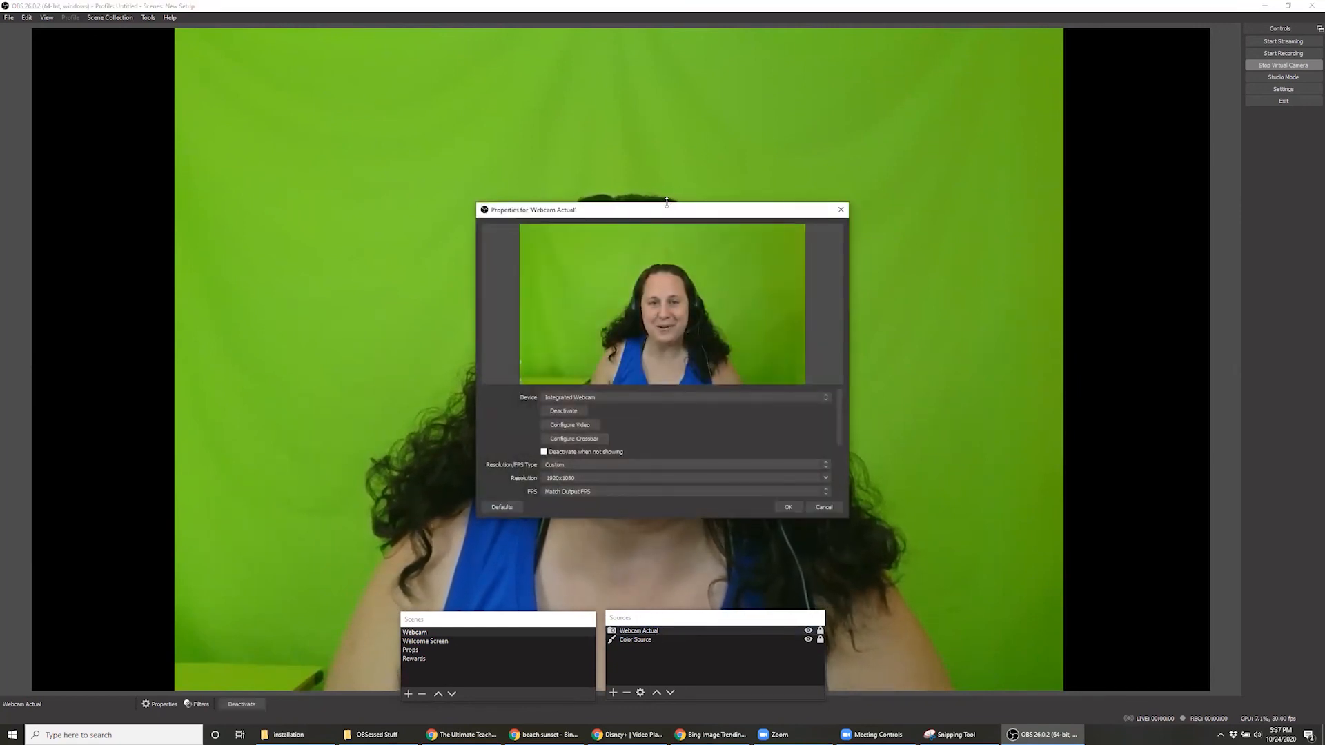
drag(666, 202, 667, 179)
click(543, 443)
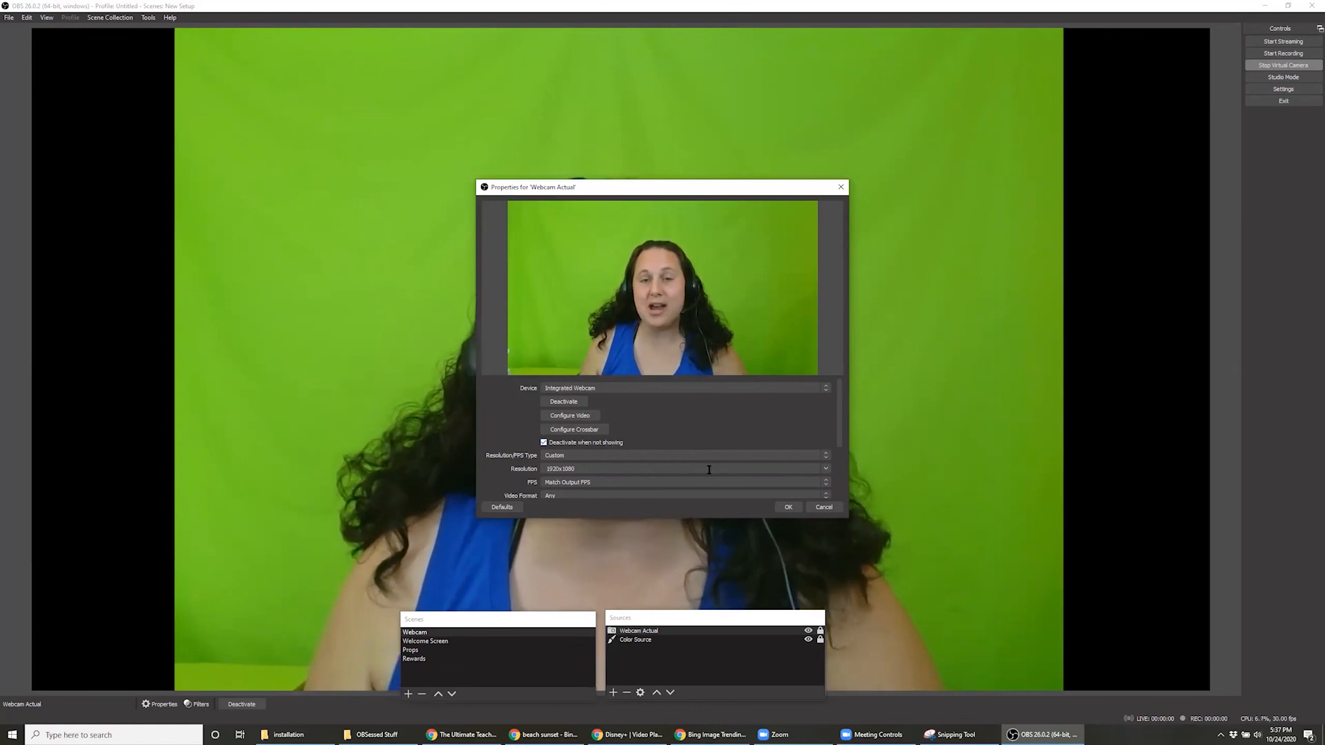
click(788, 507)
Switch between the Welcome Screen and Webcam scenes to check how the webcam deactivates and reactivates
click(454, 641)
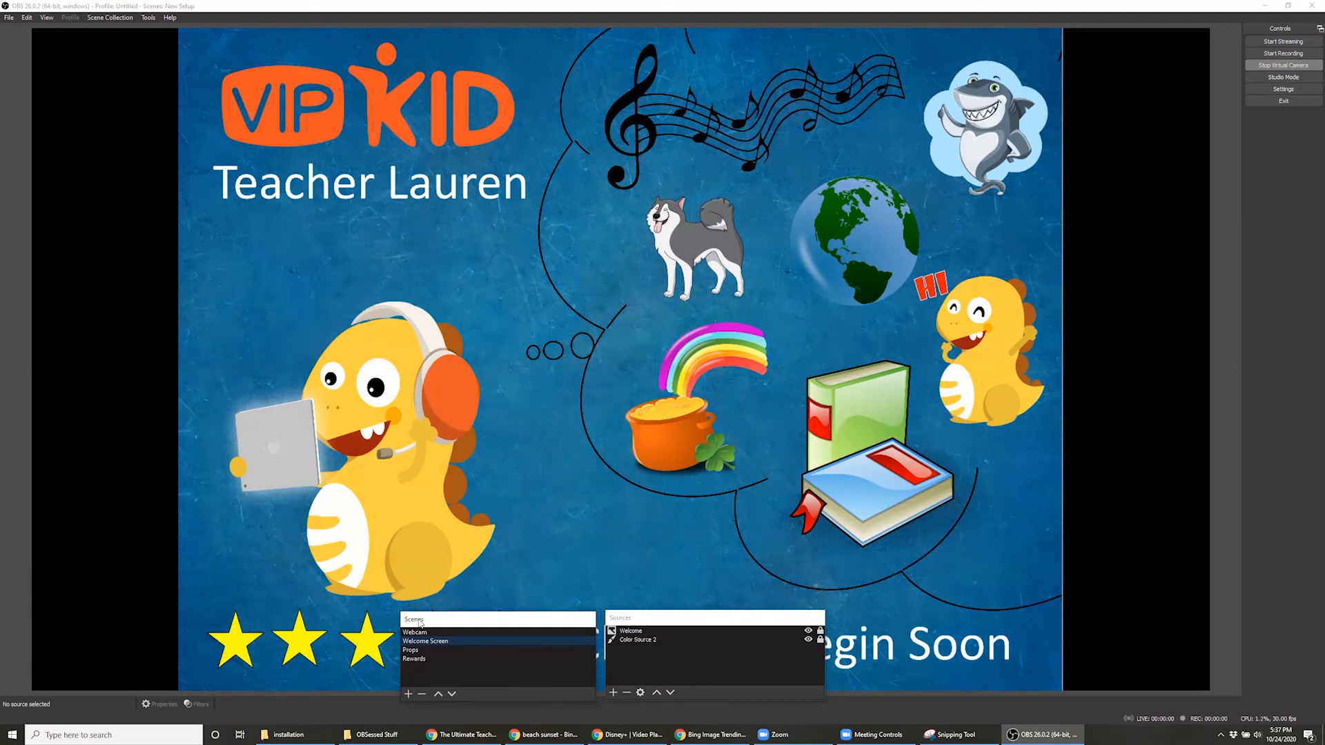
click(438, 633)
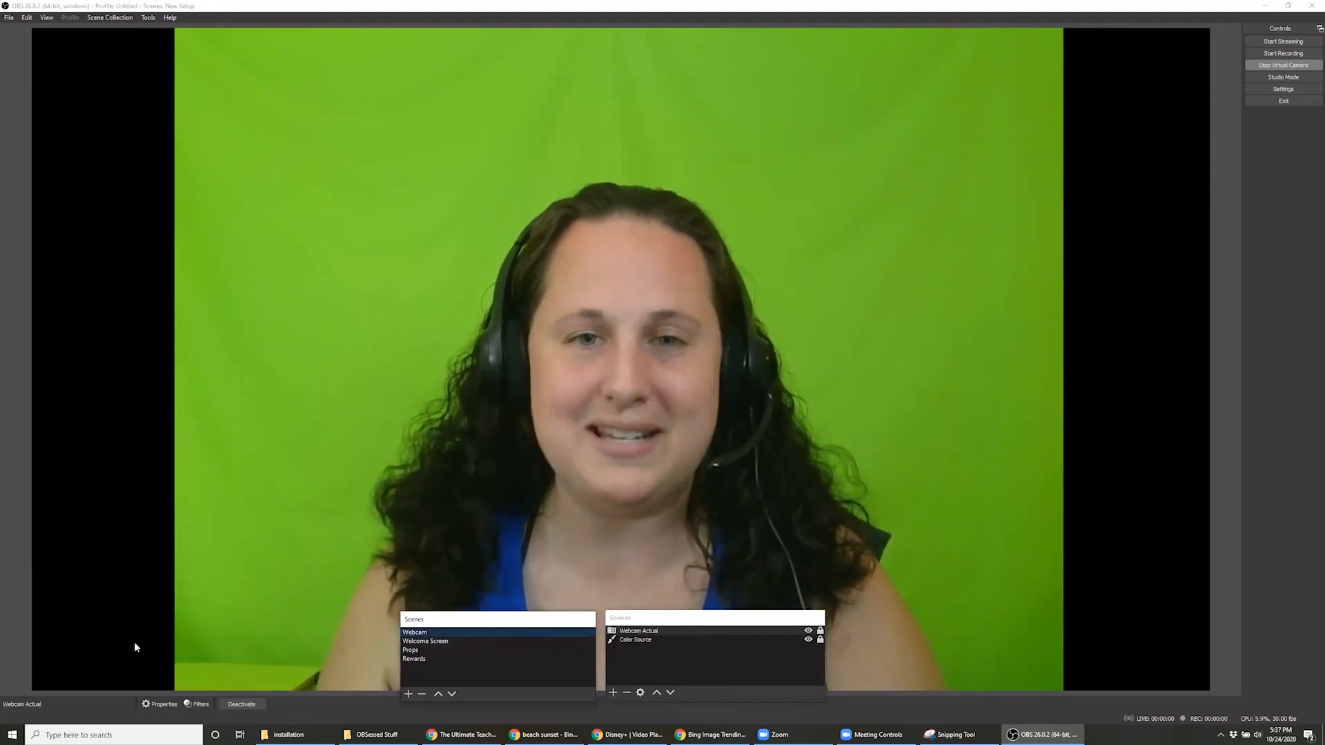
click(418, 641)
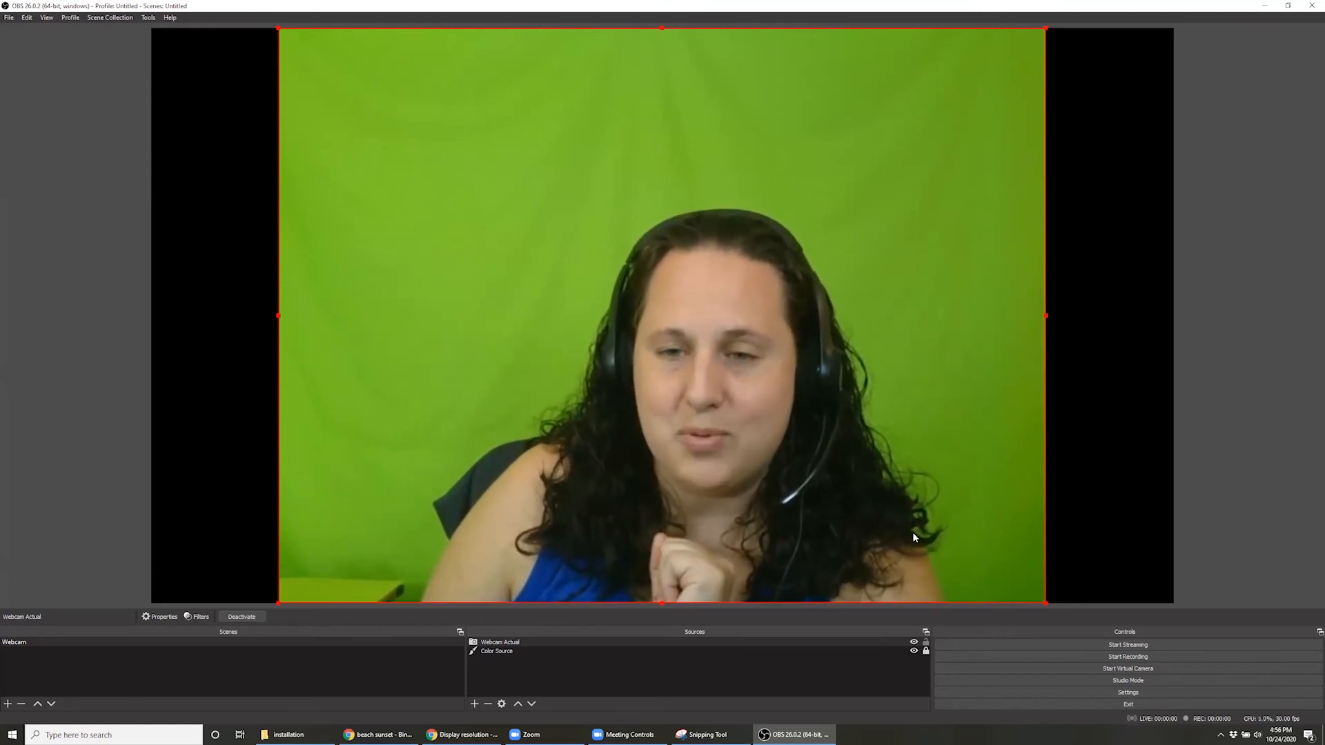
Change the Webcam Actual source's resolution to a widescreen format in its properties
double_click(523, 642)
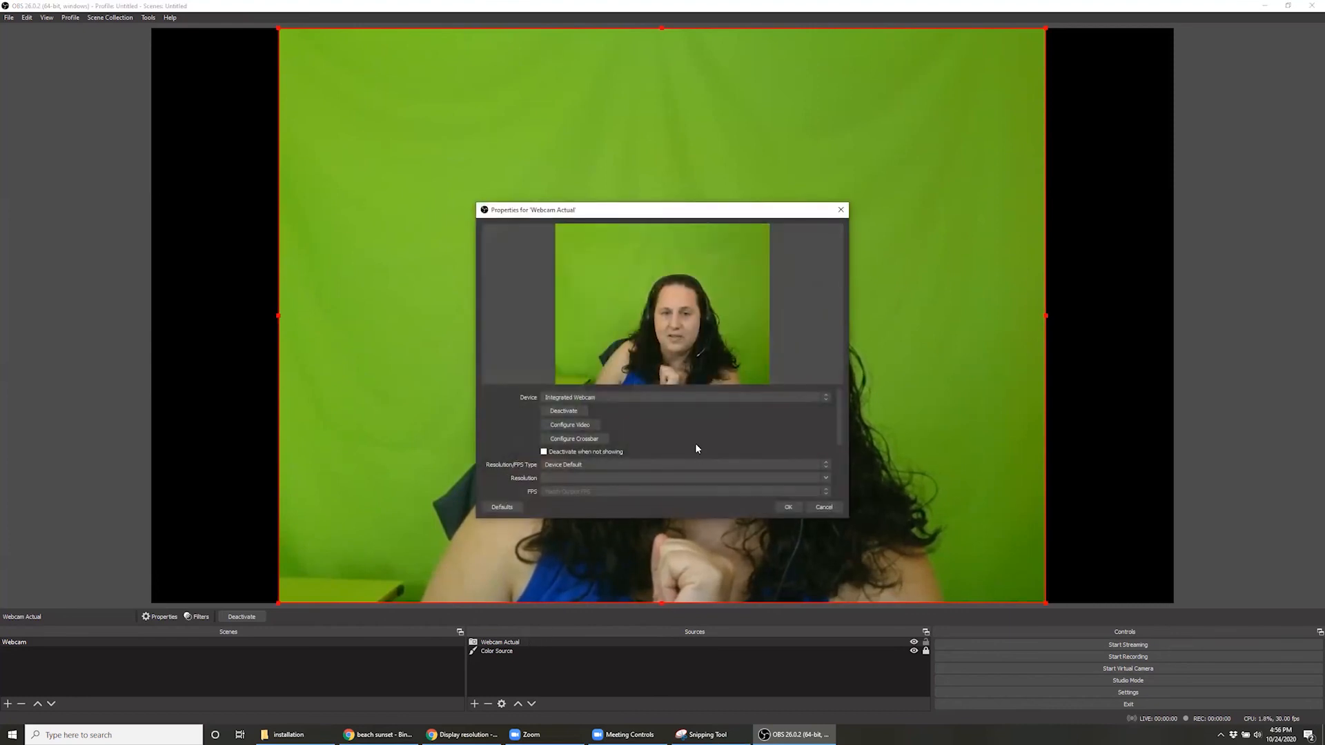
scroll(695, 449, down, 3)
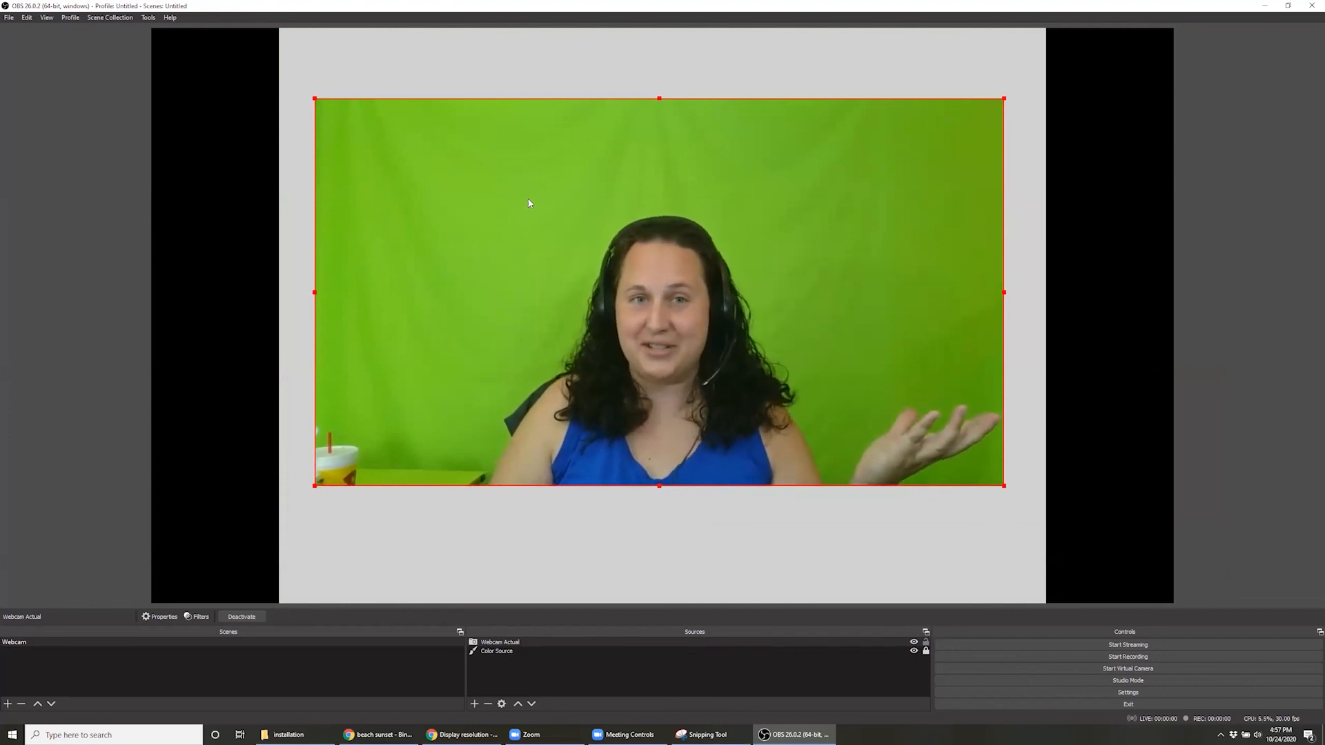
Try to fit the widescreen webcam image to the color source's width and reposition it vertically
drag(529, 203, 490, 132)
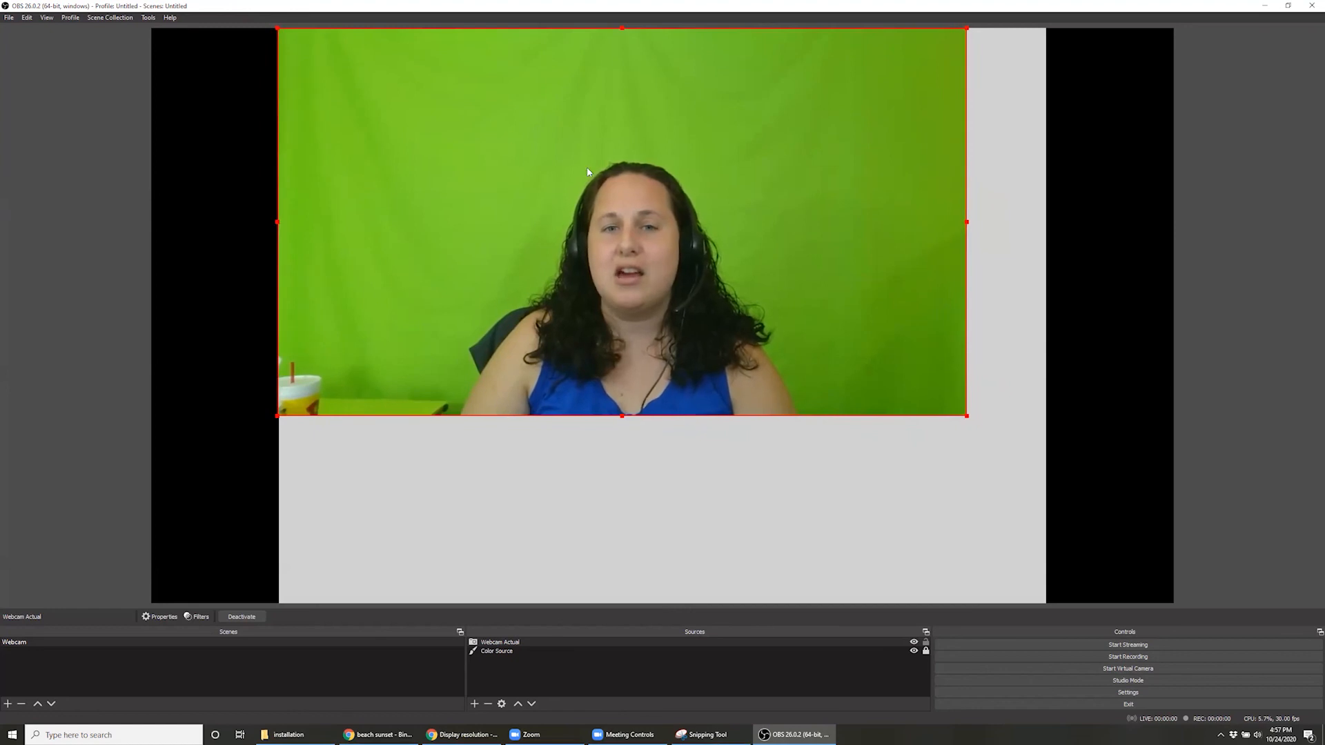
drag(967, 415, 1046, 460)
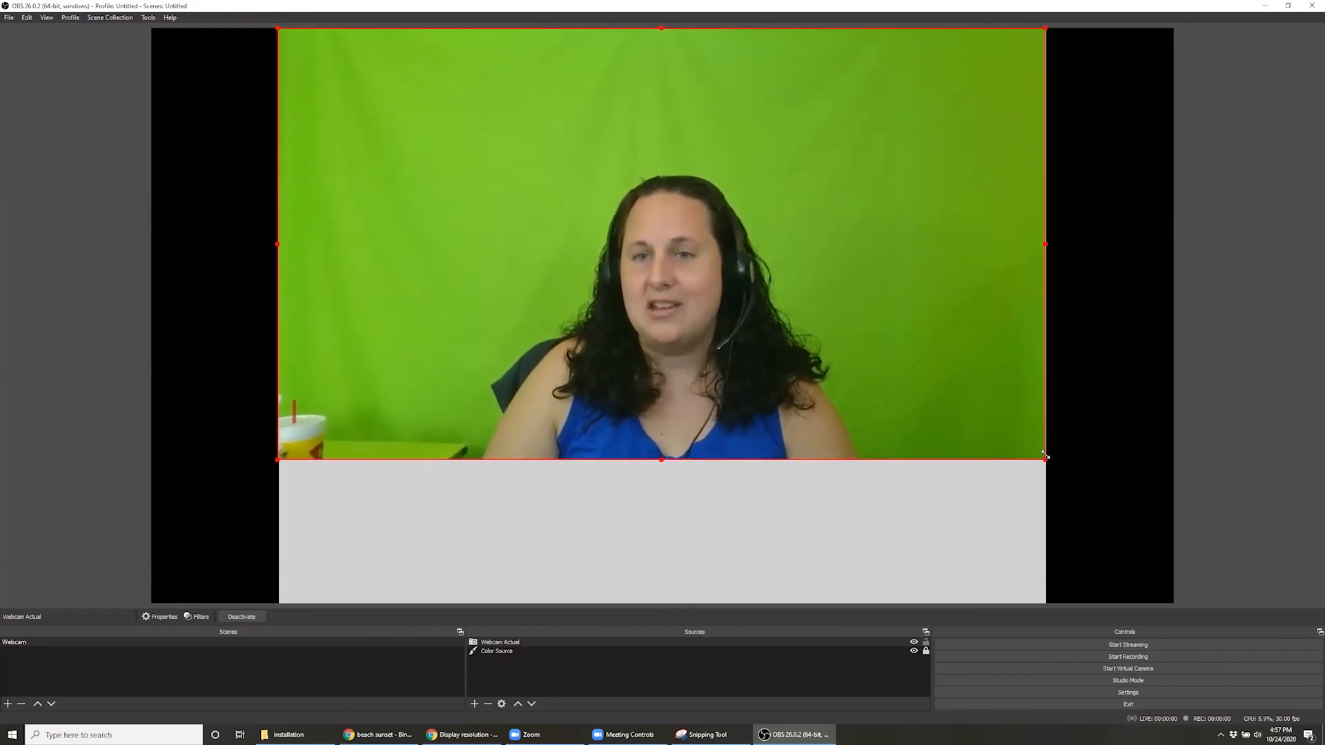
drag(939, 359, 941, 381)
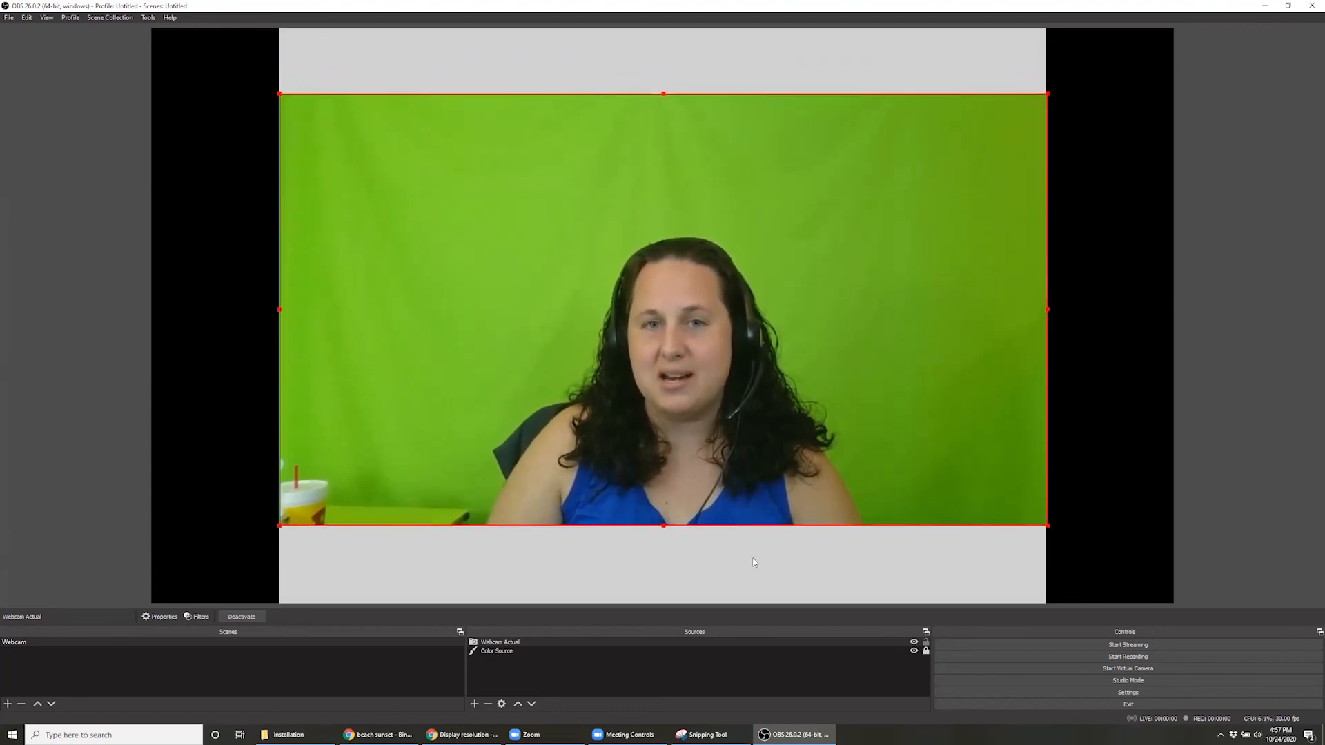
drag(641, 289, 642, 223)
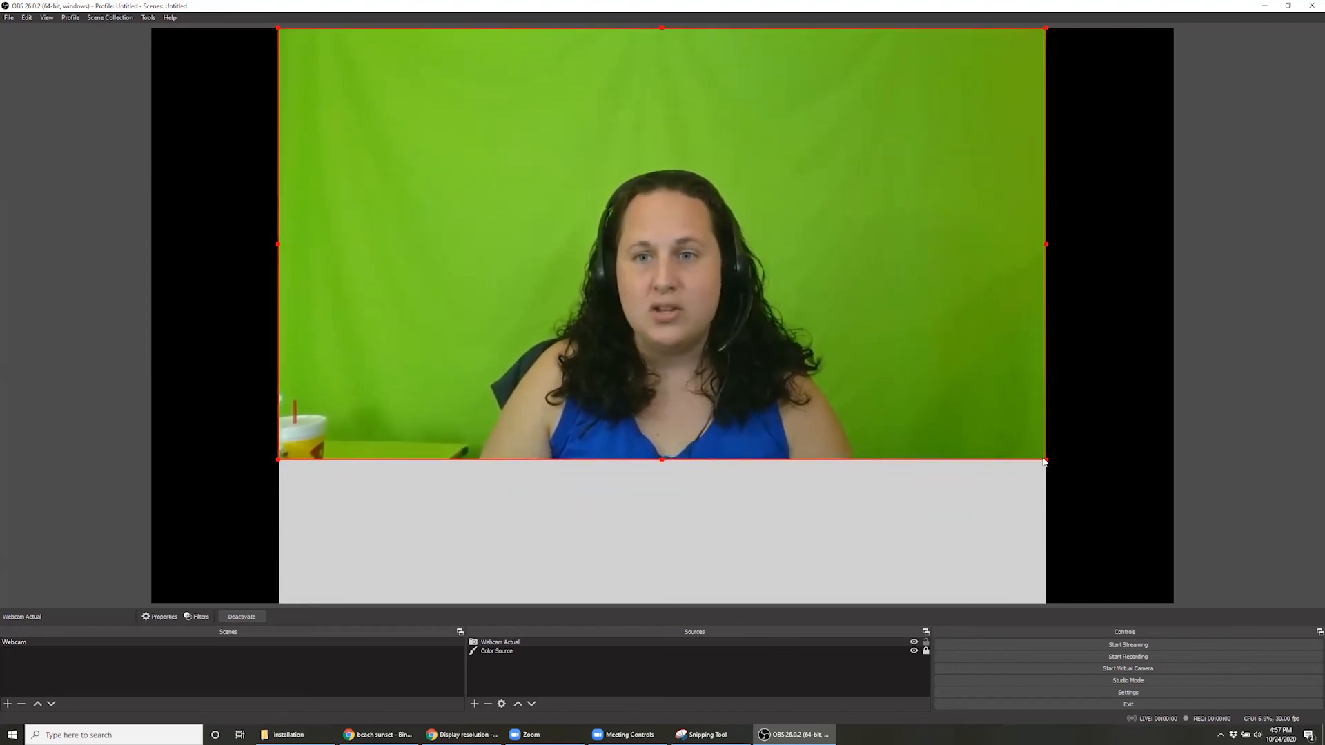
Align the webcam image with the canvas's upper-left corner and enlarge it proportionally to fill the whole canvas
drag(1000, 414, 888, 412)
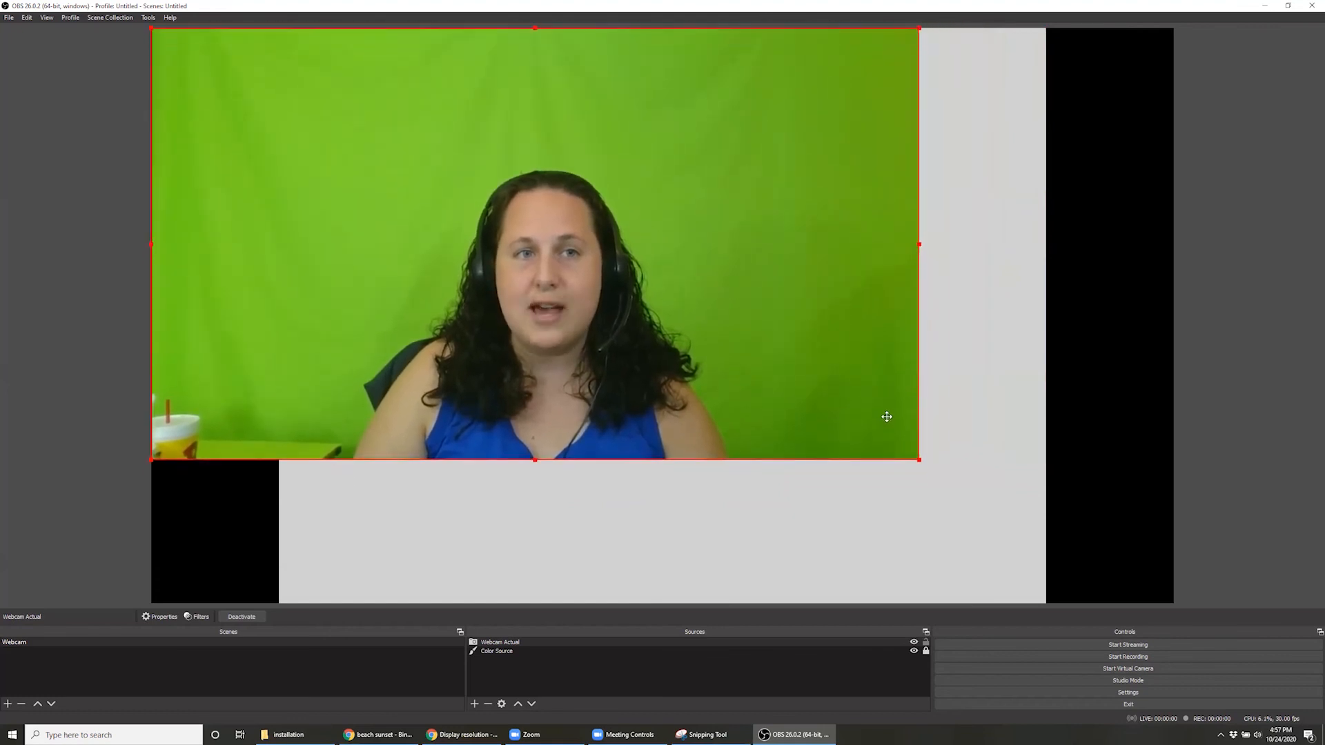
drag(969, 485, 1224, 535)
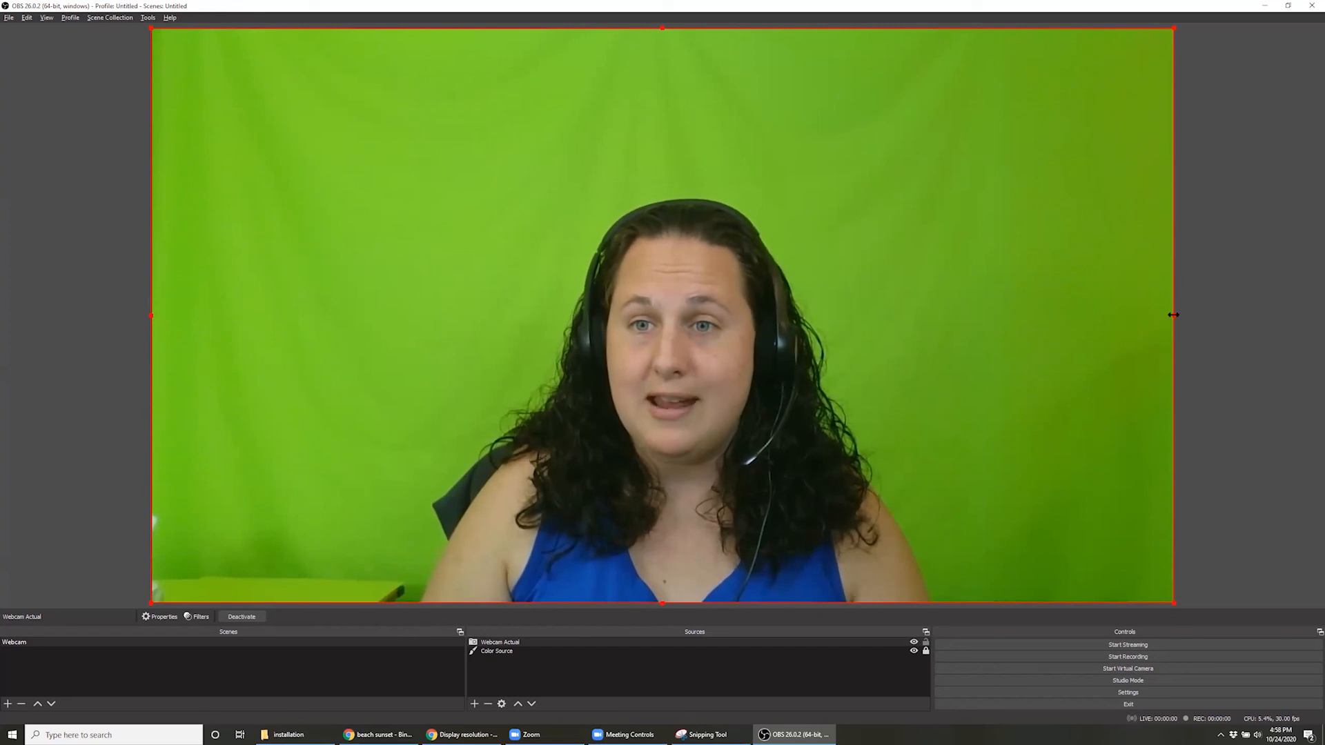
Crop both sides of the webcam image to about the color source's edges and lock the Webcam Actual source
drag(1173, 314, 1046, 320)
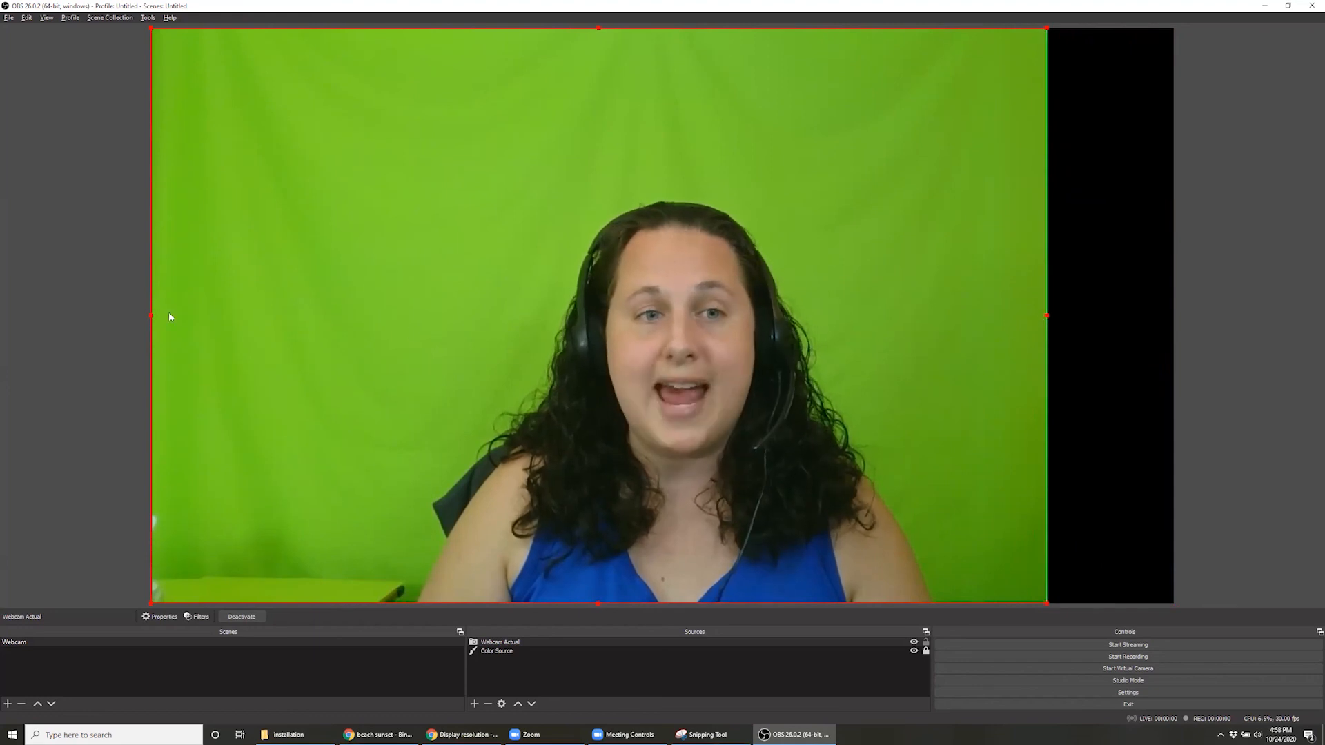
drag(149, 316, 275, 312)
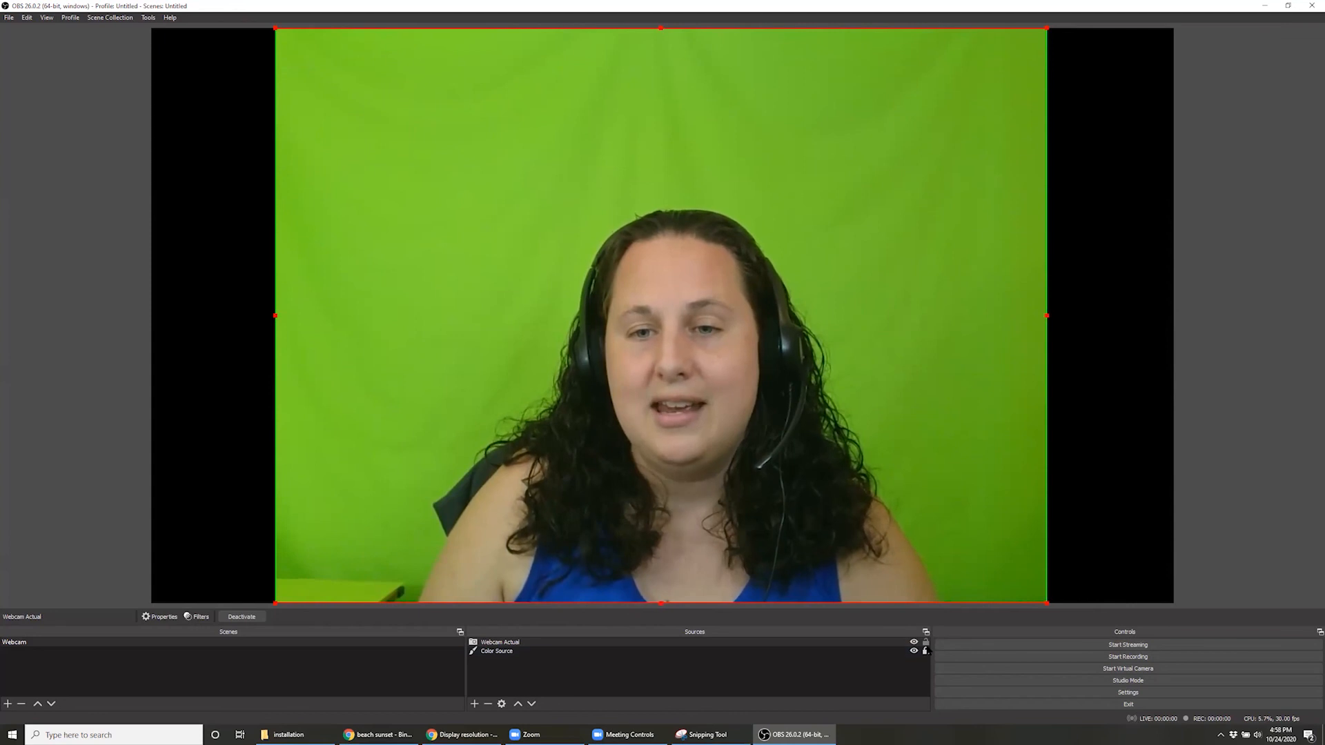
click(925, 643)
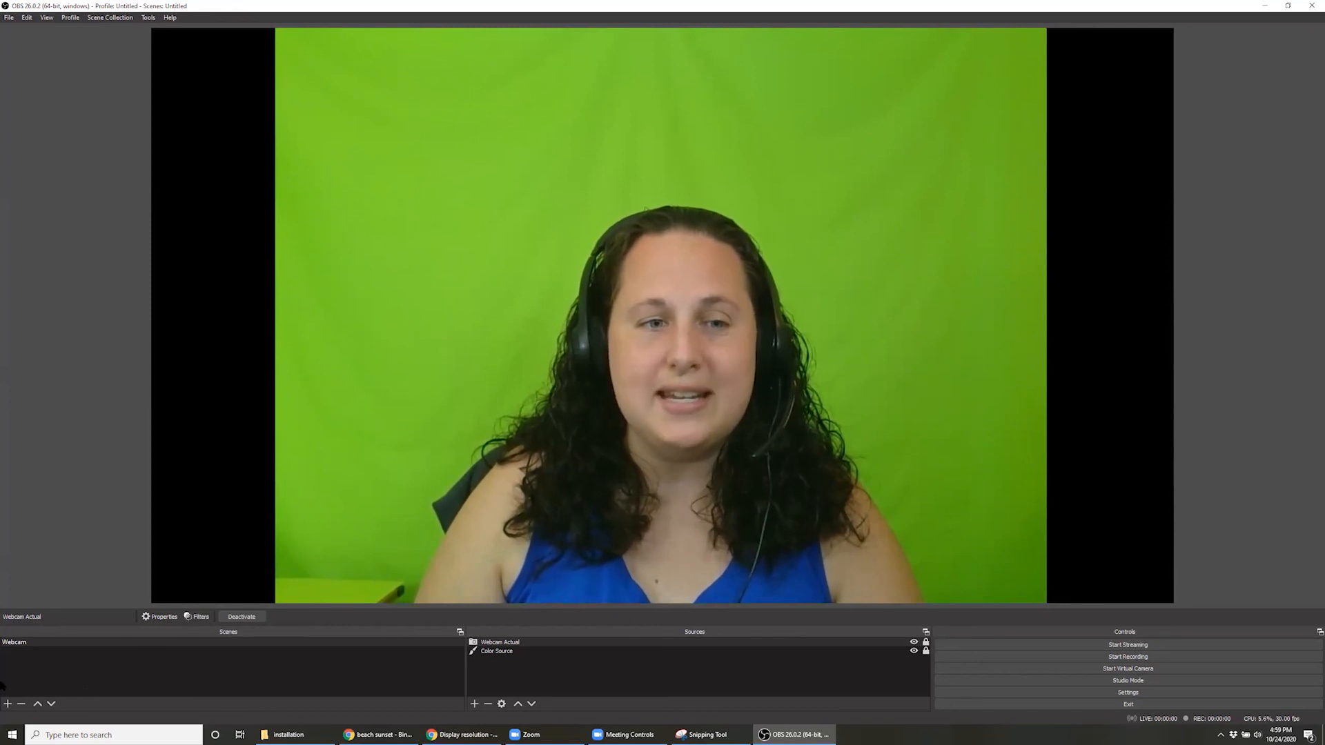
Add a new scene named Welcome Screen
click(6, 704)
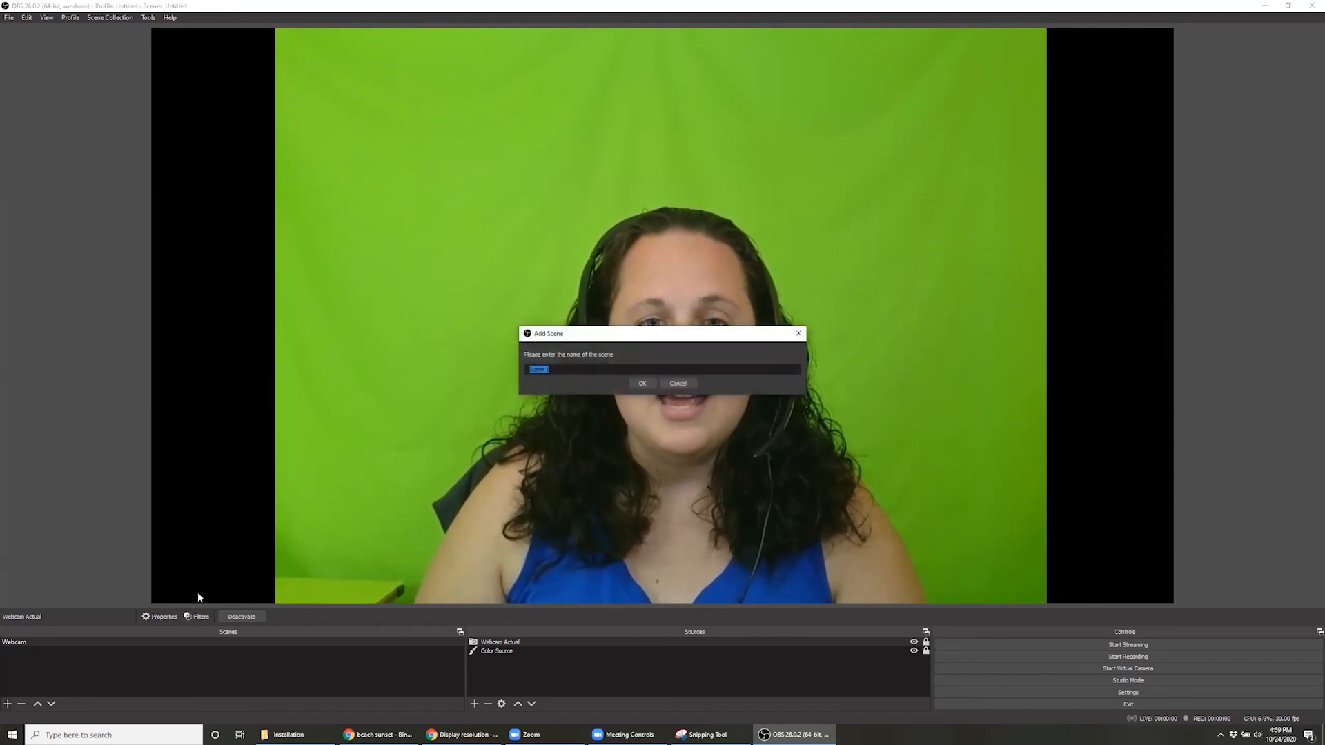
text(Wel)
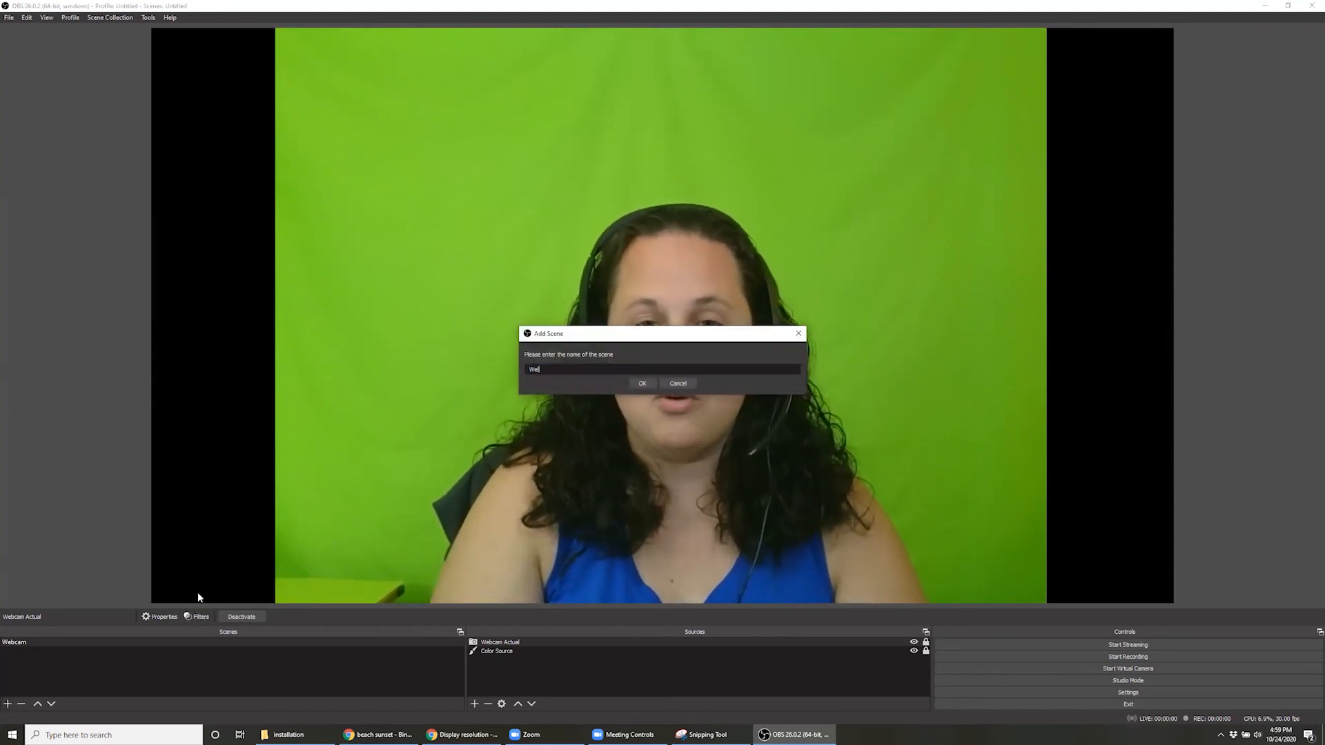
text(come Screen)
key(Return)
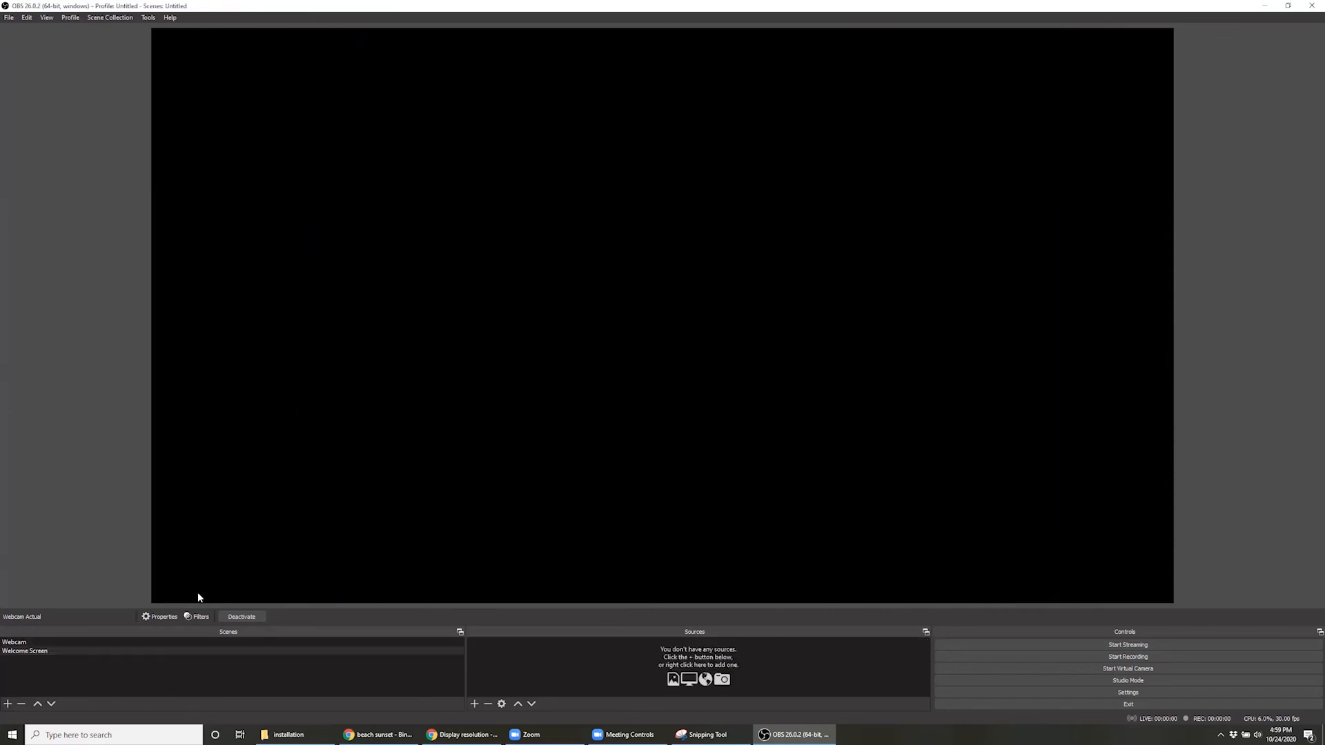
Copy the color source from the Webcam scene and paste it as a duplicate into the Welcome Screen scene
mouse_move(581, 732)
click(31, 639)
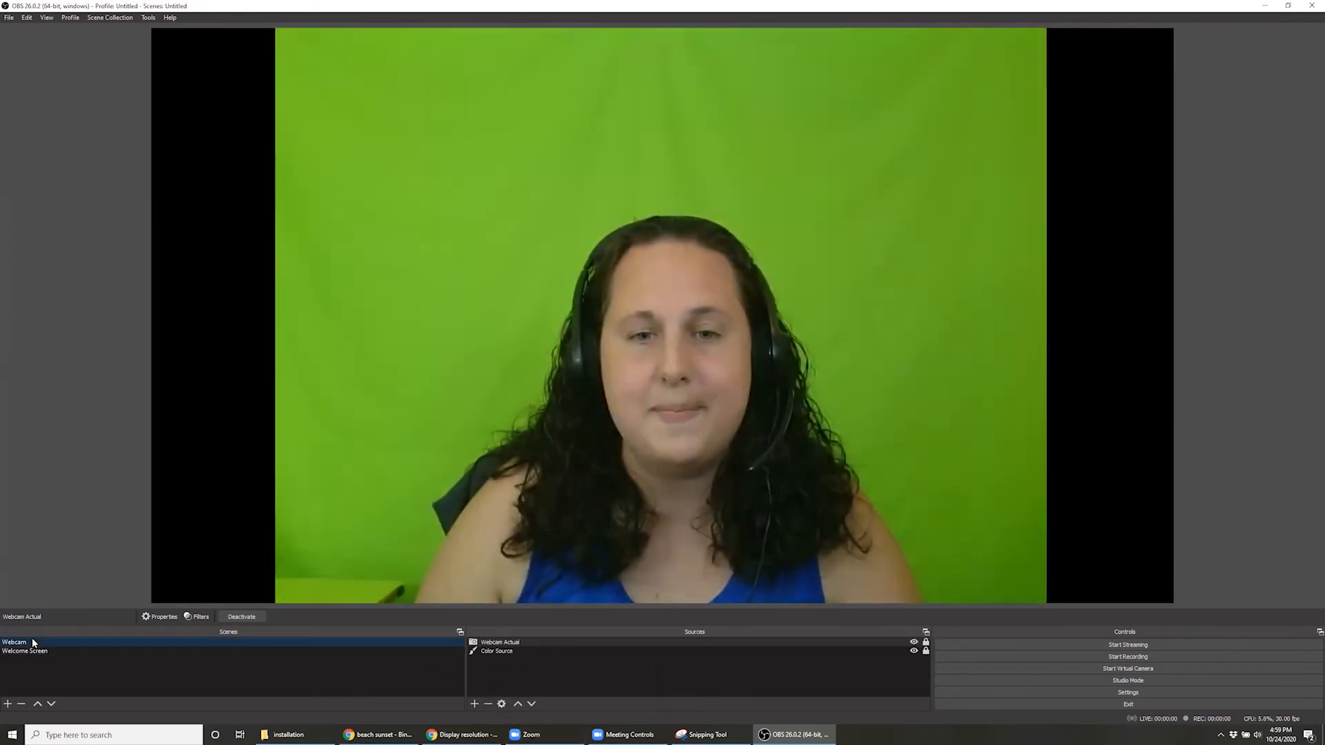
click(507, 651)
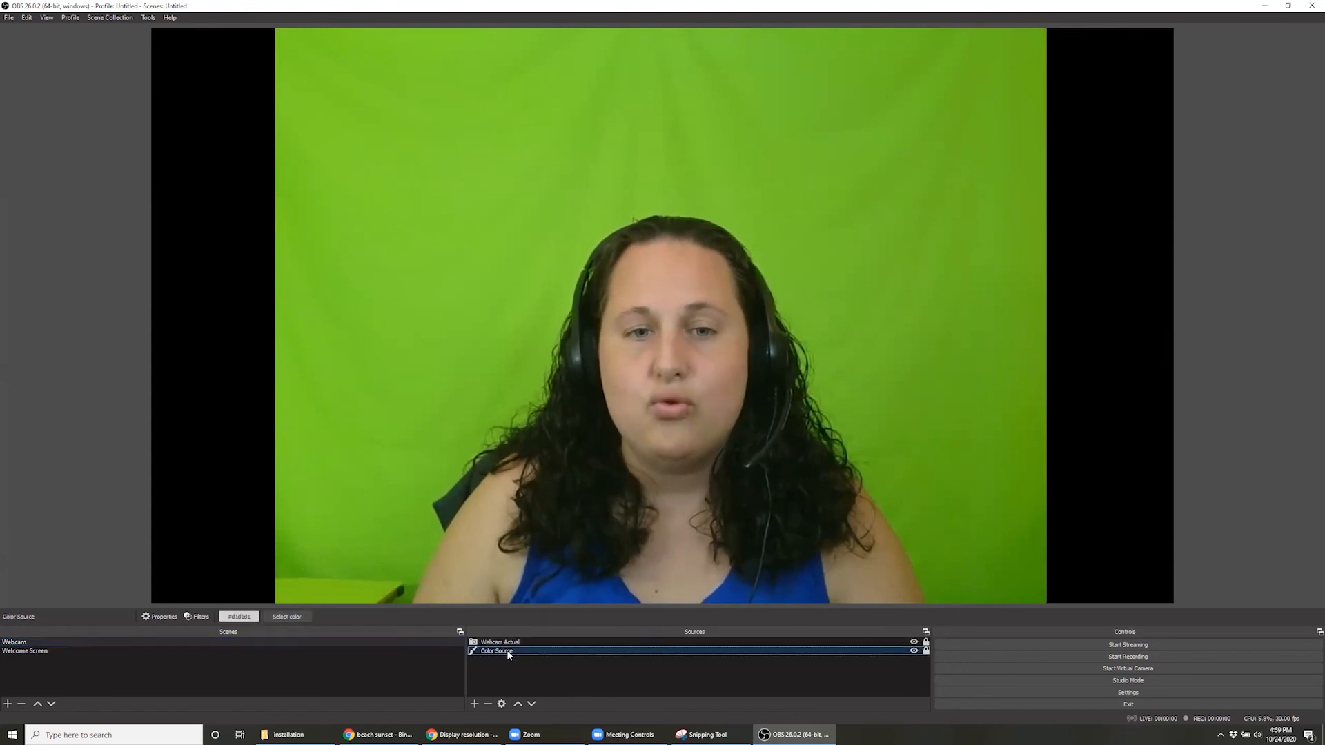
right_click(506, 652)
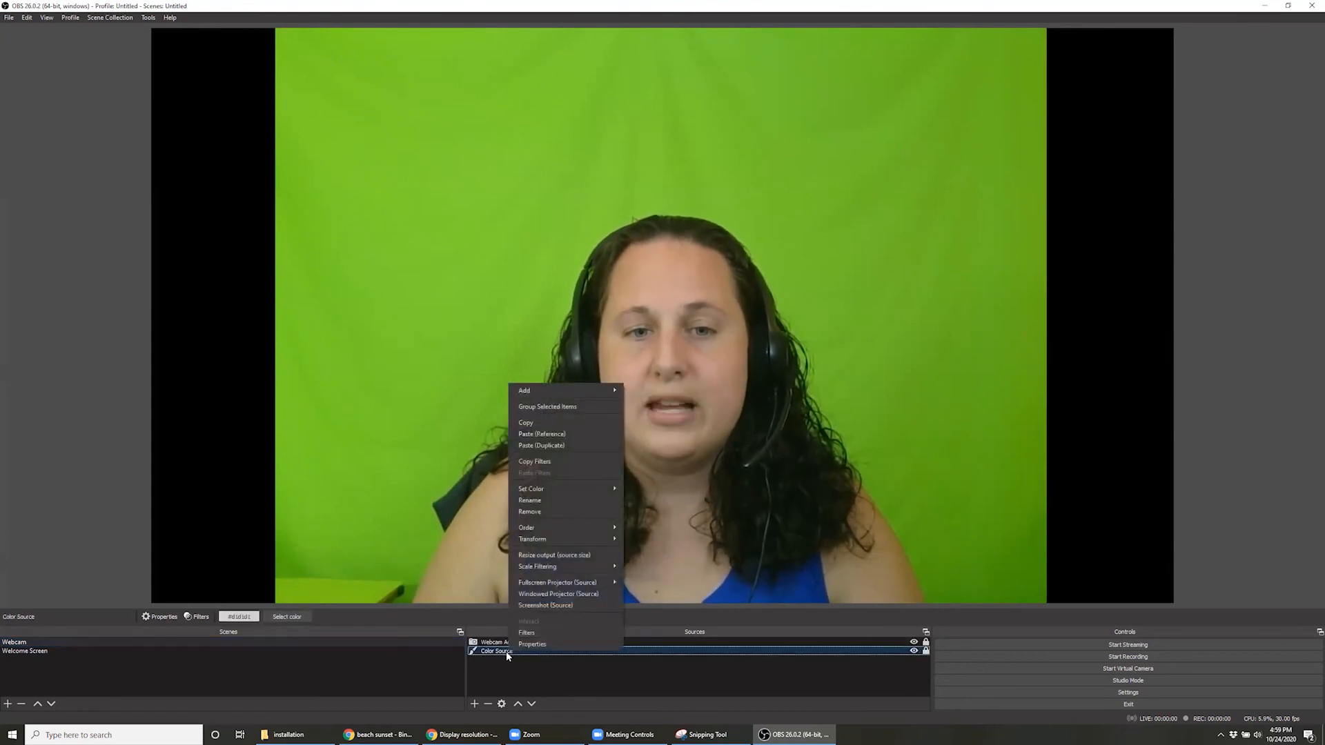
click(582, 422)
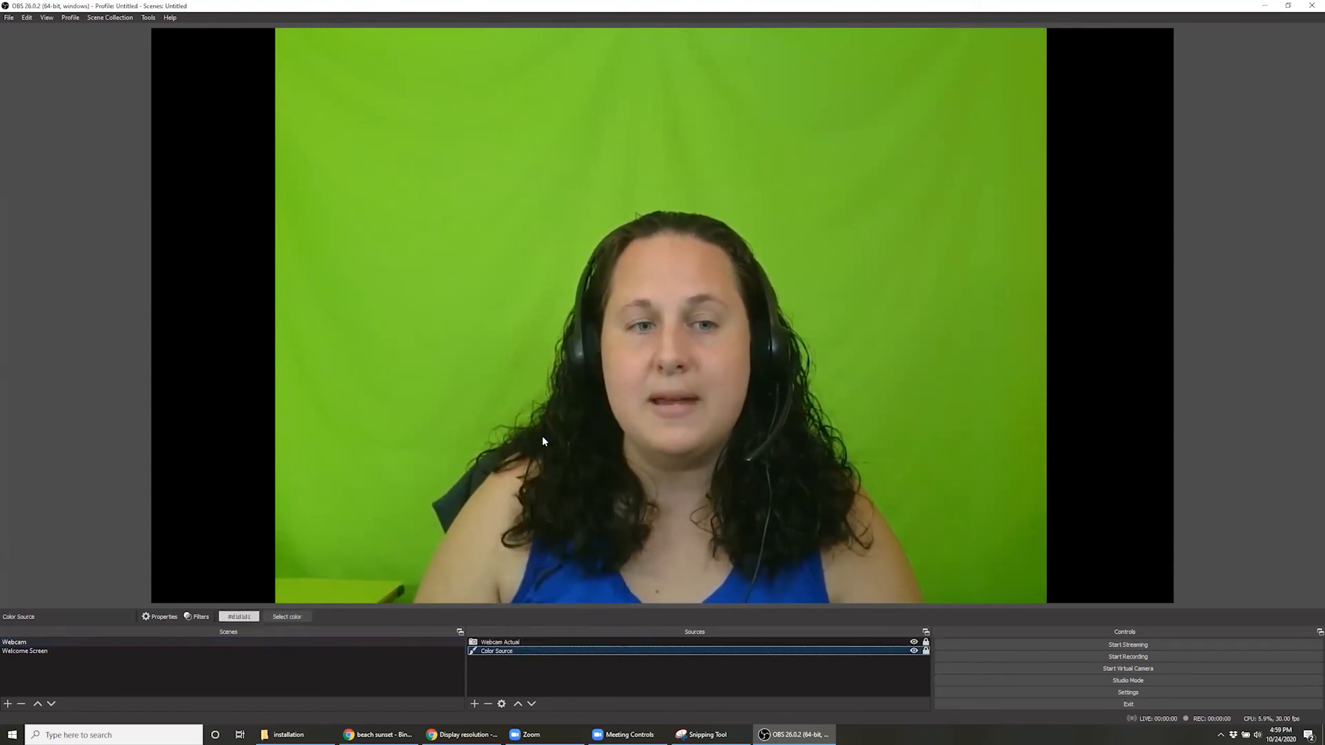
click(44, 651)
right_click(553, 668)
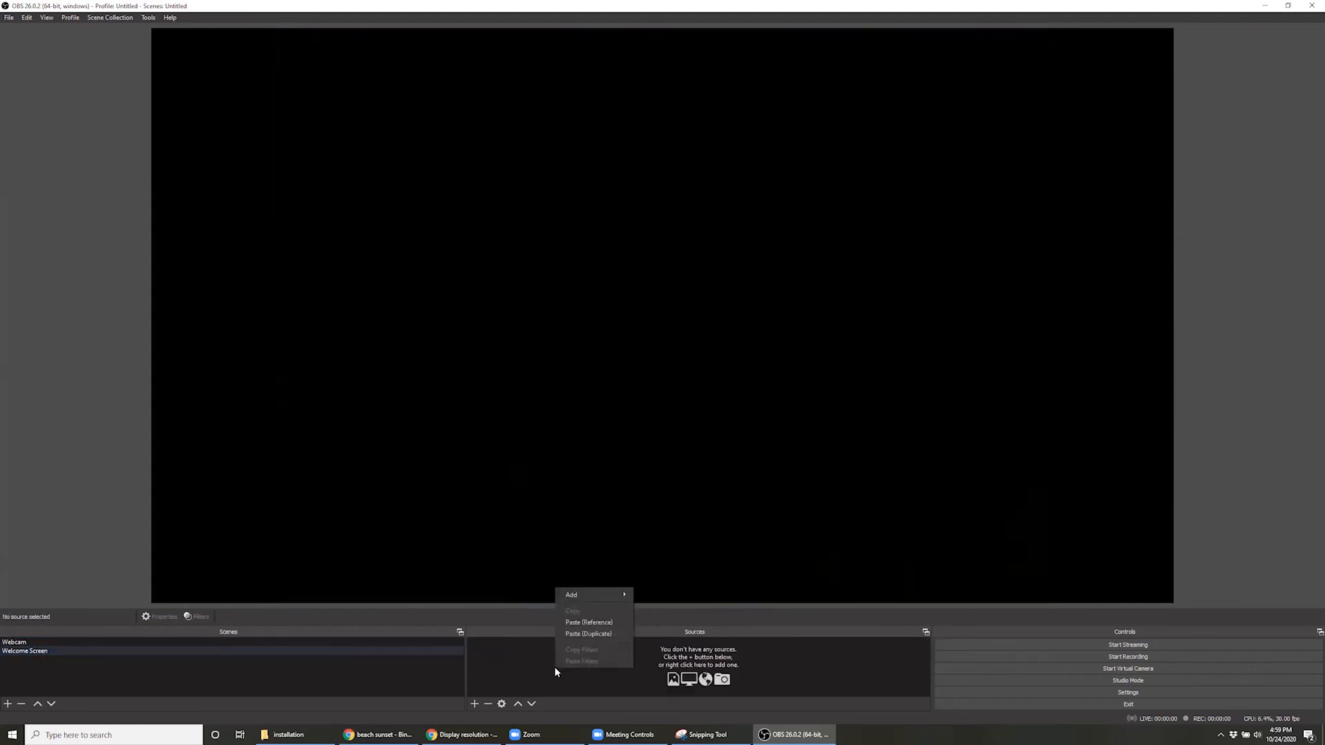
click(613, 634)
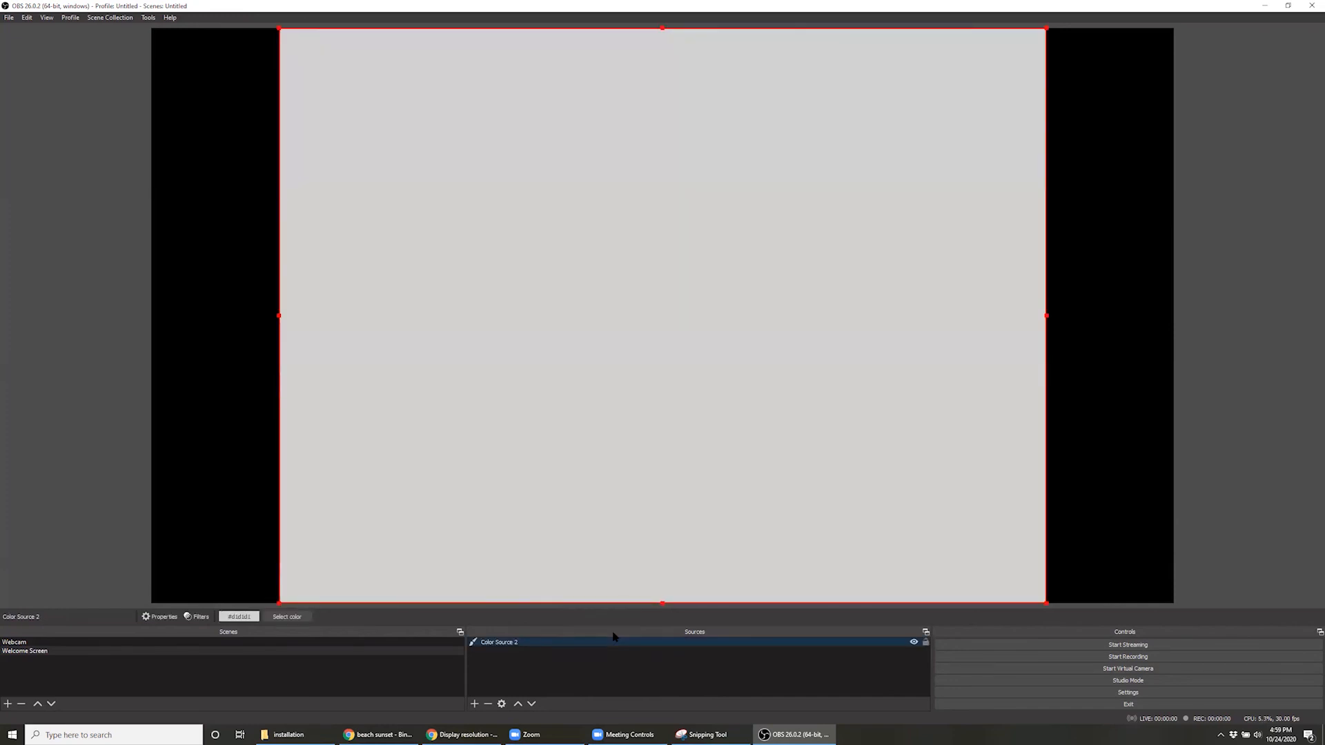
click(495, 679)
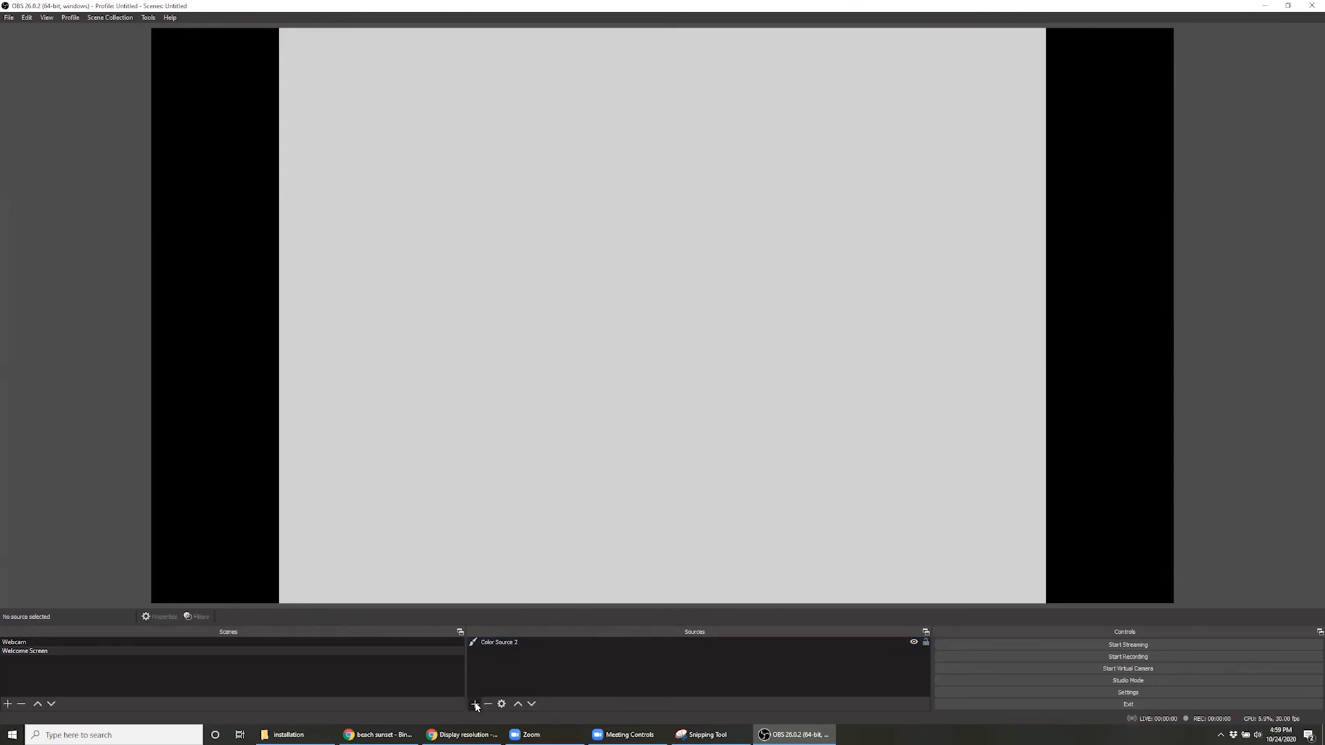
Add an image source named Welcome to the Welcome Screen scene, using the file Welcome.png
click(475, 704)
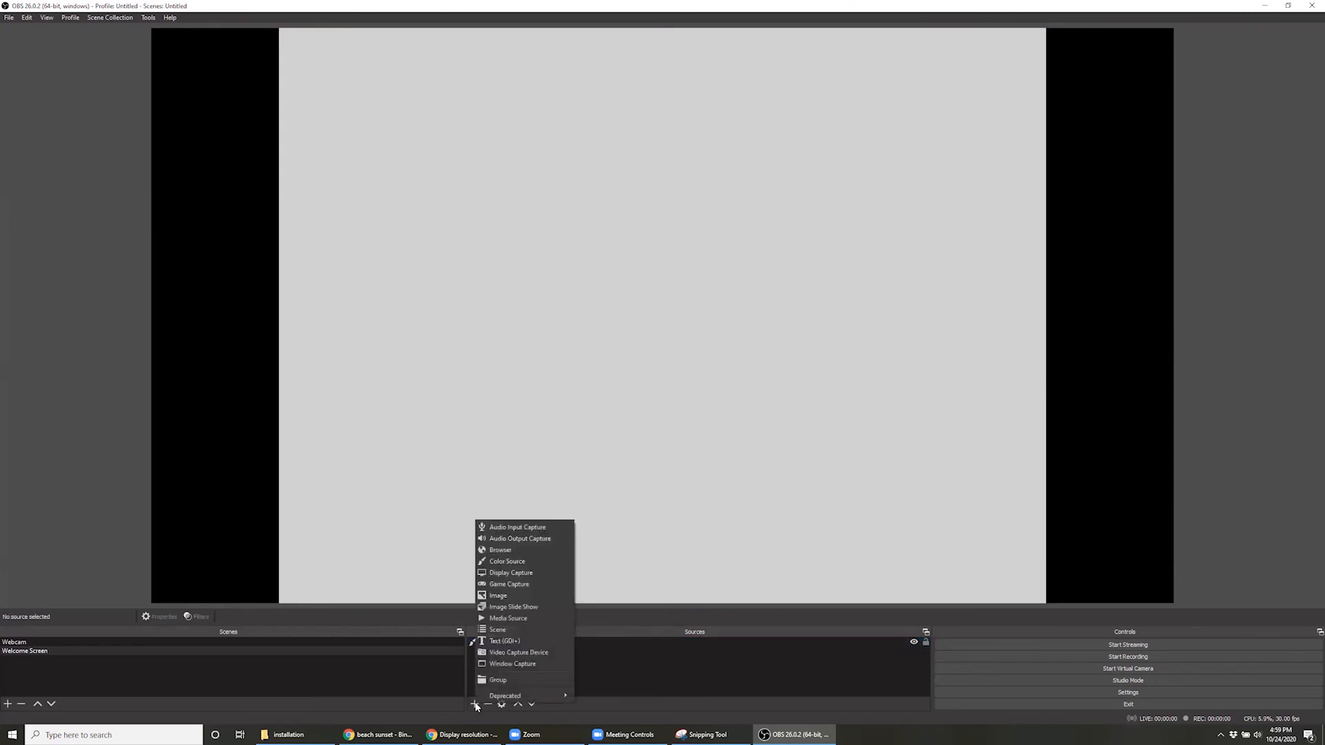
click(541, 597)
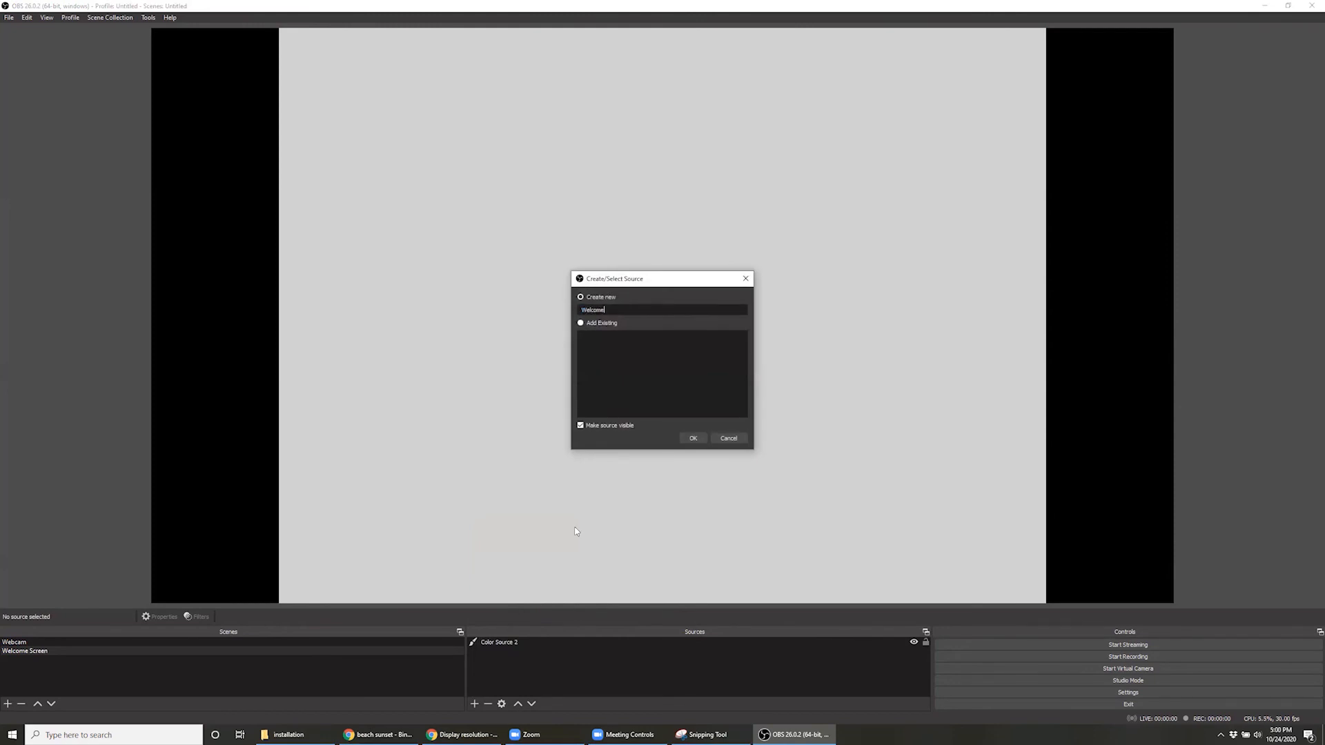
click(693, 438)
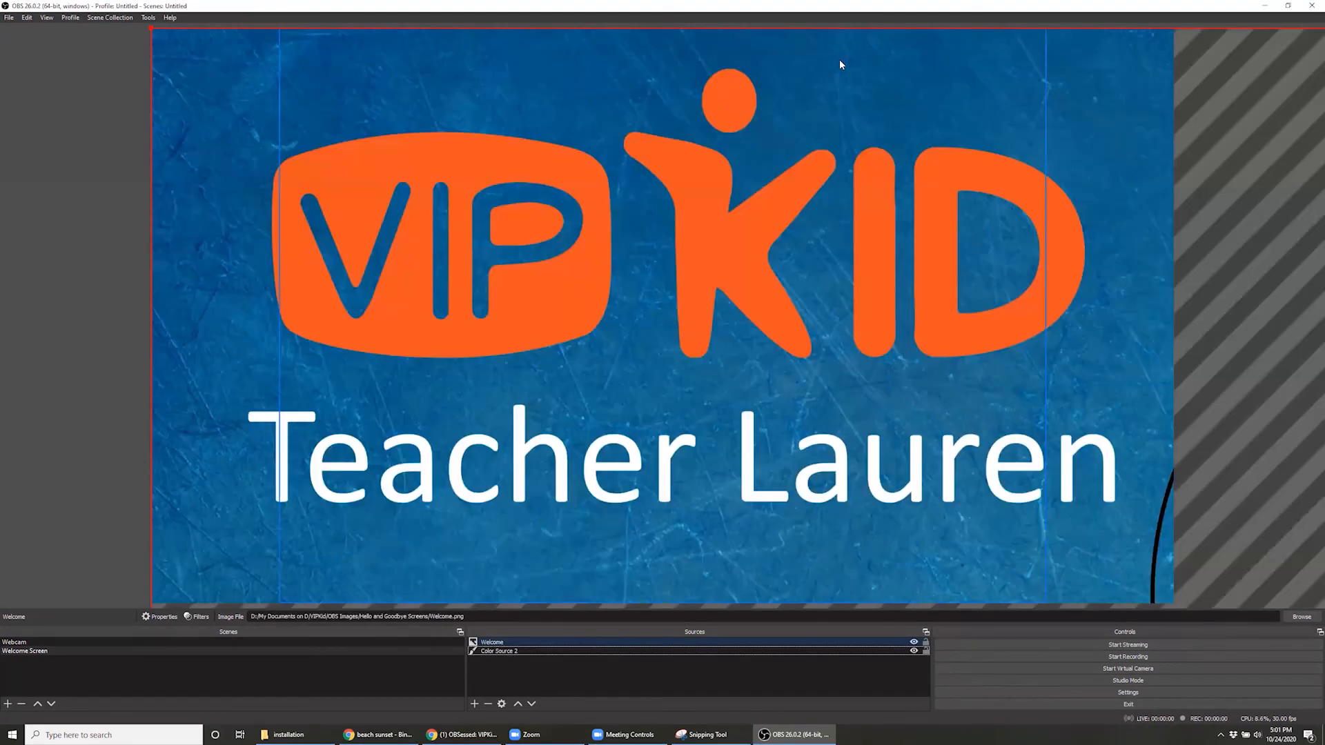
Position and scale the Welcome image to cover the color source's area, and lock both sources
drag(151, 29, 371, 54)
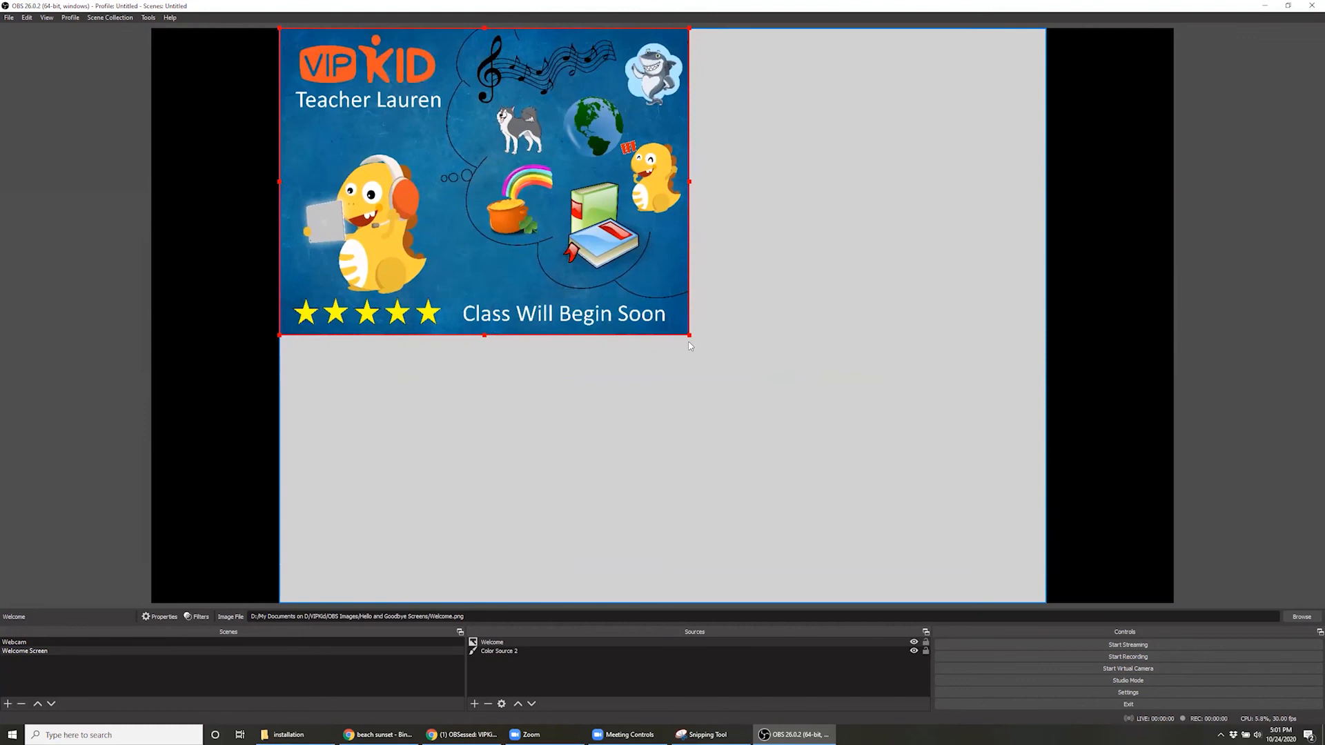
drag(689, 335, 973, 602)
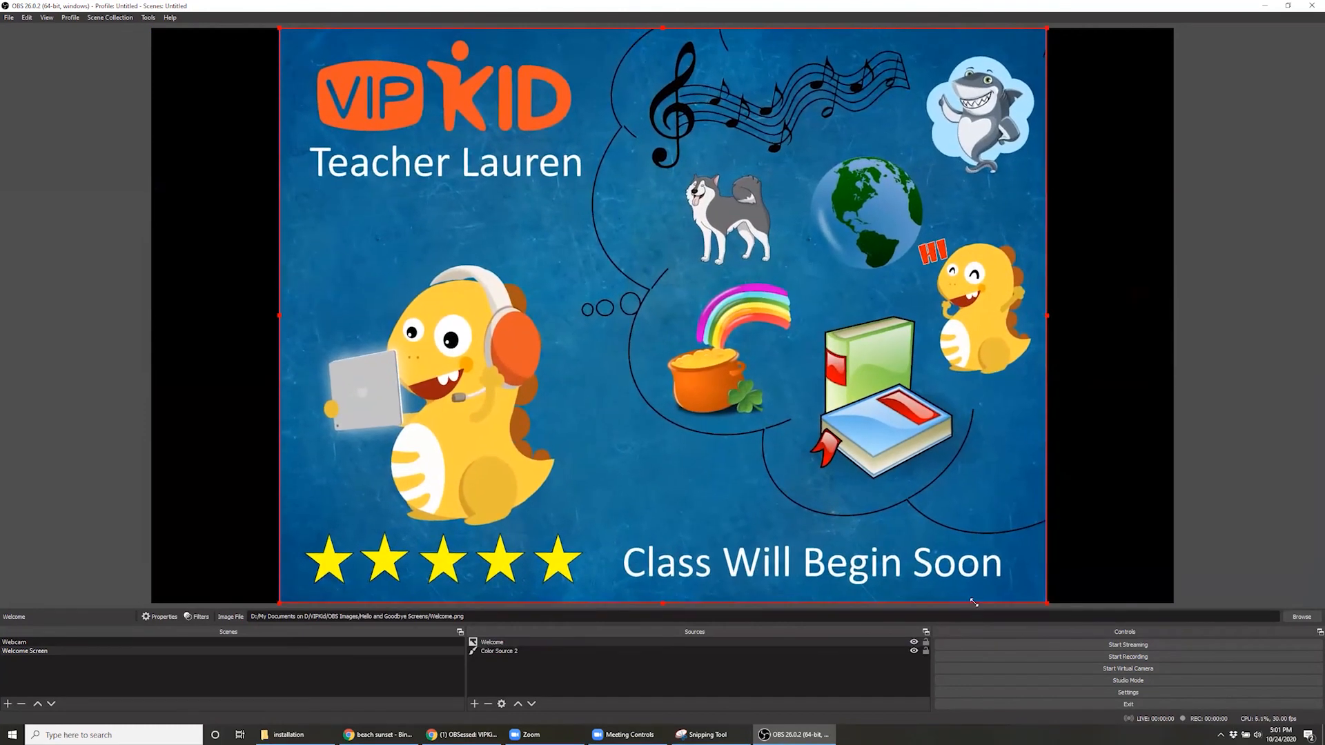
click(1252, 494)
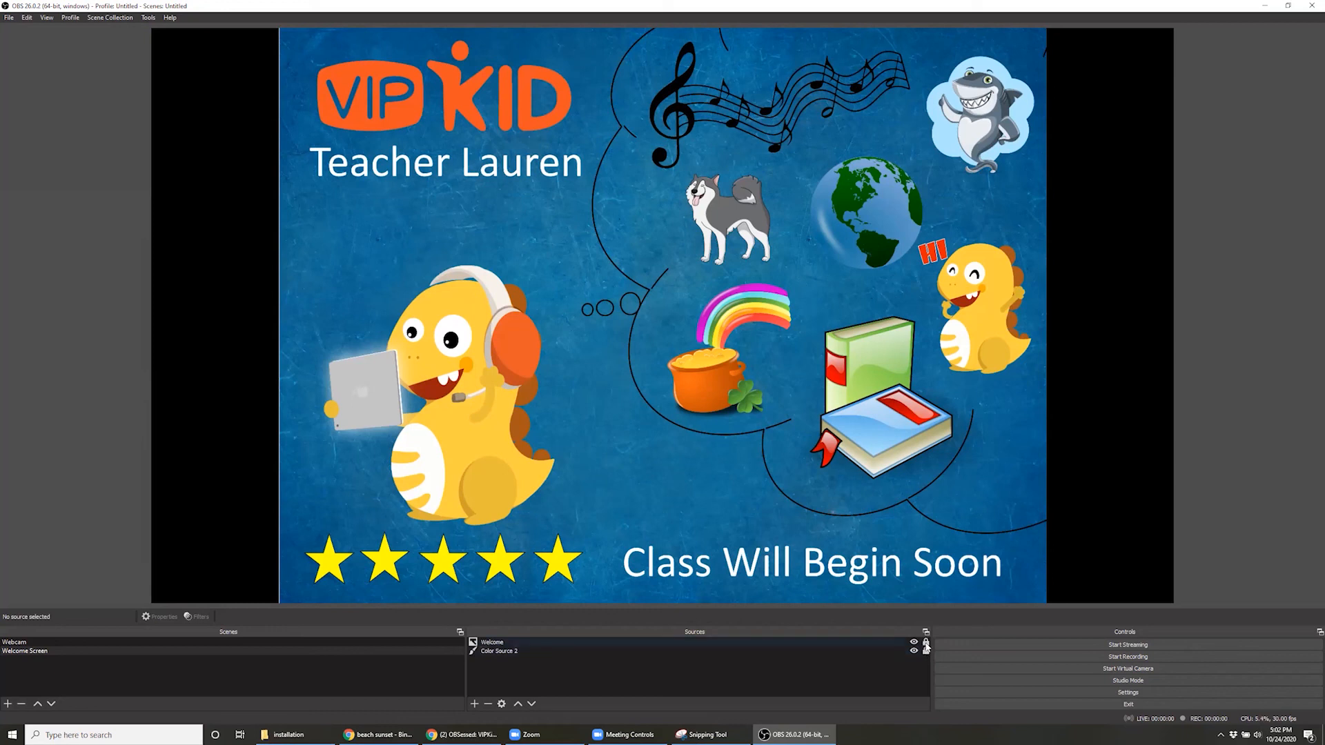
click(409, 356)
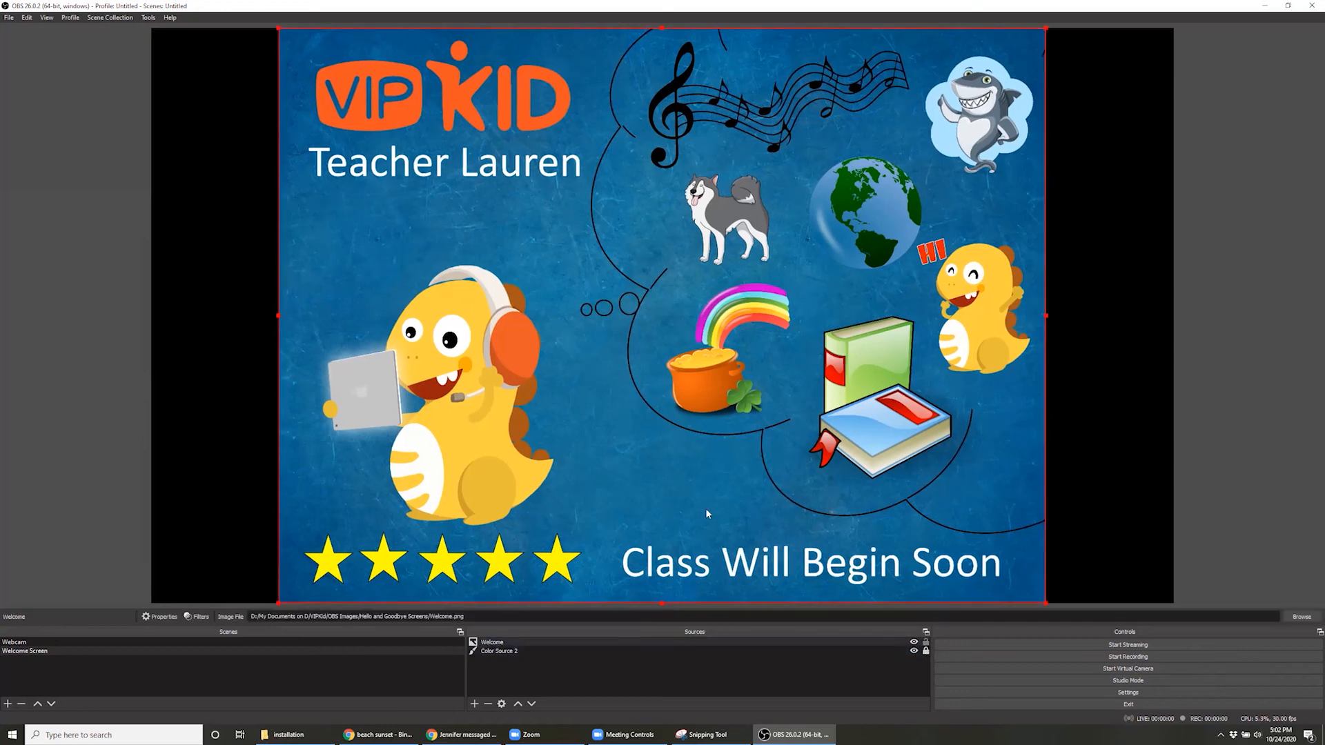
click(925, 643)
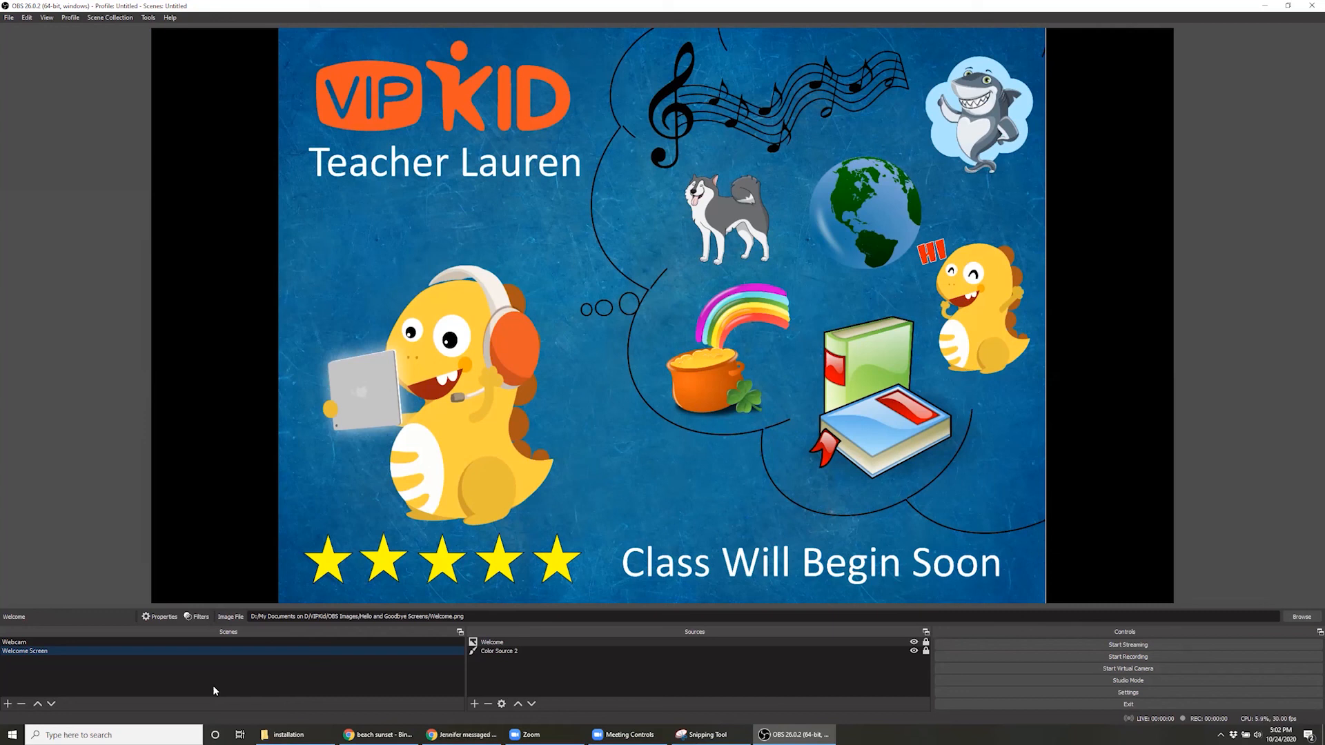
Add a new scene named Props
click(7, 704)
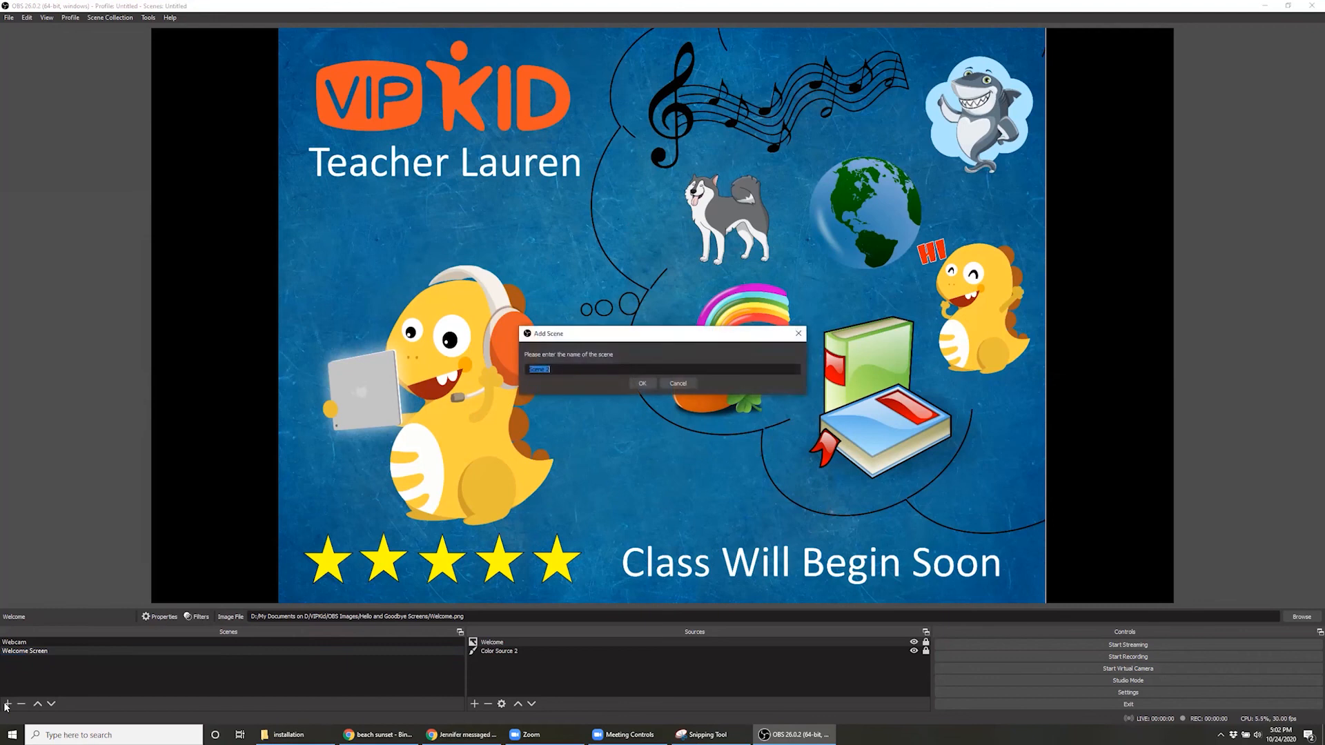
text(Props)
key(Return)
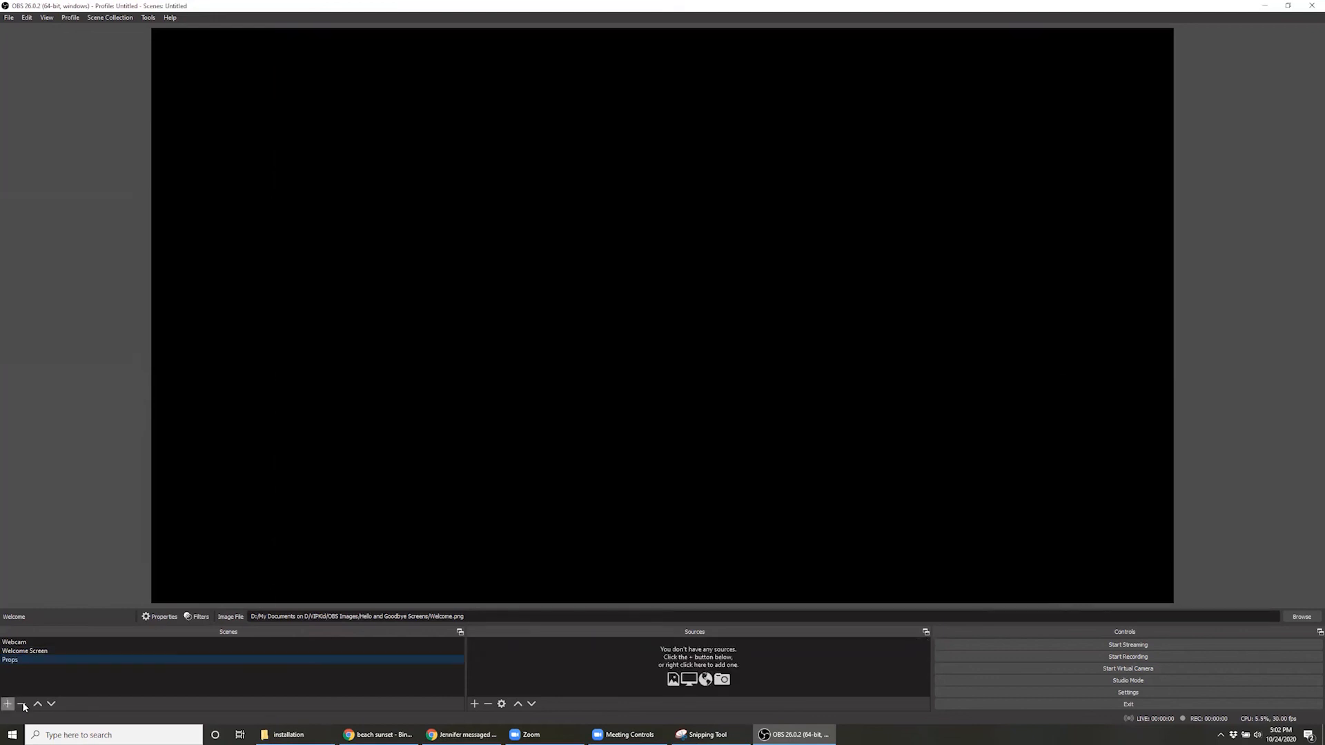
Copy the Webcam scene's color source, paste it as a duplicate into the Props scene, and lock the duplicate
click(131, 643)
right_click(482, 651)
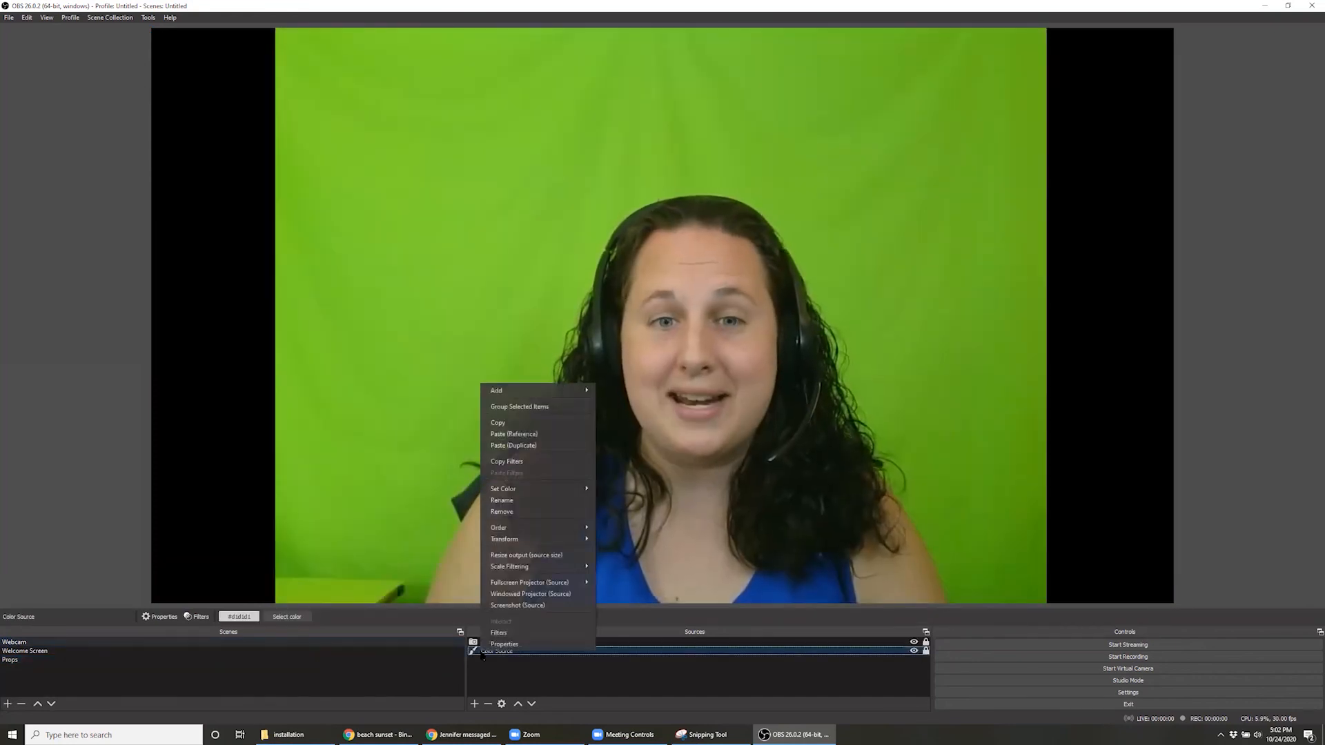
click(541, 423)
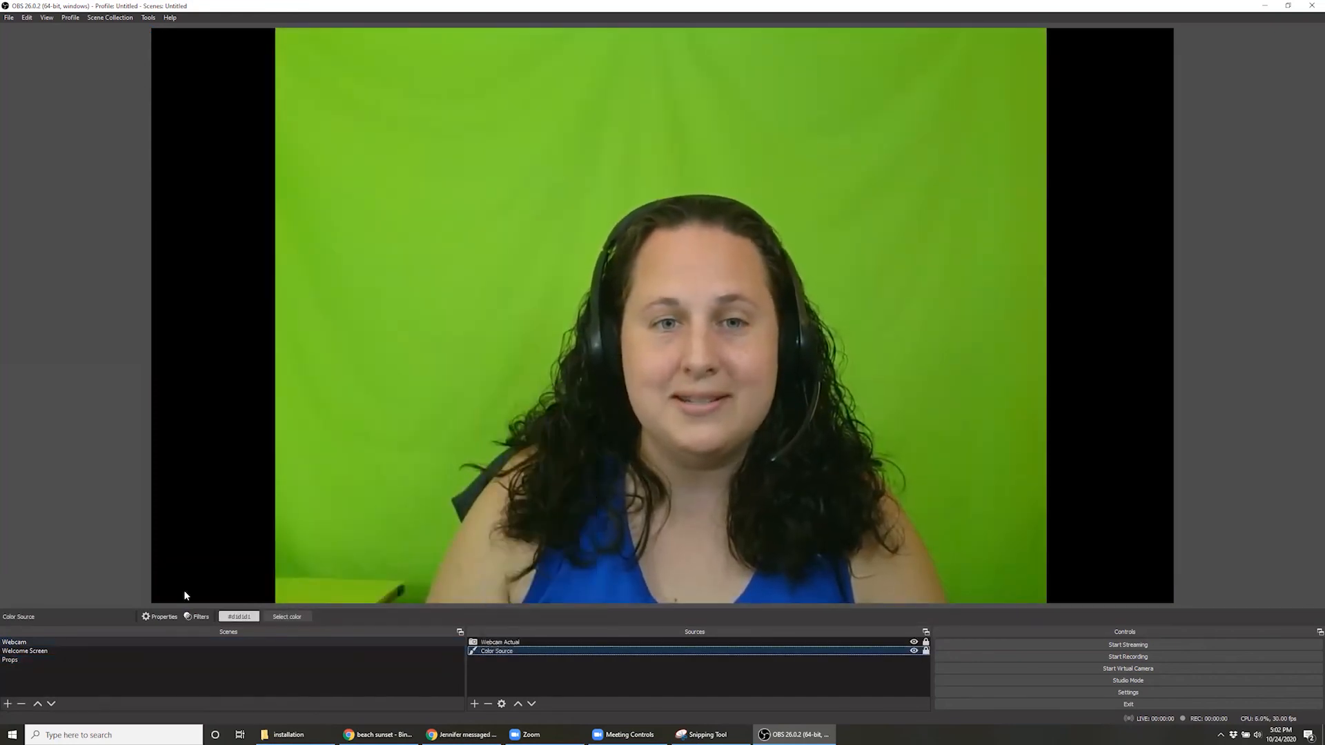
click(23, 659)
right_click(581, 669)
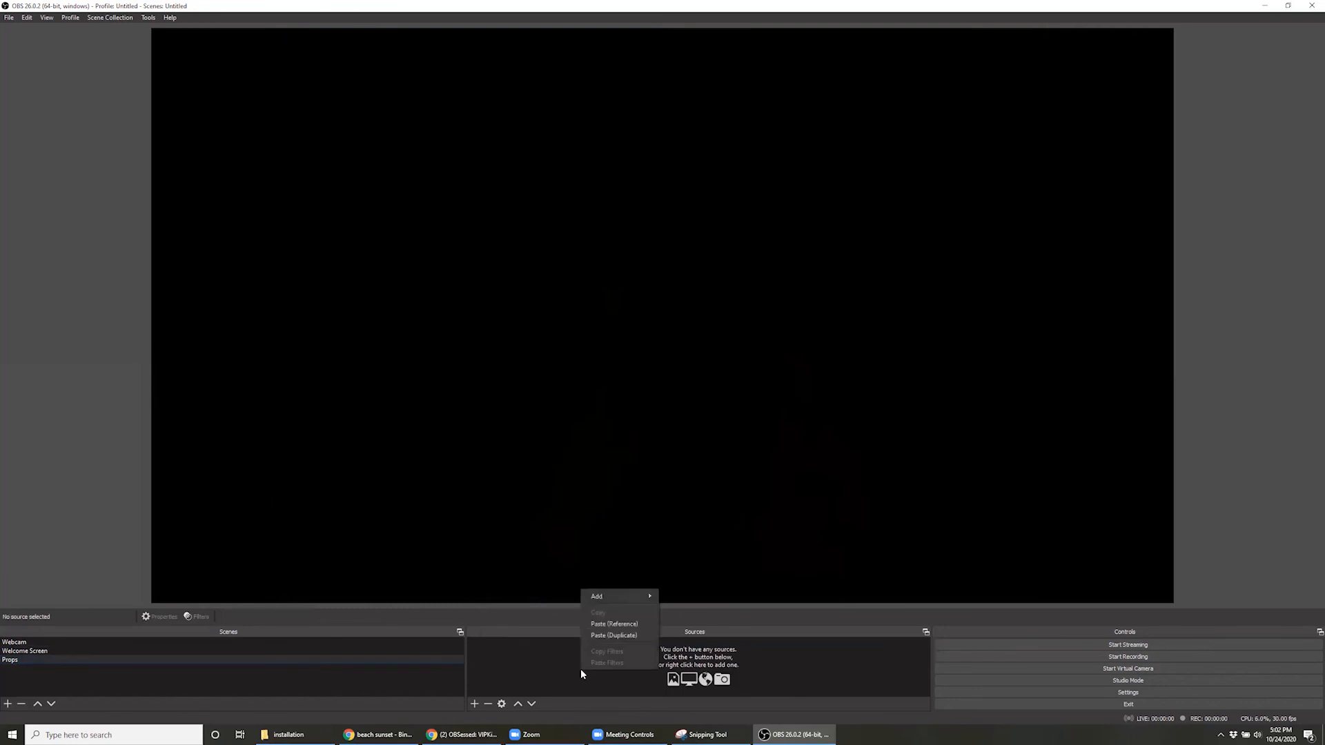
click(640, 635)
click(926, 642)
click(909, 666)
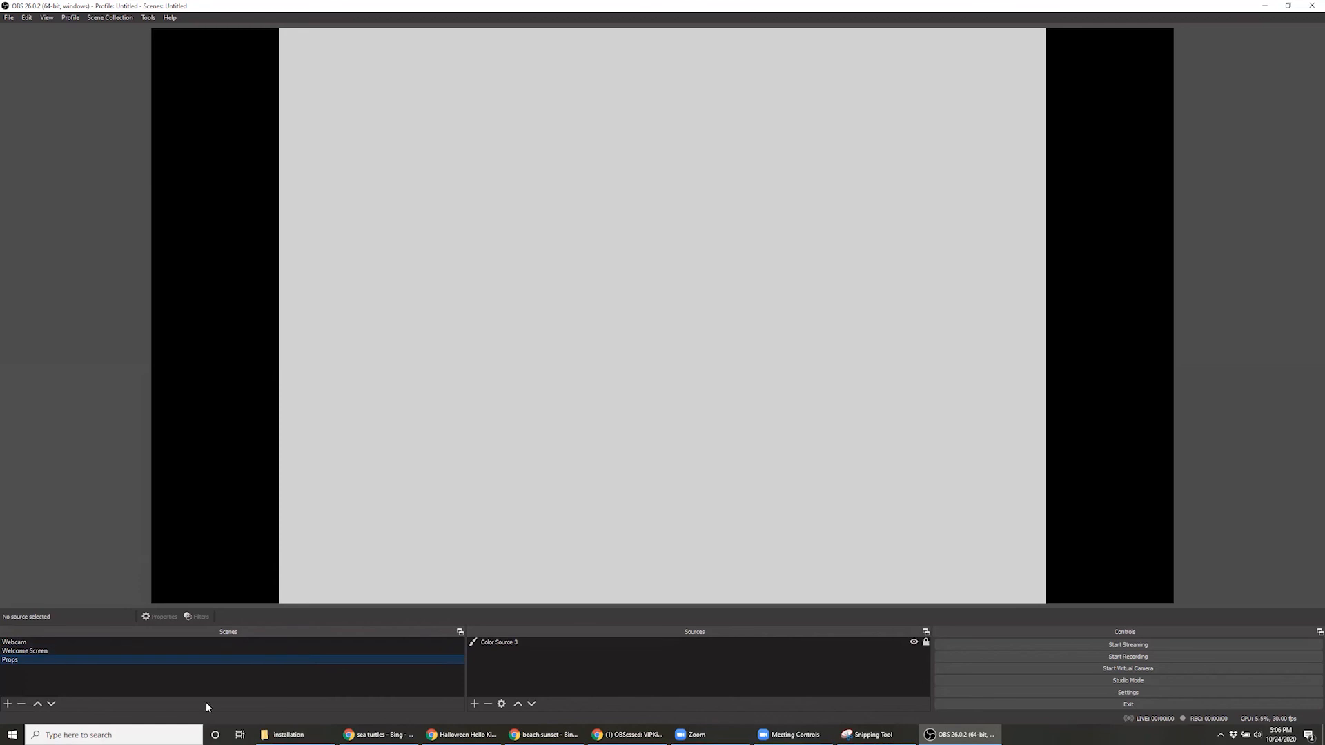
Add a window capture source named Props Capture that captures the Chrome window "beach sunset - Bing images"
click(474, 703)
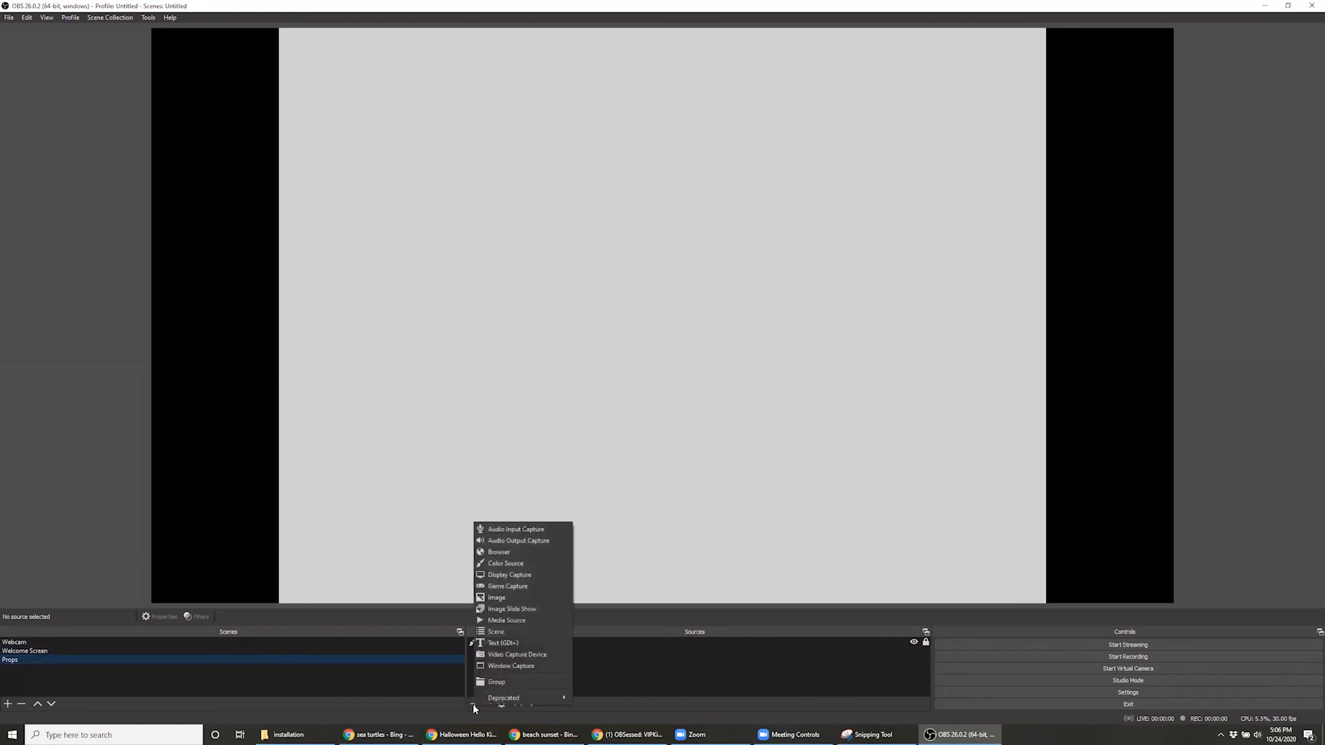
click(512, 668)
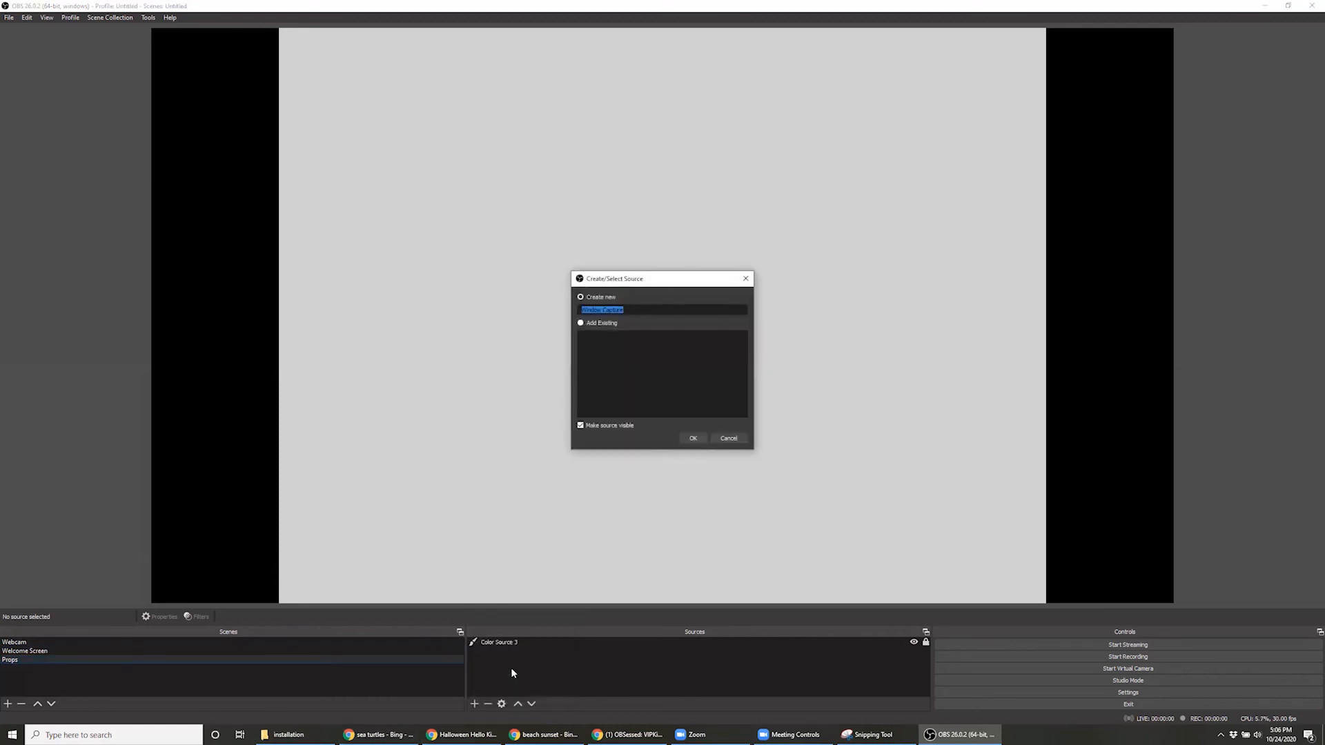
text(Props Capture)
key(Return)
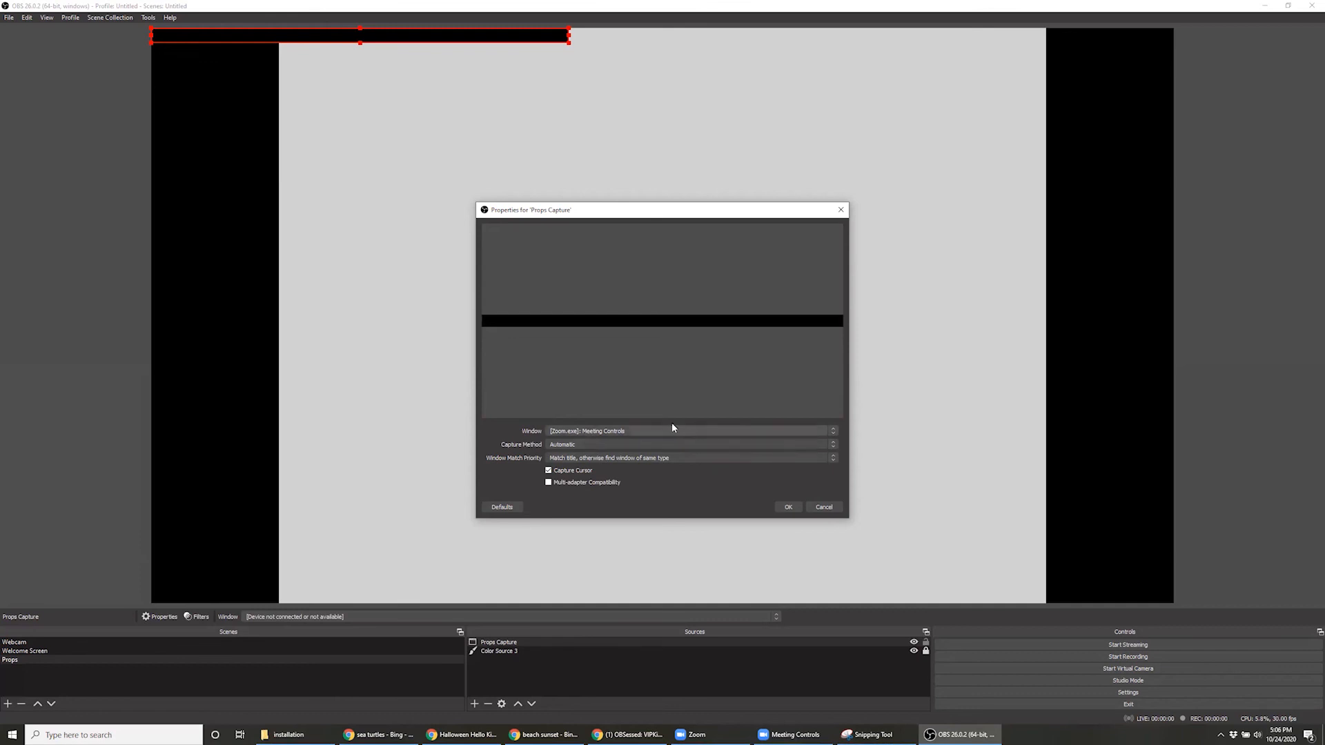
click(561, 432)
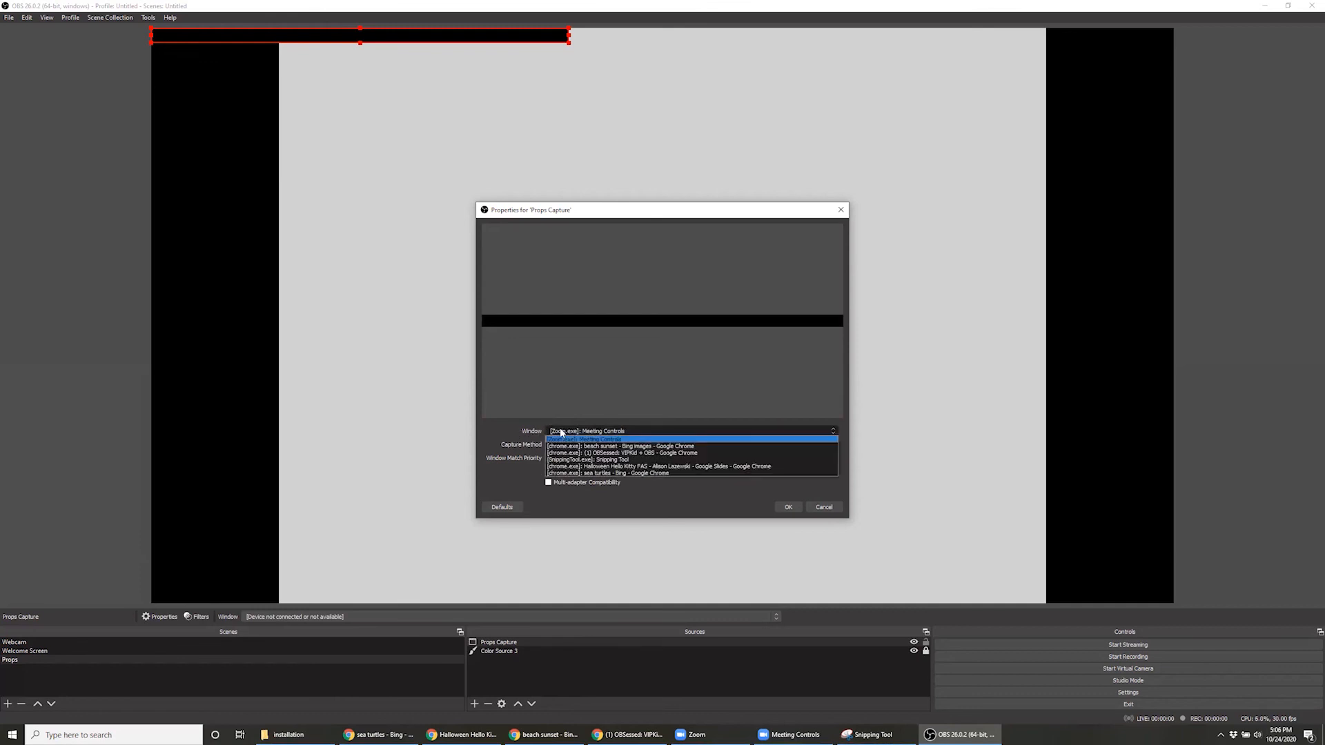
click(570, 446)
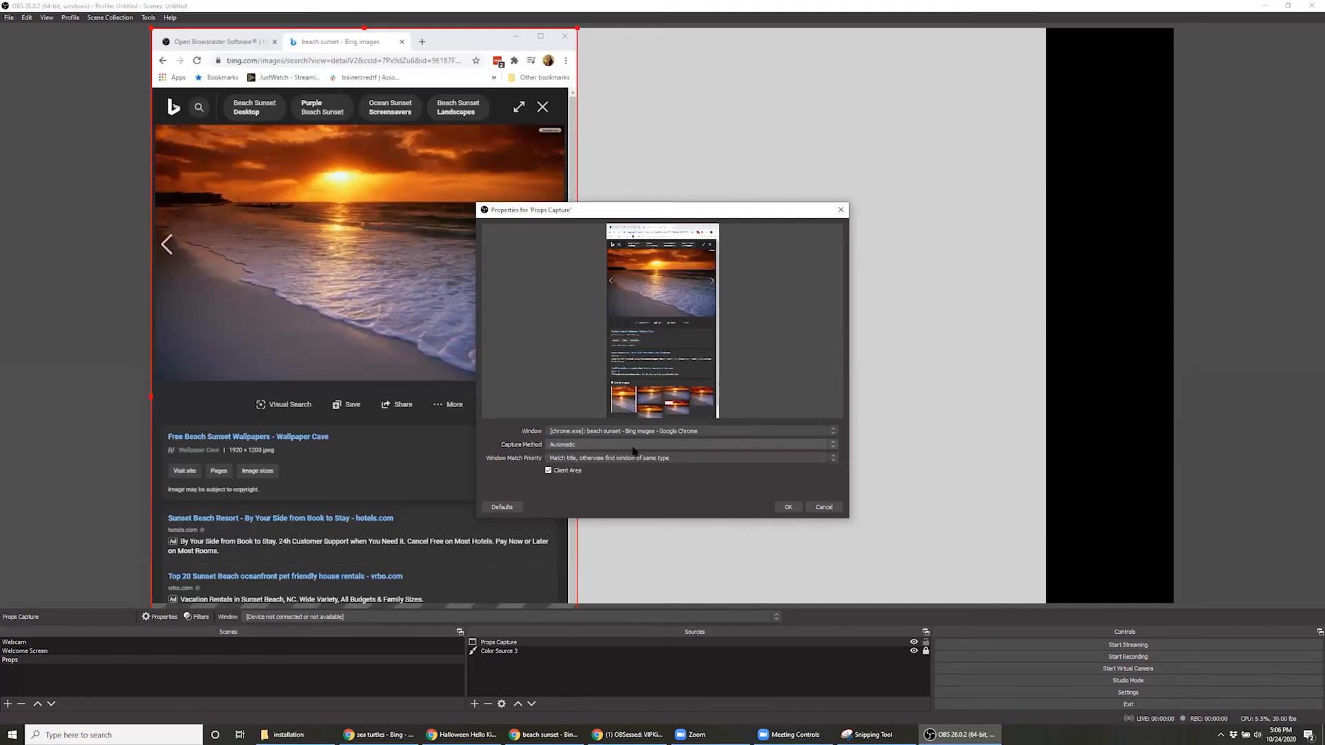
click(785, 507)
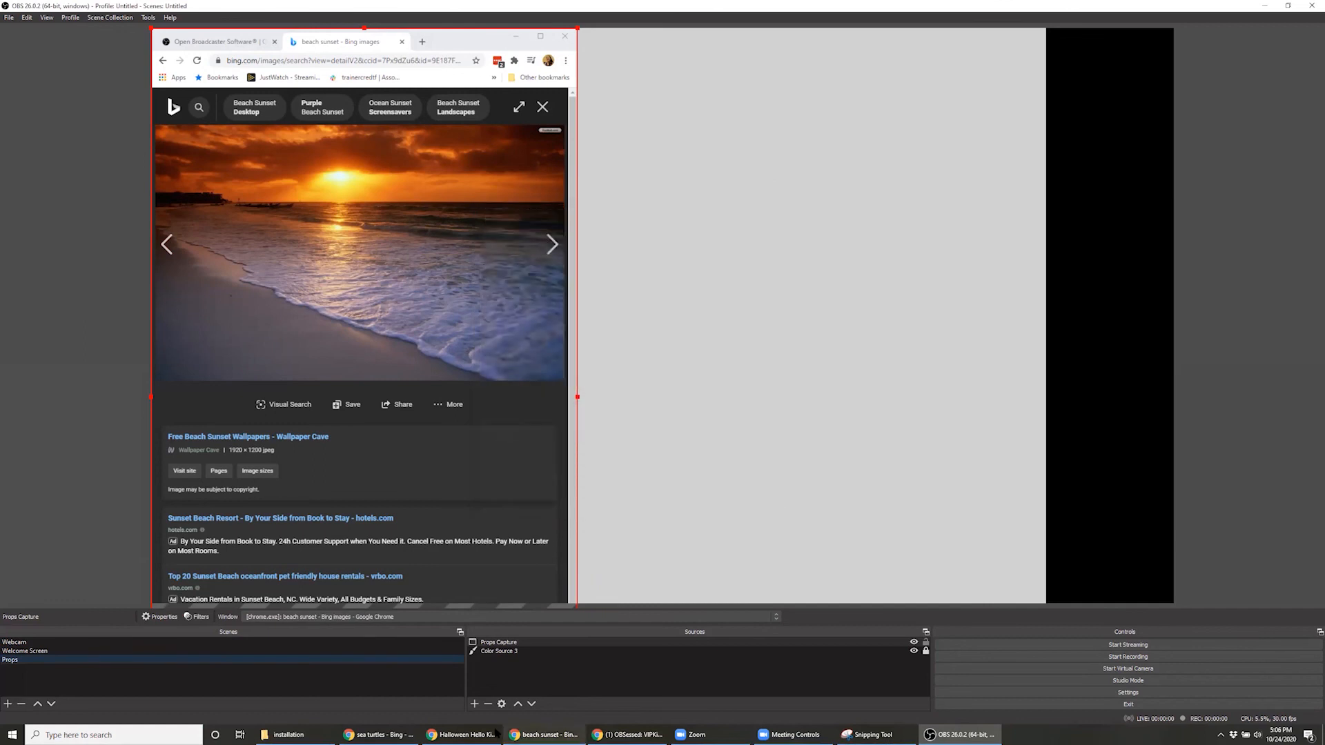
Switch to Chrome, bring up the Halloween Hello Kitty and sea turtles windows, and view the IMC-L2-U9-LC1-1 and MC-L3-U4-LC2-10 slide decks
mouse_move(488, 732)
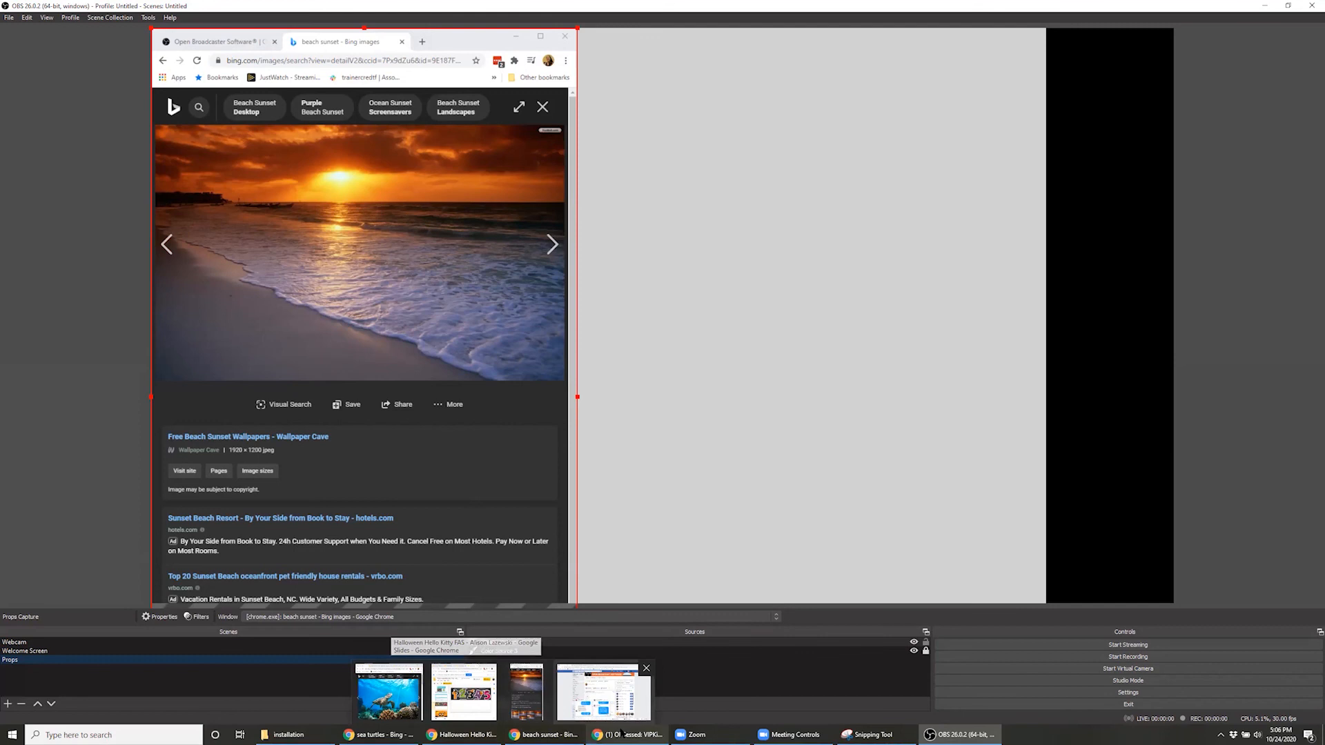
click(462, 735)
click(391, 734)
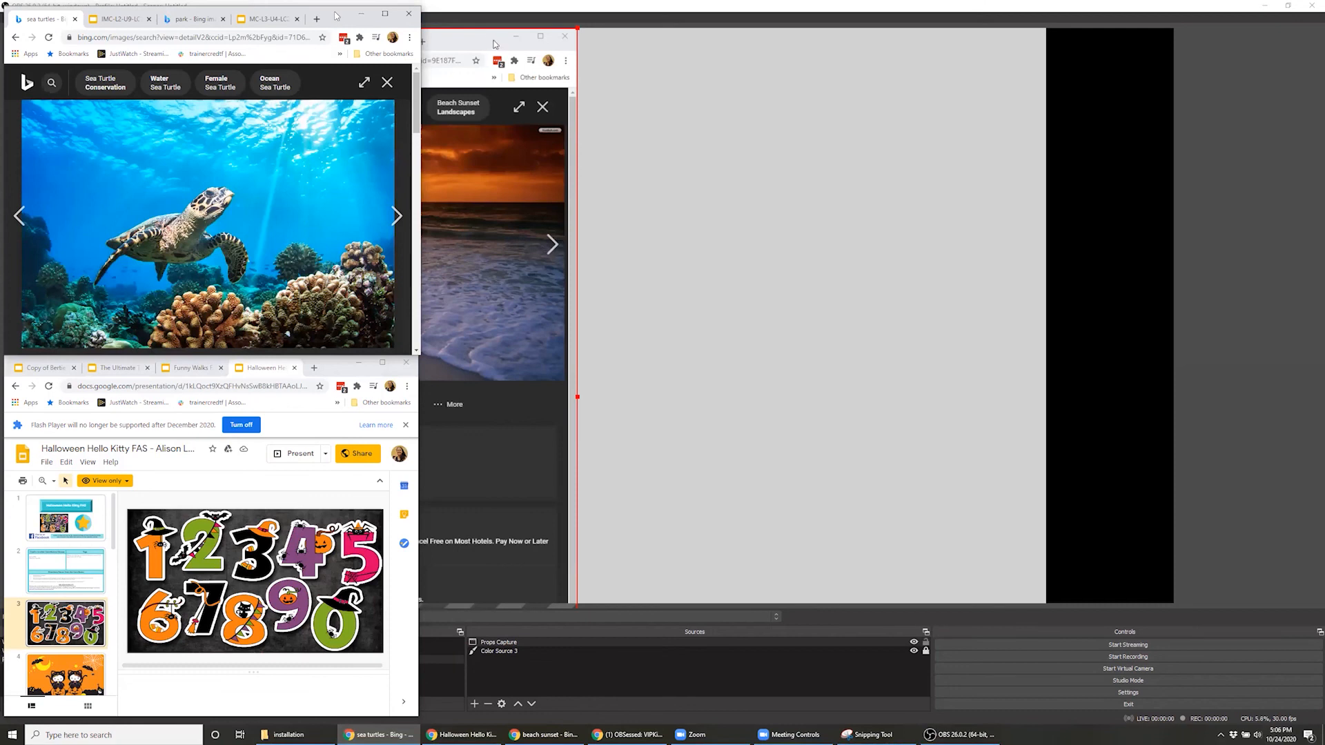
drag(336, 15, 333, 12)
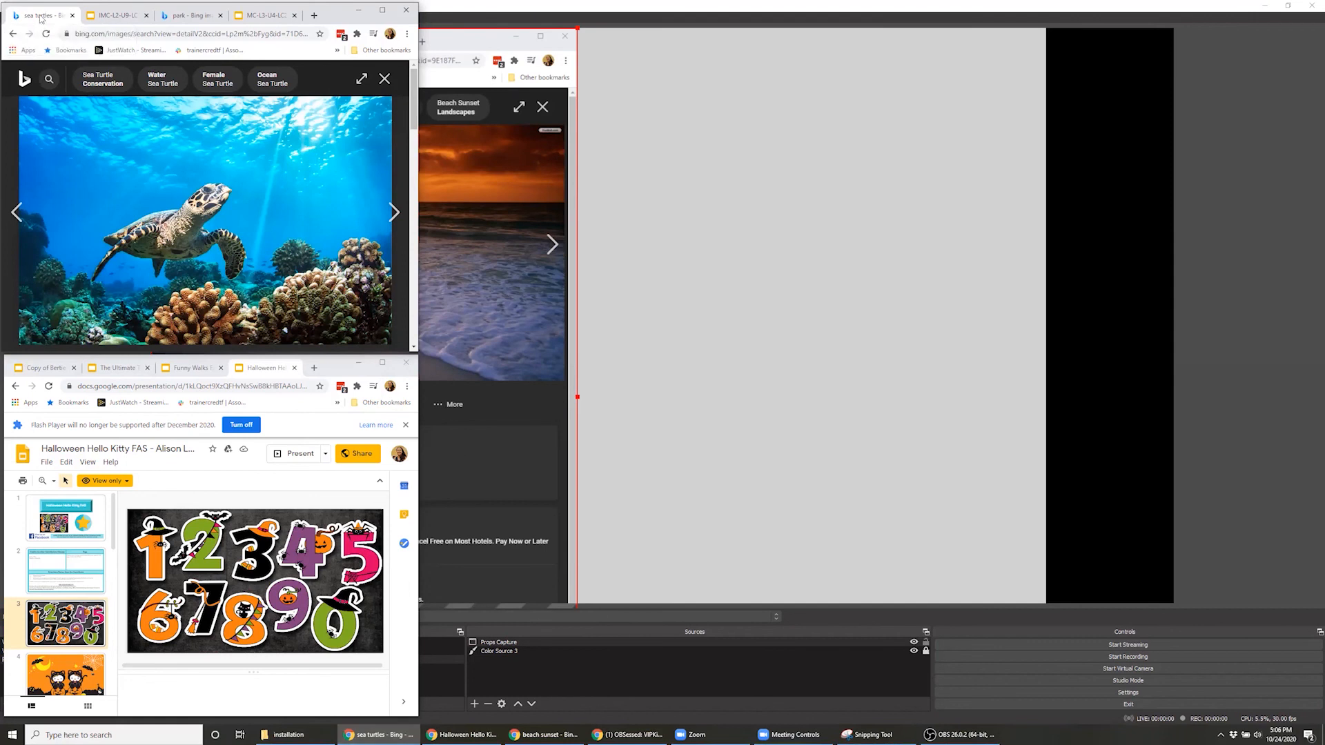
click(117, 16)
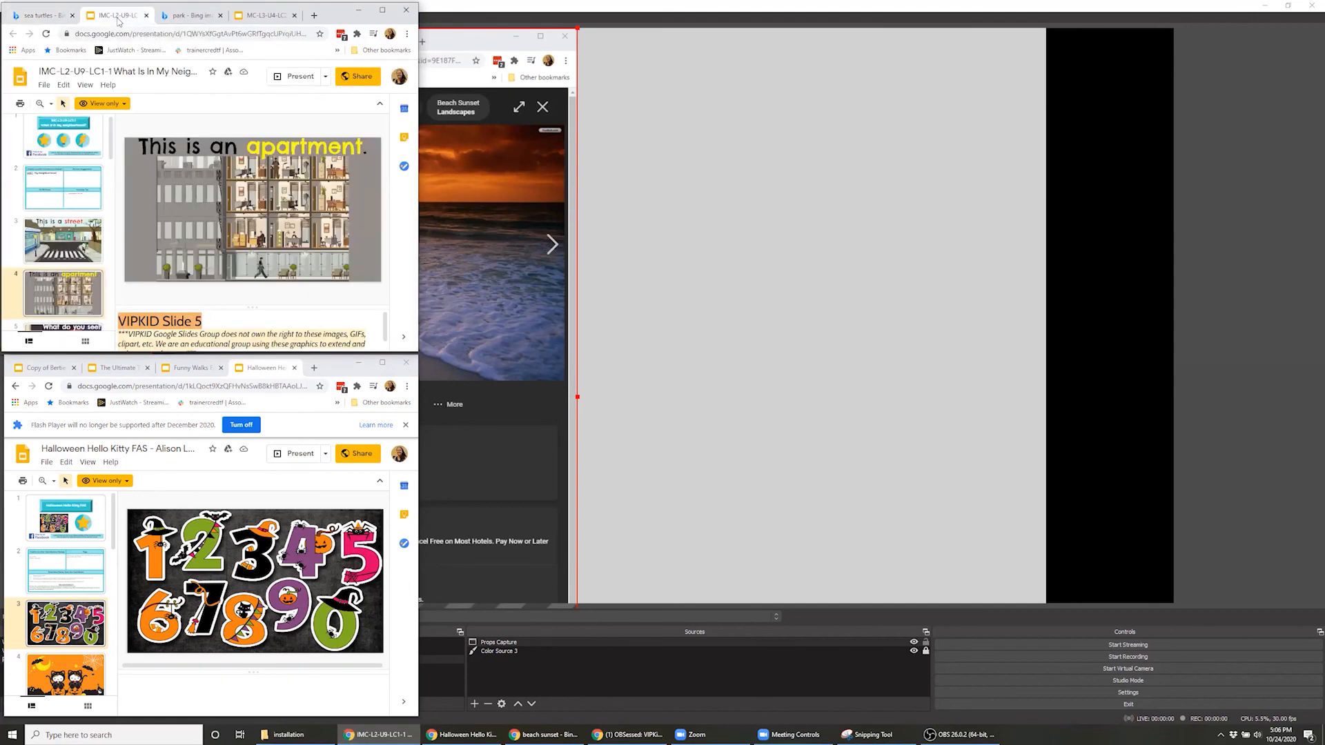
click(255, 20)
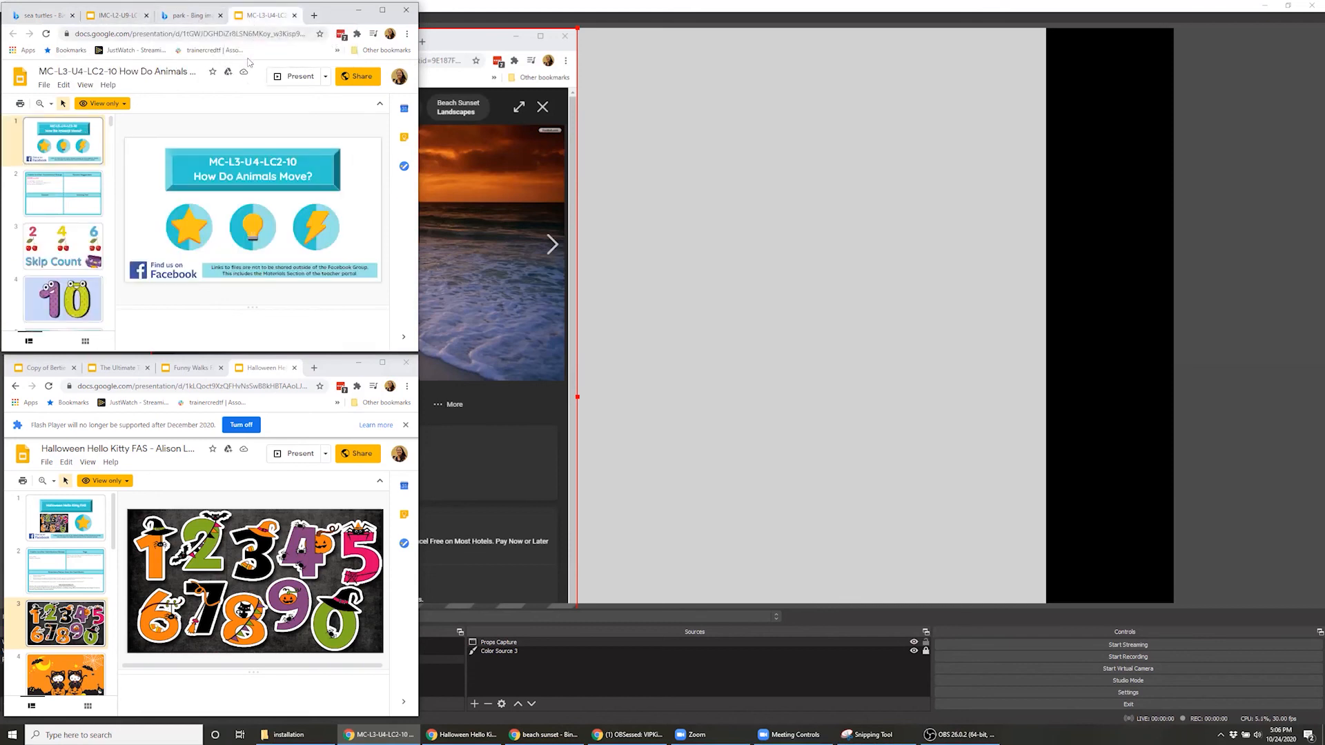
View the Copy of Bertie Bott's and The Ultimate Teacher vs Student slide decks in the lower Chrome window
click(46, 367)
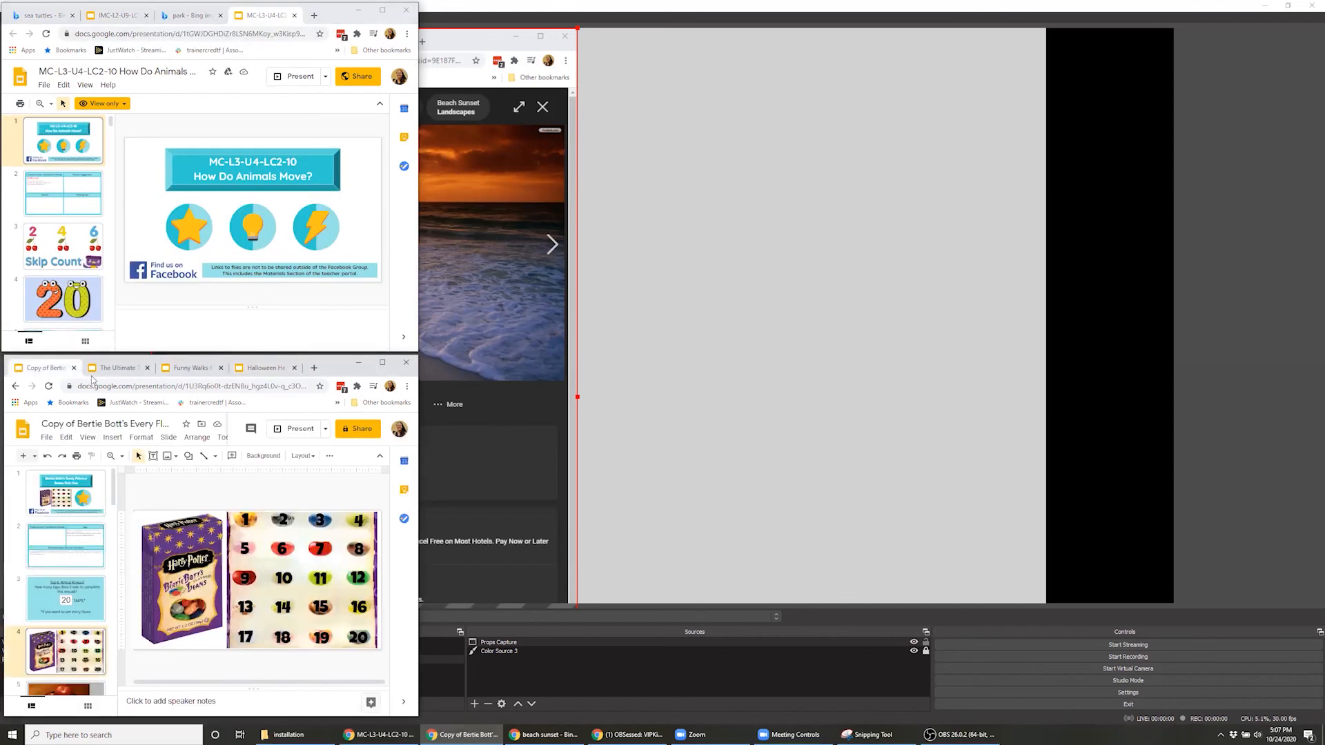
click(113, 370)
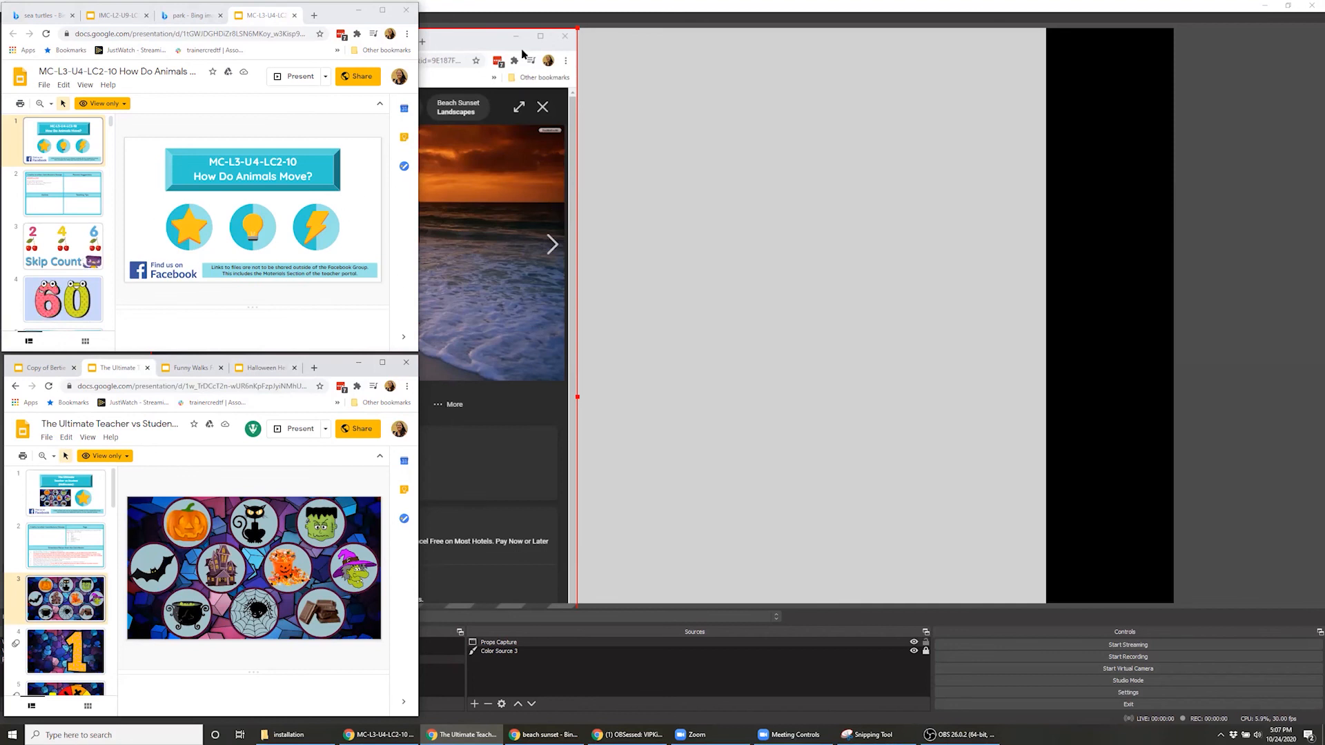
Shrink the OBS window and move it clear of Chrome, then widen and reposition the beach sunset Chrome window beside it
click(1083, 5)
click(1287, 5)
drag(737, 141, 995, 73)
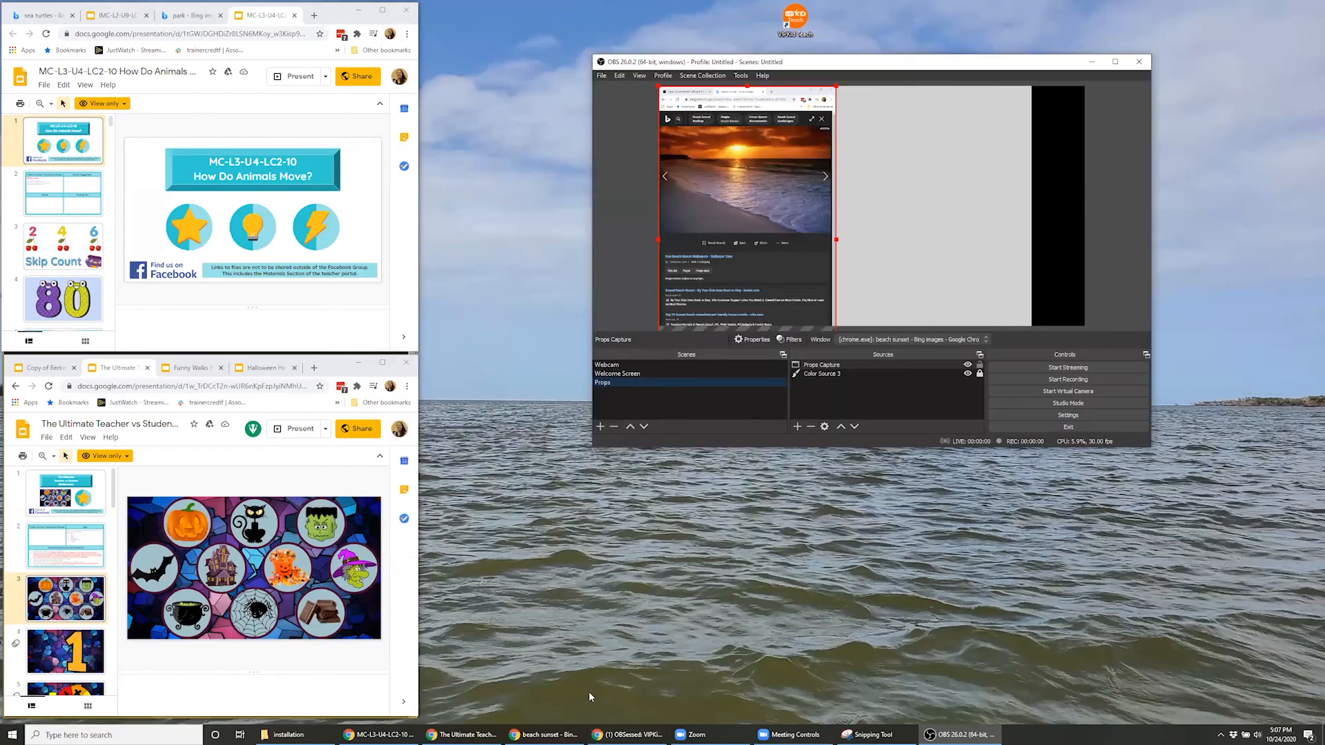
click(554, 734)
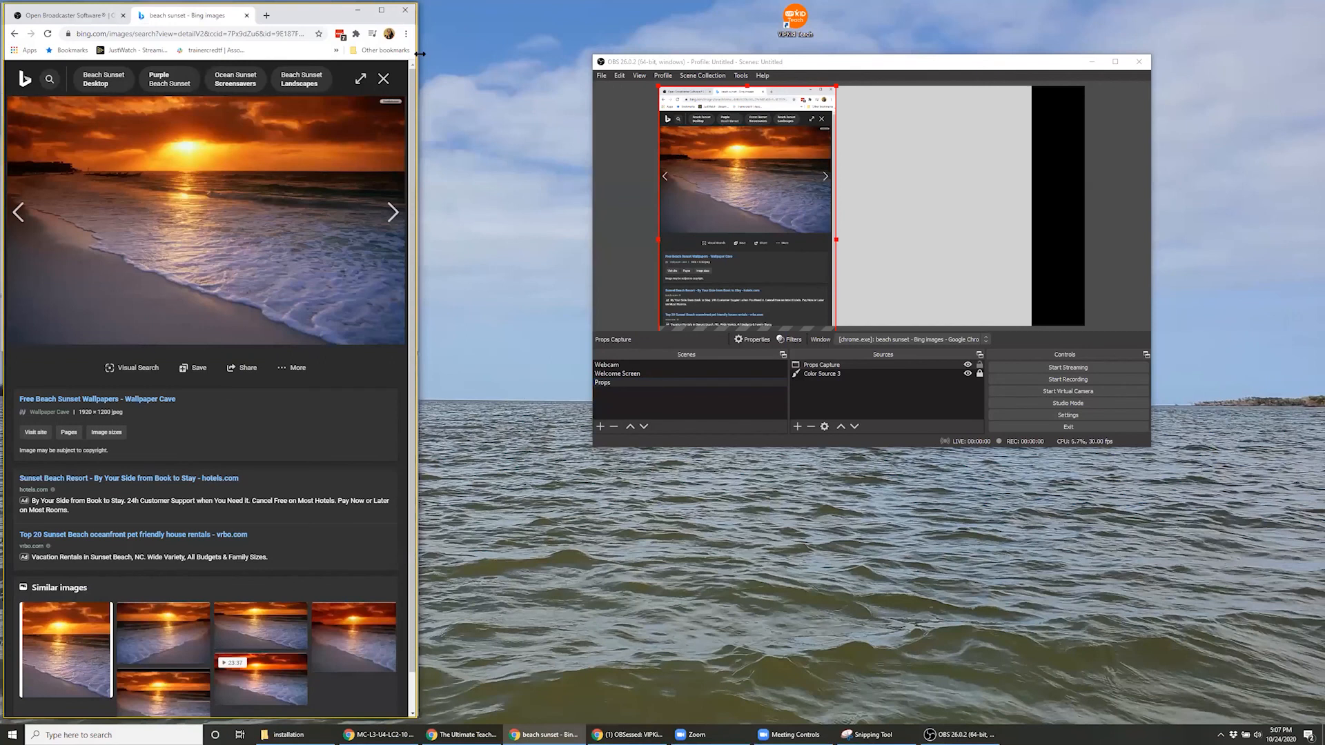
drag(420, 53, 932, 68)
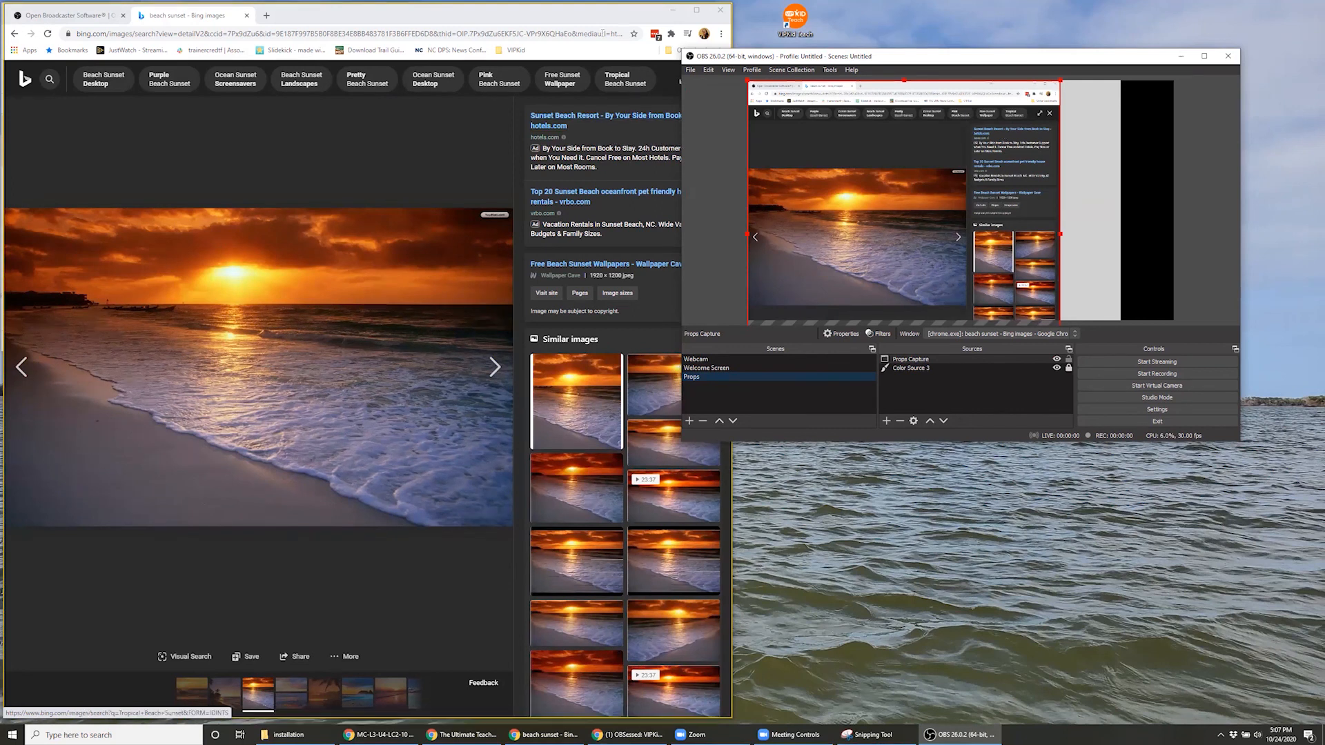
drag(670, 19, 636, 133)
Change Props Capture's window to the MC-L3-U4-LC2-10 How Do Animals Move? Chrome window, with the capture method on Automatic
click(921, 369)
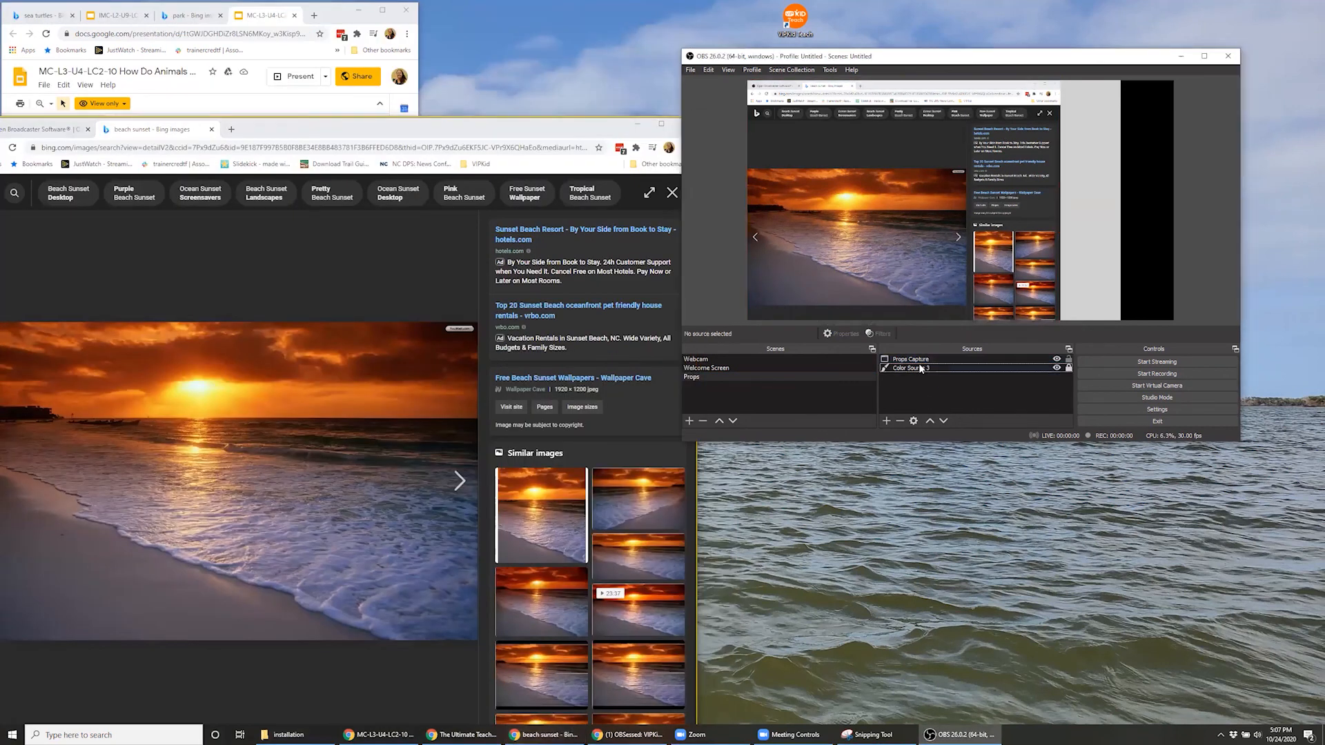
double_click(917, 359)
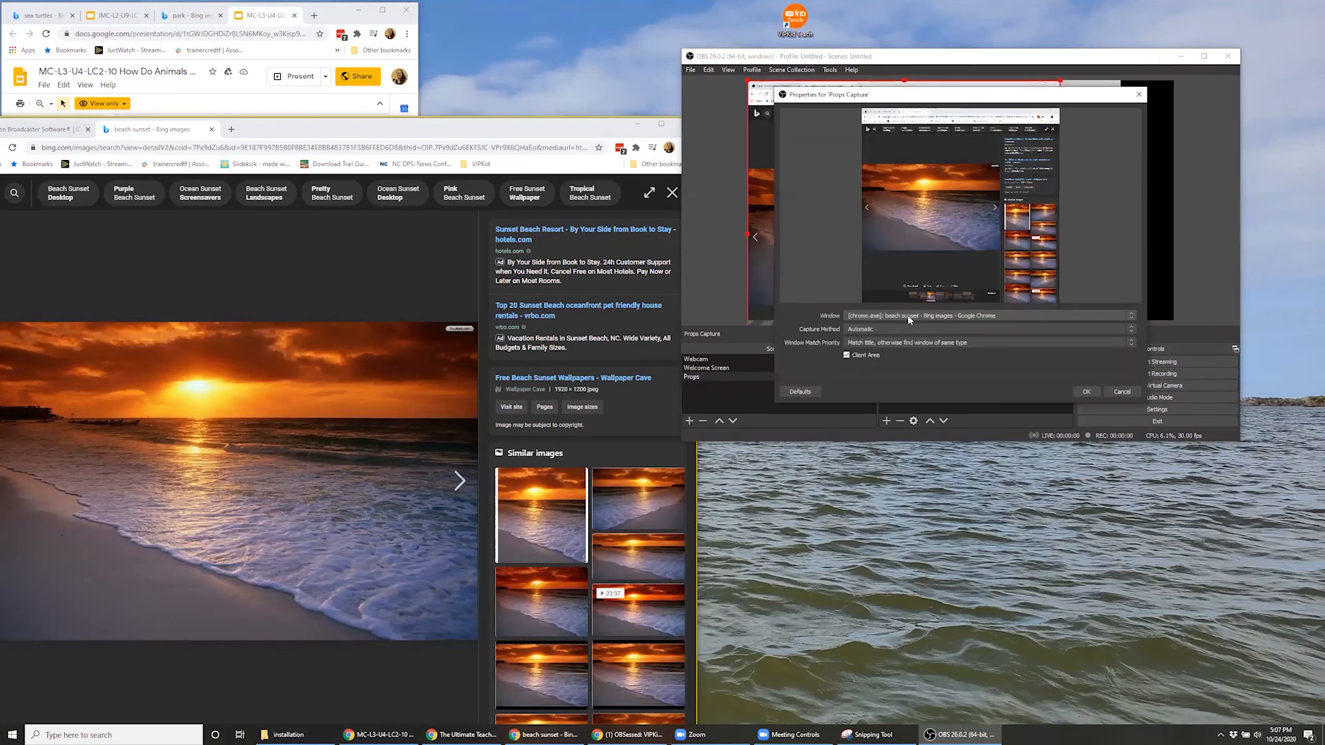
click(909, 318)
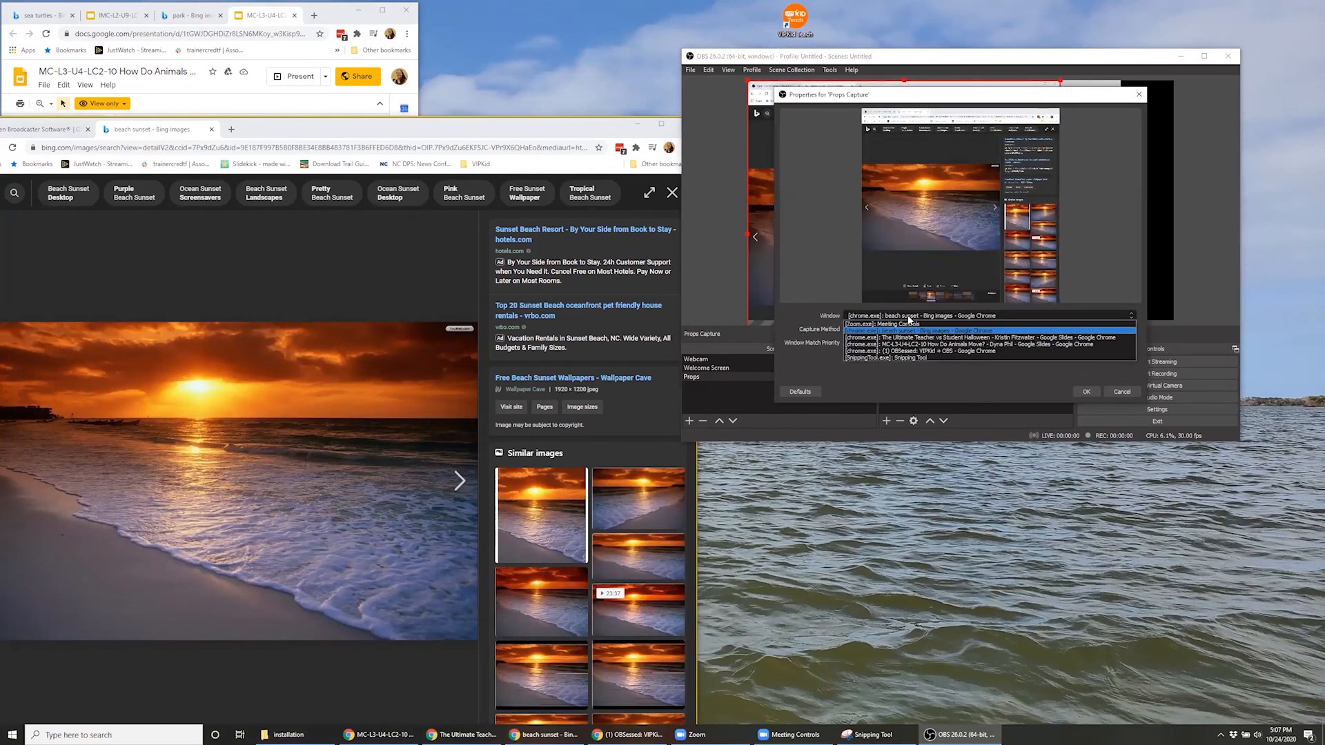
click(959, 344)
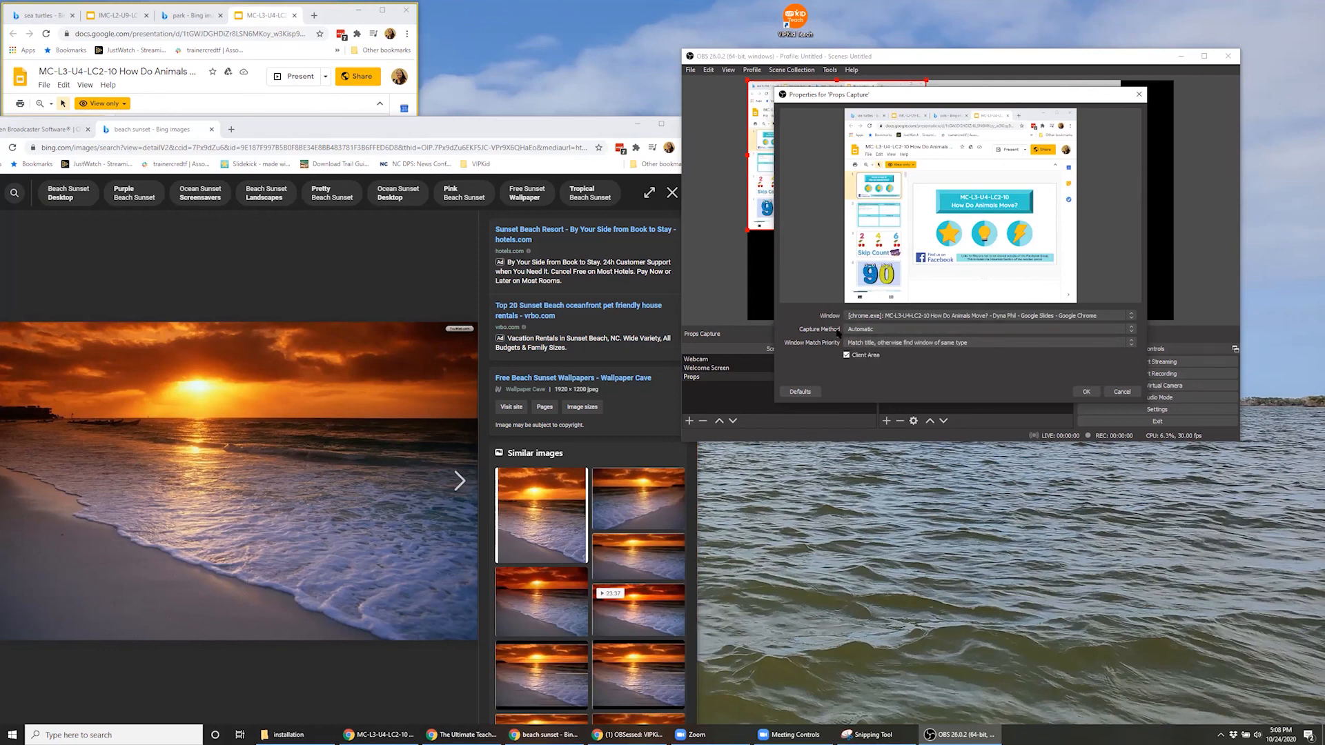
click(896, 329)
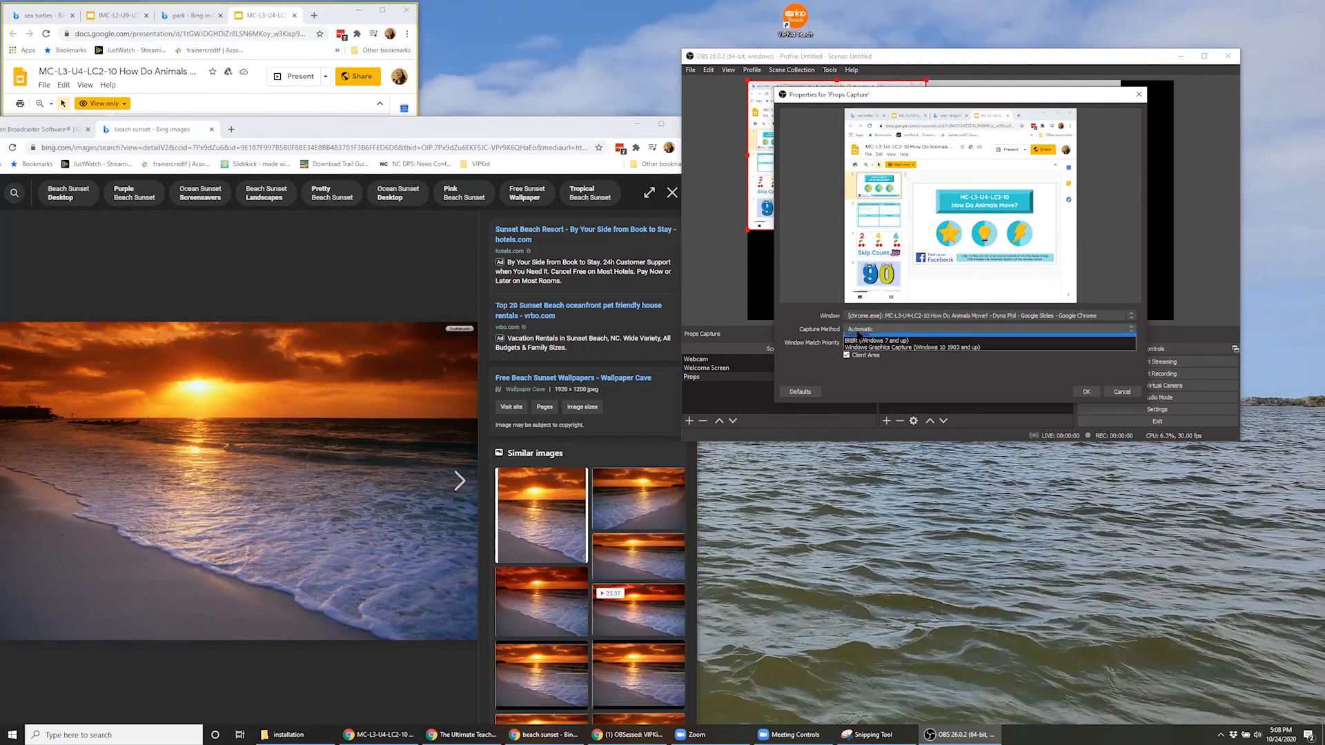
click(897, 337)
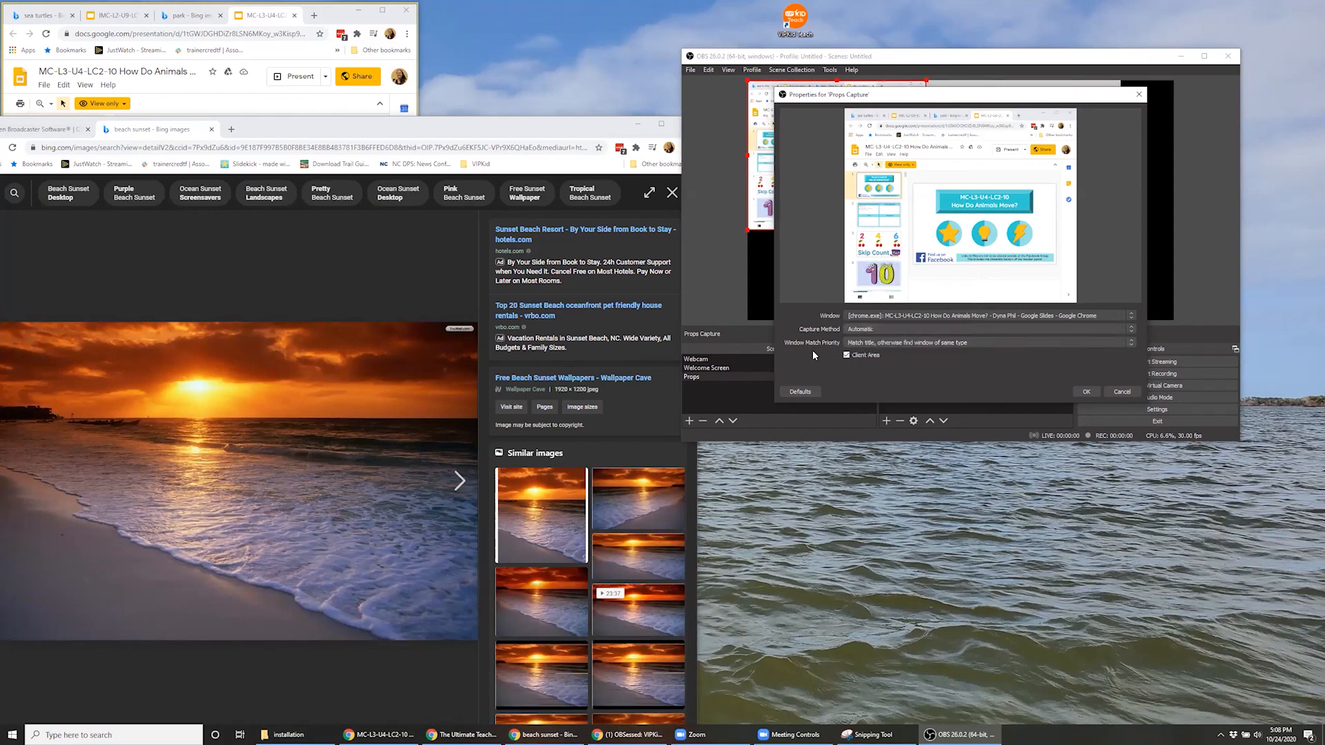
Close the MC-L3-U4-LC2-10 tab in Chrome and accept the Props Capture properties with match priority "Match title, otherwise find window of same type"
click(1014, 343)
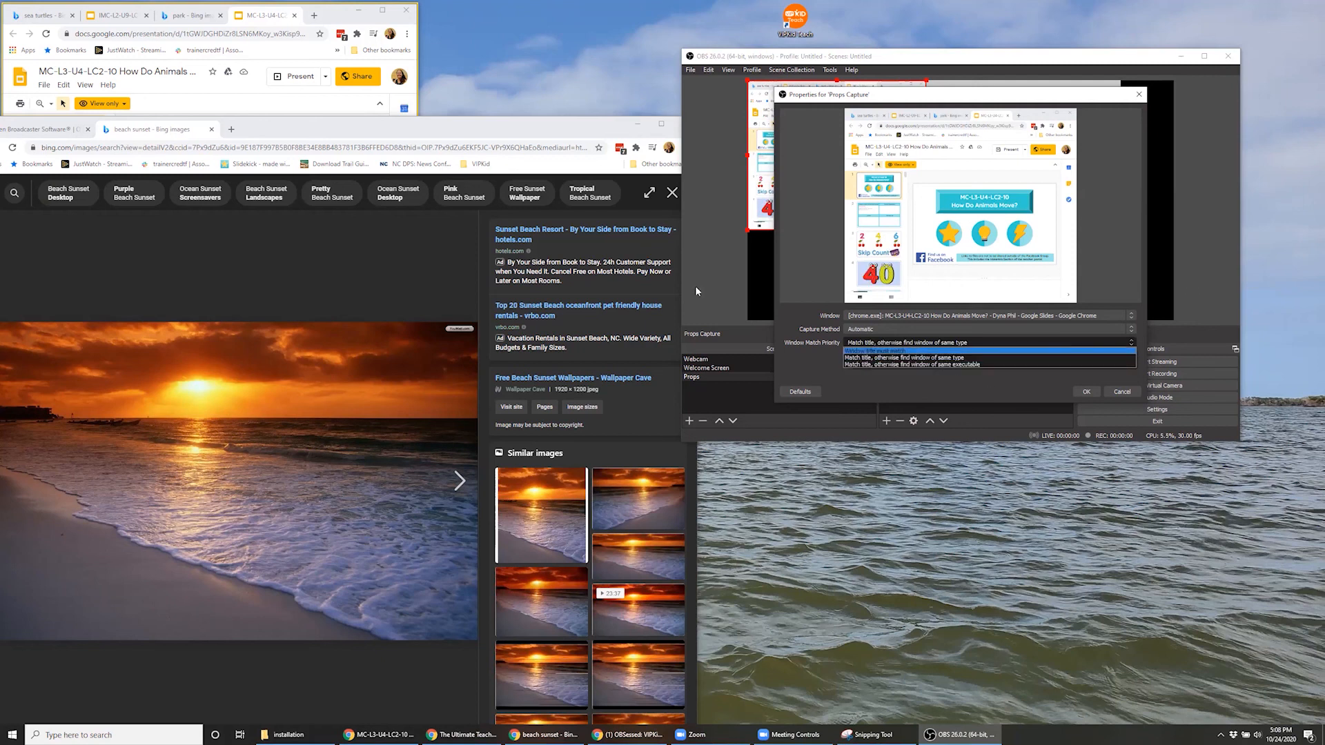
click(335, 14)
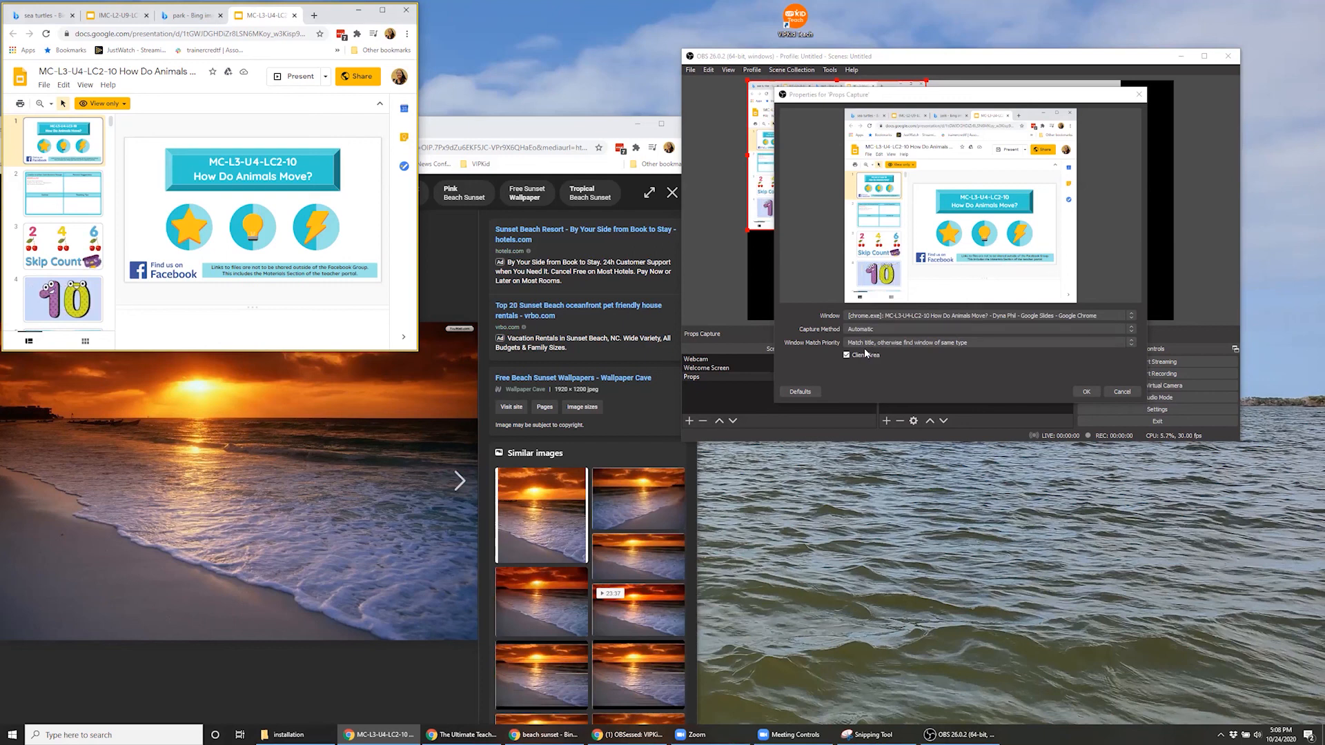
click(295, 16)
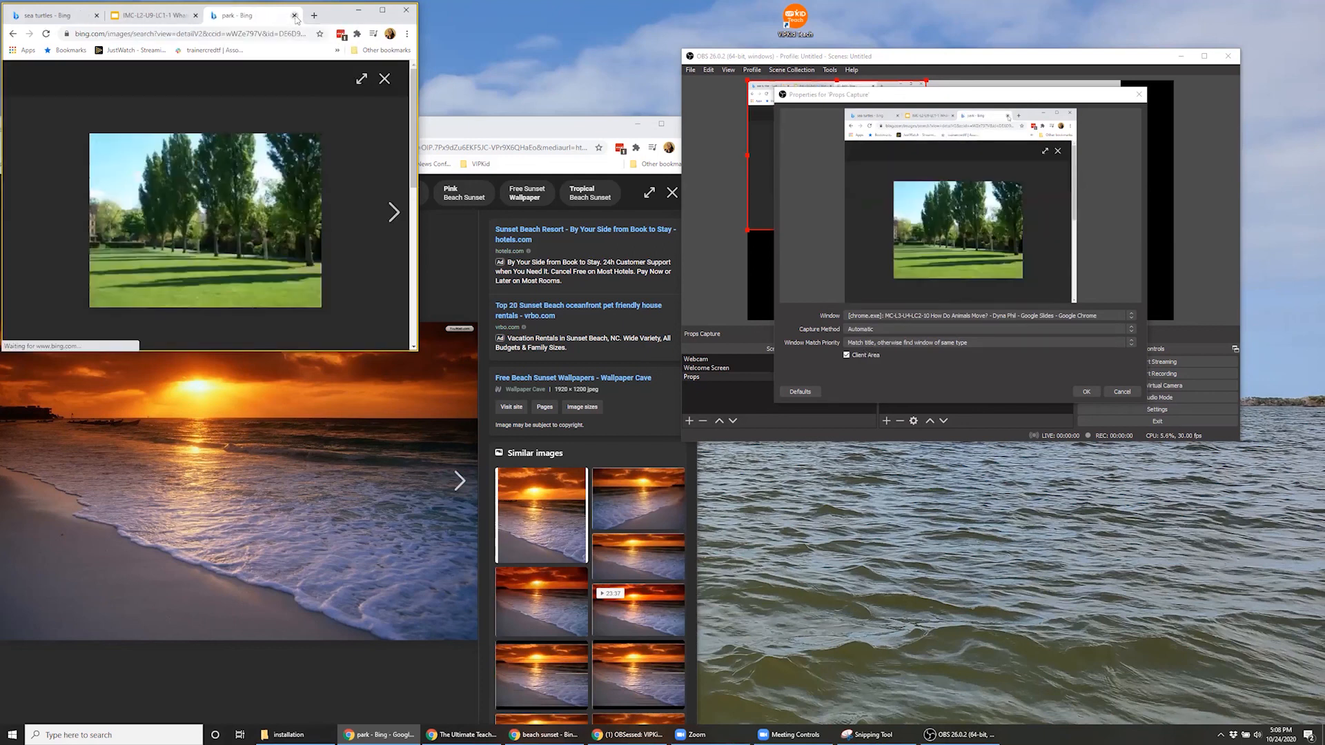
click(897, 343)
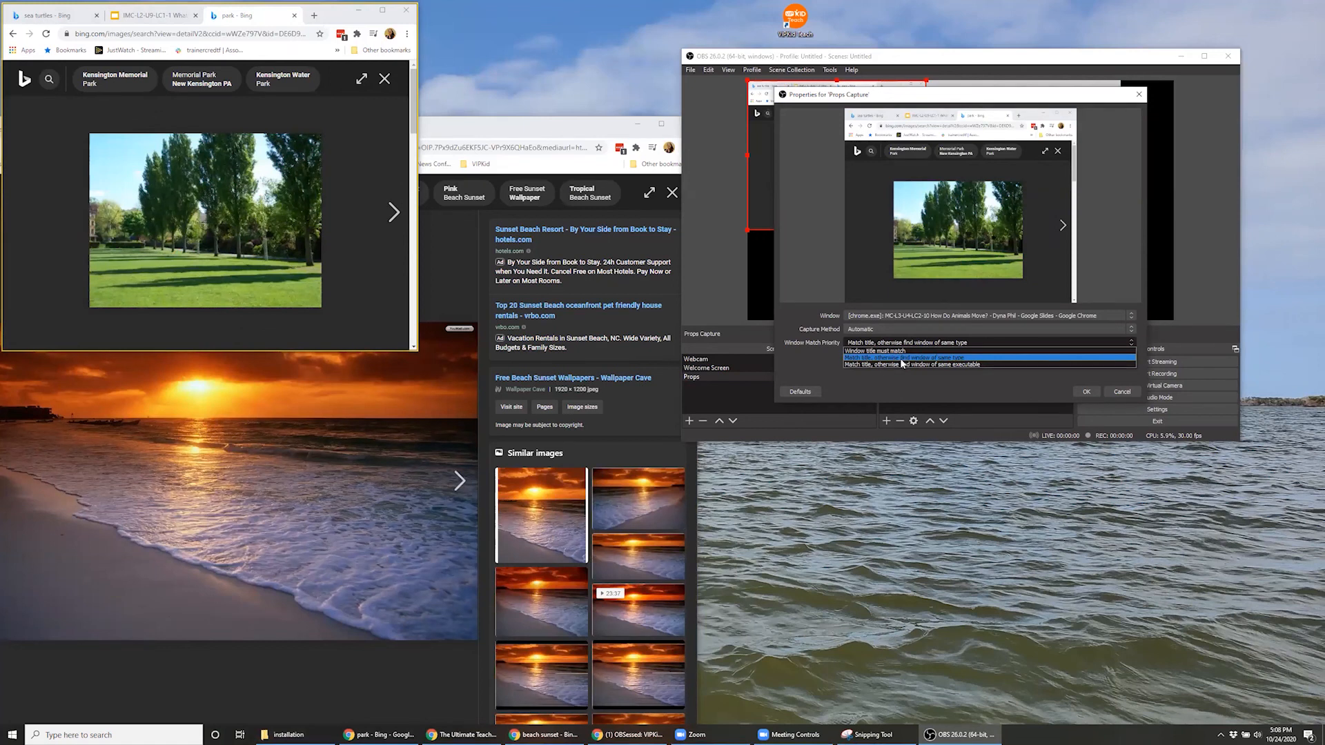
click(901, 359)
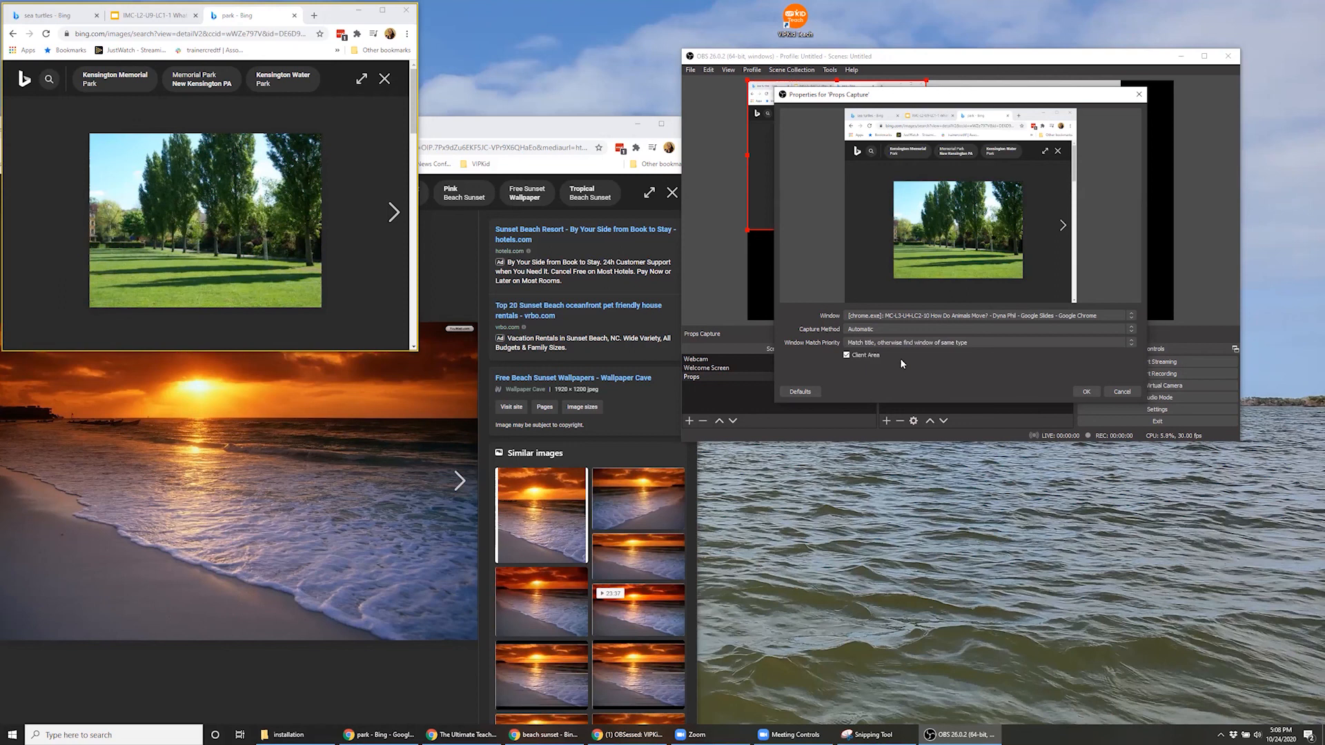
click(1077, 396)
Maximize OBS, enlarge the Props Capture source to nearly the full canvas height, and place it over the gray color source
click(1210, 57)
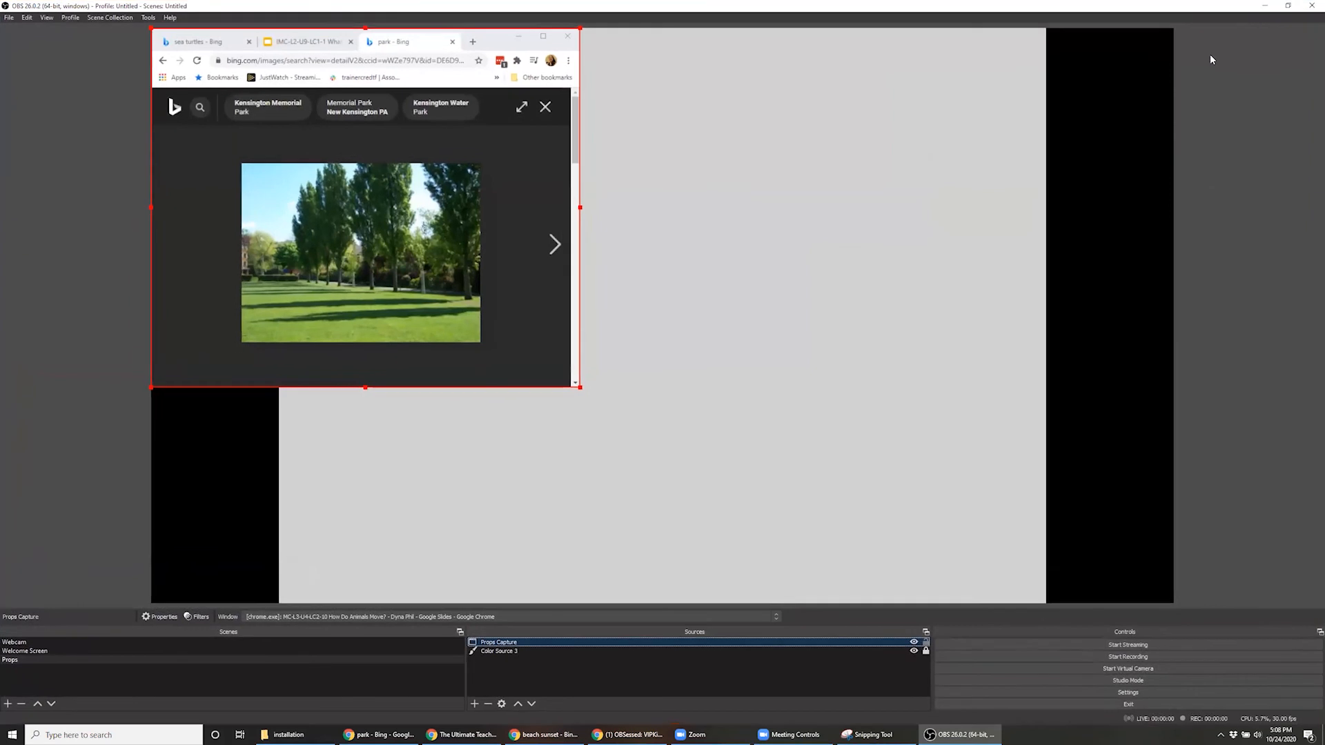
drag(452, 185, 577, 185)
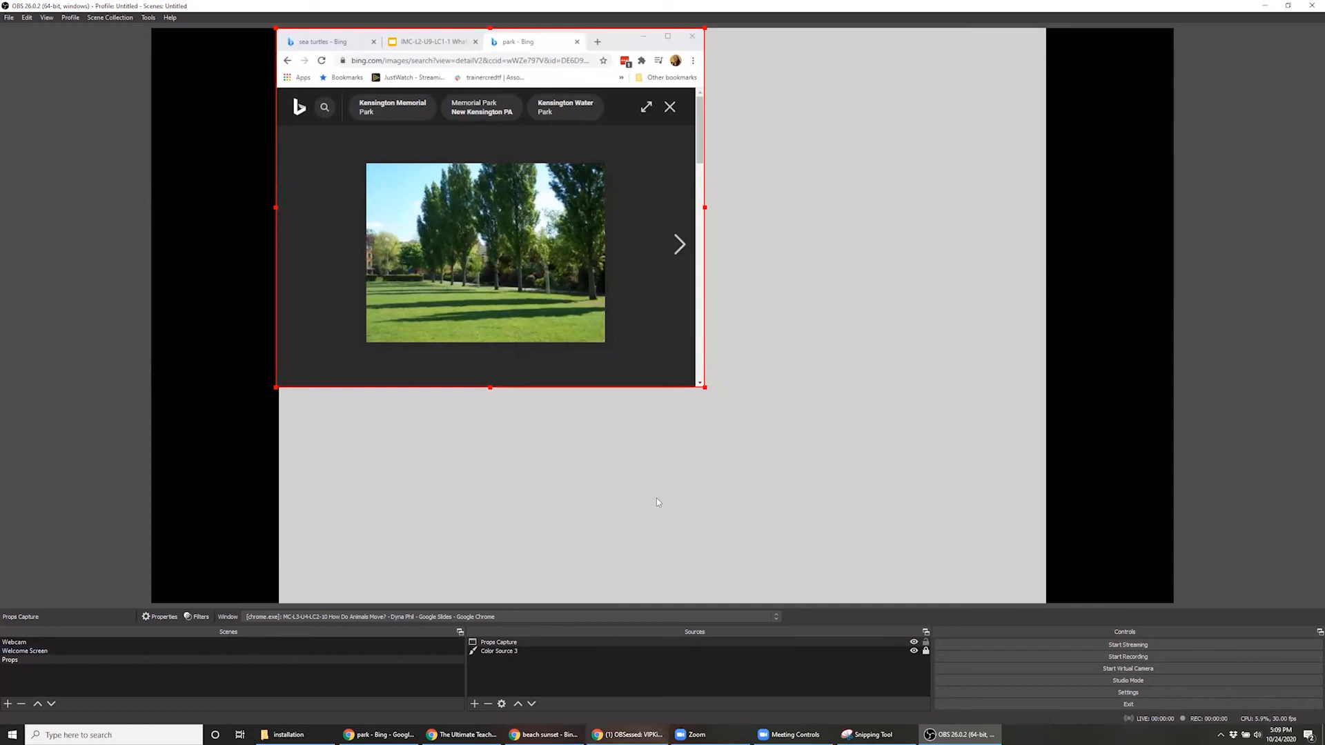
drag(704, 387, 958, 543)
mouse_move(862, 476)
mouse_down()
mouse_move(863, 459)
mouse_move(883, 461)
mouse_up()
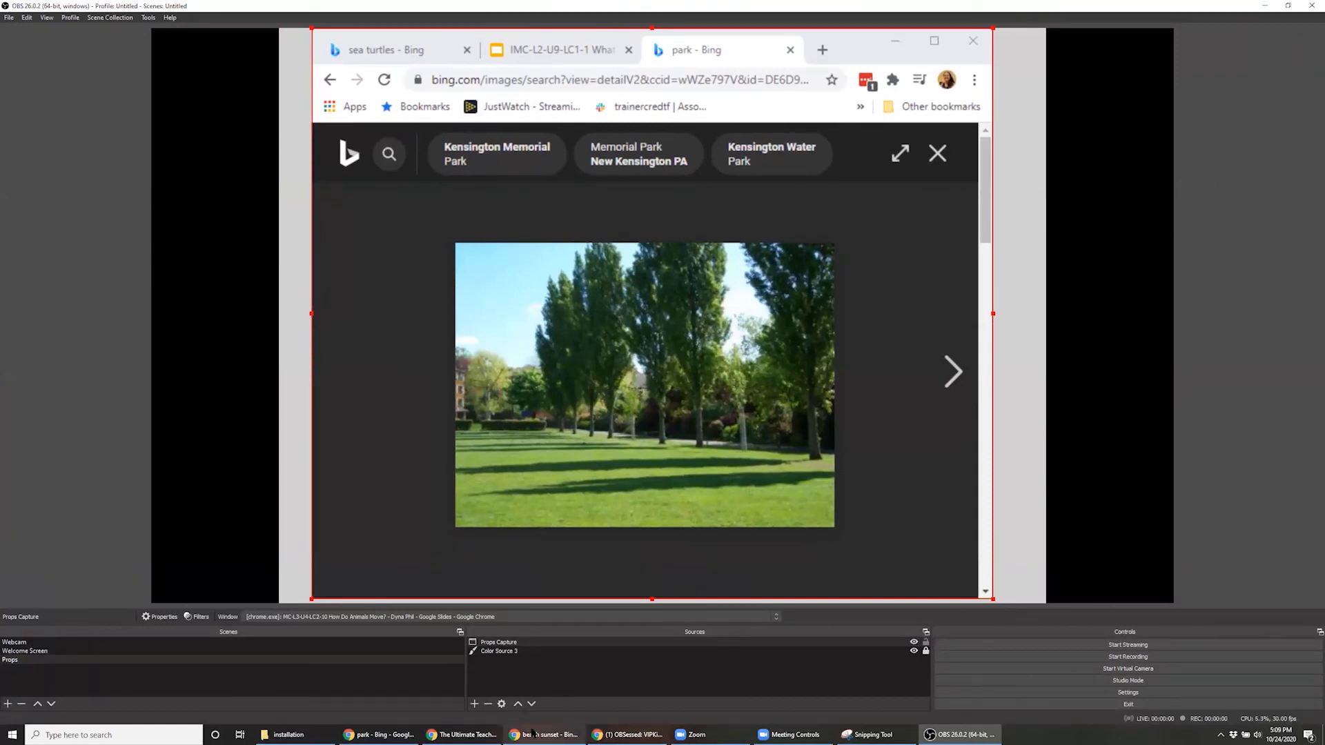
Present slide 4 of the IMC-L2-U9-LC1-1 deck in presenter view within its Chrome window, and close the separate presenter window
mouse_move(532, 734)
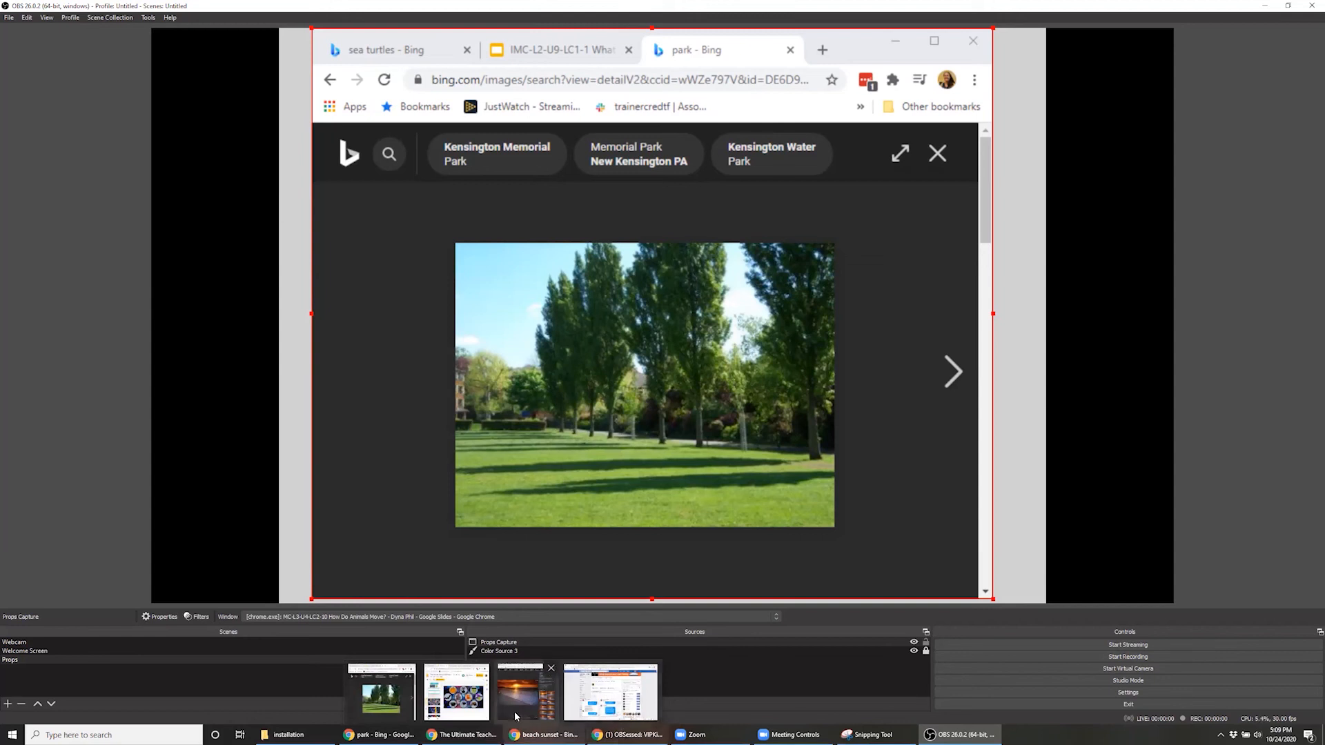
click(456, 692)
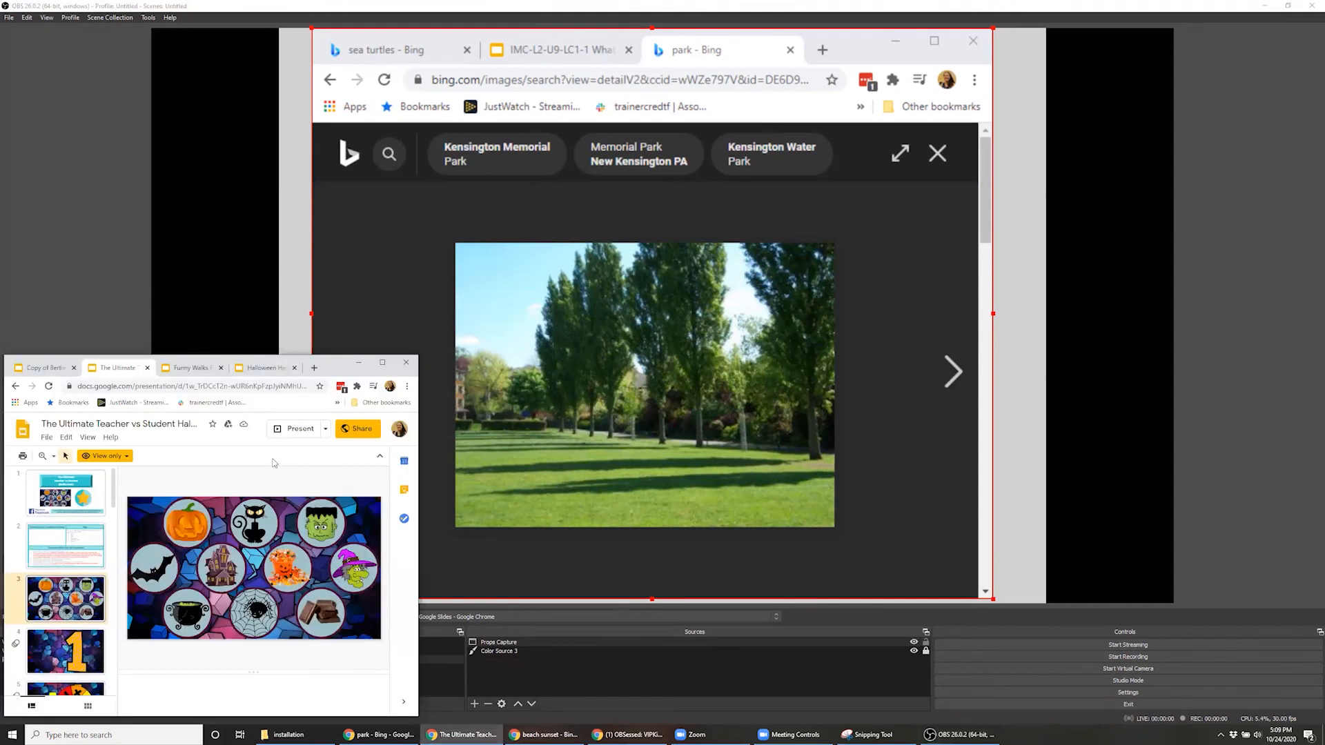
click(381, 734)
click(150, 16)
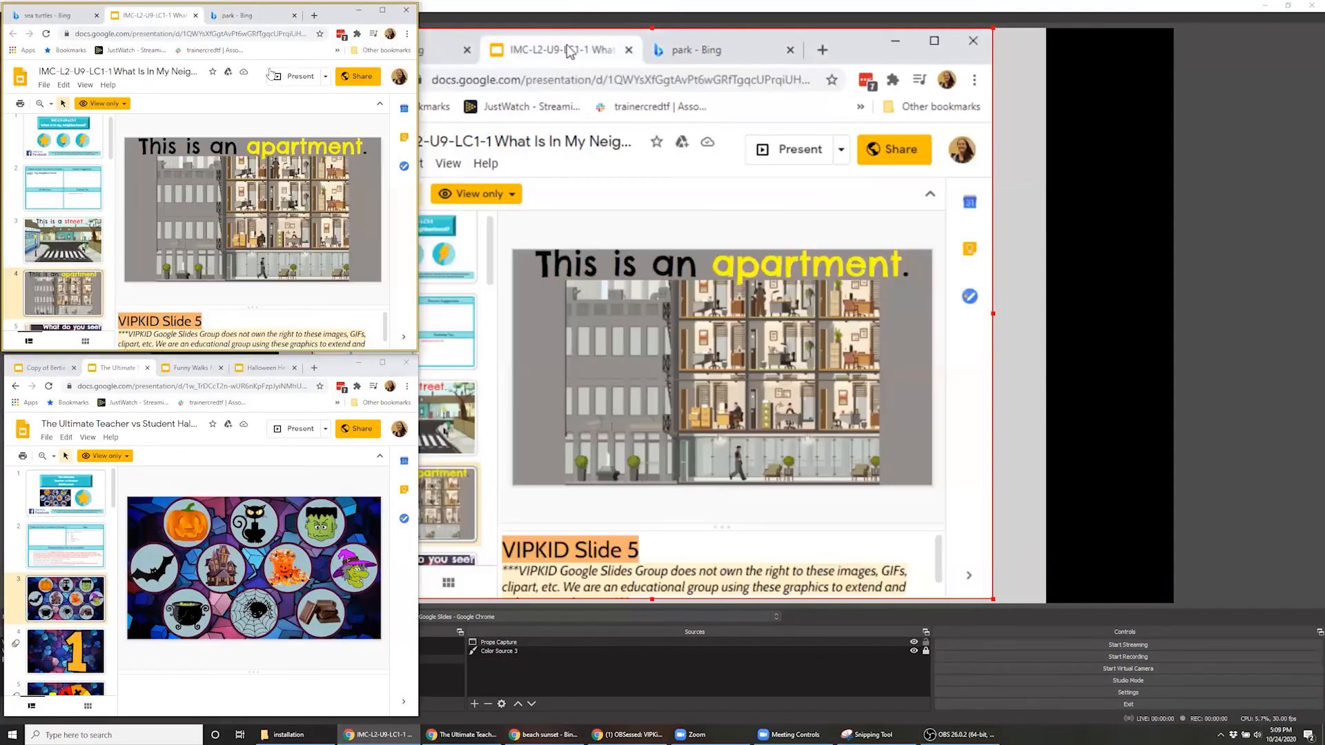
click(325, 76)
click(329, 109)
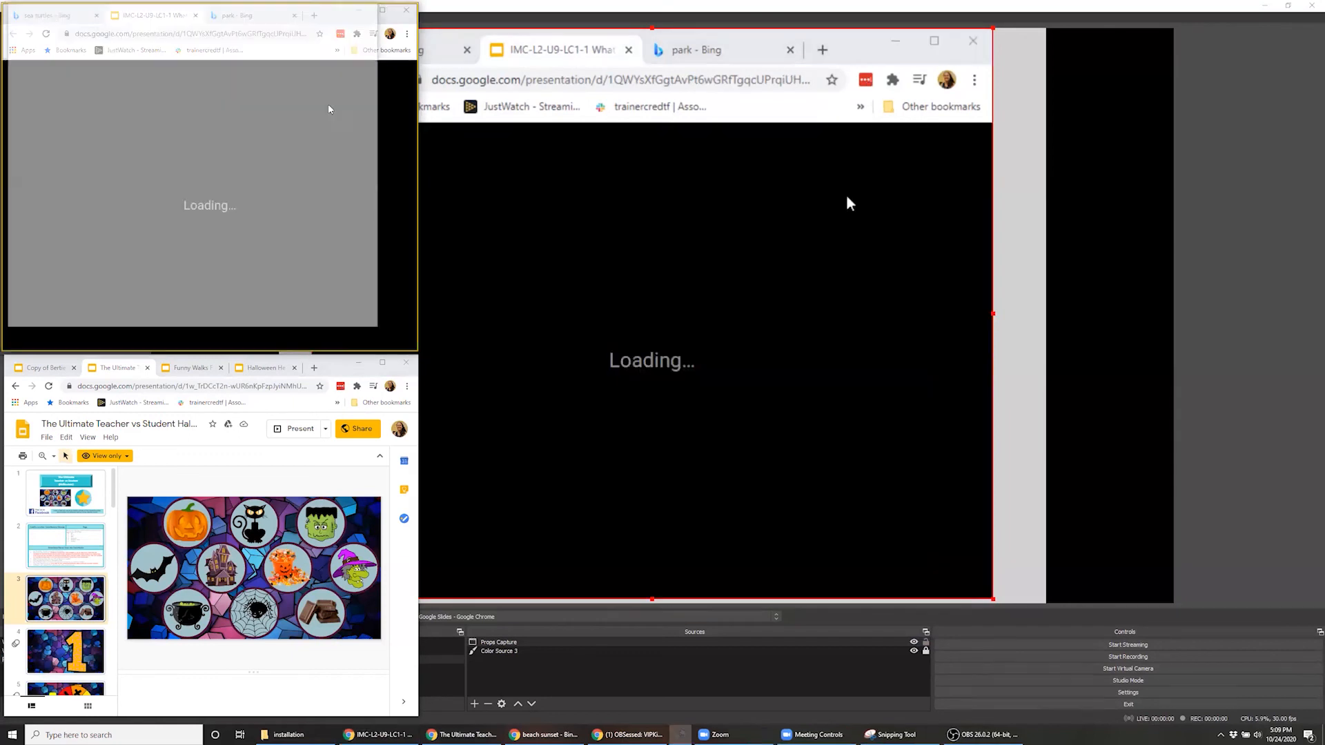
click(366, 10)
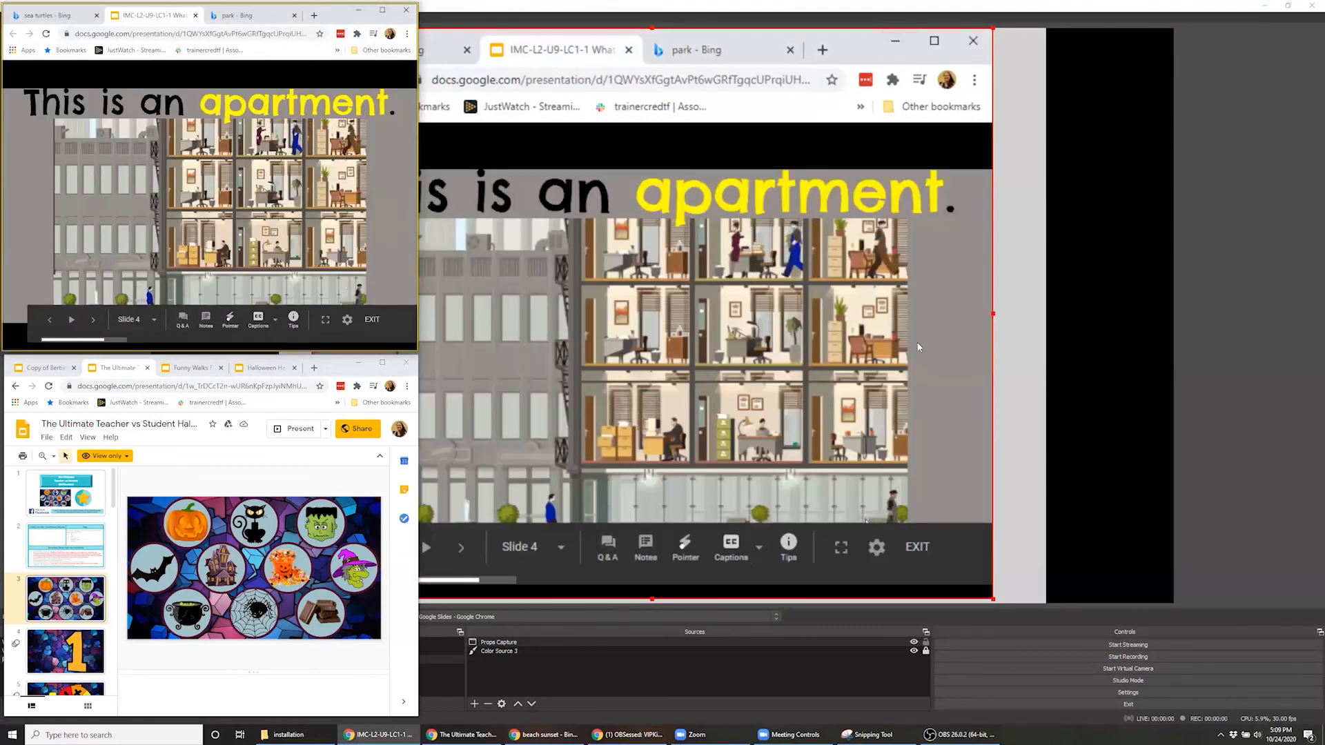
Back in OBS, crop the browser tabs, address bar and bookmarks off the upper edge of the Props Capture source
click(1219, 251)
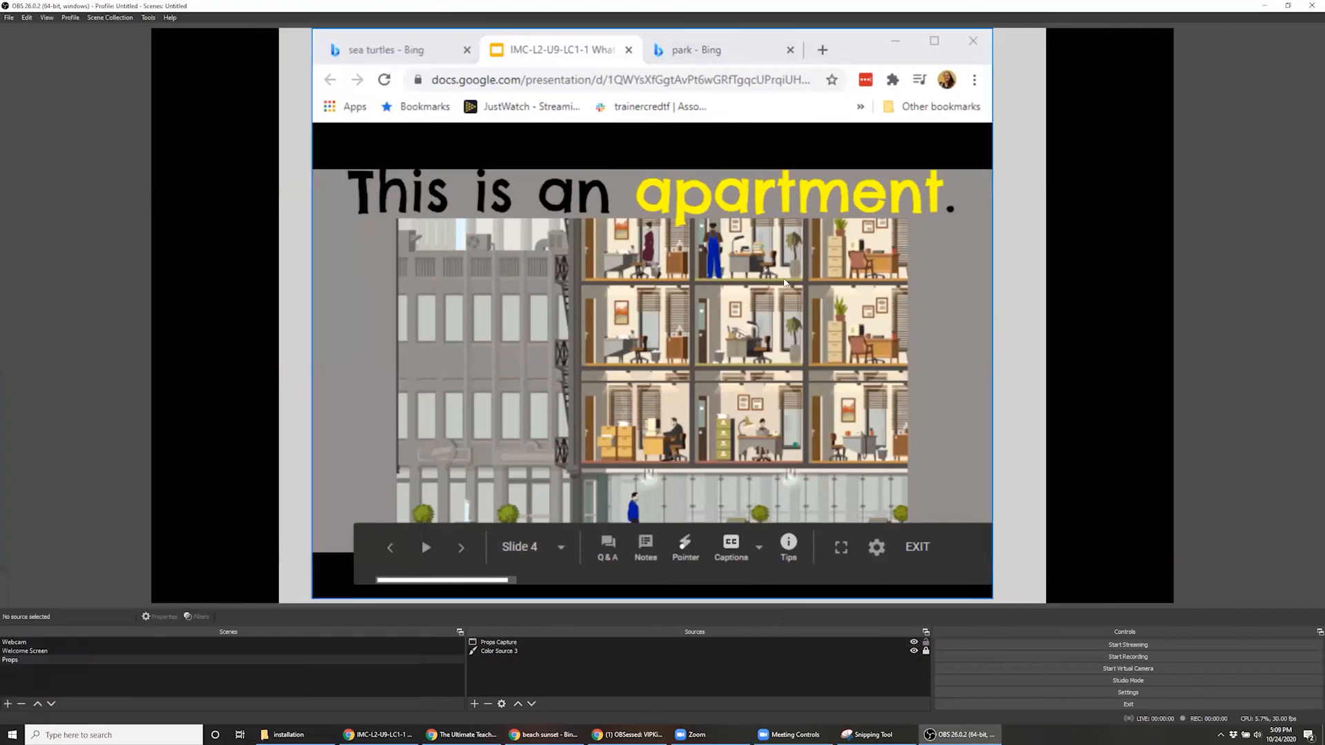
click(497, 109)
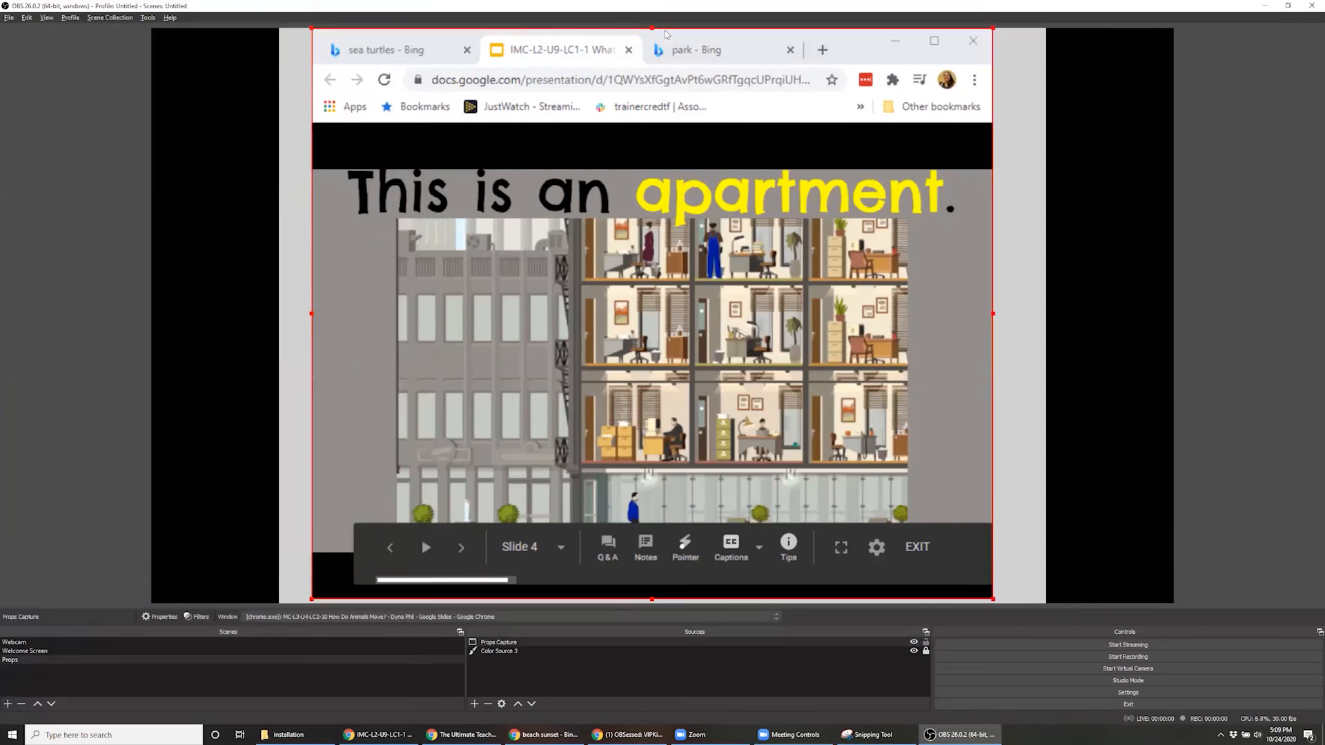
drag(652, 27, 680, 122)
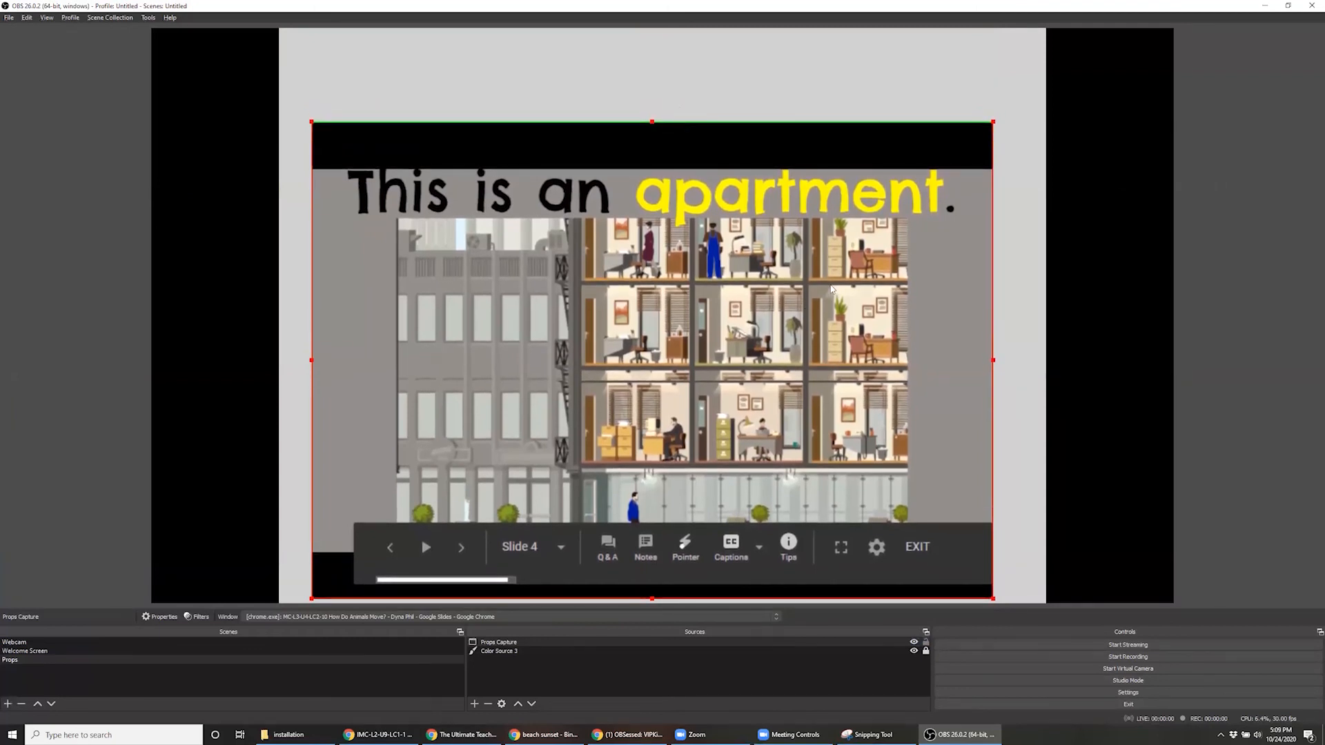
Align the cropped Props Capture to the gray color source's upper-left corner and scale it to the color source's width
drag(834, 157, 829, 106)
drag(716, 292, 687, 249)
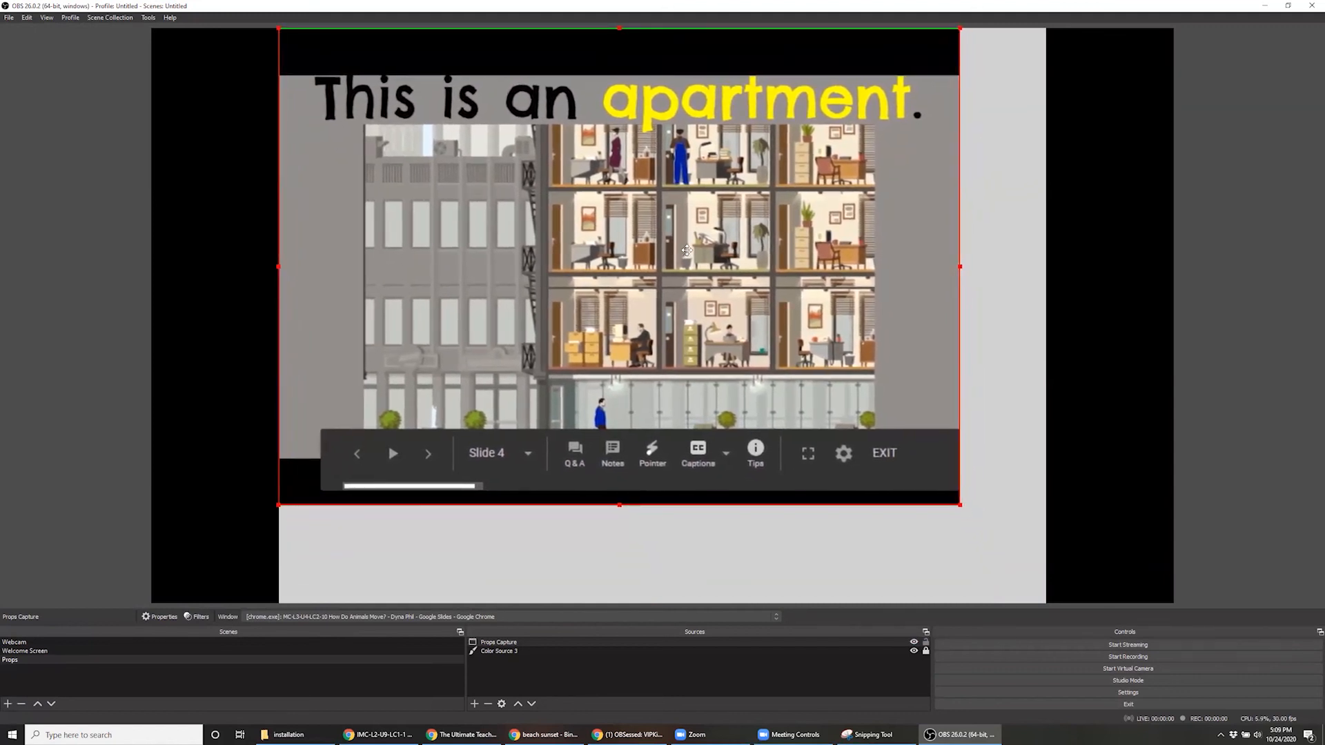
drag(959, 506, 1021, 605)
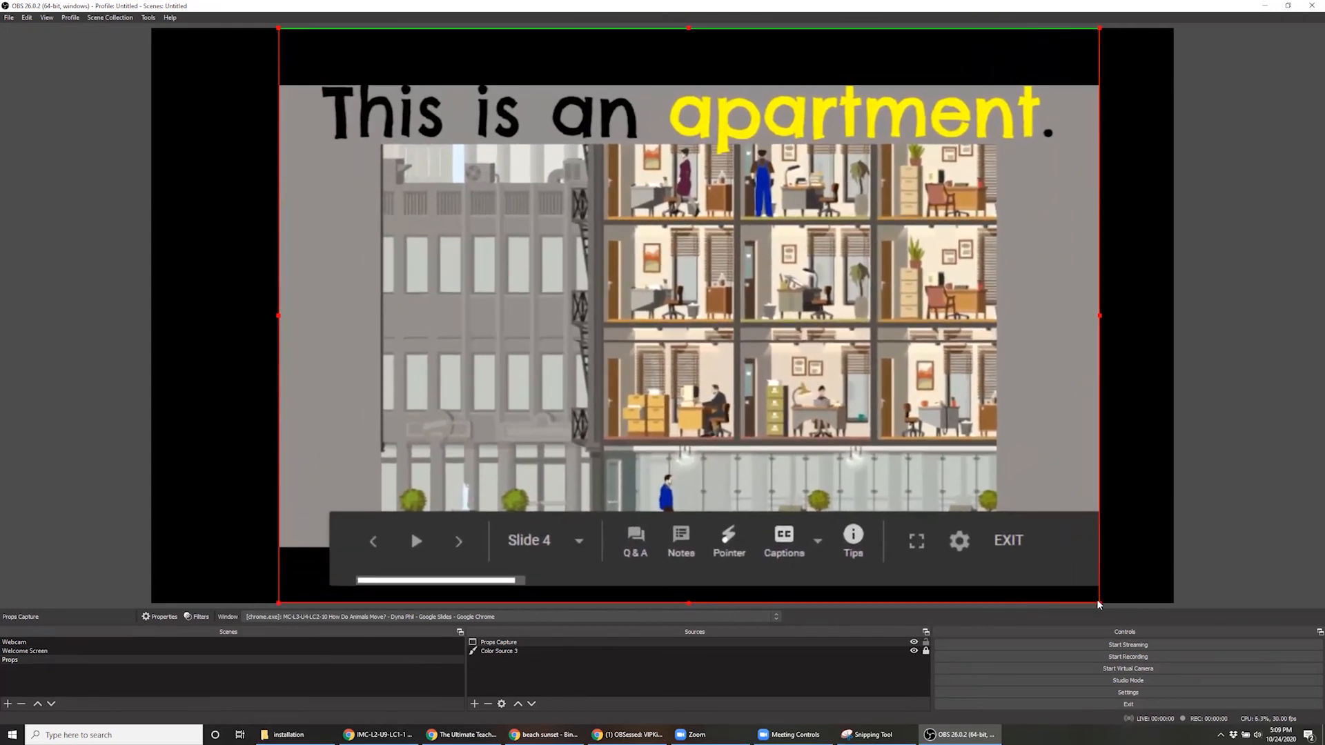
drag(1100, 599, 1012, 569)
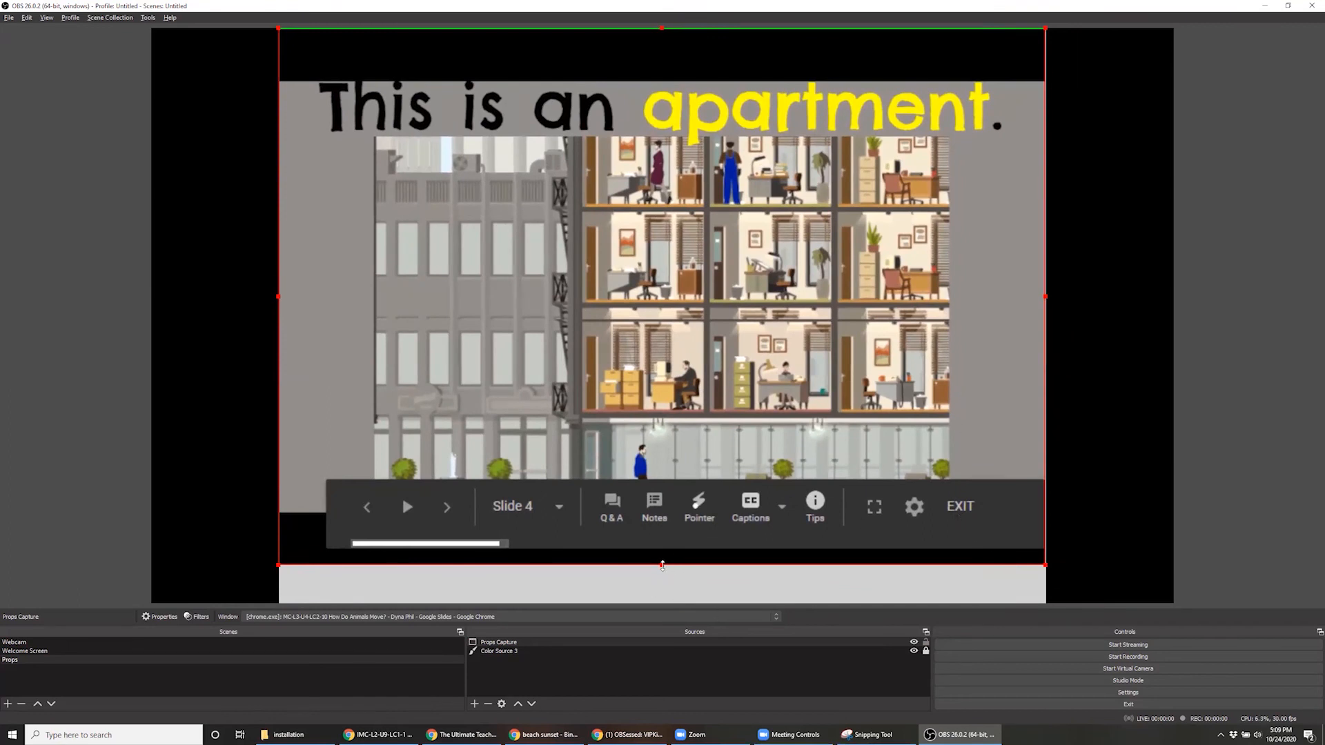
Crop the black bands off the lower and upper edges of Props Capture, and center it vertically over the color source
drag(661, 566, 650, 512)
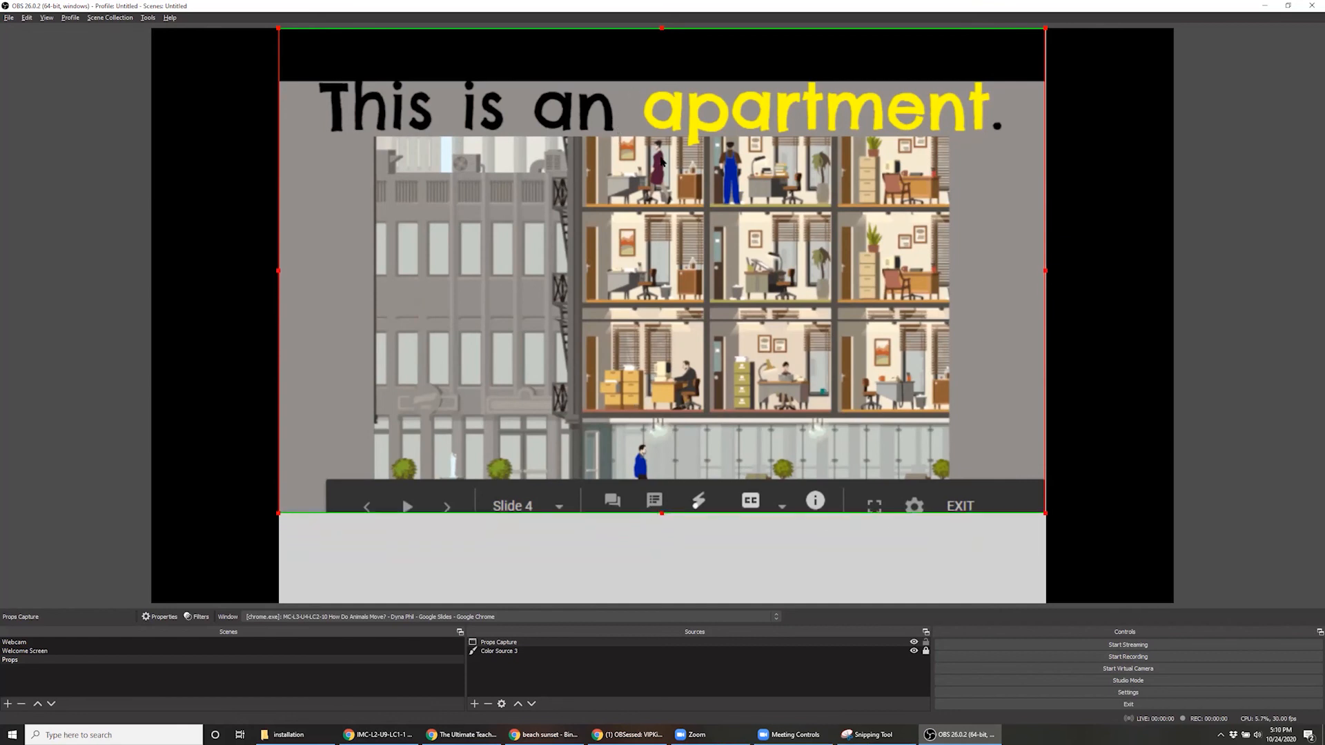
drag(661, 29, 668, 79)
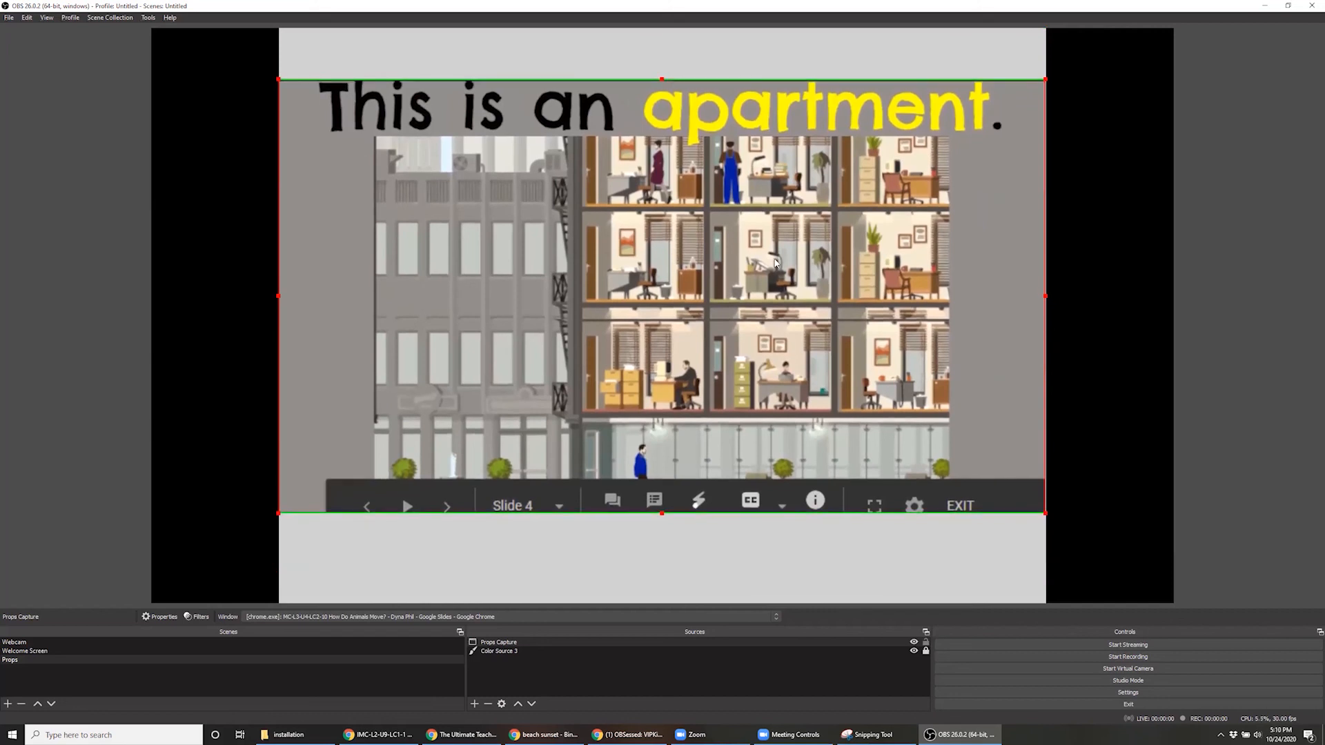
drag(742, 233, 741, 243)
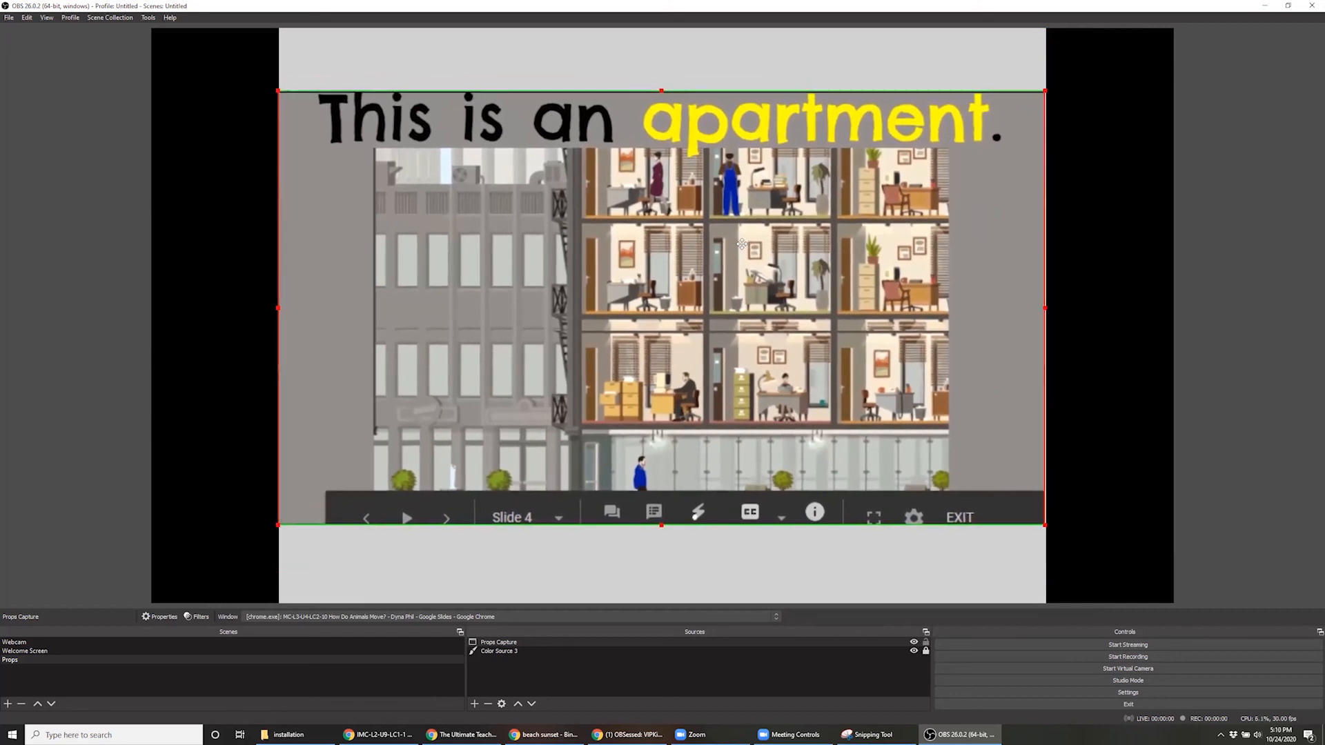
drag(742, 244, 742, 244)
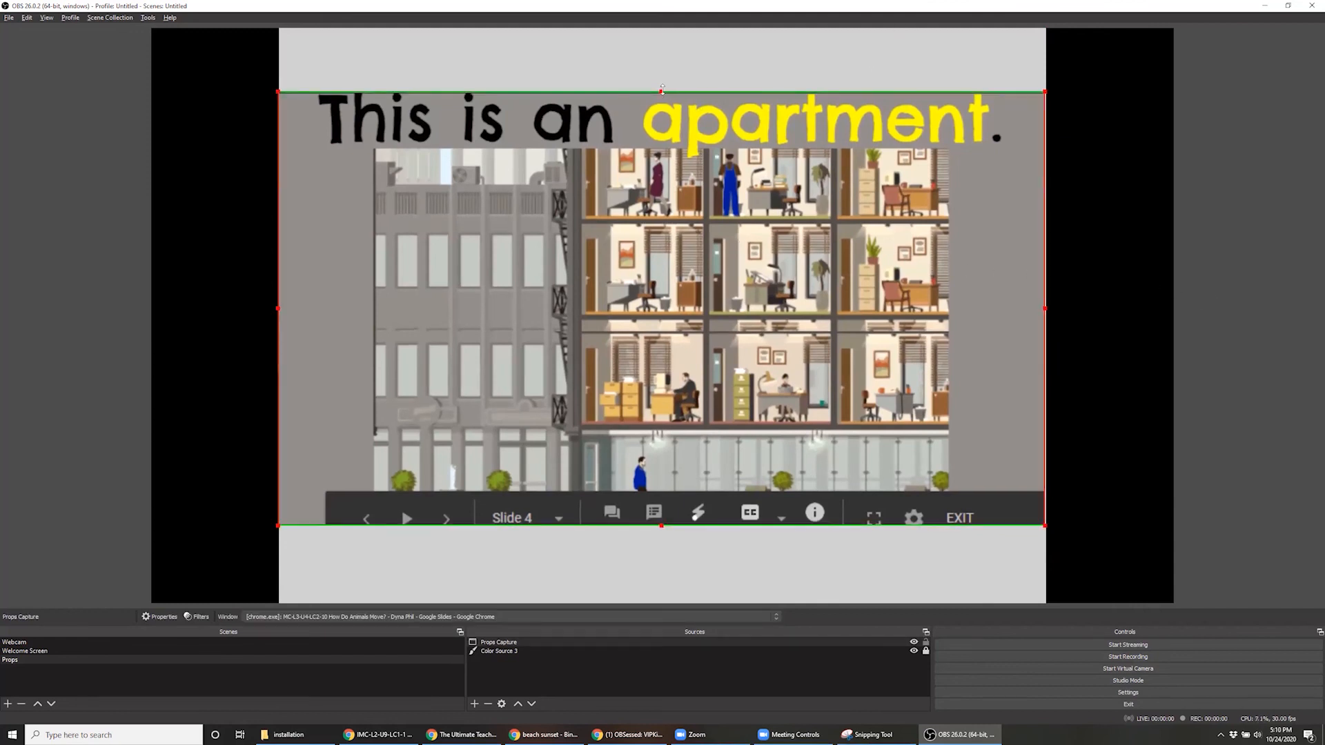
drag(662, 92, 663, 93)
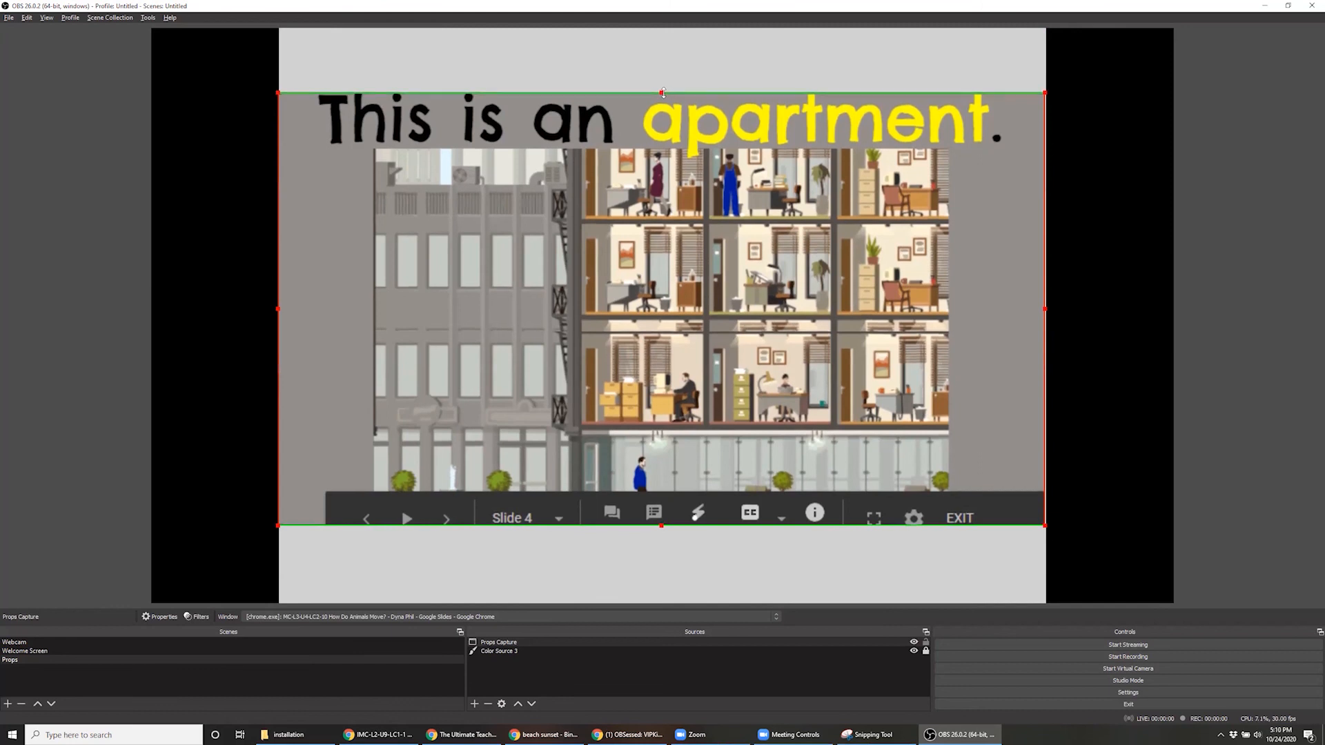
Fine-trim the upper and lower edges of Props Capture so no dark slivers border the slide
click(1104, 153)
click(623, 95)
drag(660, 91, 662, 94)
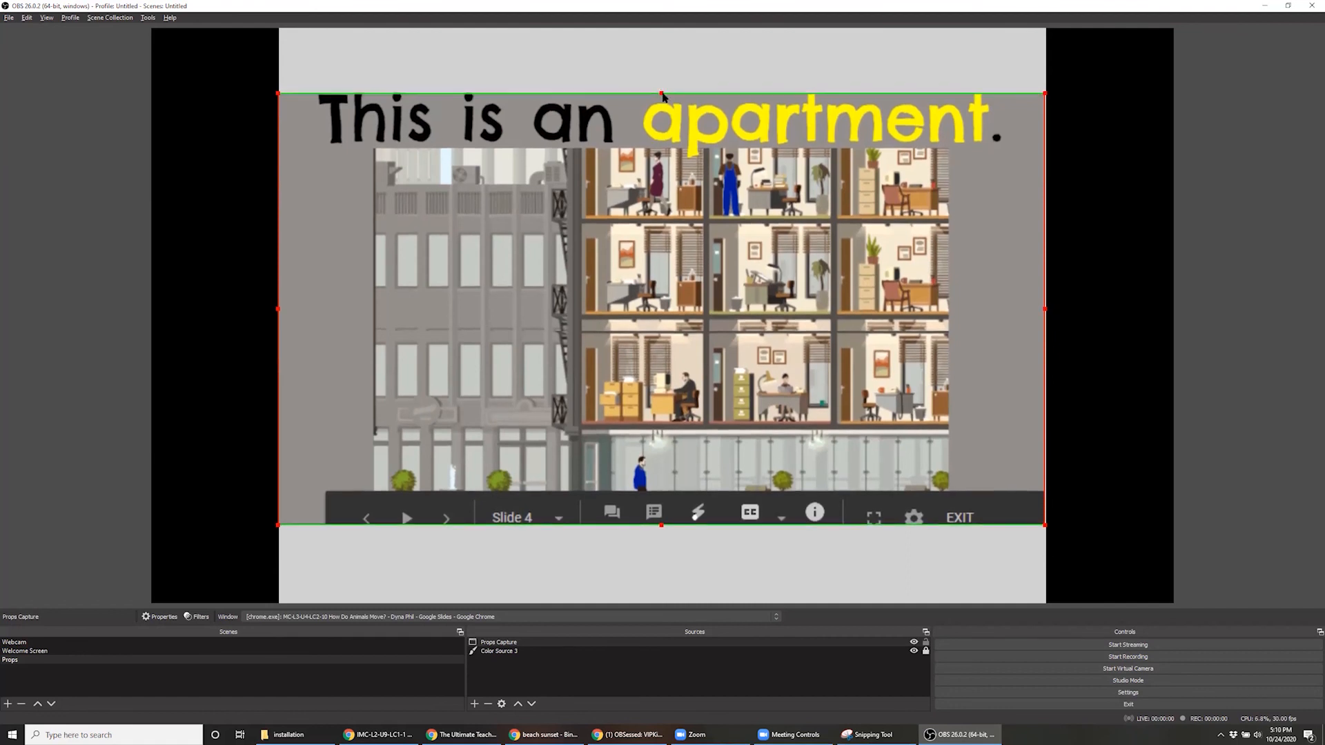
click(1269, 253)
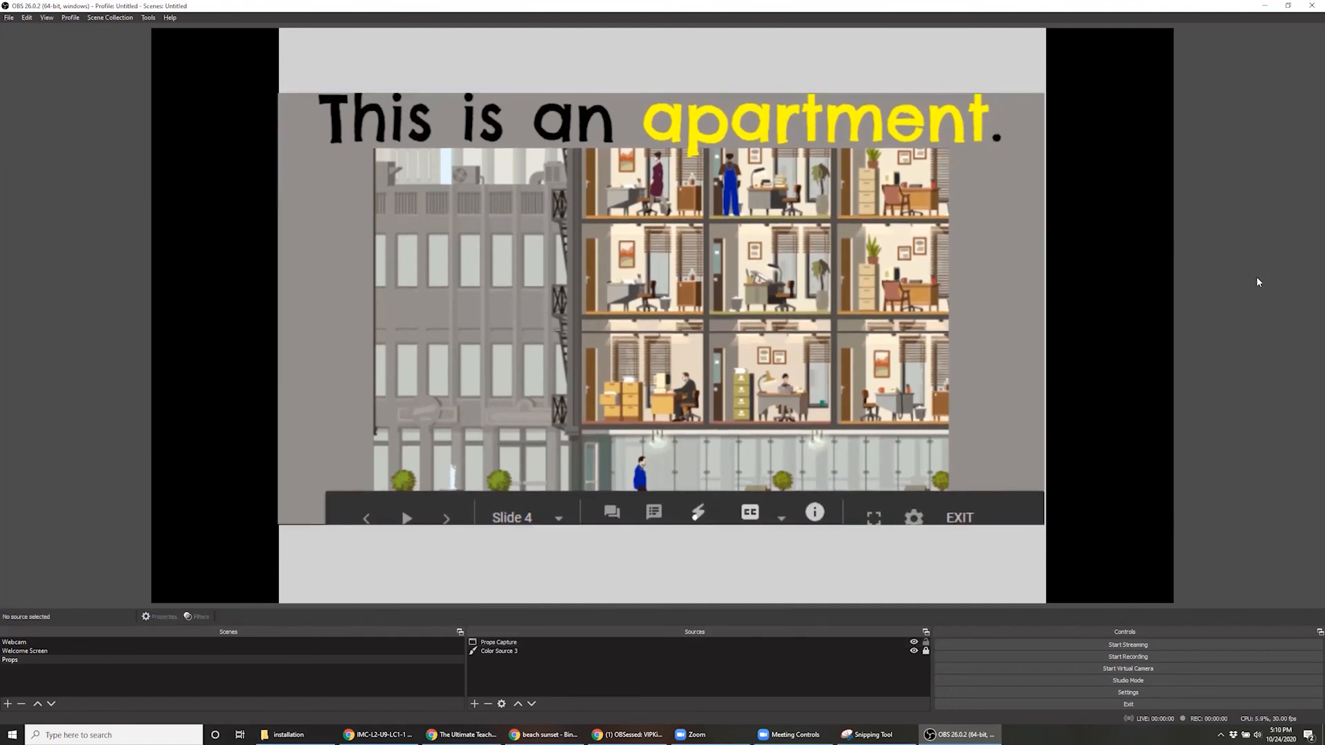
click(789, 426)
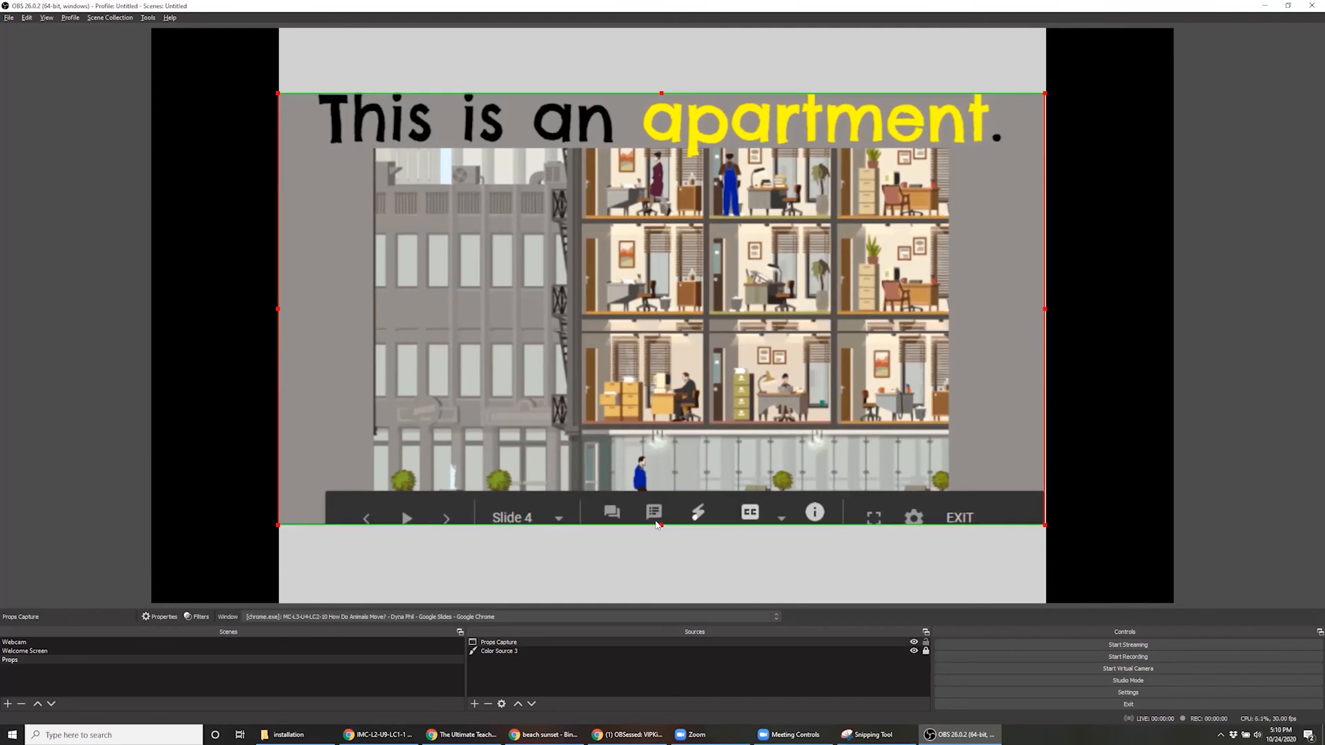
drag(658, 526, 659, 524)
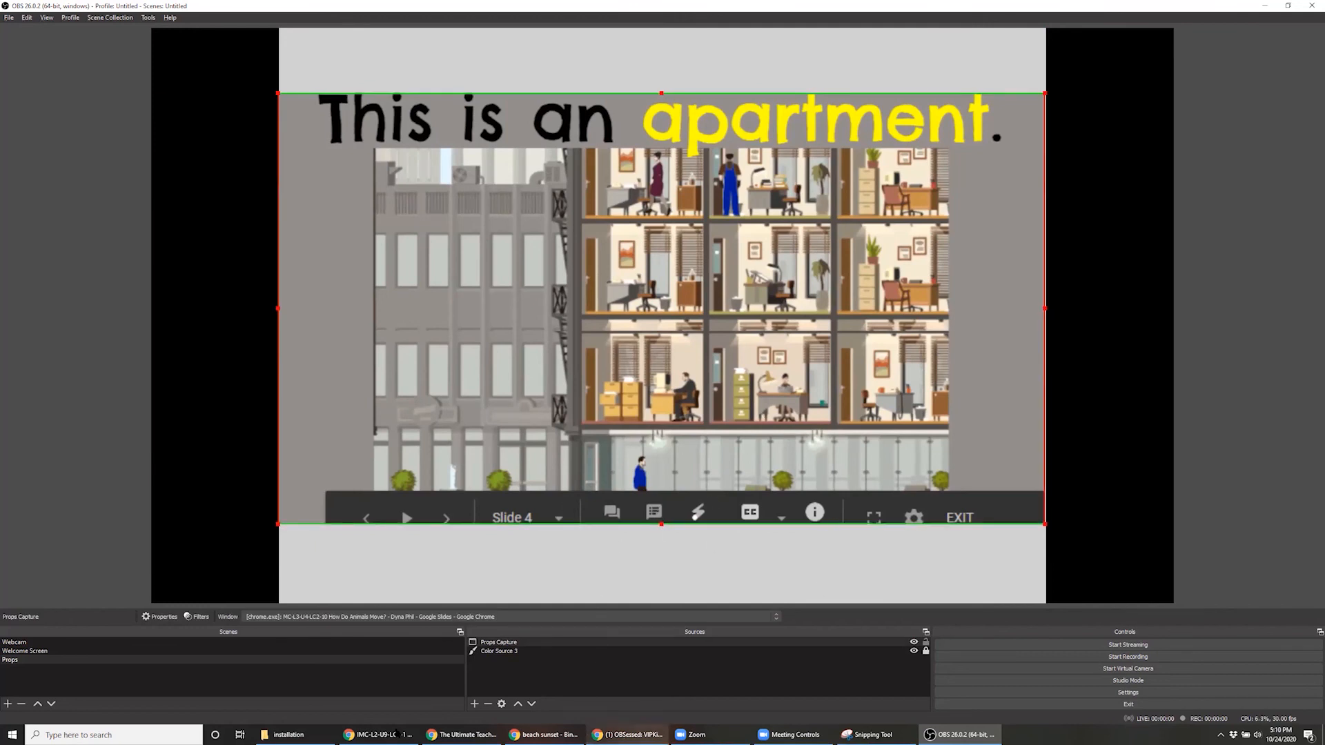
Switch to the Chrome slide deck window, advance it to slide 5, and return to OBS to check the Props Capture
click(466, 735)
click(532, 735)
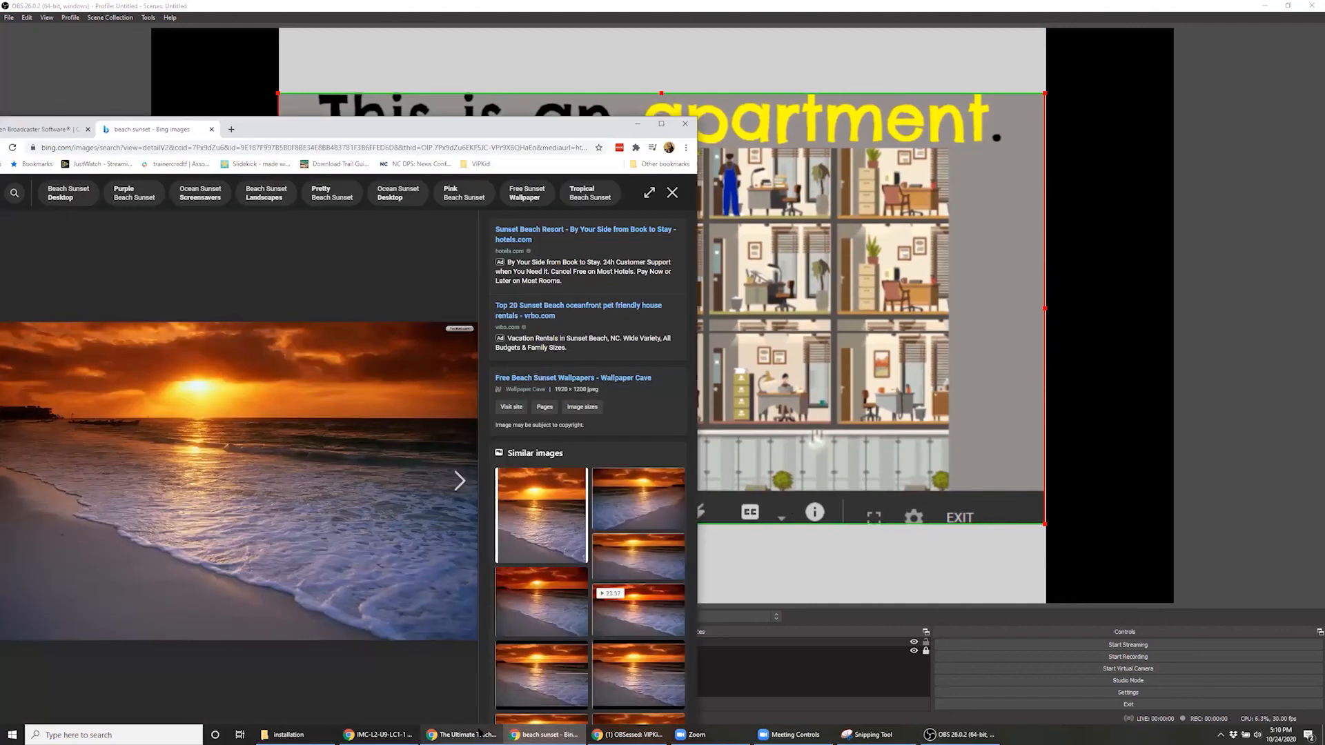
click(379, 735)
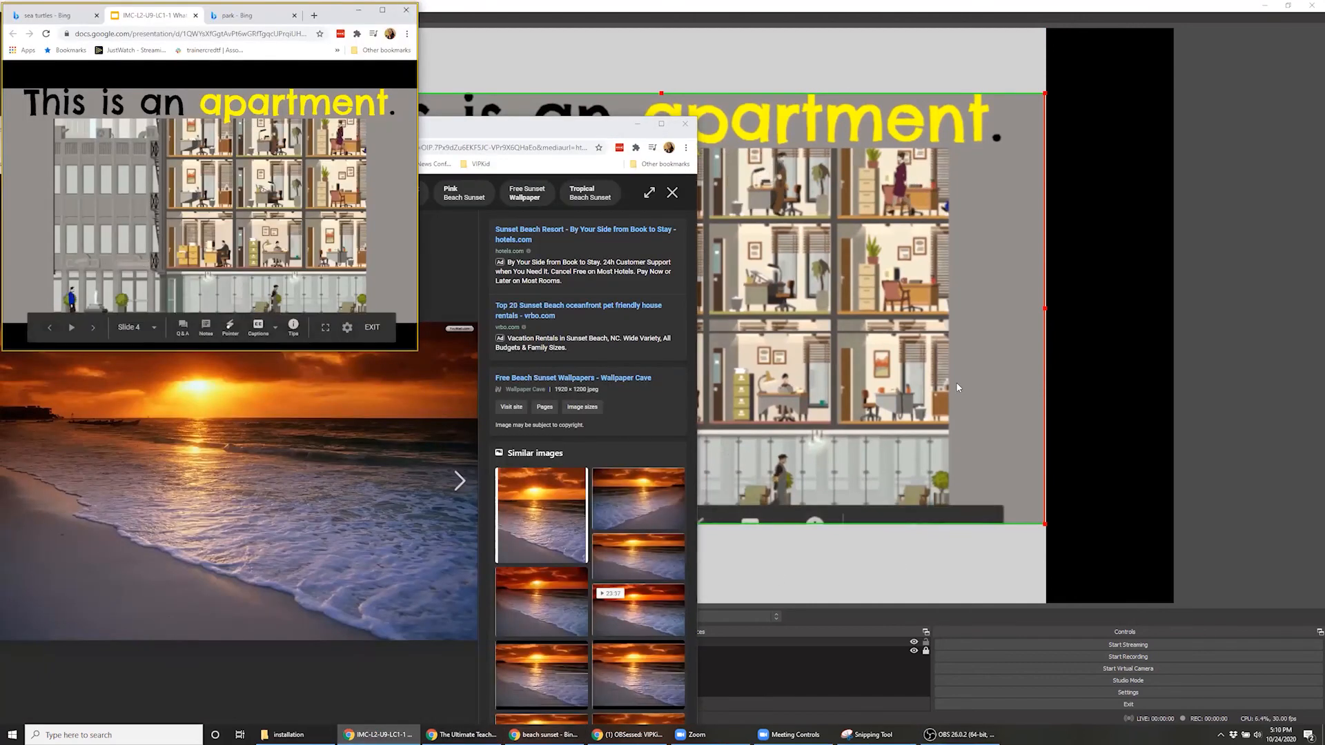
click(367, 240)
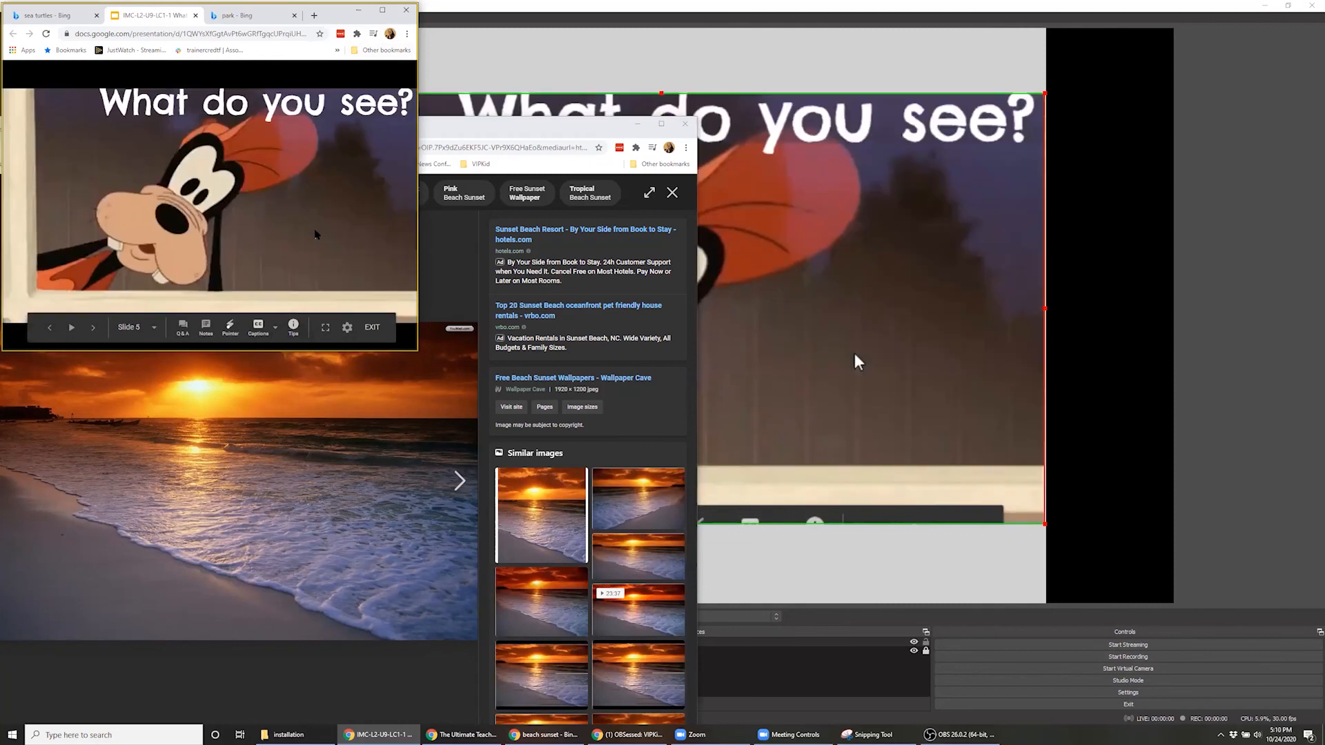
click(887, 21)
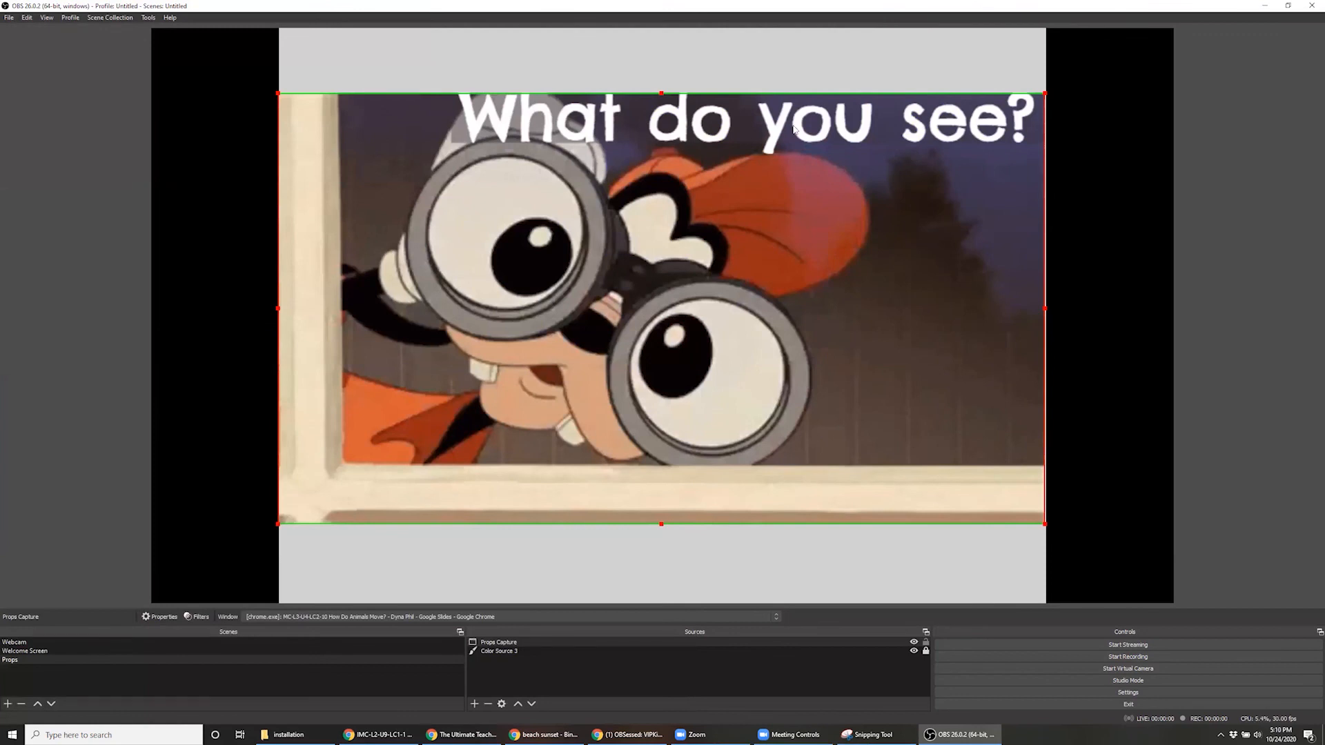
click(532, 683)
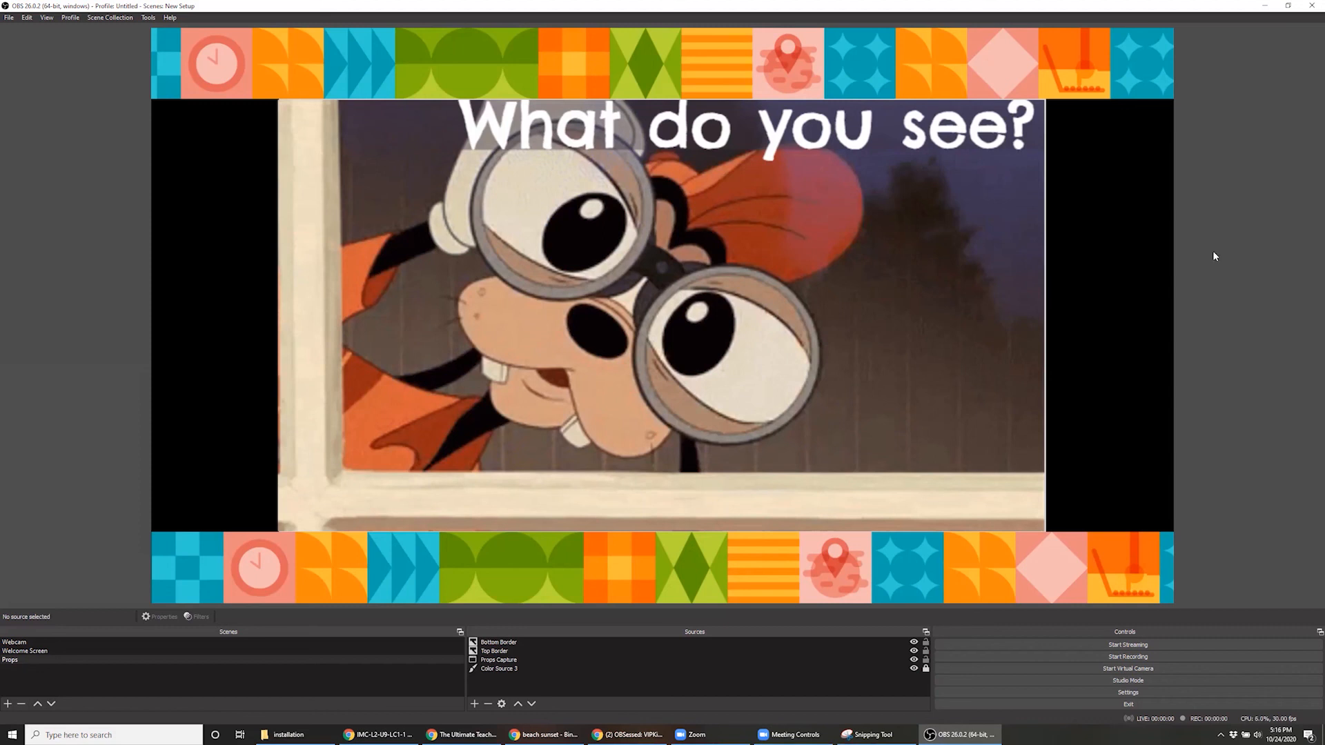
Show the sea turtles image tab in the captured Chrome window, check its scrolling in the Props capture, and minimize that window
mouse_move(531, 734)
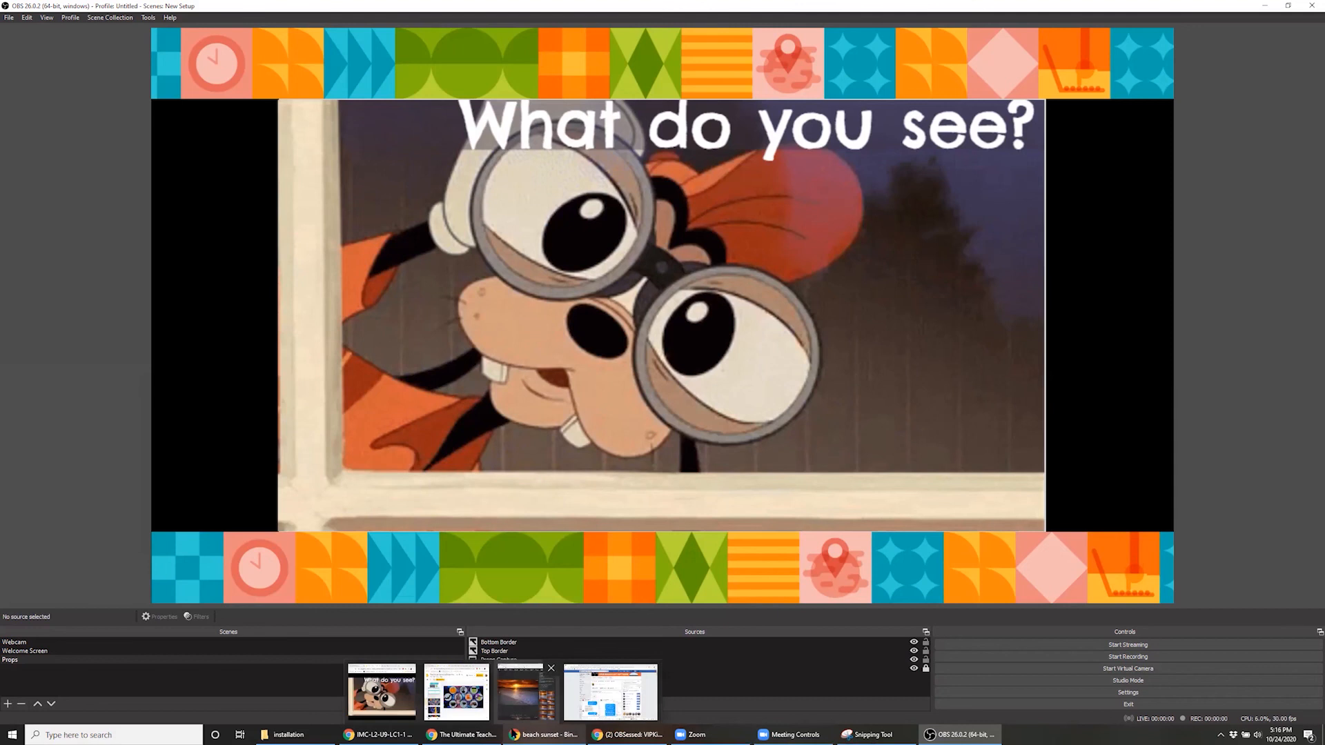
click(382, 692)
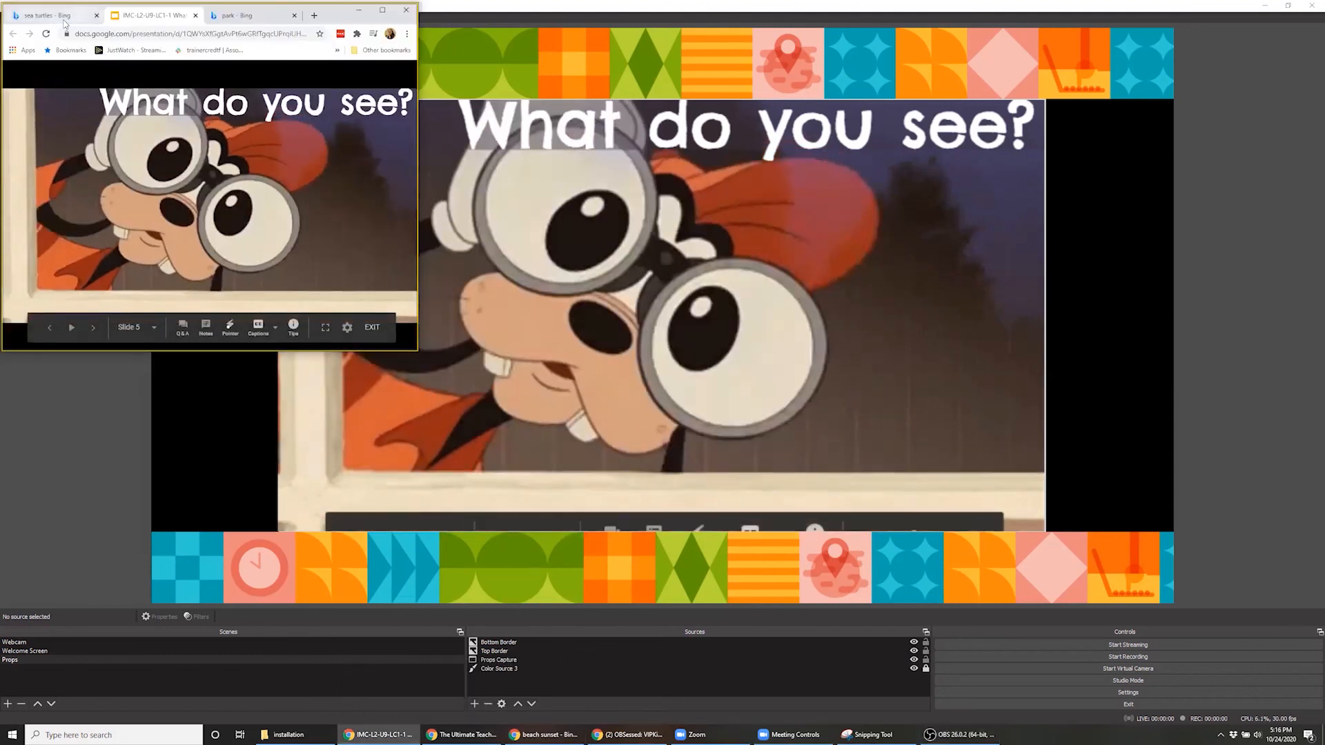
click(64, 20)
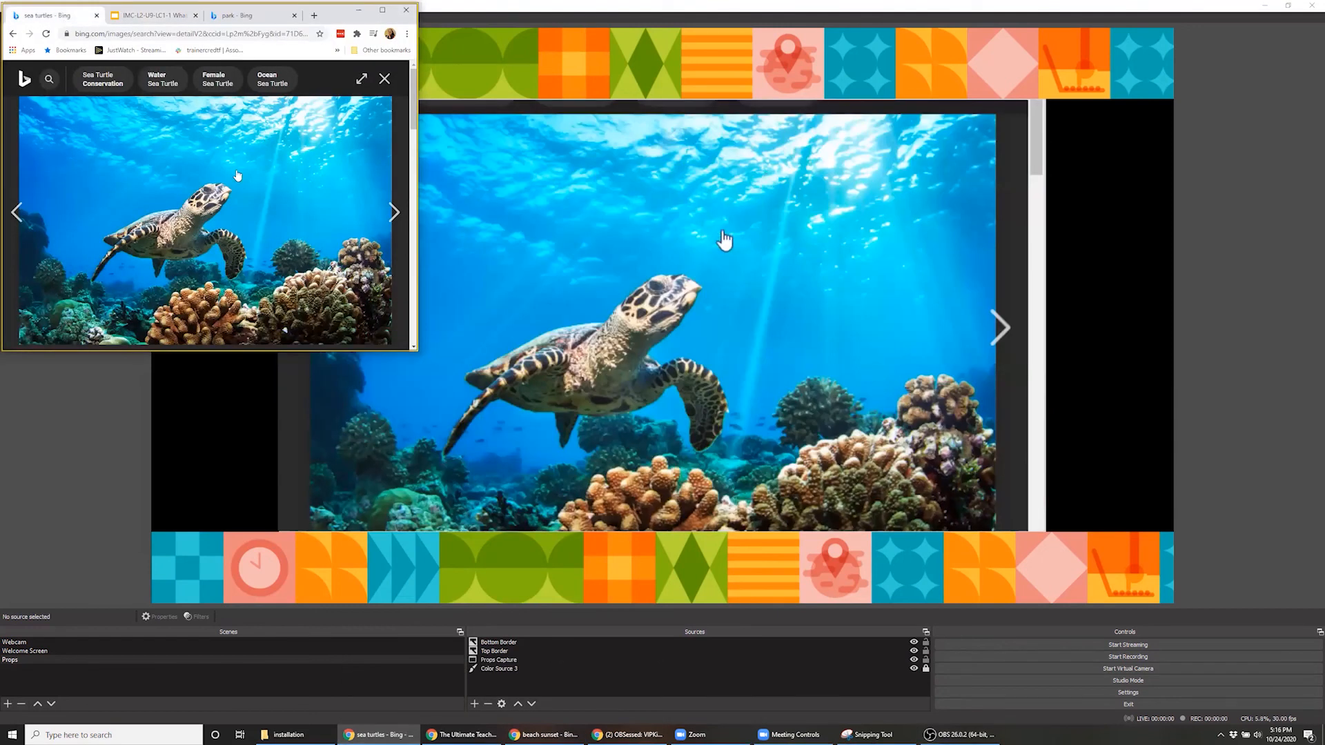
scroll(237, 179, down, 2)
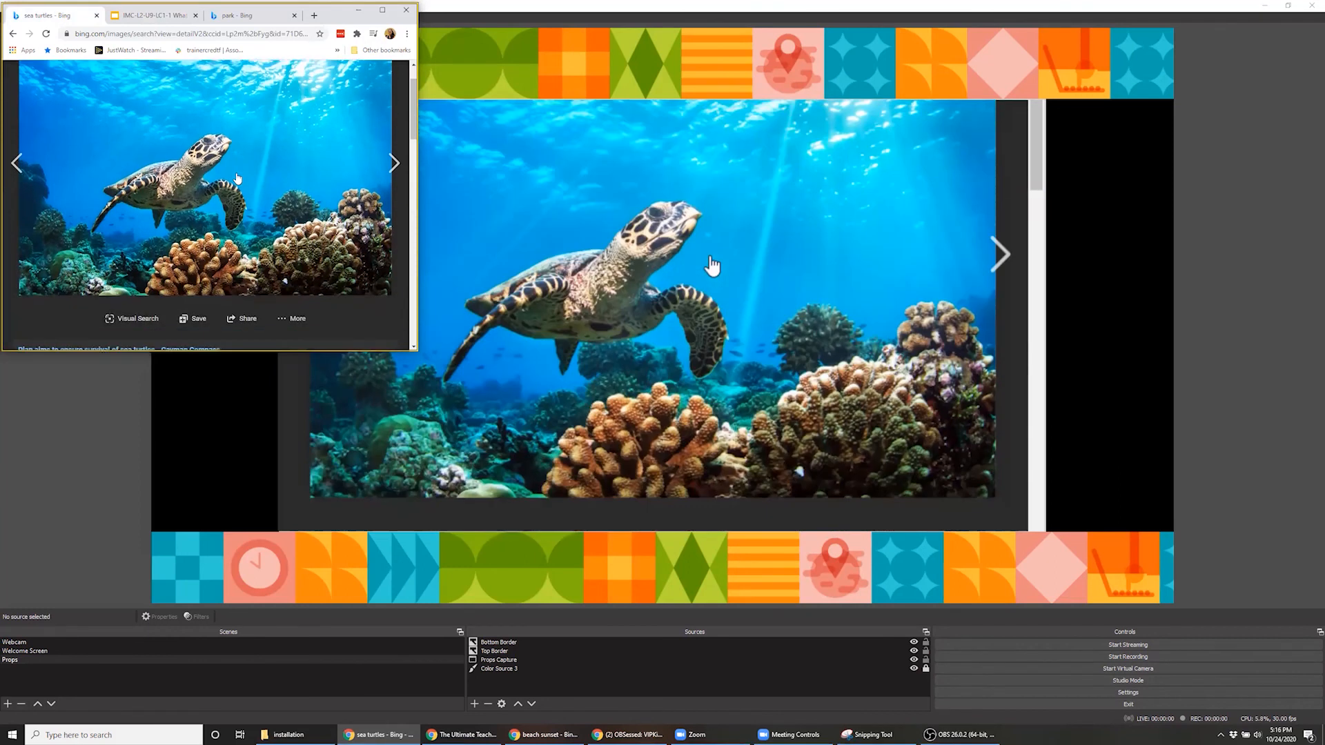
scroll(237, 178, up, 2)
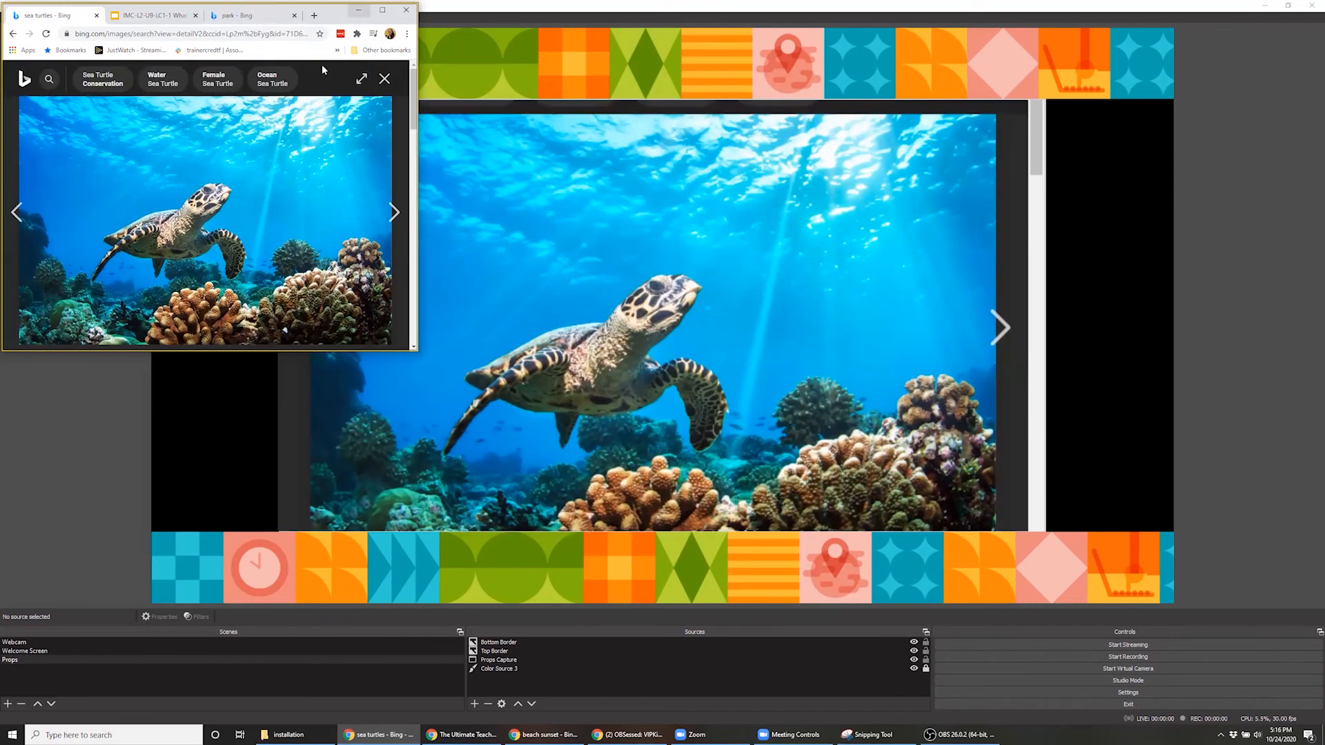
click(358, 12)
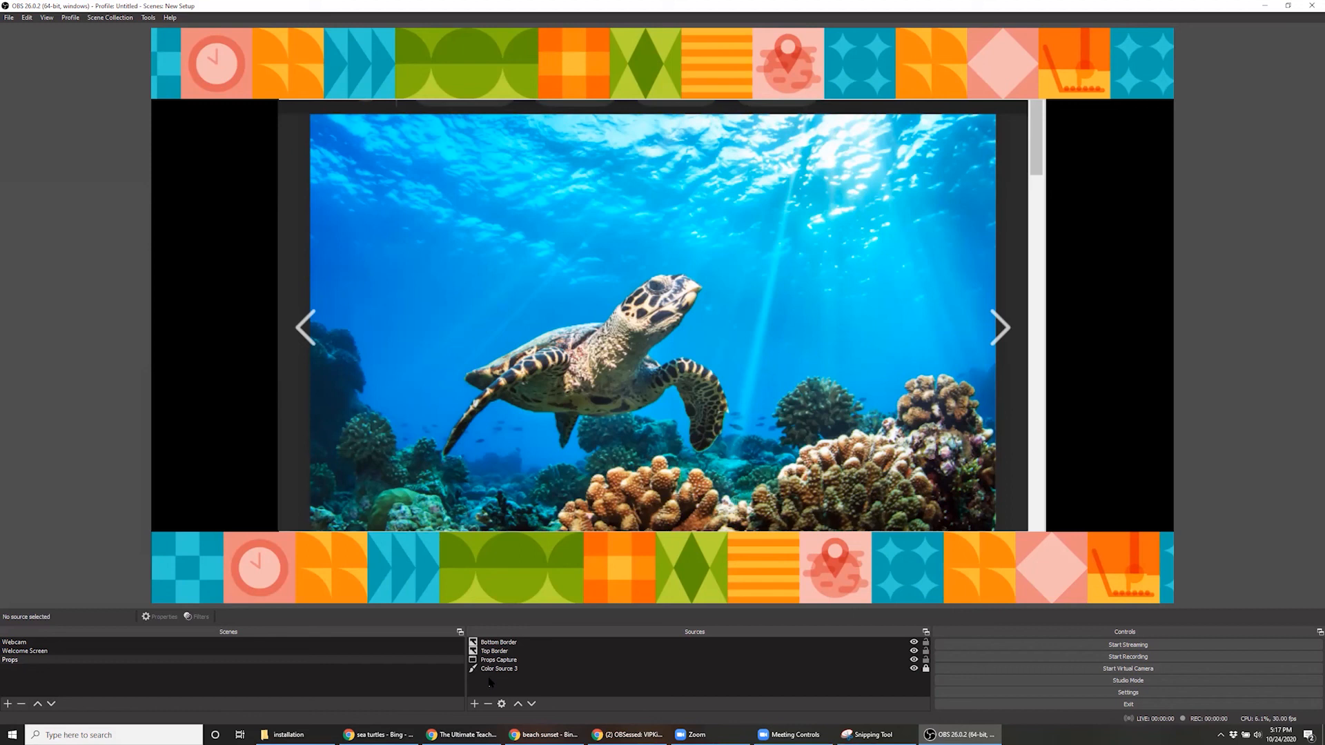
Copy the Webcam Actual source from the Webcam scene and paste it as a reference into the Props scene
click(242, 641)
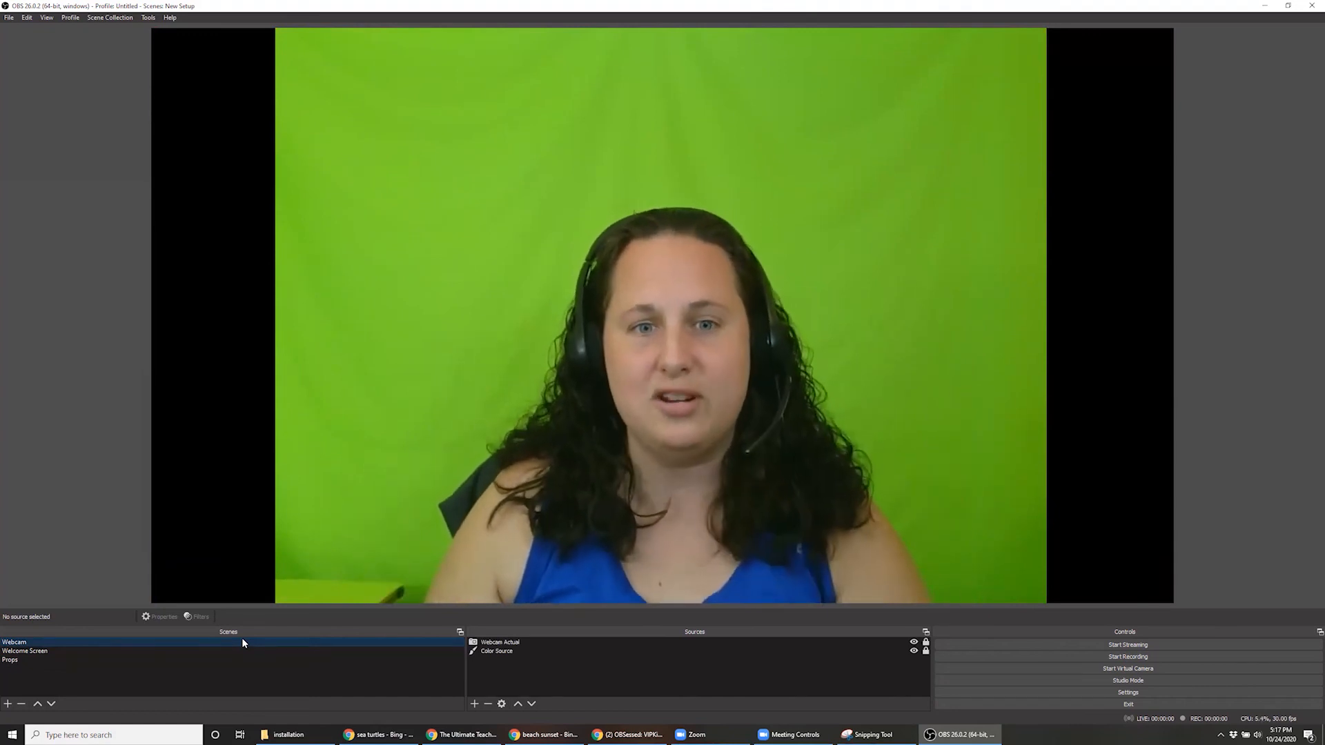
right_click(501, 643)
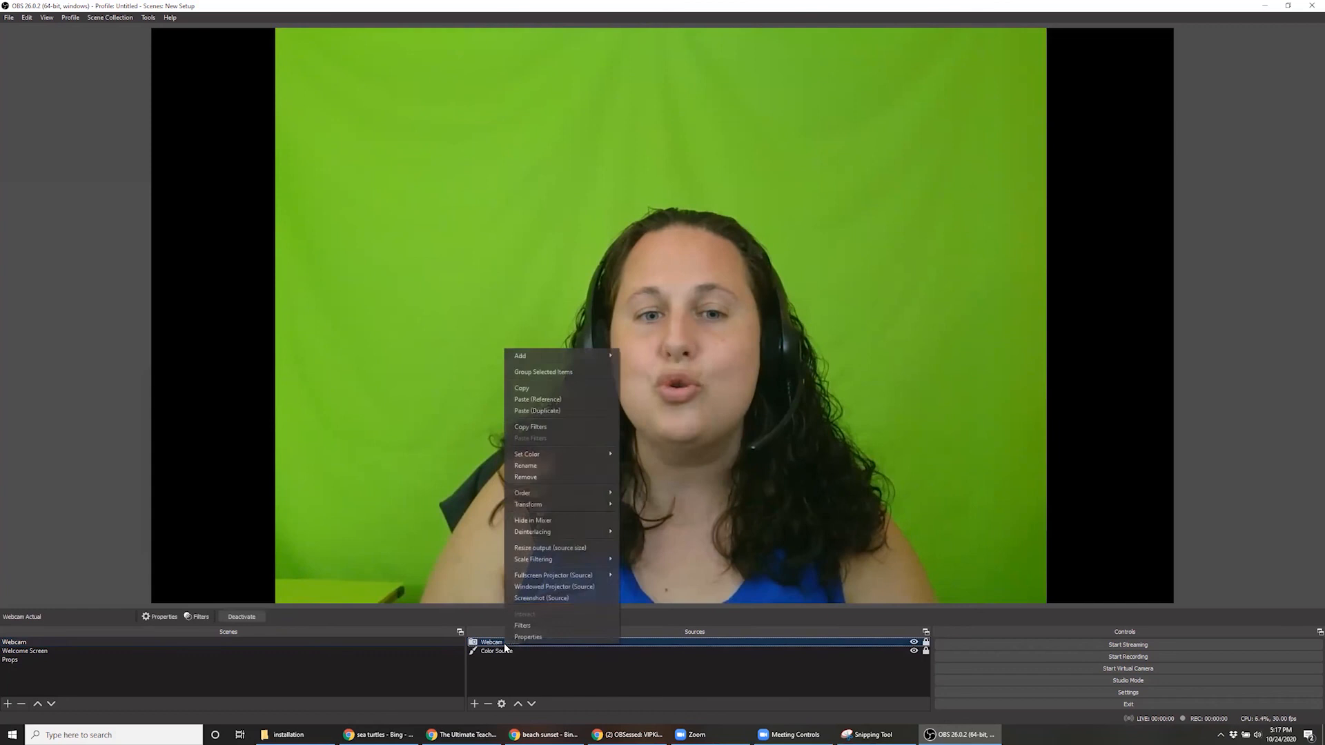
click(545, 390)
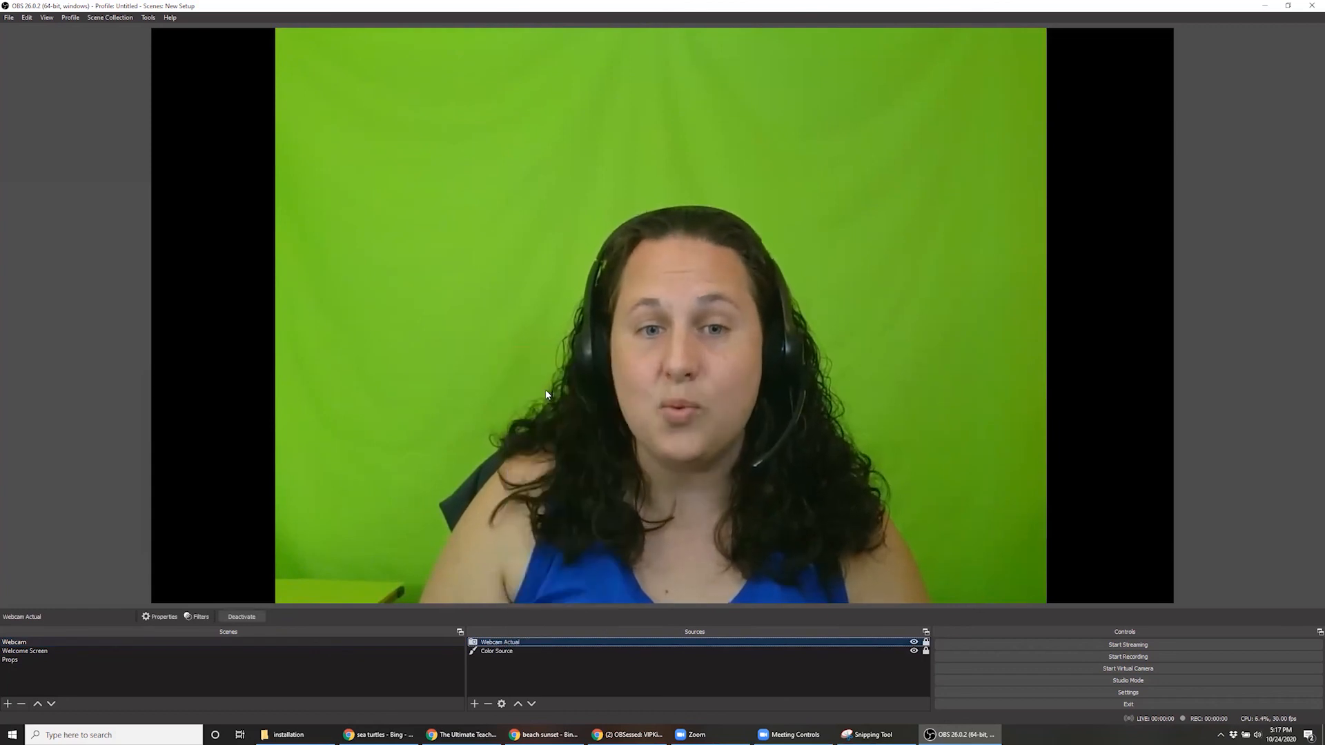
click(12, 661)
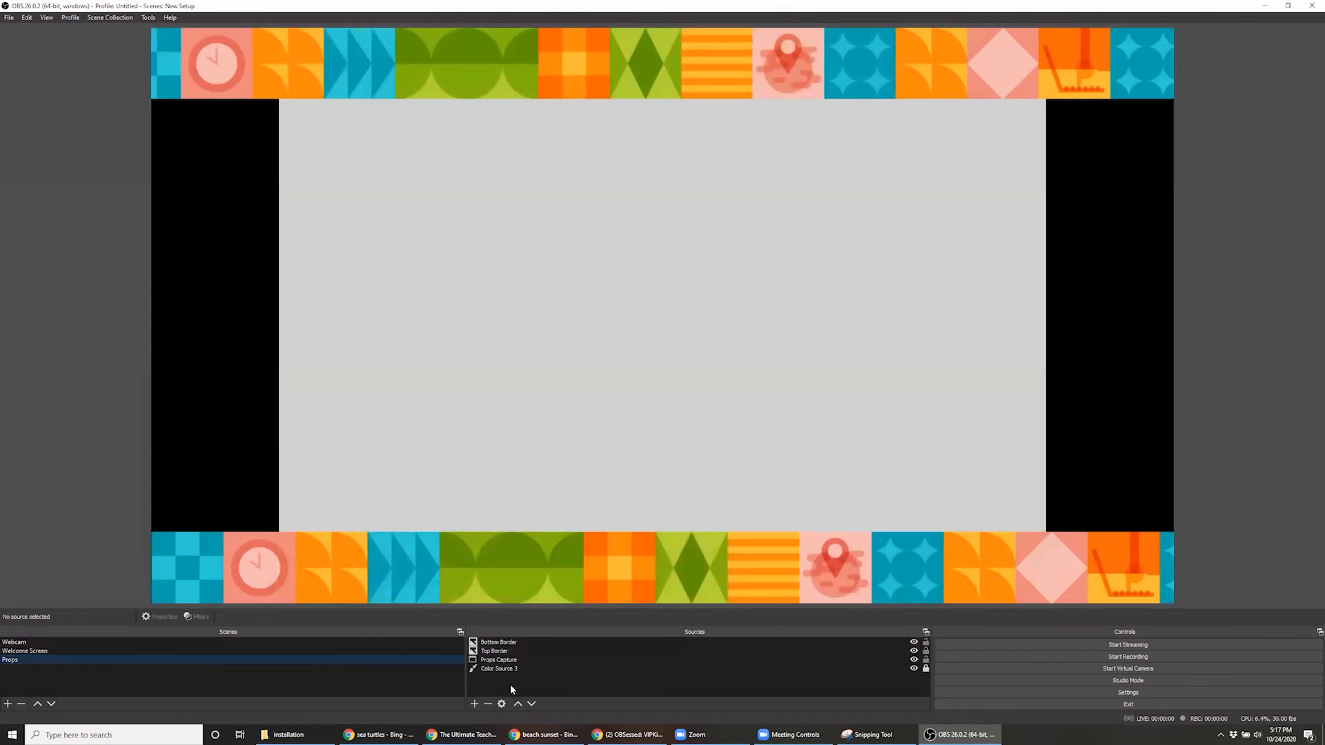
right_click(511, 688)
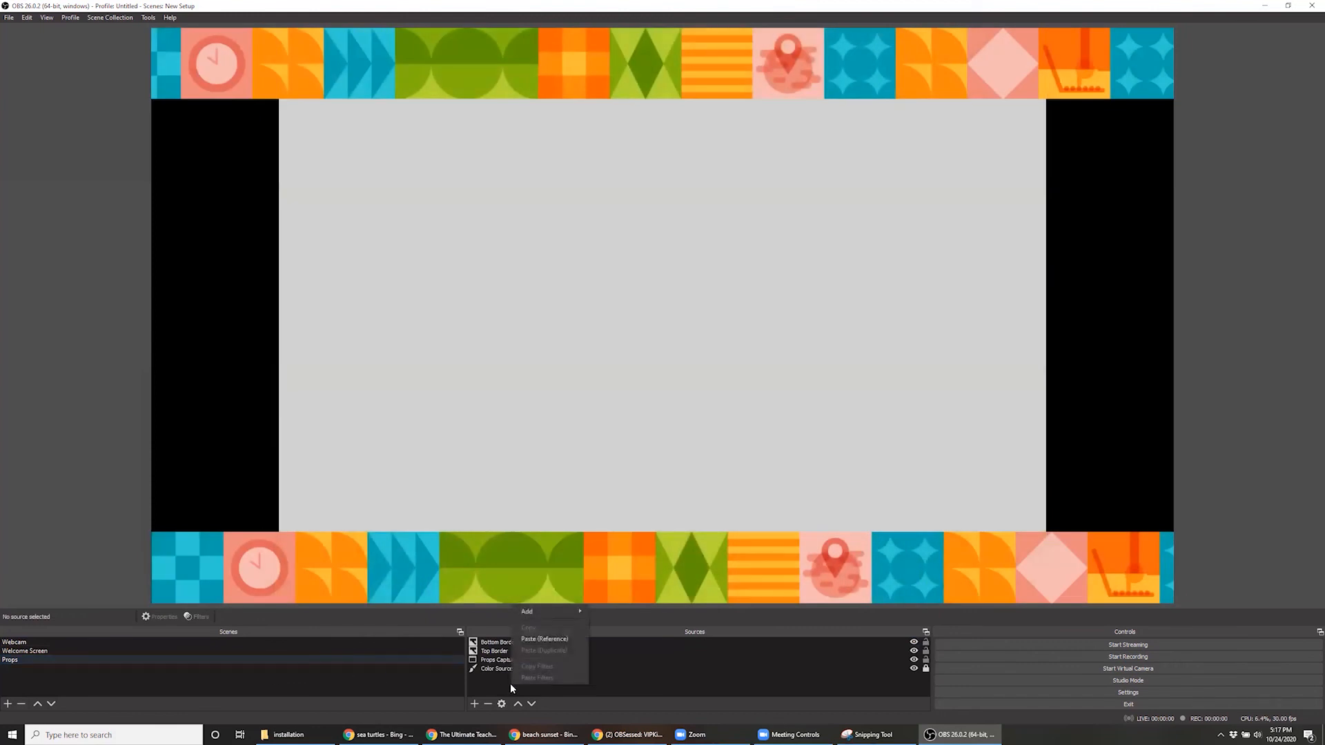
click(549, 639)
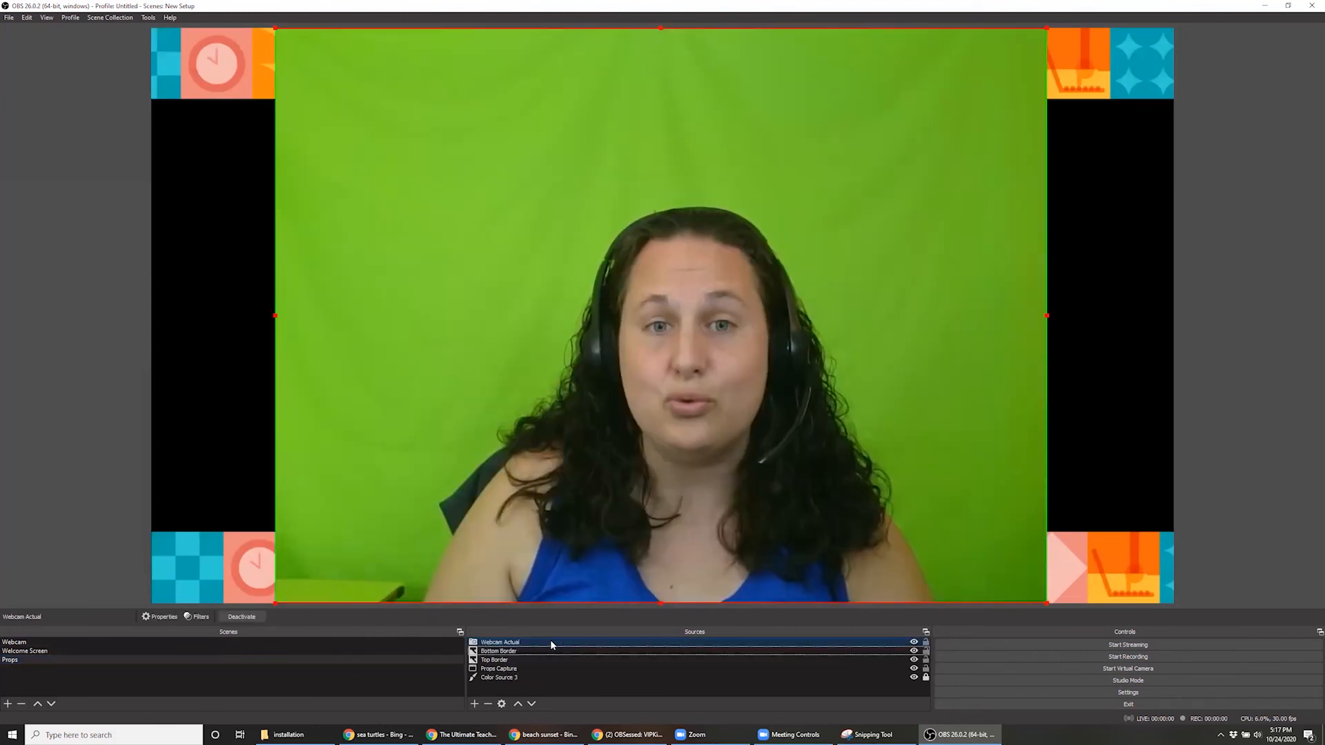
Shrink Webcam Actual in the Props scene to a small picture over the lower-left area, and compare it with the Webcam scene
click(47, 641)
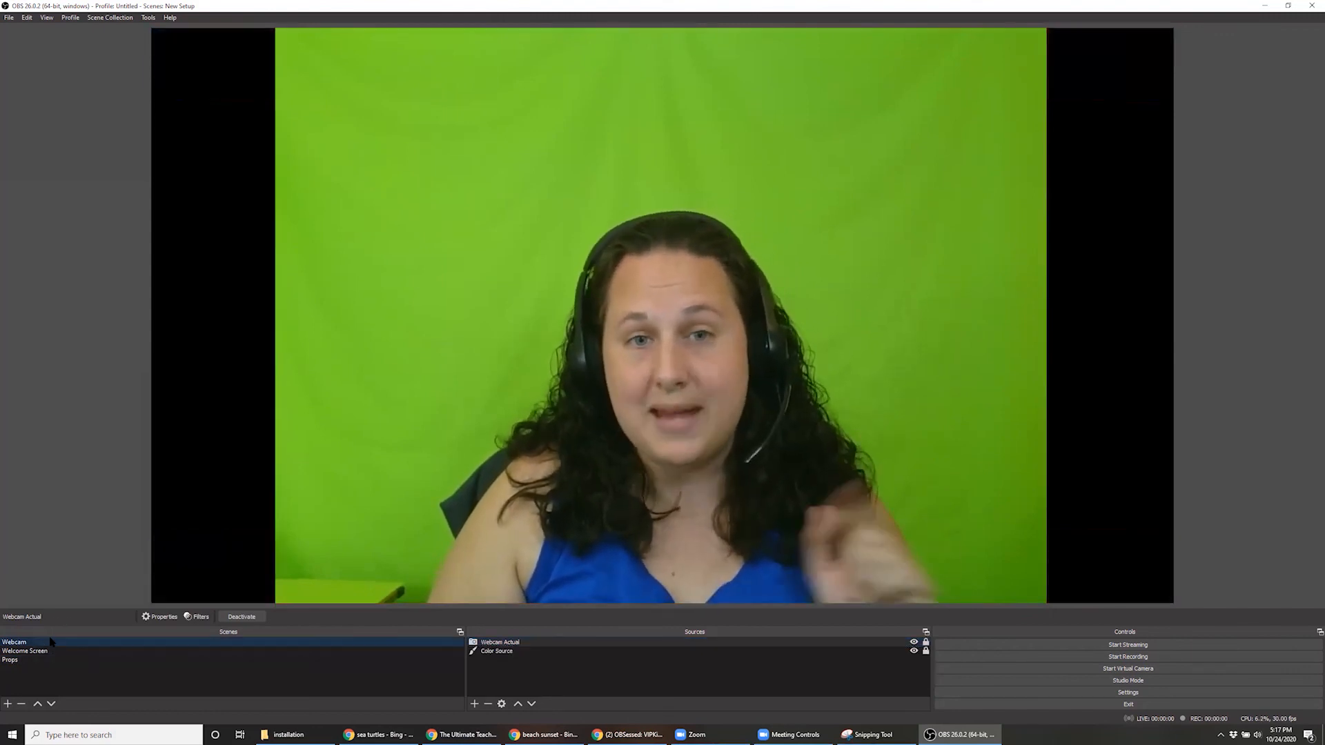
click(39, 660)
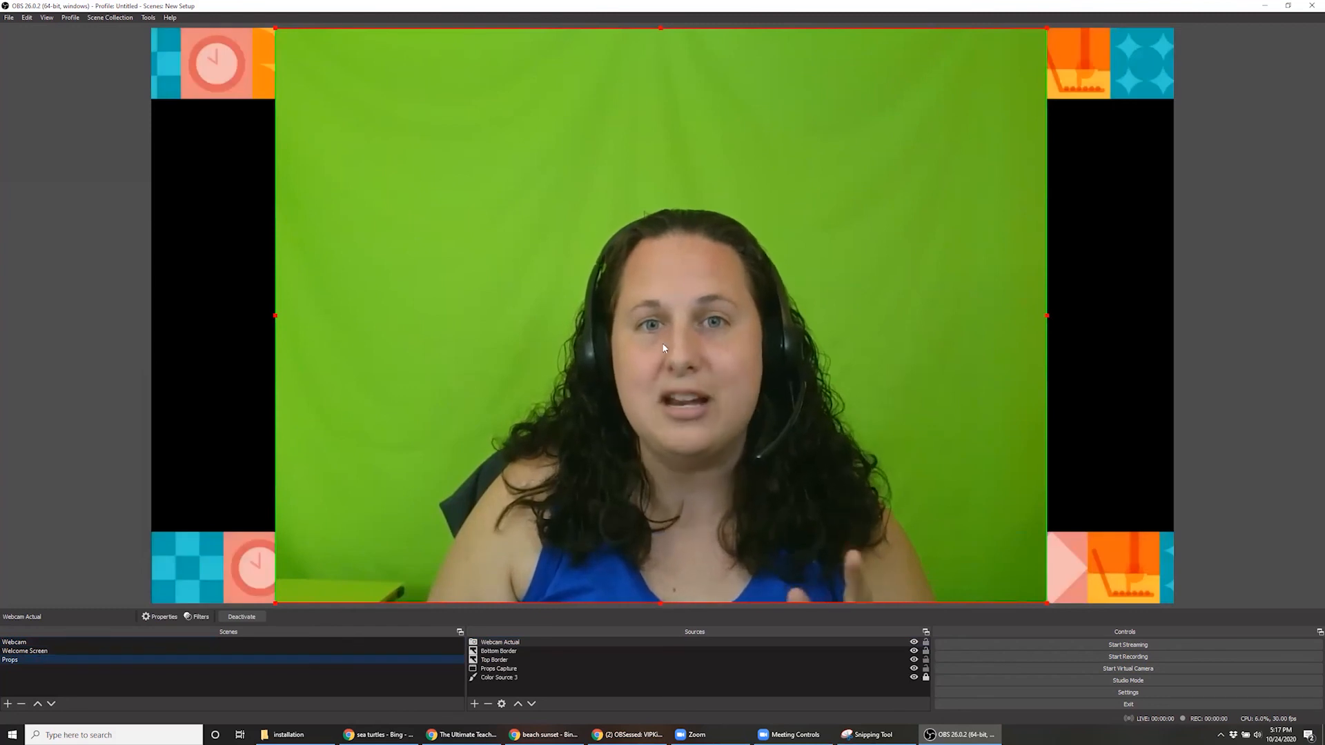
drag(1047, 29, 490, 528)
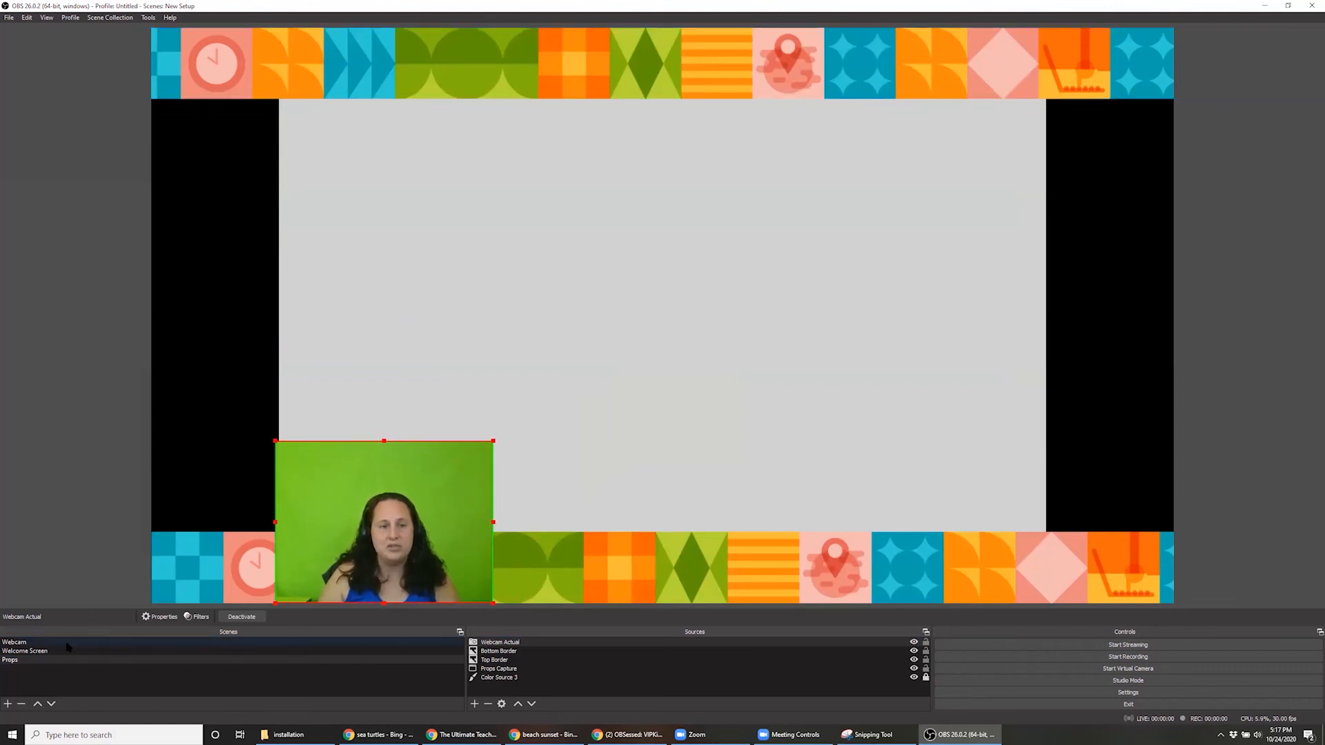
click(59, 643)
click(55, 659)
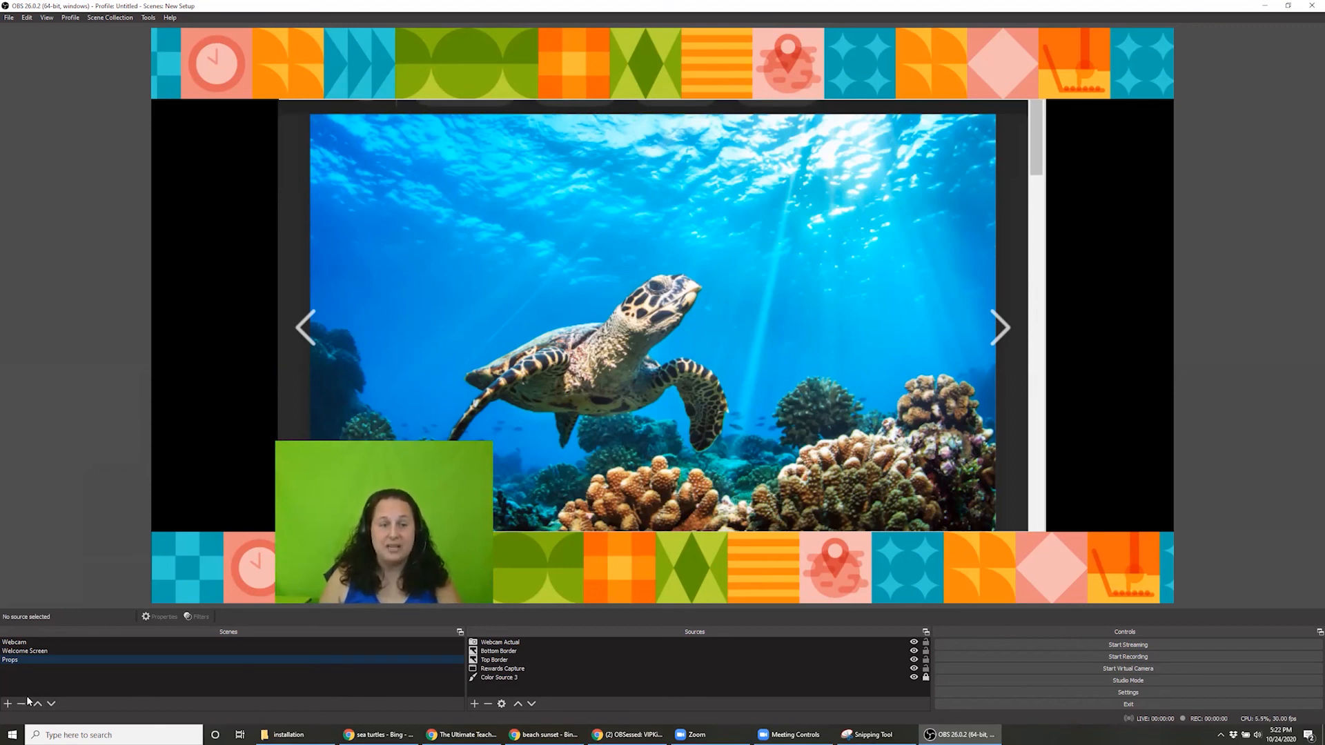
Add a new scene named Rewards
click(8, 705)
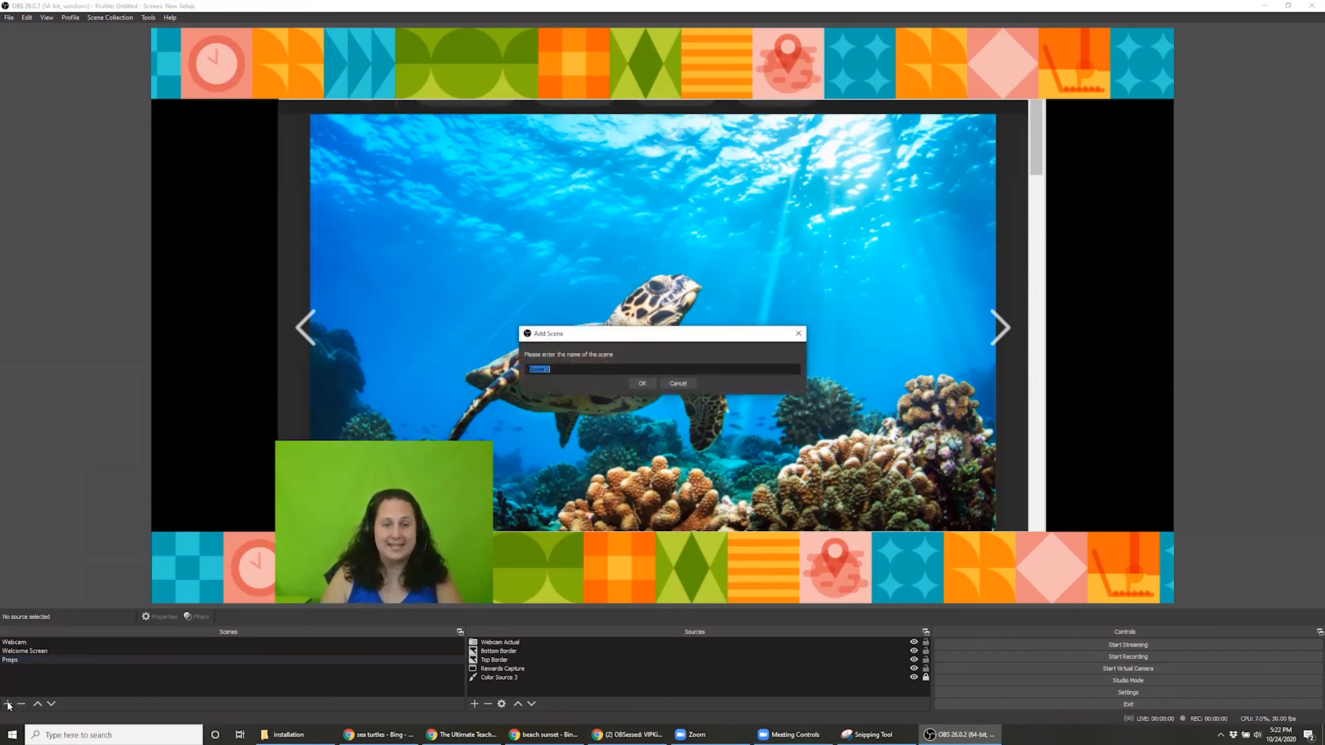
text(Rewards)
key(Return)
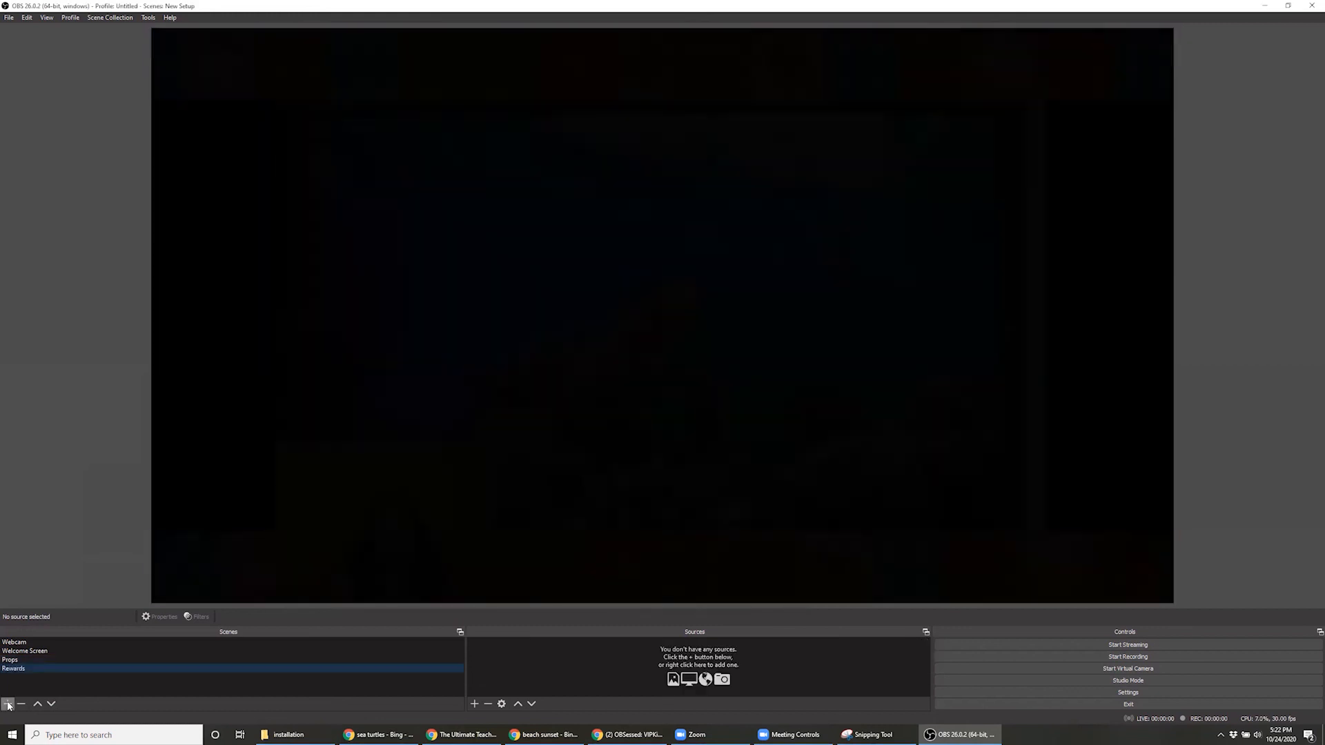
Copy the shrunken Webcam Actual source from the Props scene and paste it as a reference into the Rewards scene
click(36, 660)
right_click(548, 639)
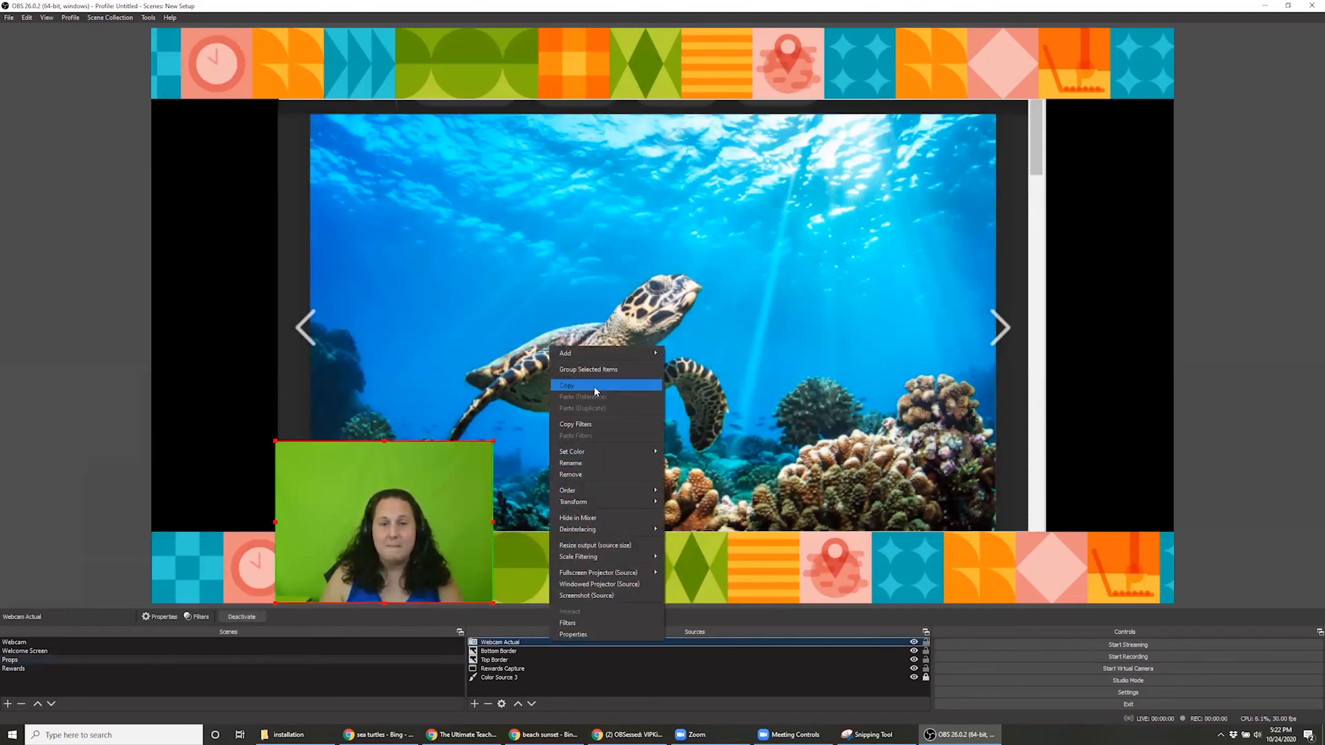
click(593, 386)
click(25, 669)
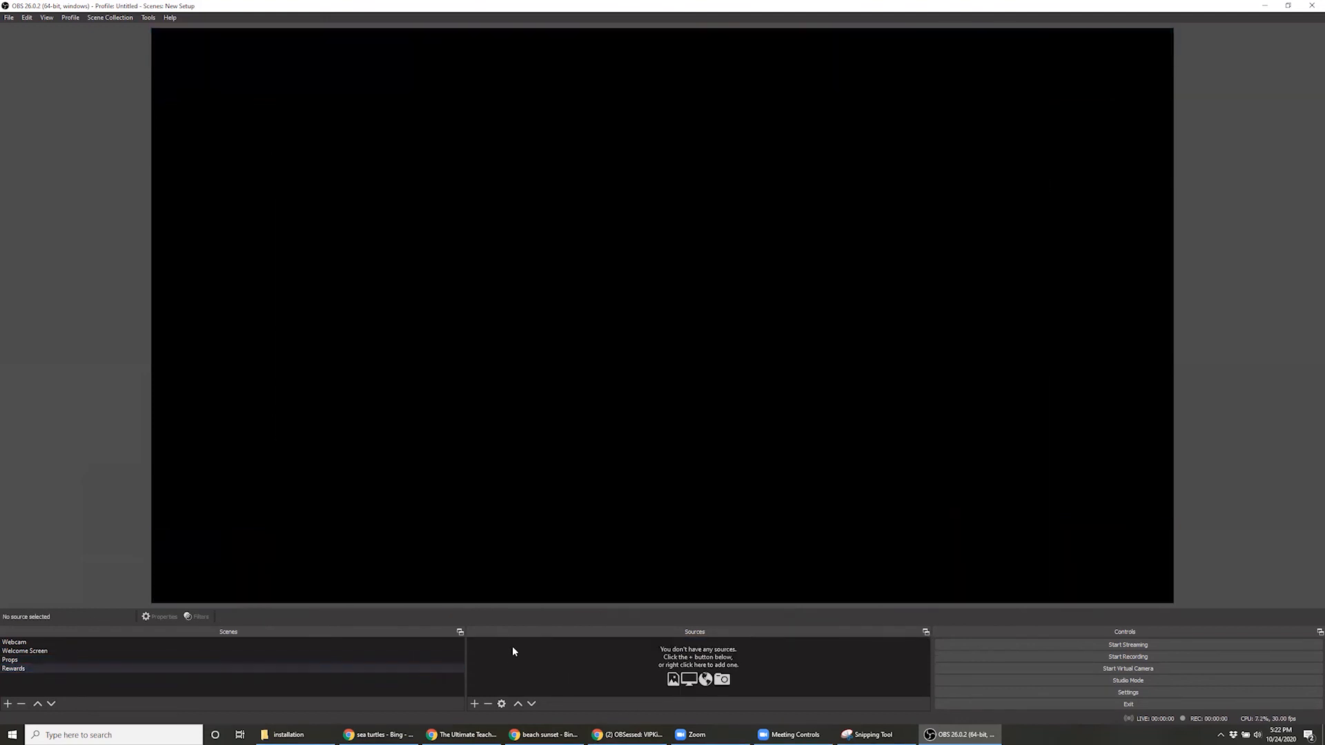
right_click(512, 646)
click(574, 693)
Copy the Bottom Border source from Props, paste it as a duplicate into the Rewards scene, and go back to Props
click(443, 659)
click(506, 651)
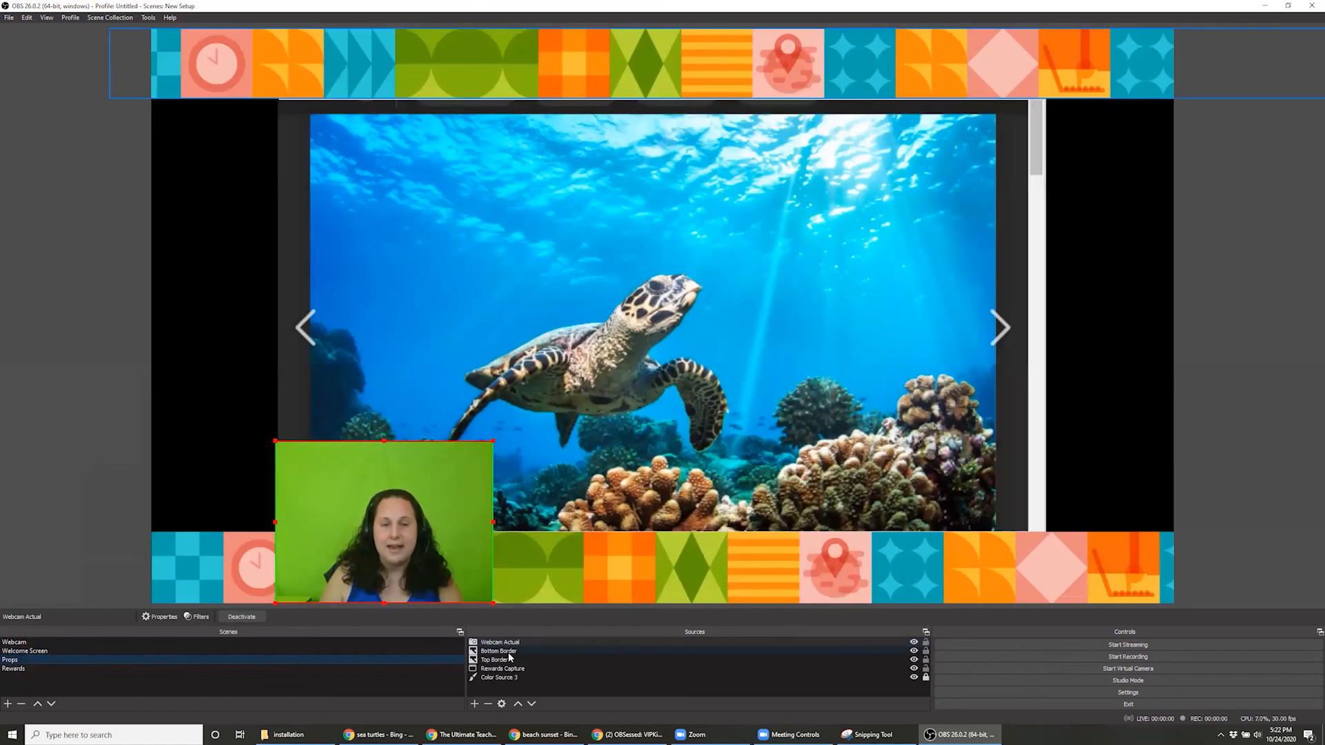
right_click(509, 651)
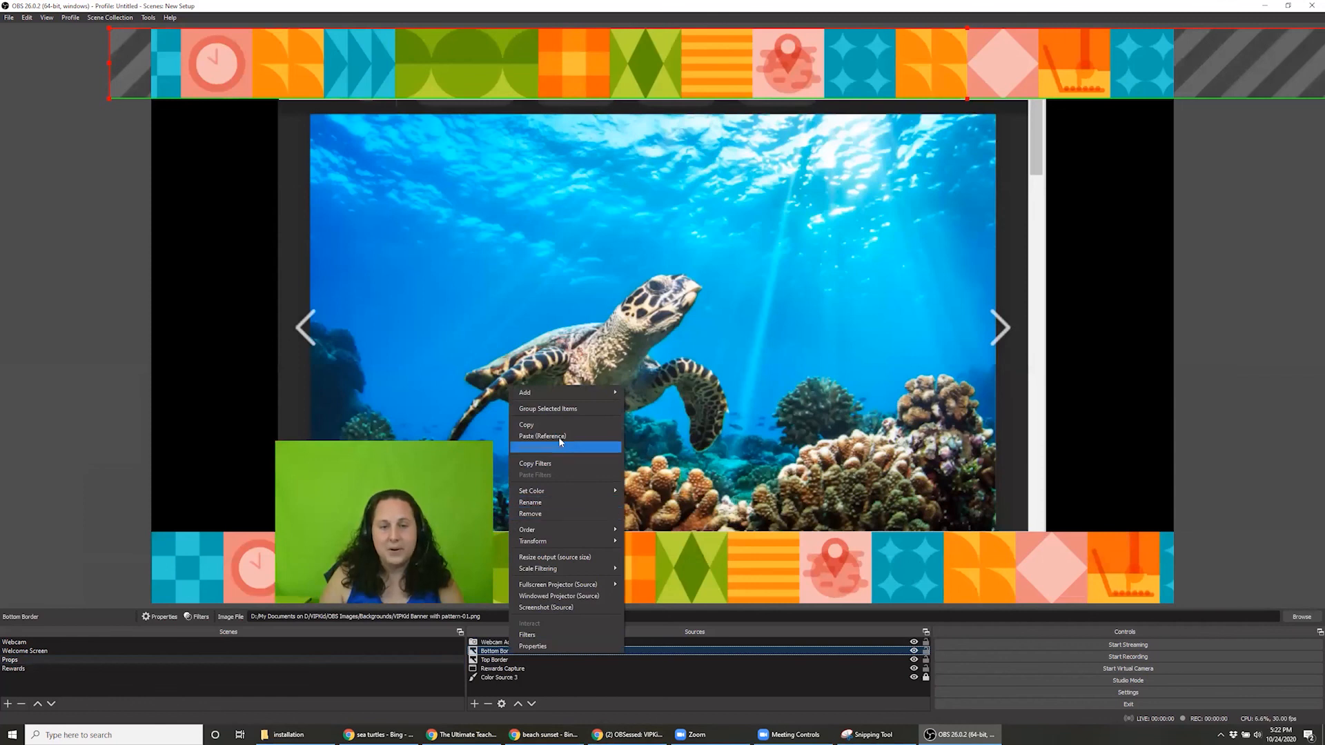
click(527, 425)
click(85, 669)
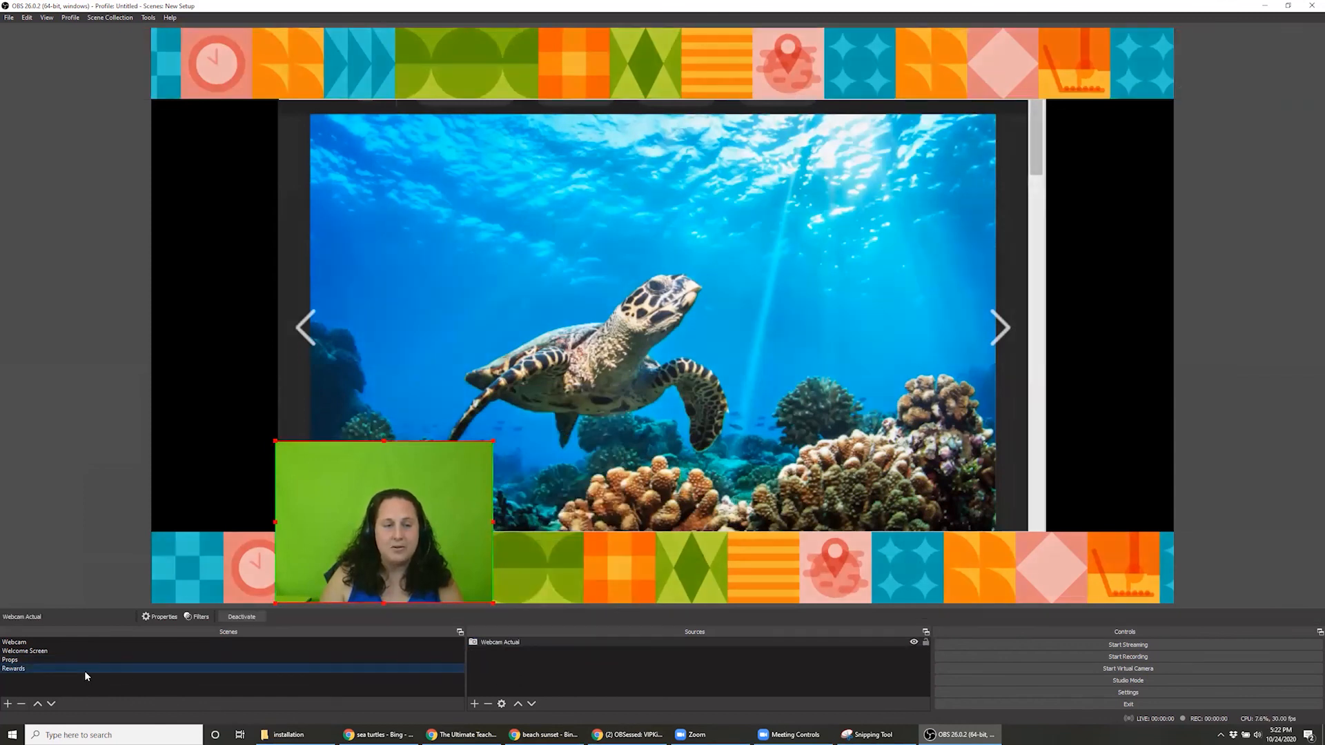
right_click(516, 664)
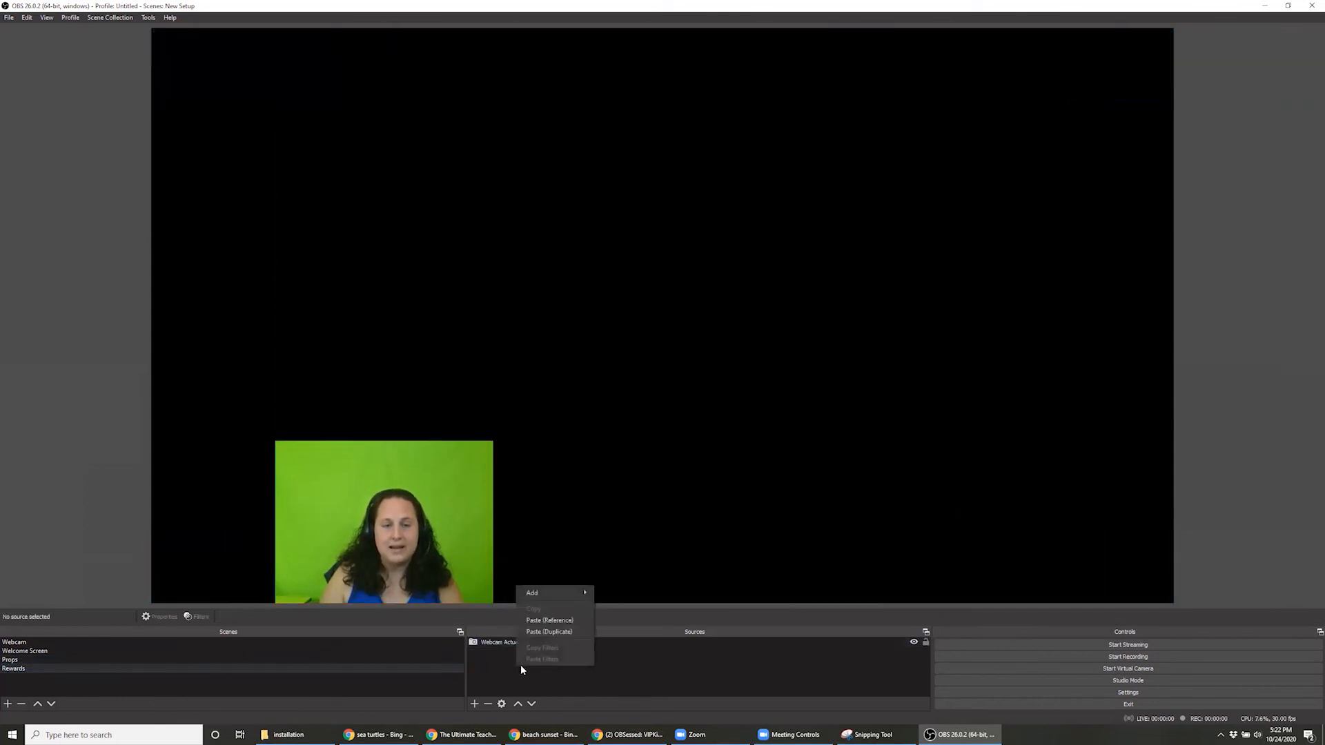
click(576, 632)
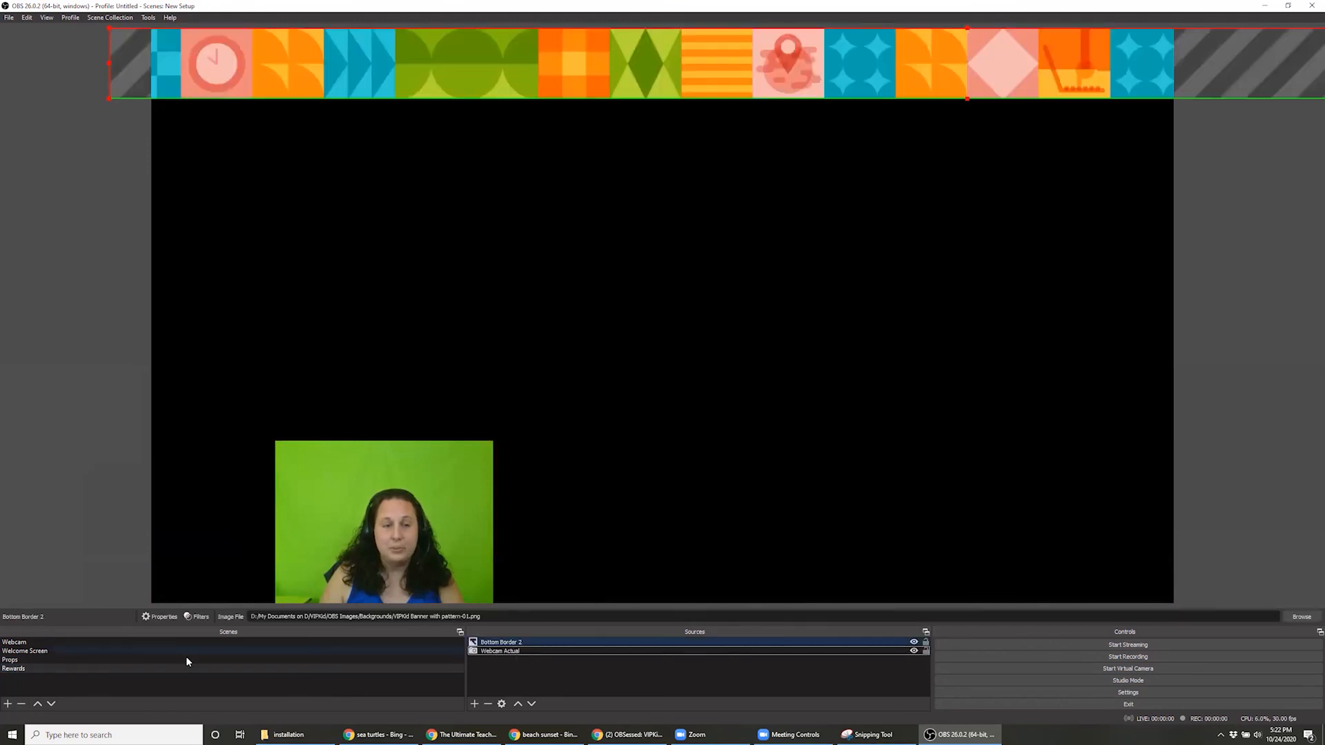
click(11, 660)
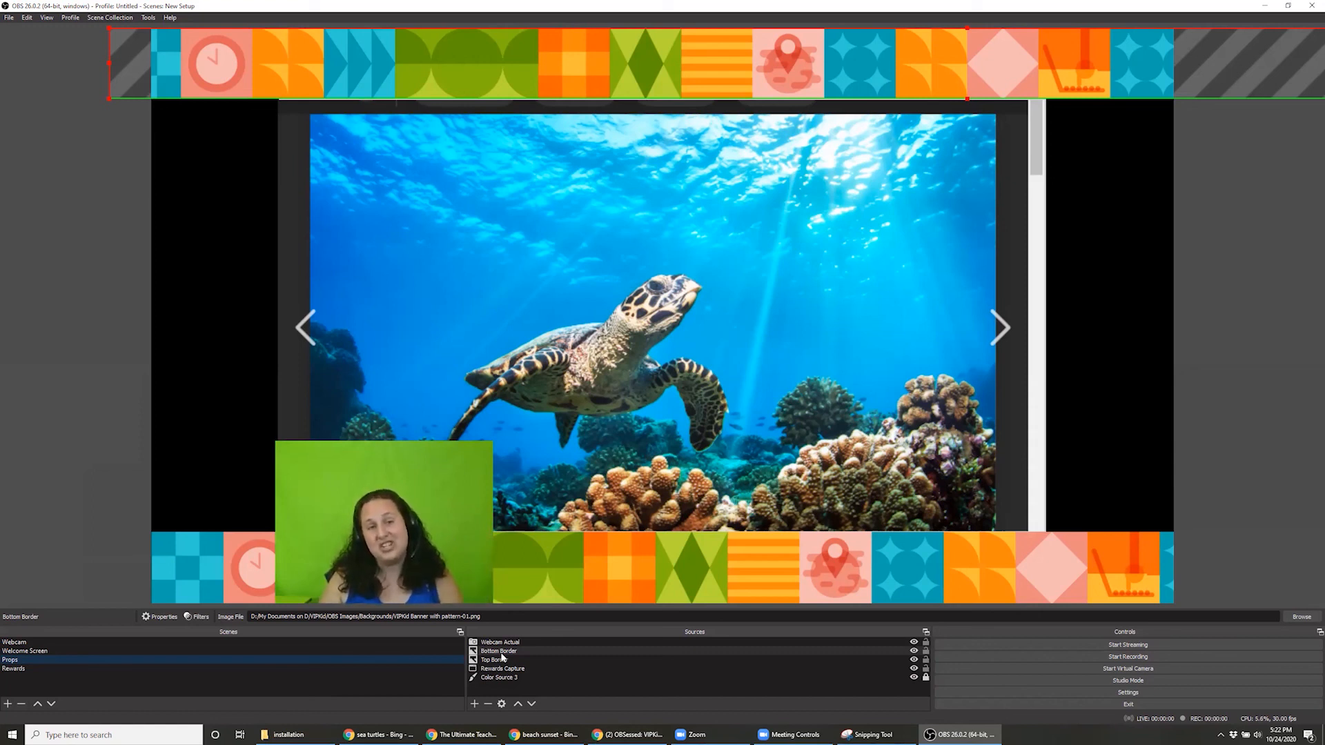
click(497, 652)
right_click(497, 656)
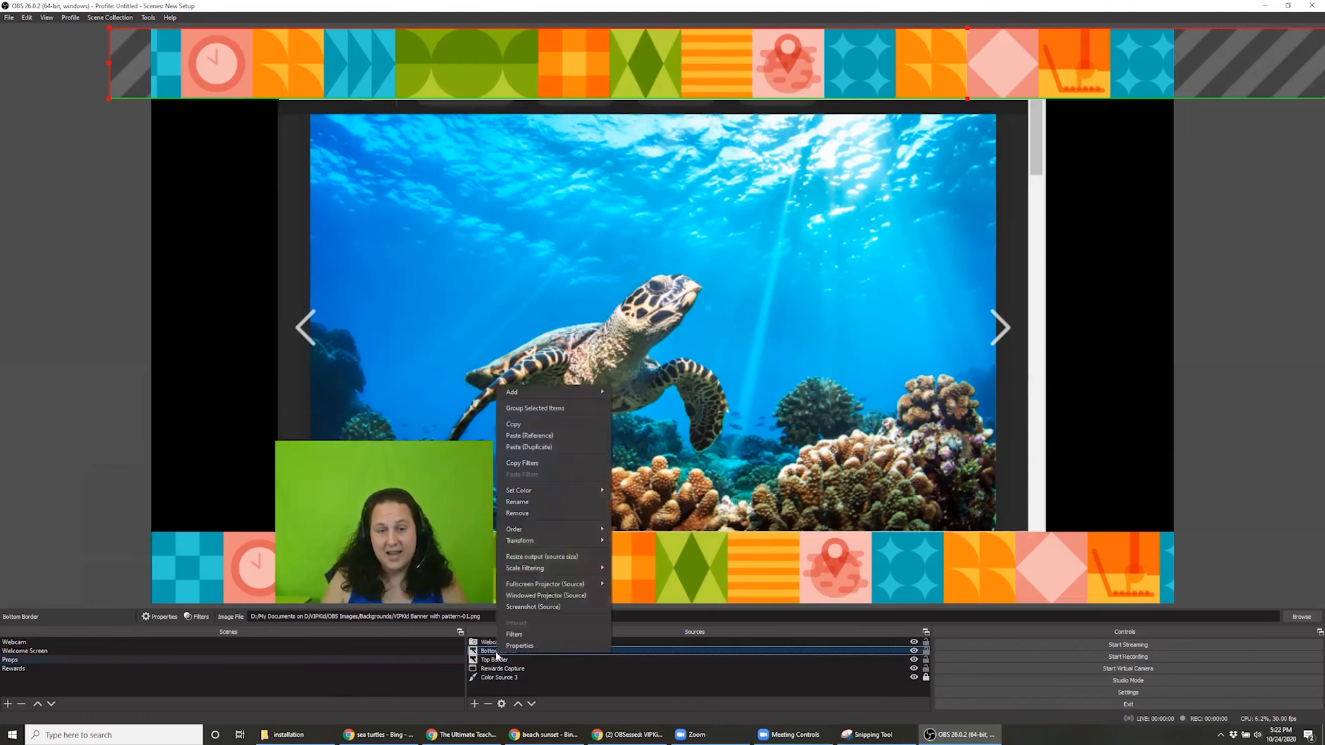
click(554, 426)
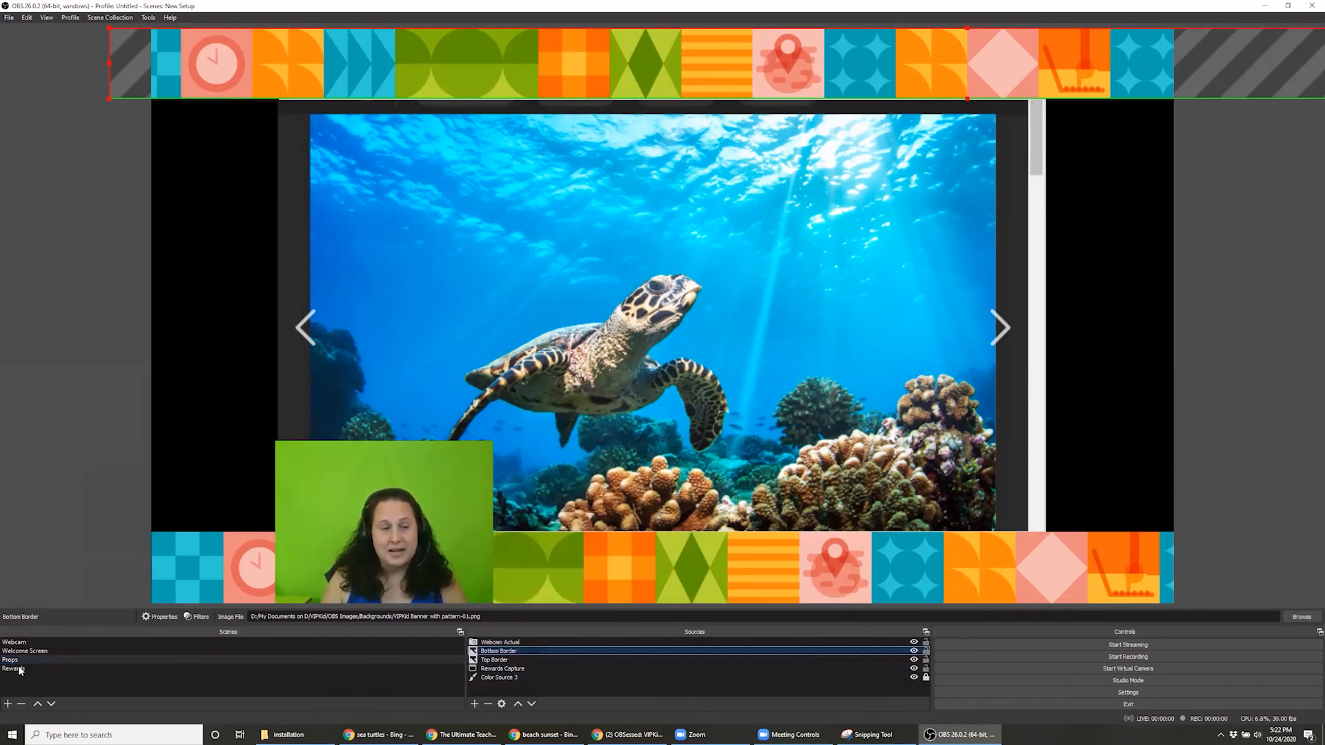
click(14, 668)
right_click(550, 675)
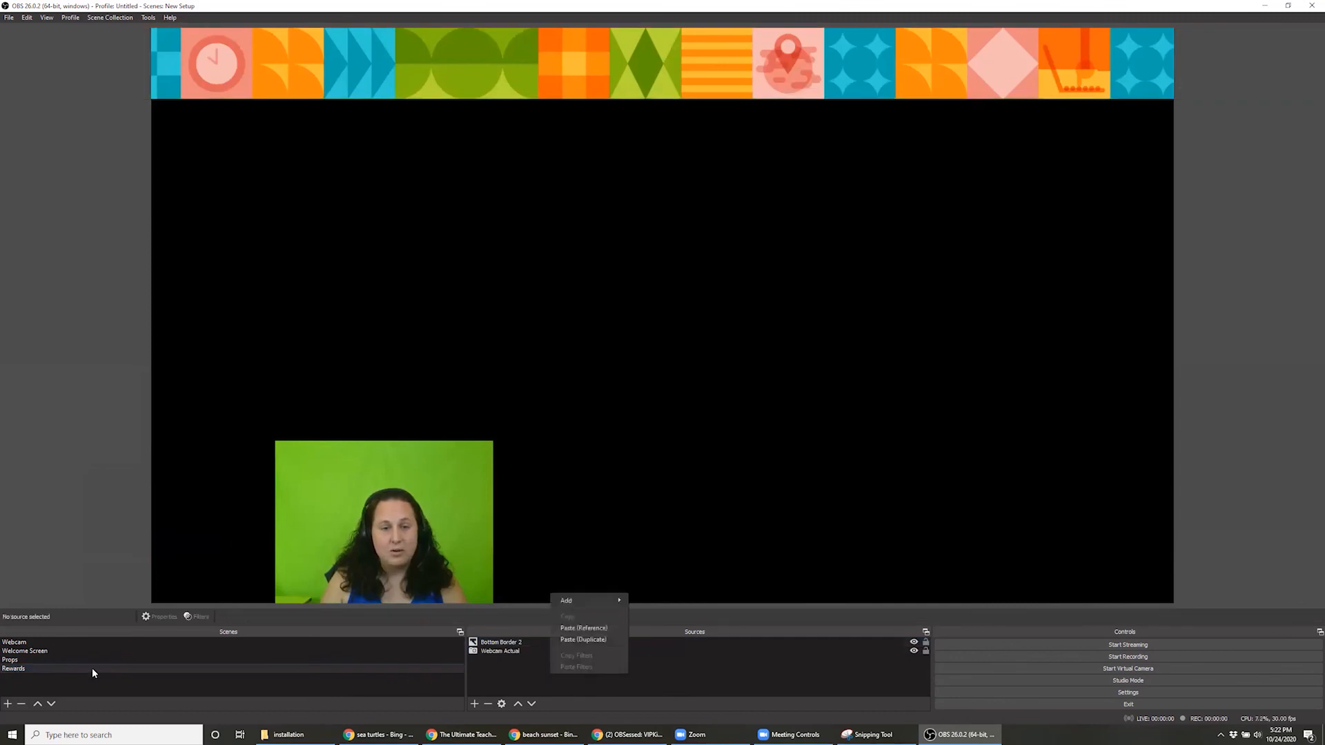
click(39, 660)
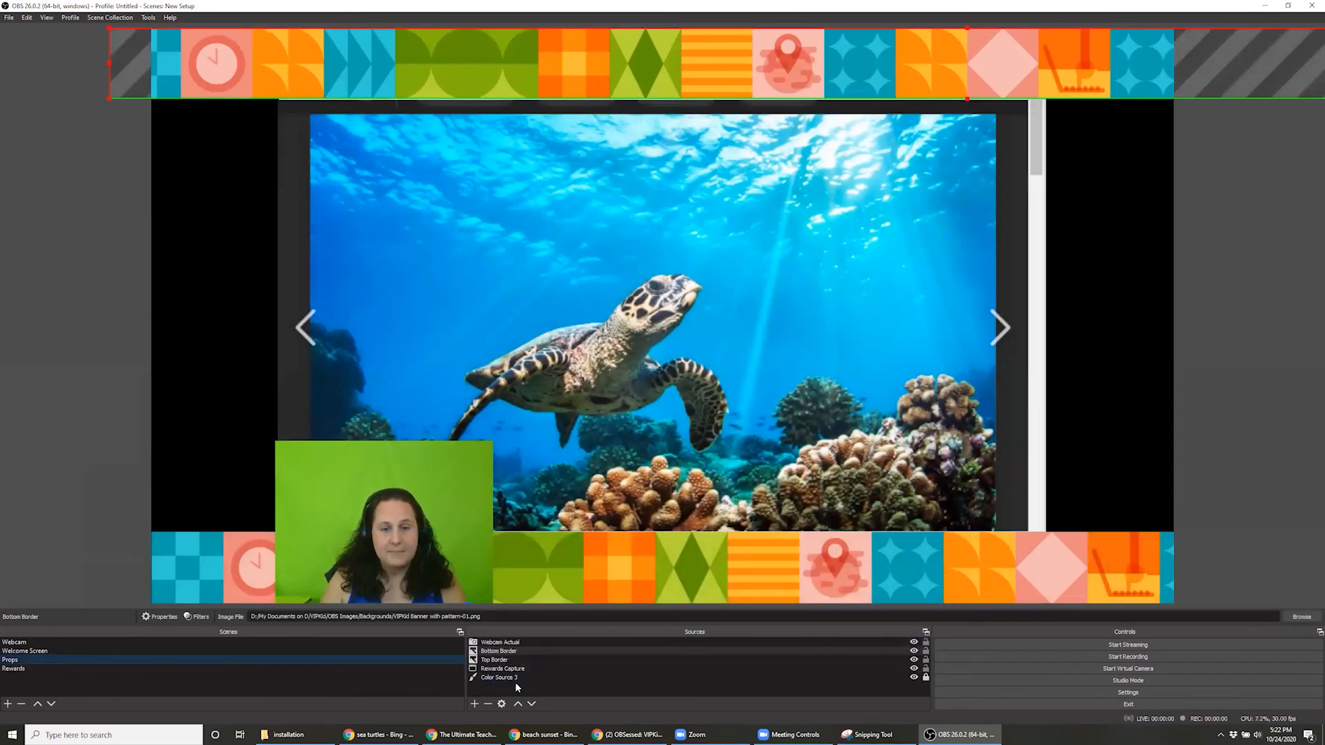
Copy the Top Border source from the Props scene and paste it as a duplicate into the Rewards scene
right_click(495, 661)
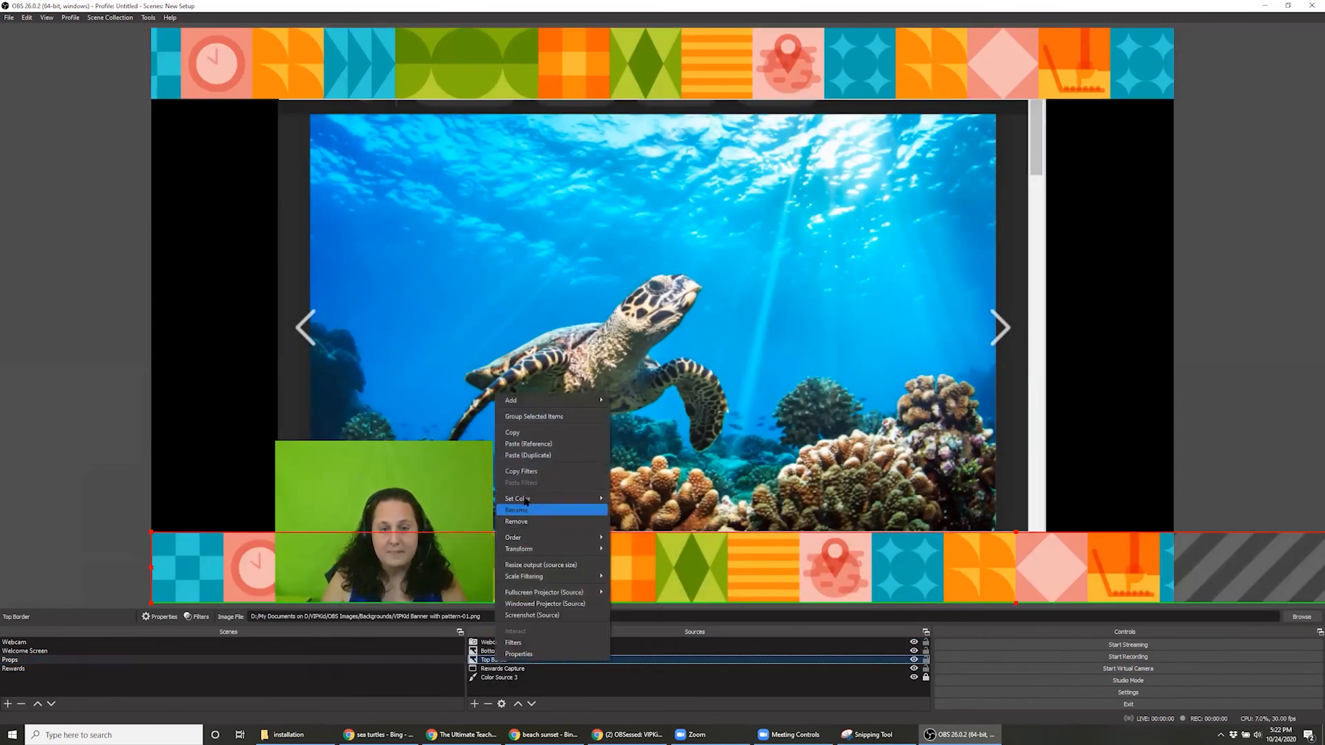
click(546, 433)
click(13, 669)
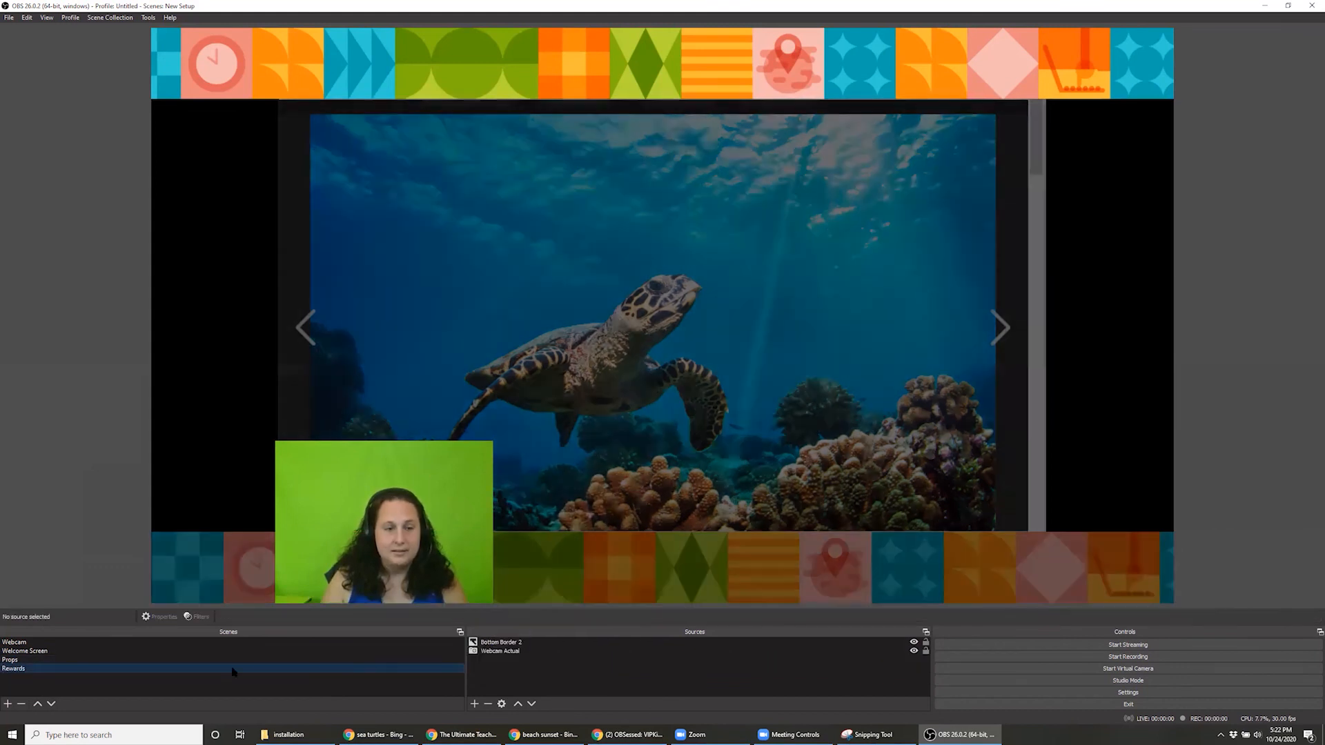
right_click(500, 670)
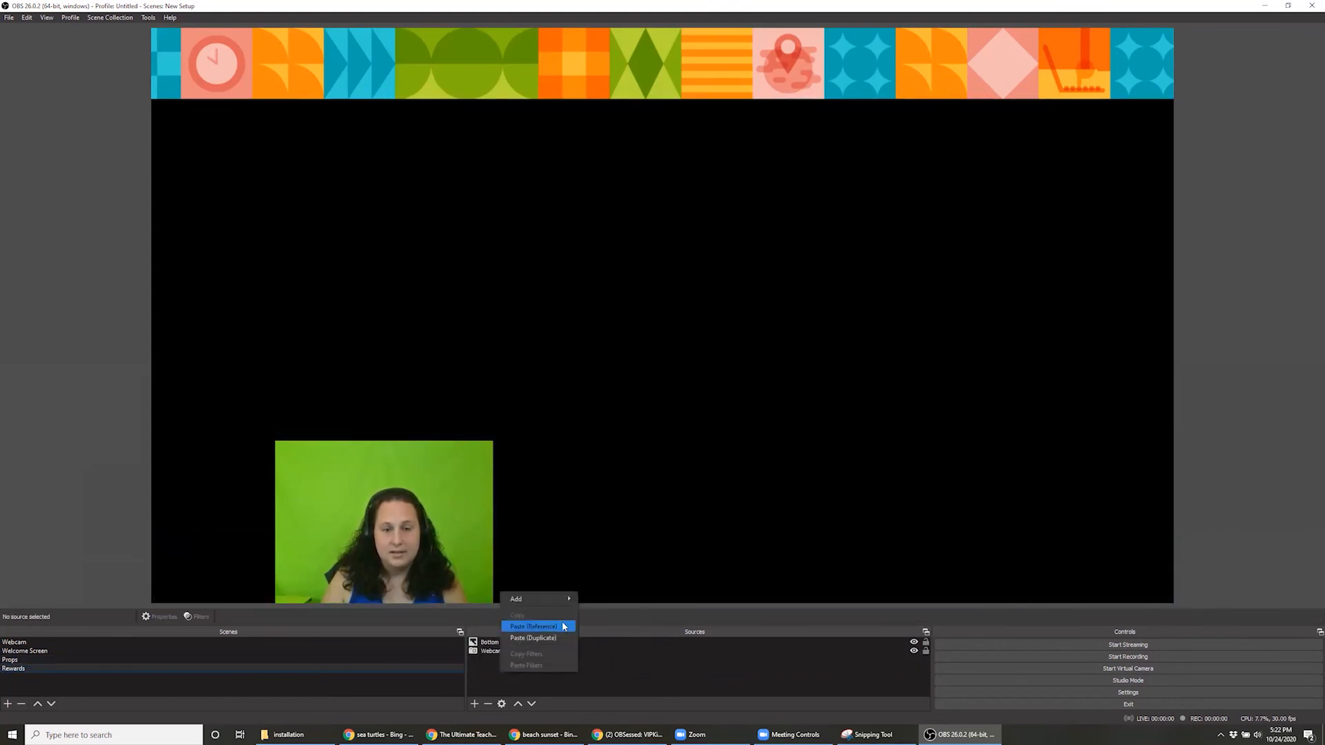
click(557, 636)
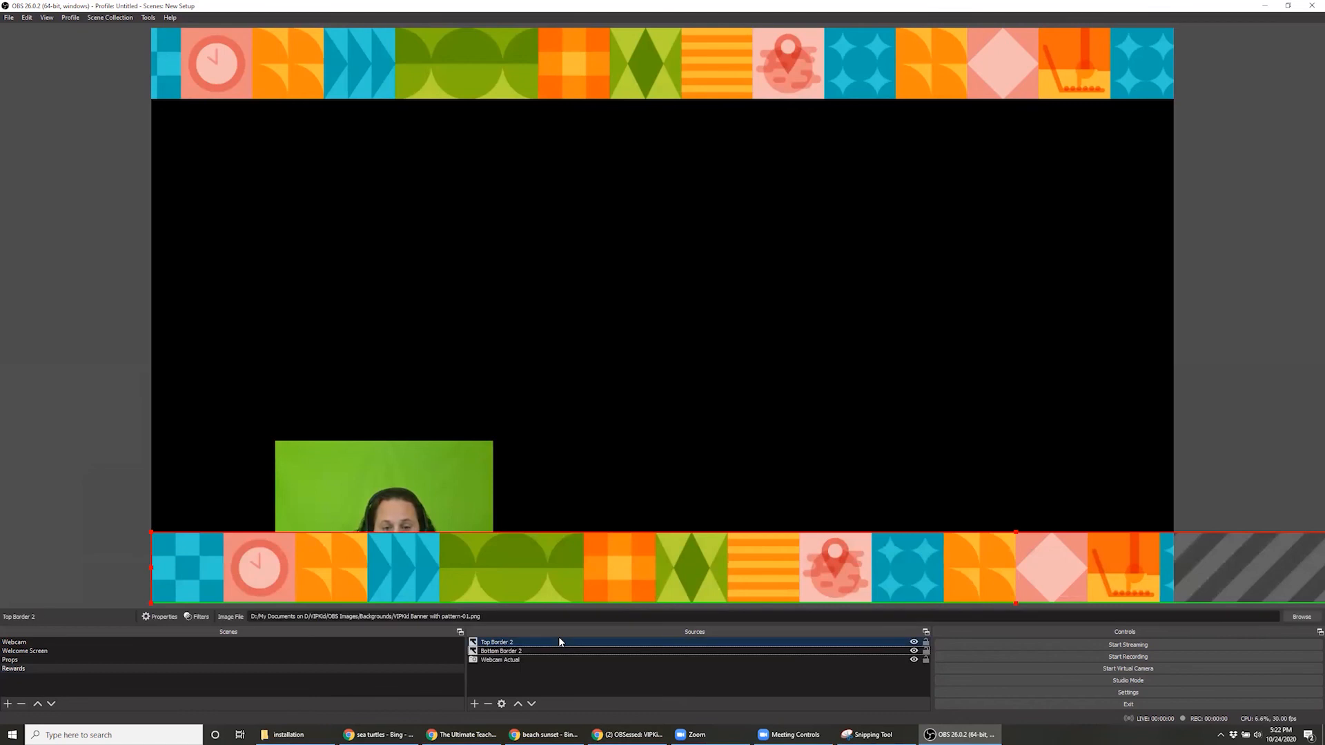
Move Webcam Actual above both border sources in the Rewards scene's source order
click(498, 660)
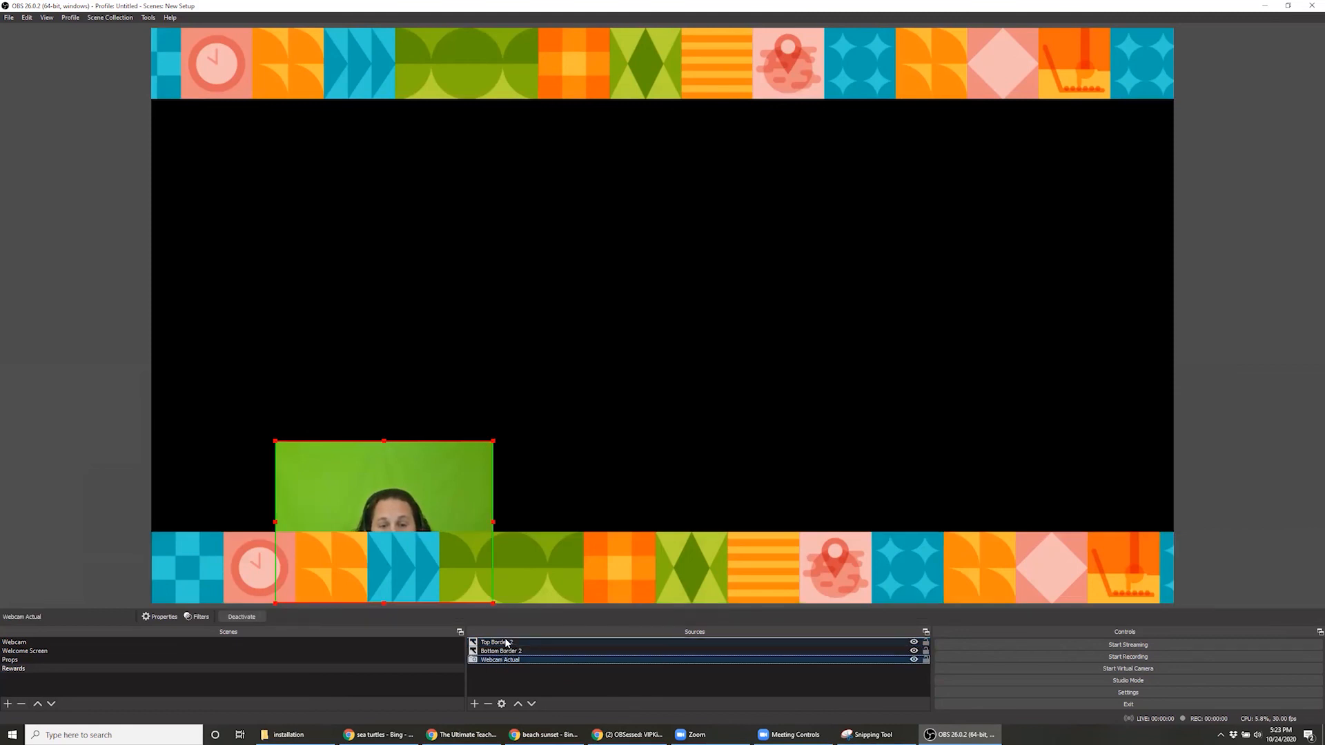
drag(506, 642, 504, 643)
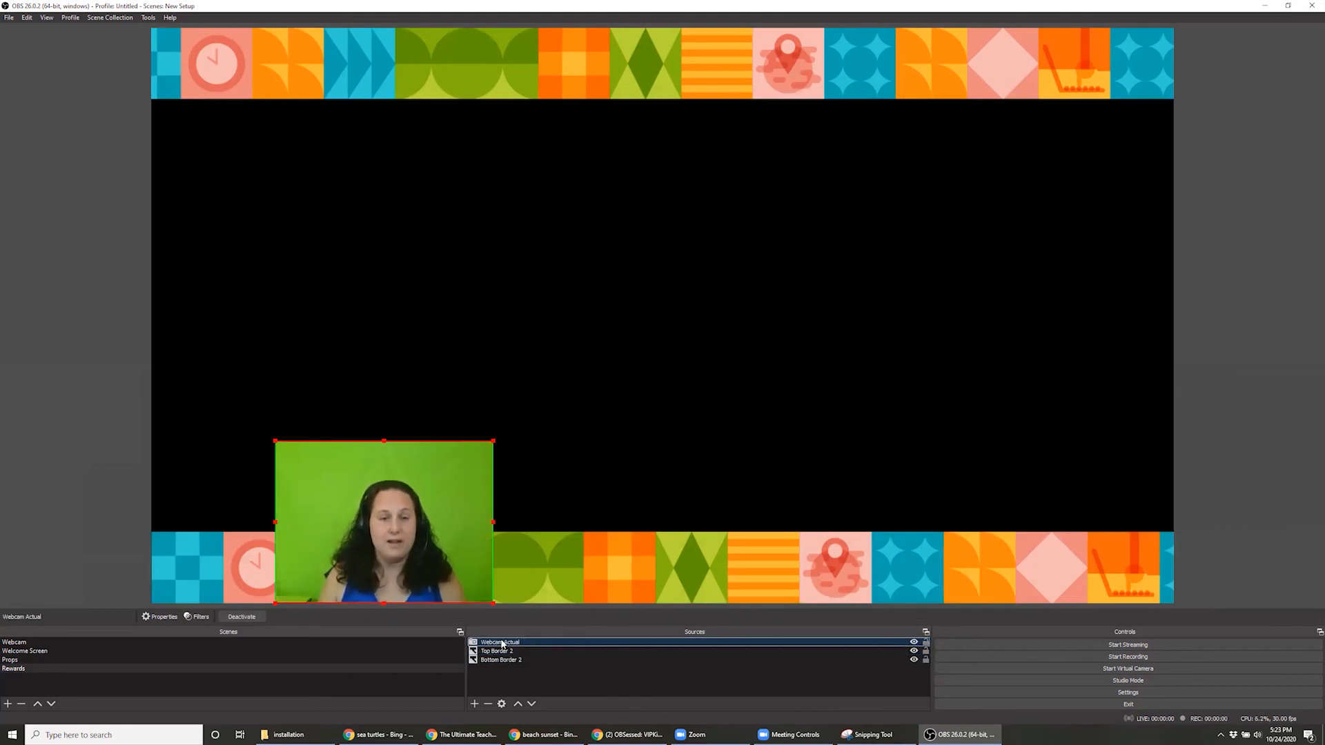
click(500, 675)
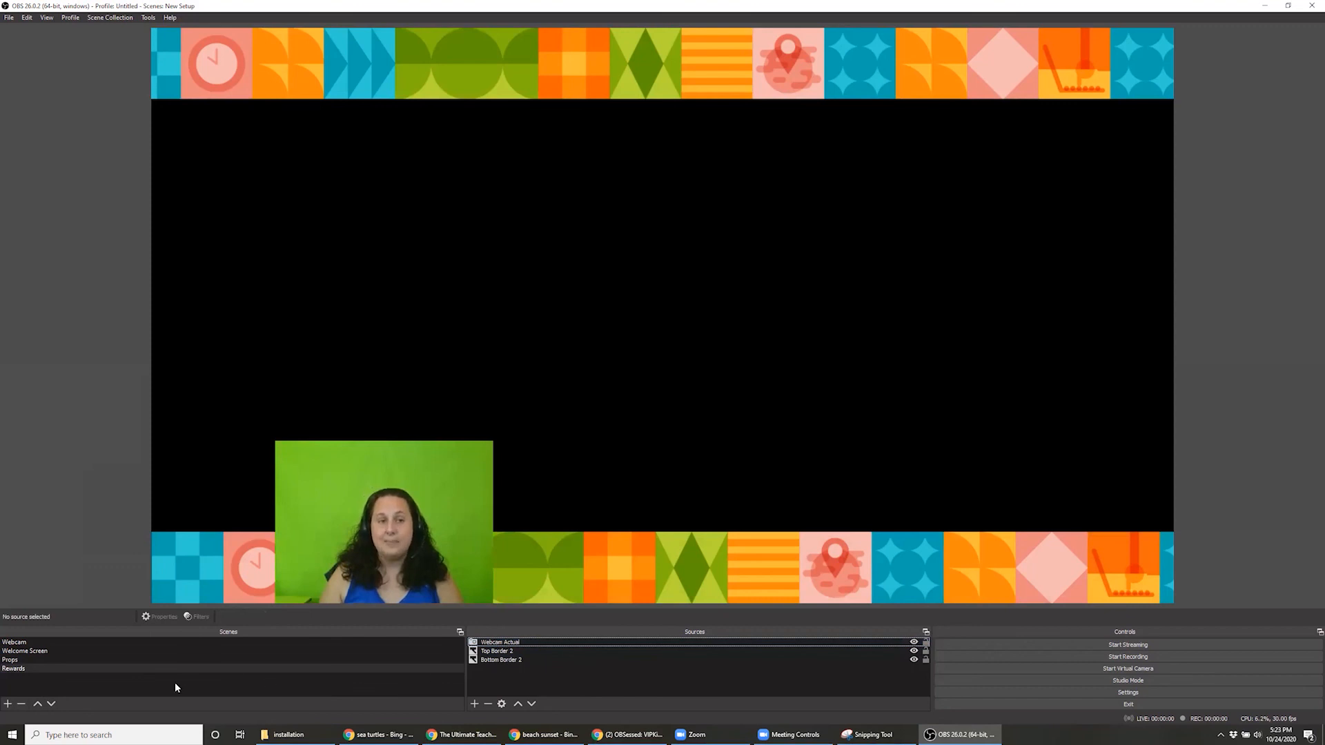
Copy Rewards Capture from the Props scene, paste it as a duplicate into Rewards, and place Webcam Actual above it in the source order
click(28, 660)
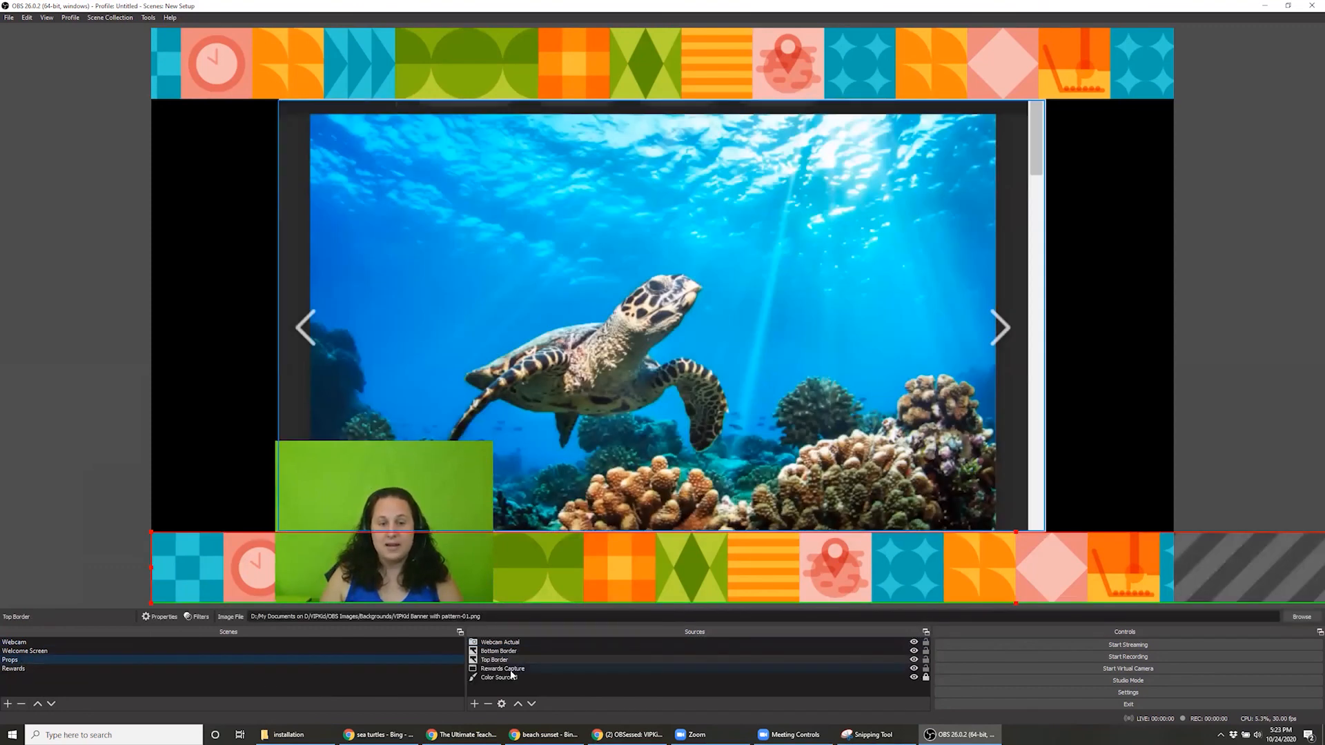
right_click(508, 673)
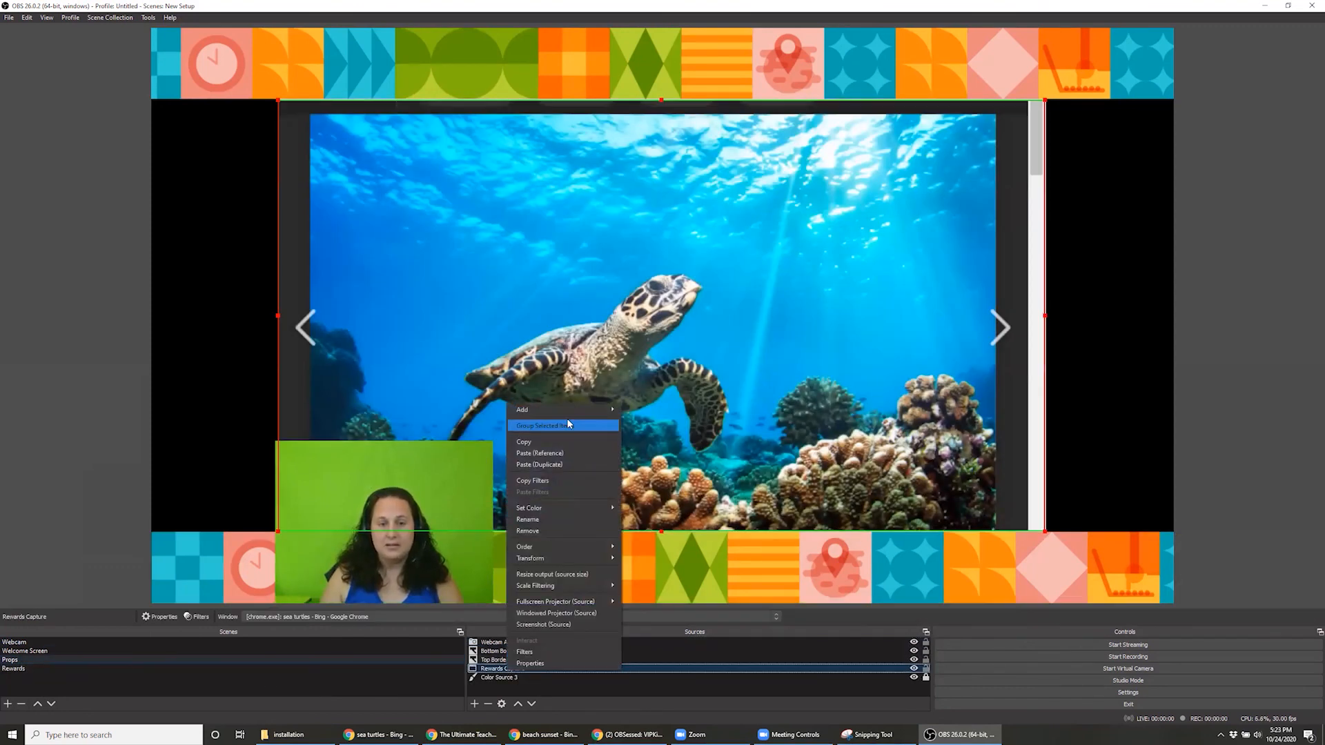
click(565, 441)
click(434, 668)
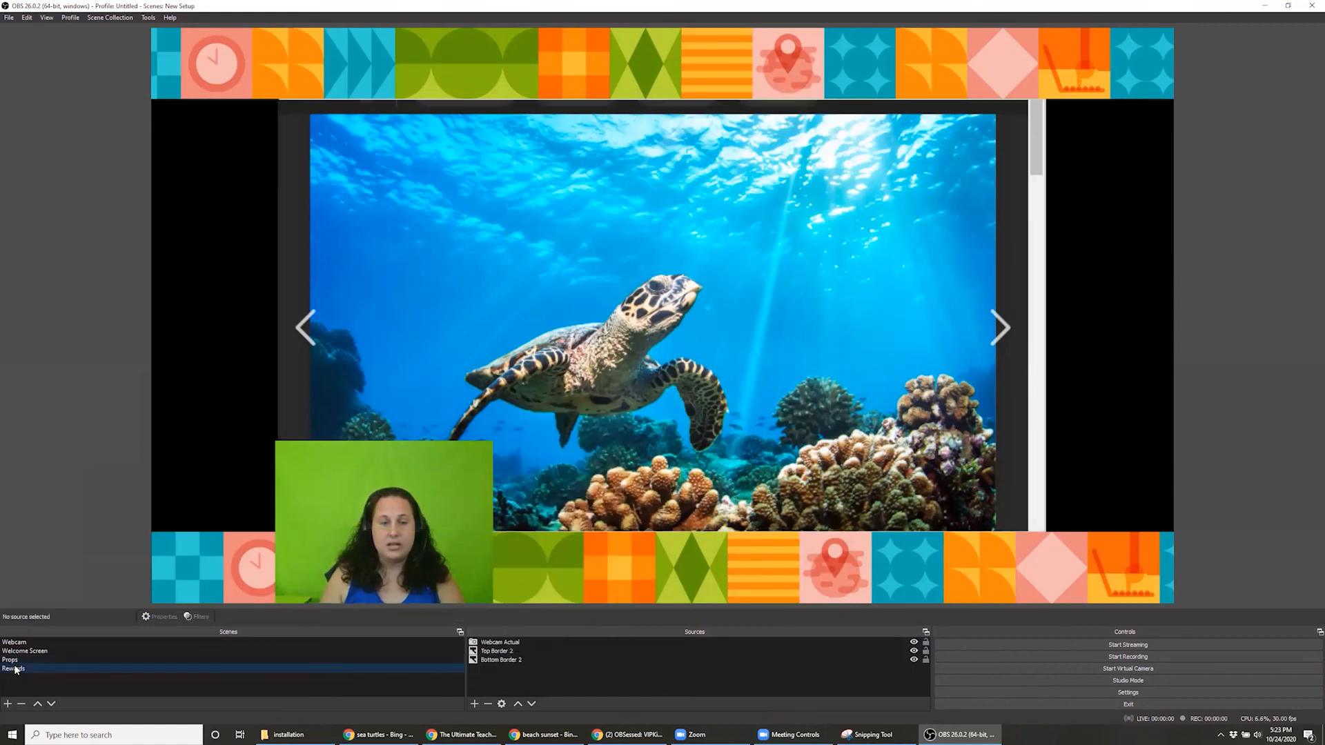
right_click(487, 679)
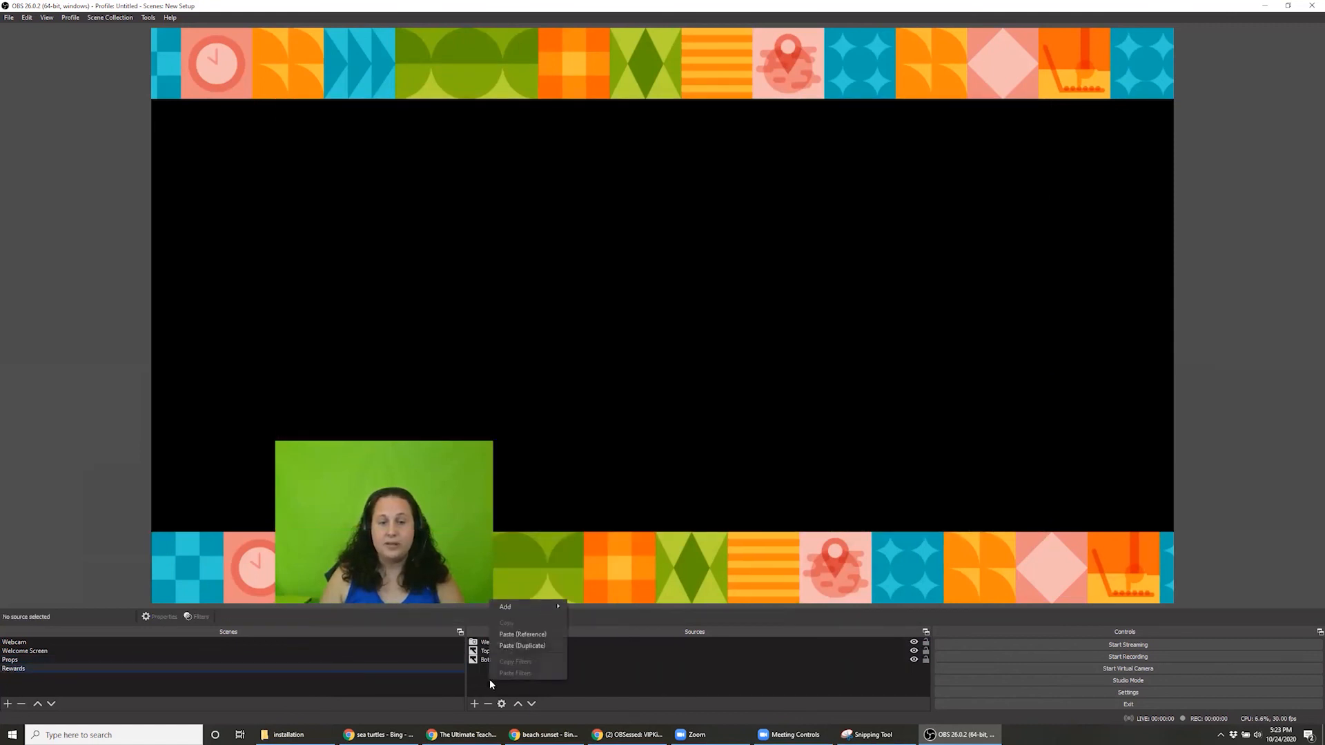
click(552, 642)
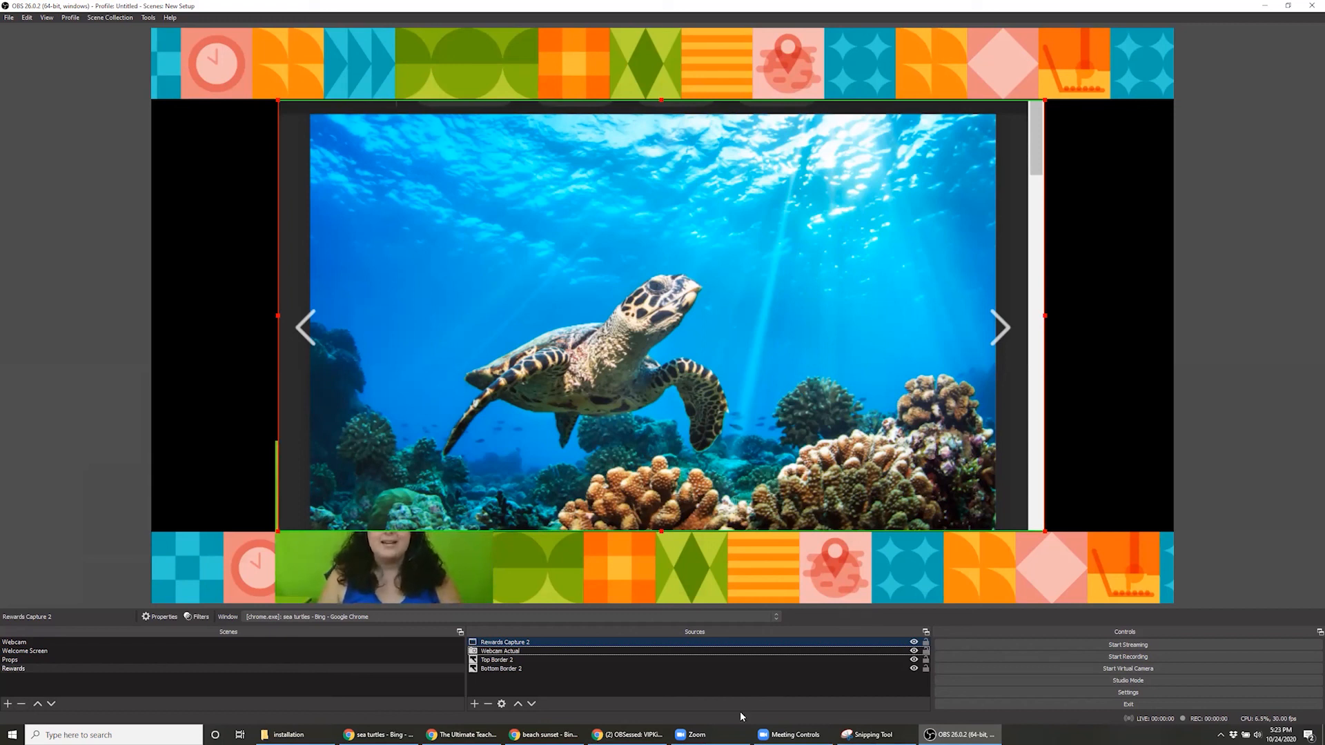
click(503, 651)
drag(500, 642, 506, 642)
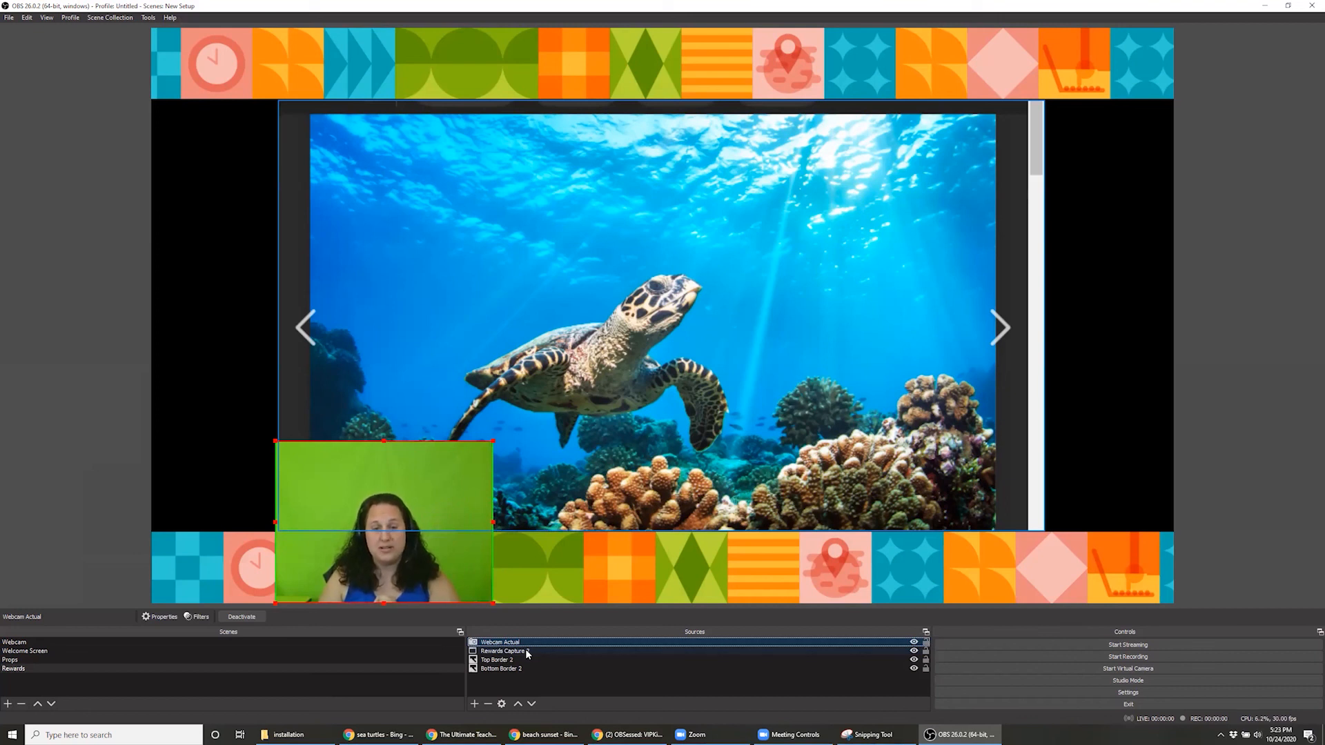
Set Rewards Capture 2 to capture the Ultimate Teacher vs Student Halloween Google Slides window, and compare the Rewards scene with Props
double_click(527, 651)
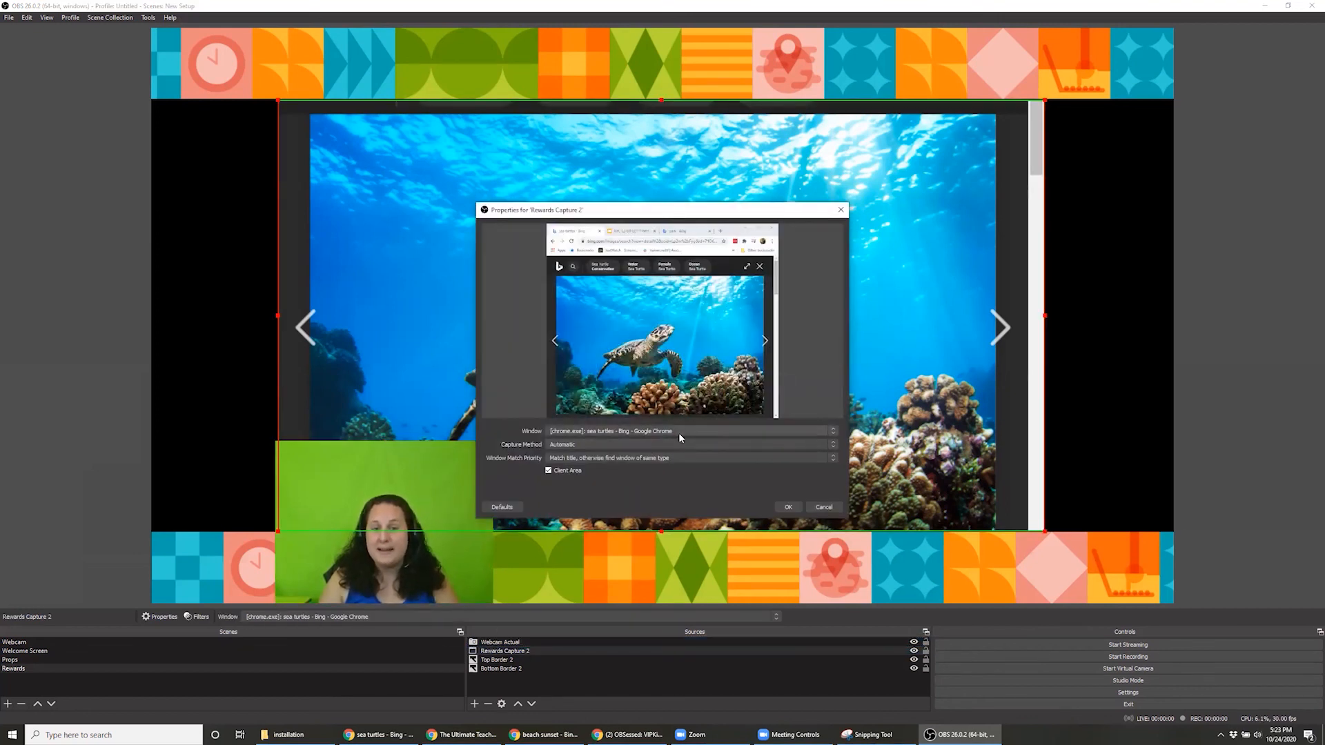
click(826, 511)
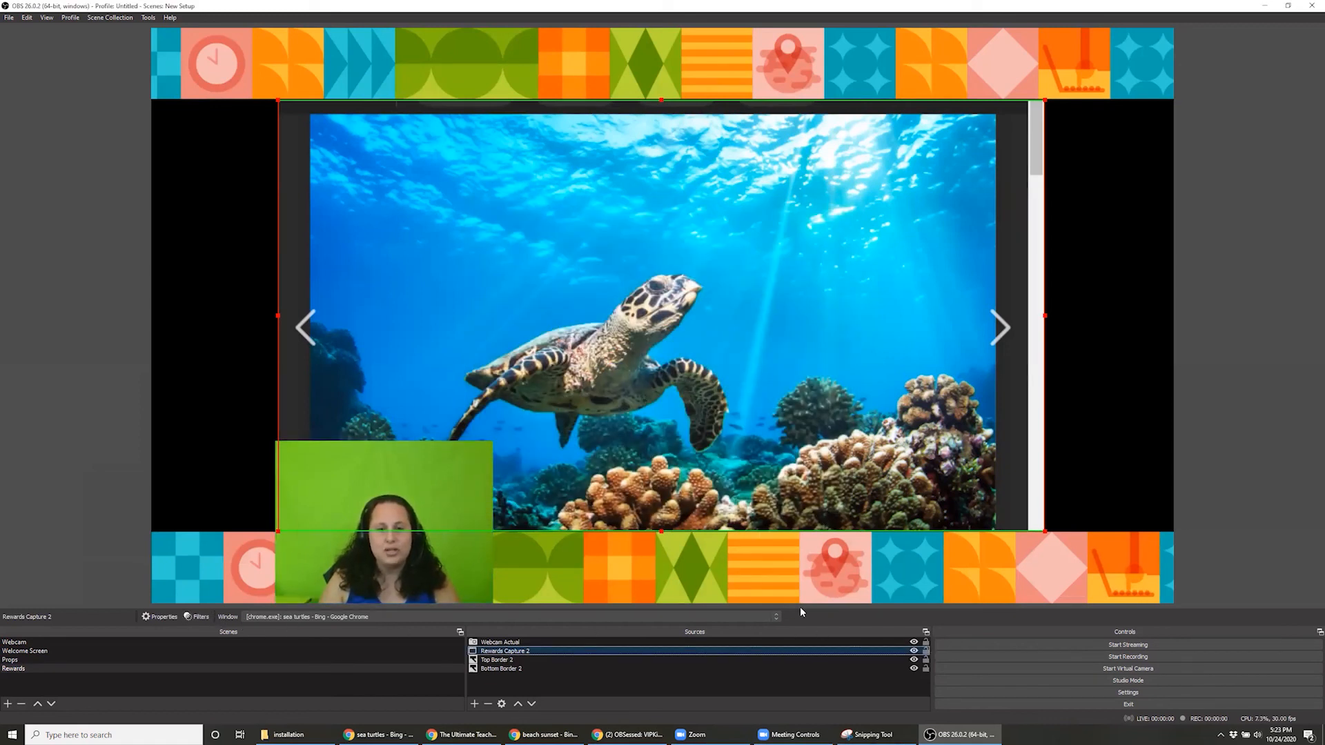
click(321, 616)
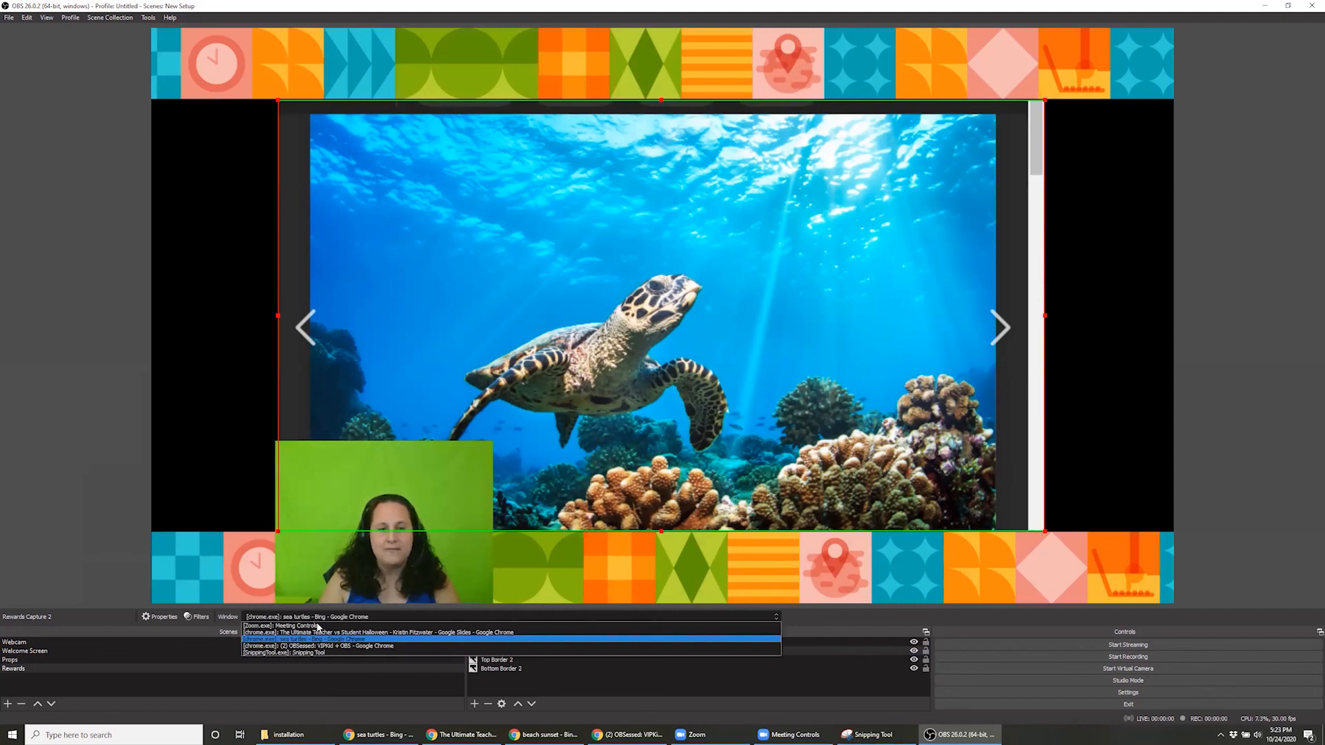
click(345, 632)
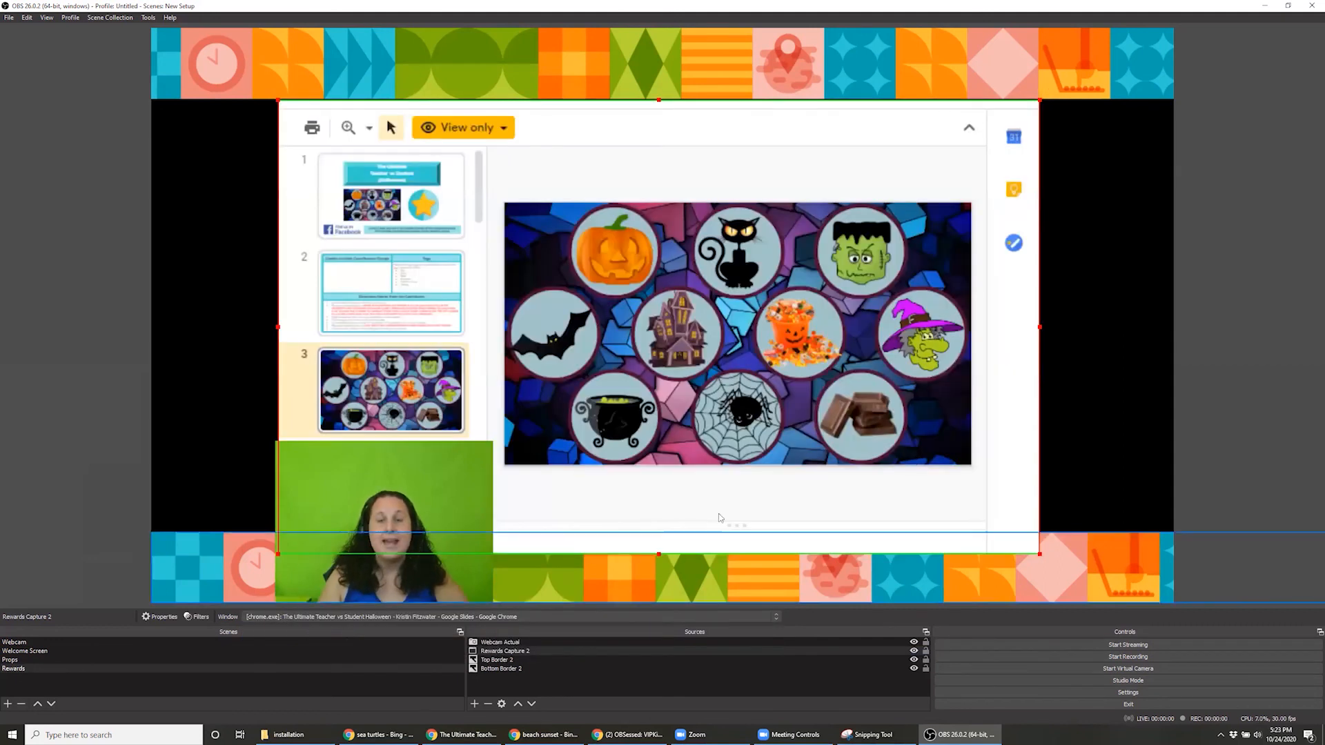
click(12, 661)
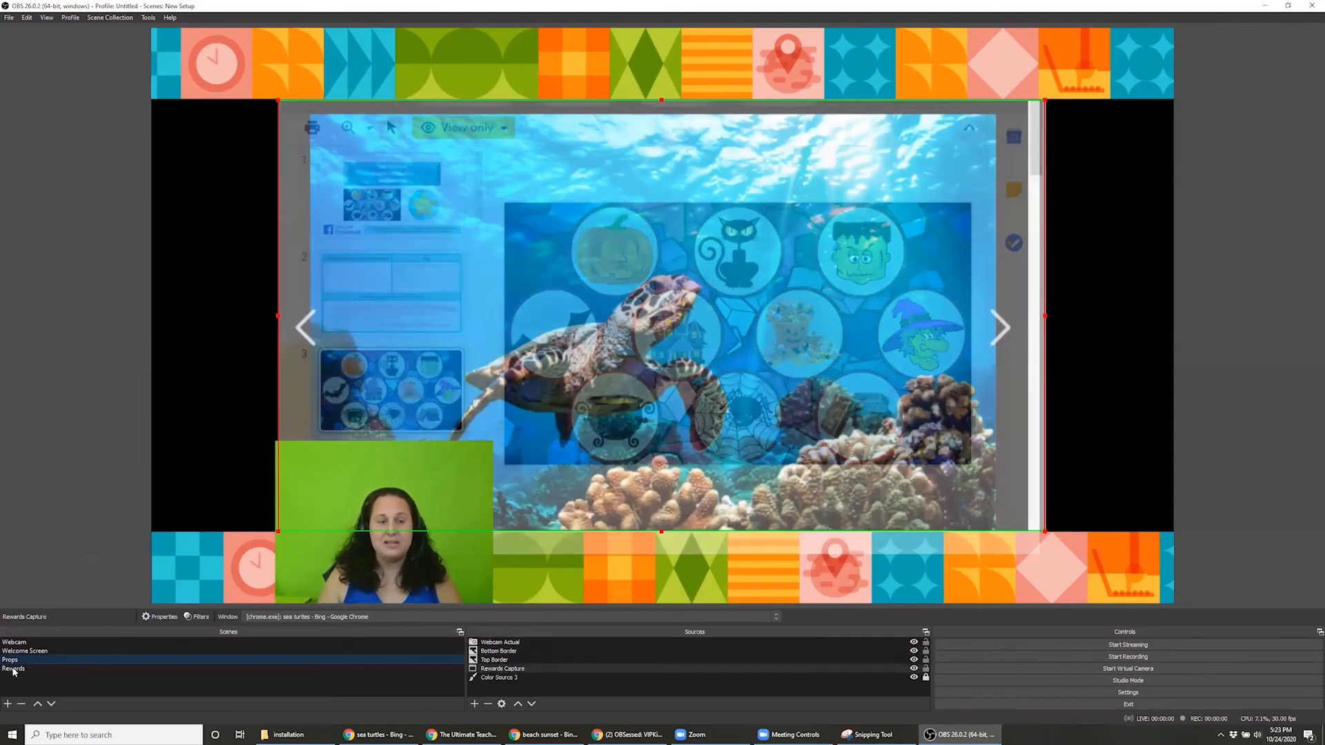
click(12, 670)
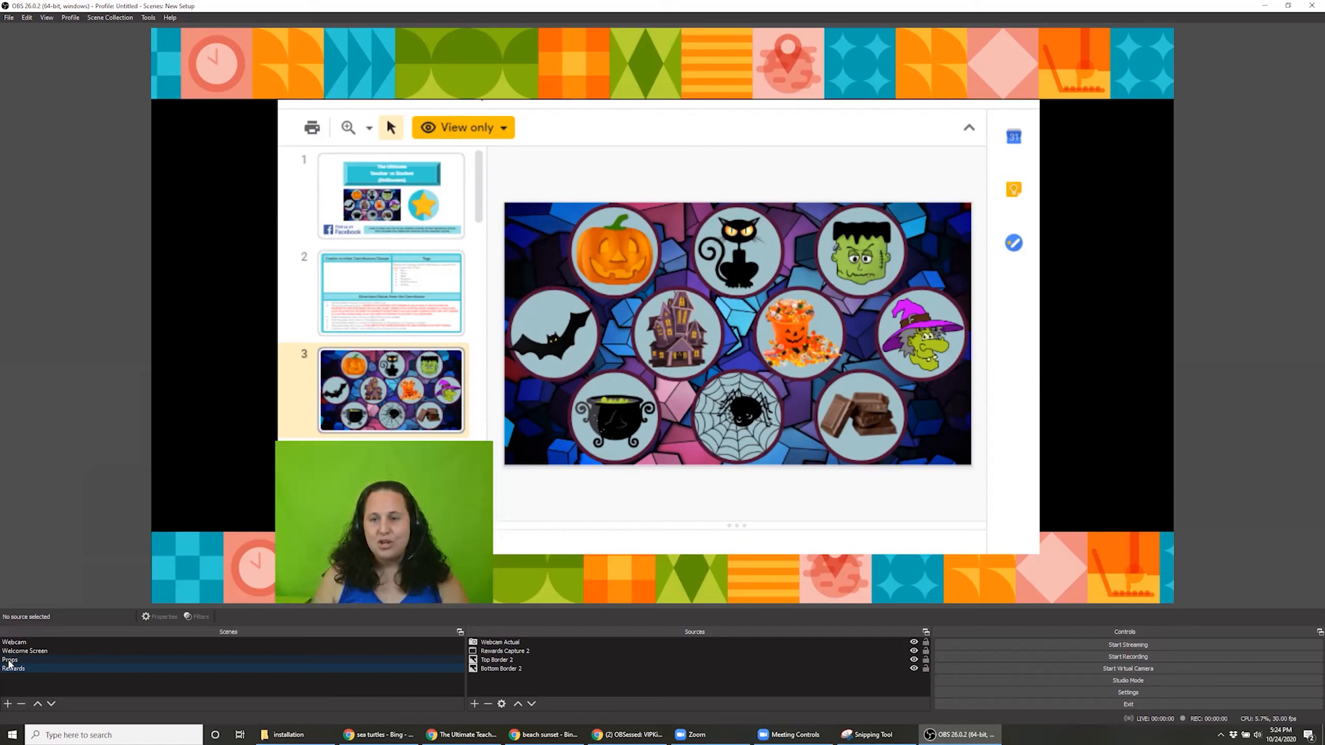
Start the virtual camera and reduce the maximized OBS window to a small one over the desktop
click(1033, 669)
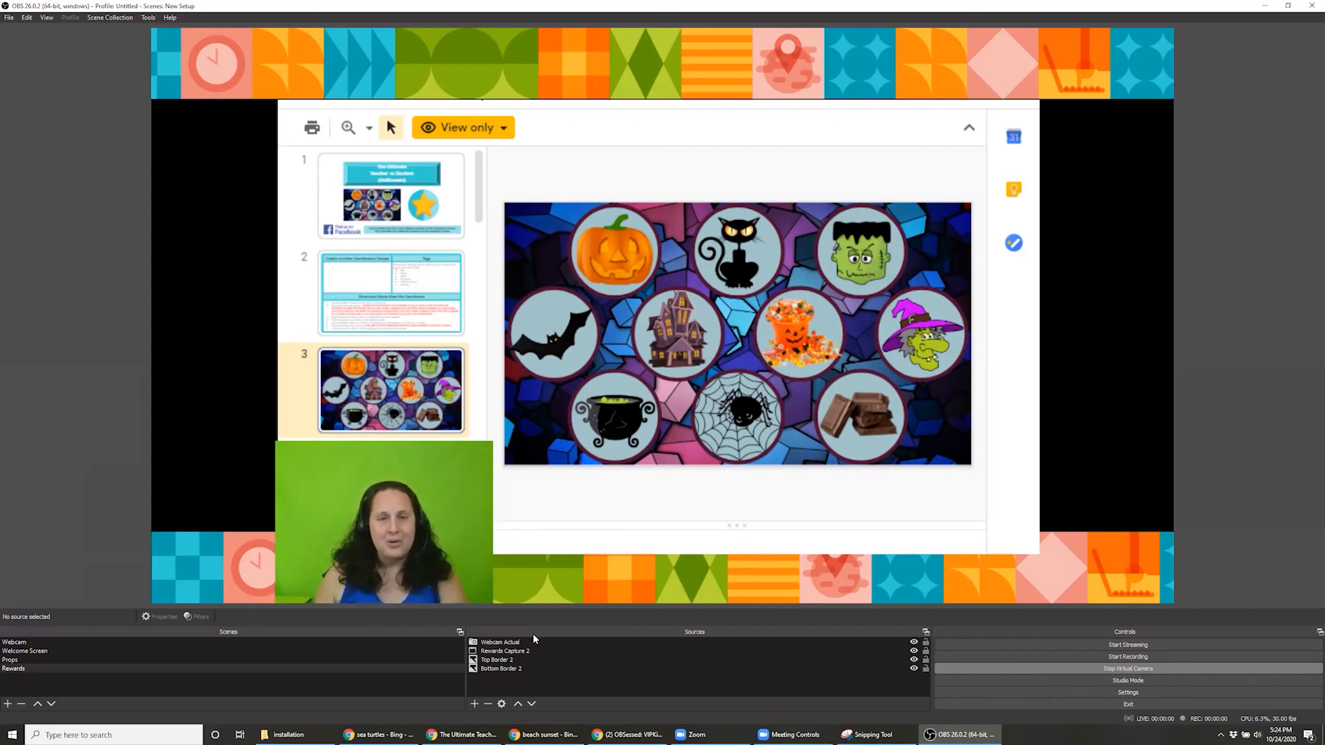
click(1288, 5)
drag(993, 64, 885, 442)
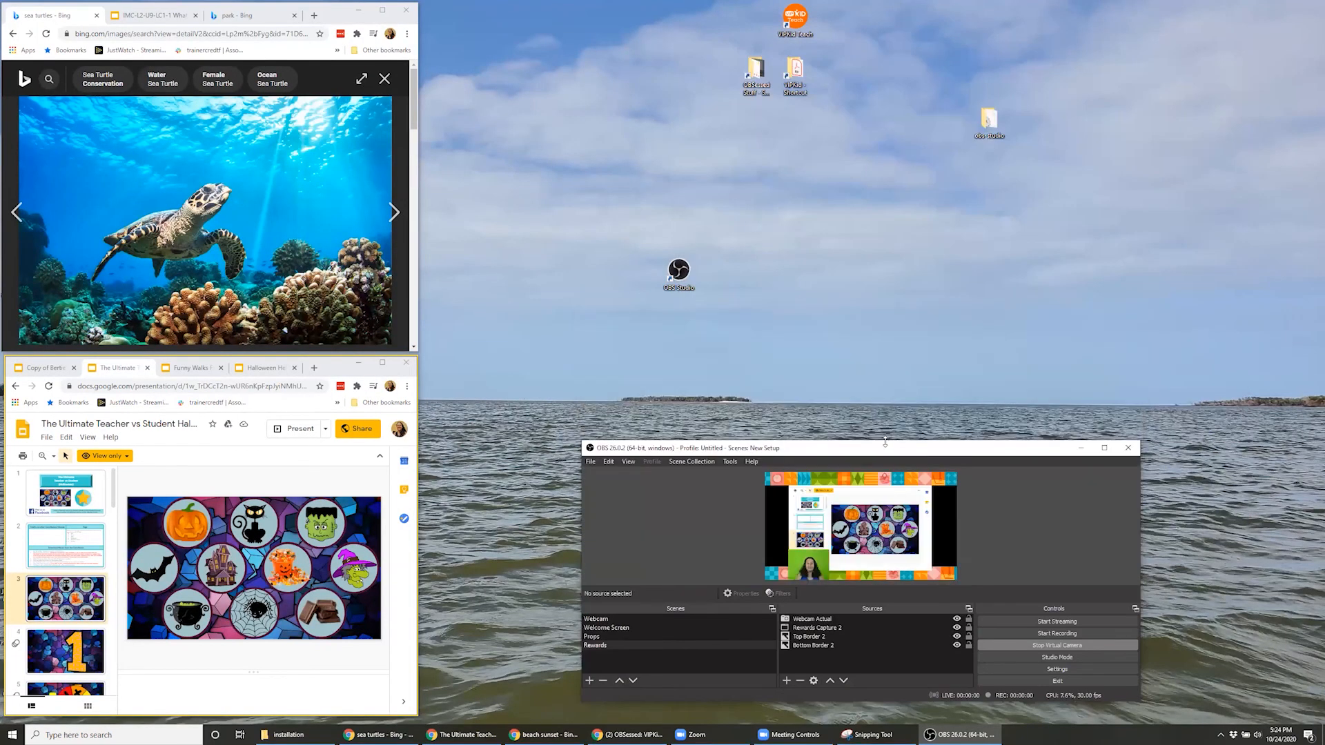
Detach the Scenes, Sources and Controls docks from the main window as separate floating windows
drag(698, 611, 526, 314)
drag(690, 611, 719, 309)
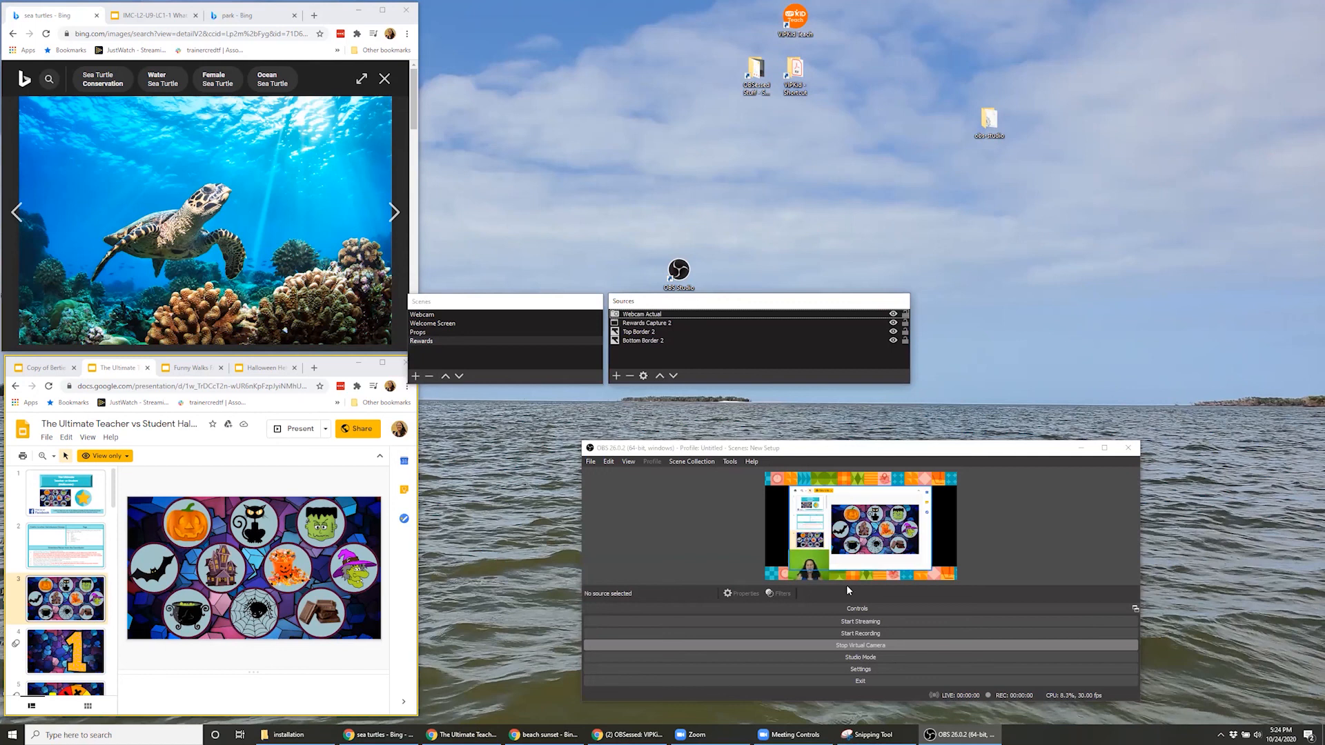
drag(857, 609, 911, 220)
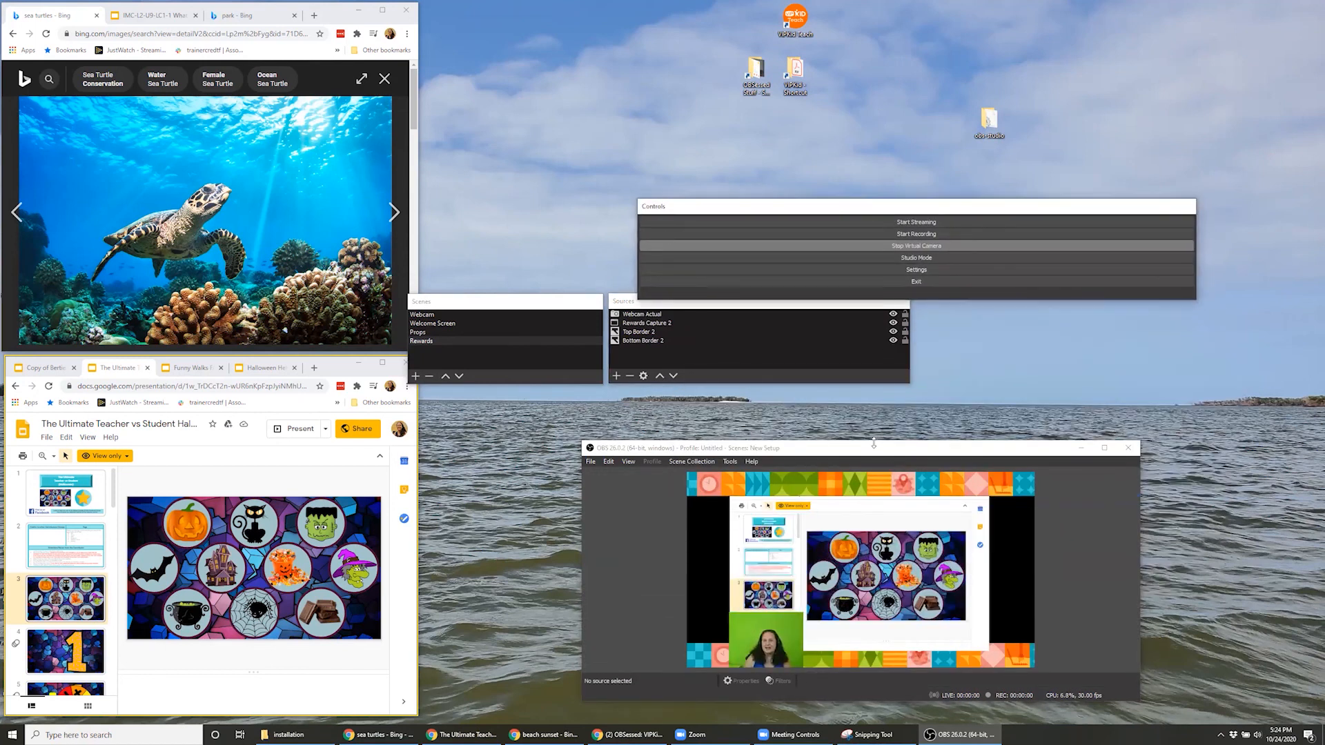
Shorten the main preview window and arrange it beside the floating Scenes and Sources docks along the desktop's lower edge
drag(874, 442, 855, 518)
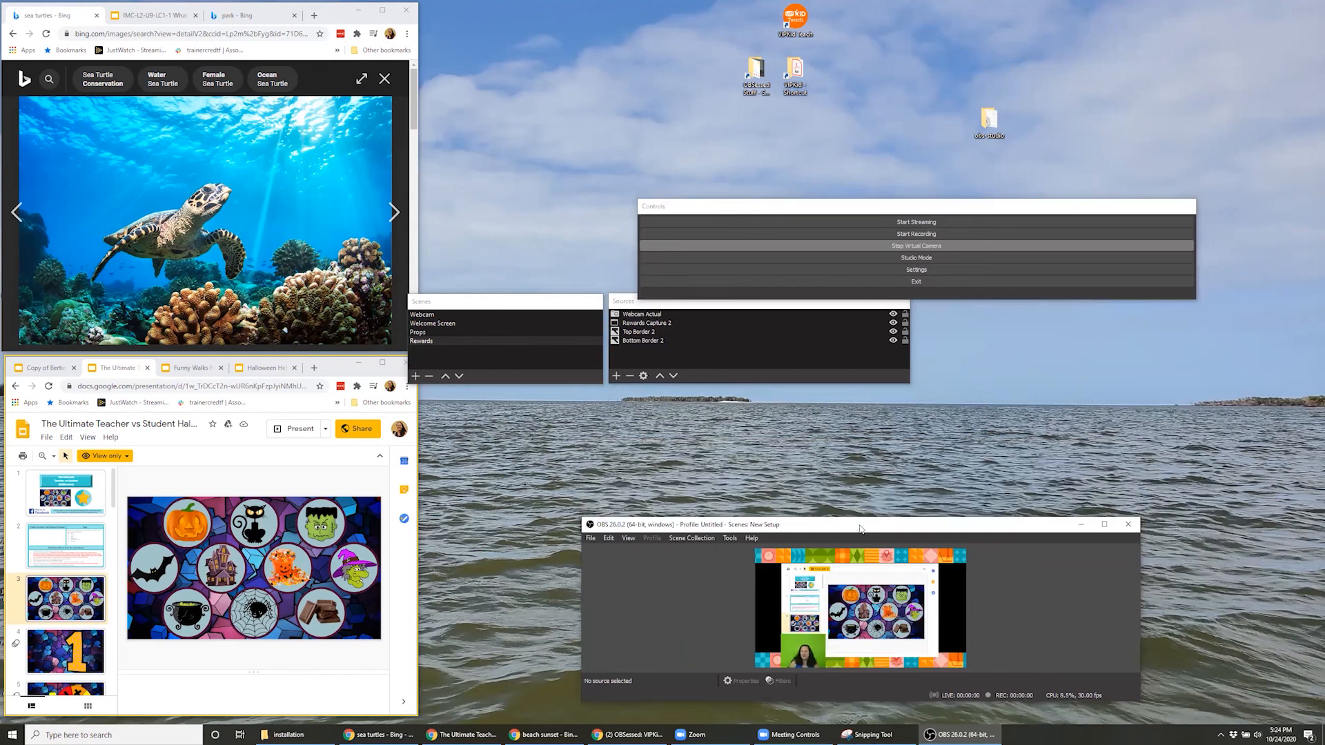
drag(860, 529, 1038, 557)
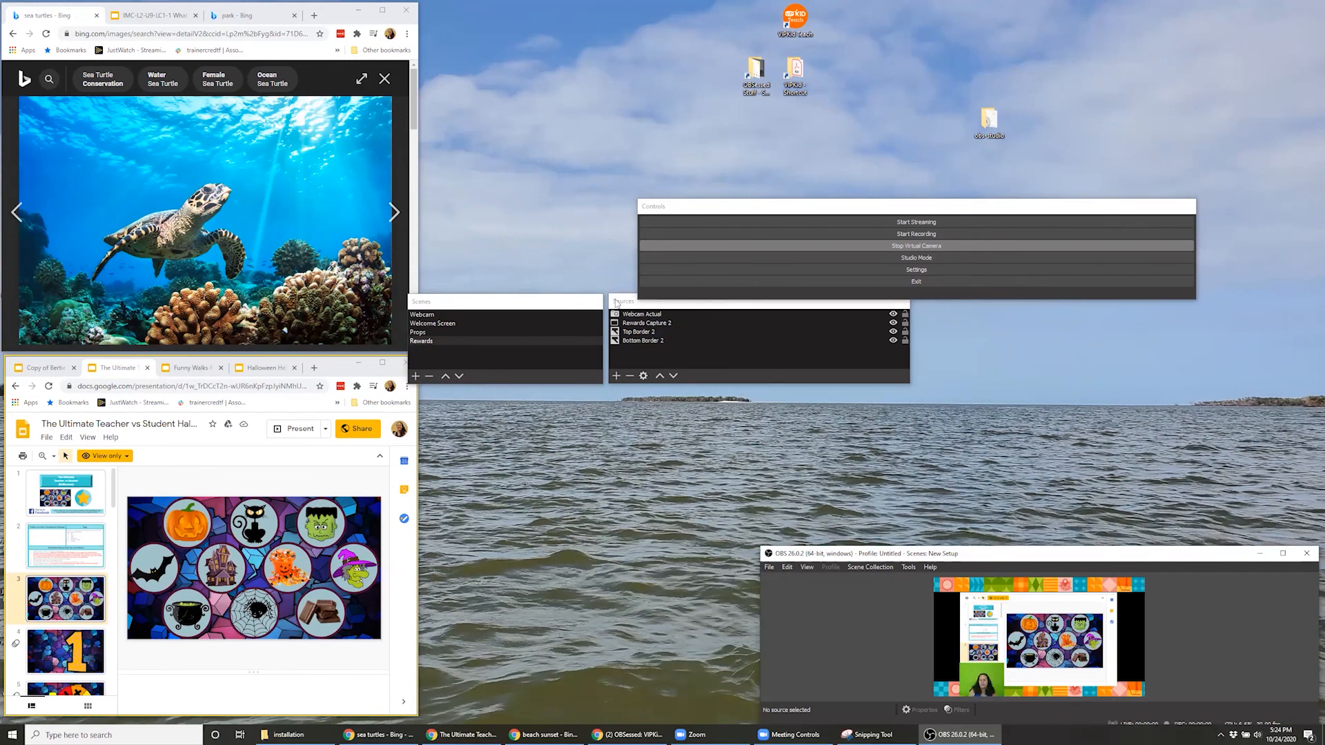
click(493, 341)
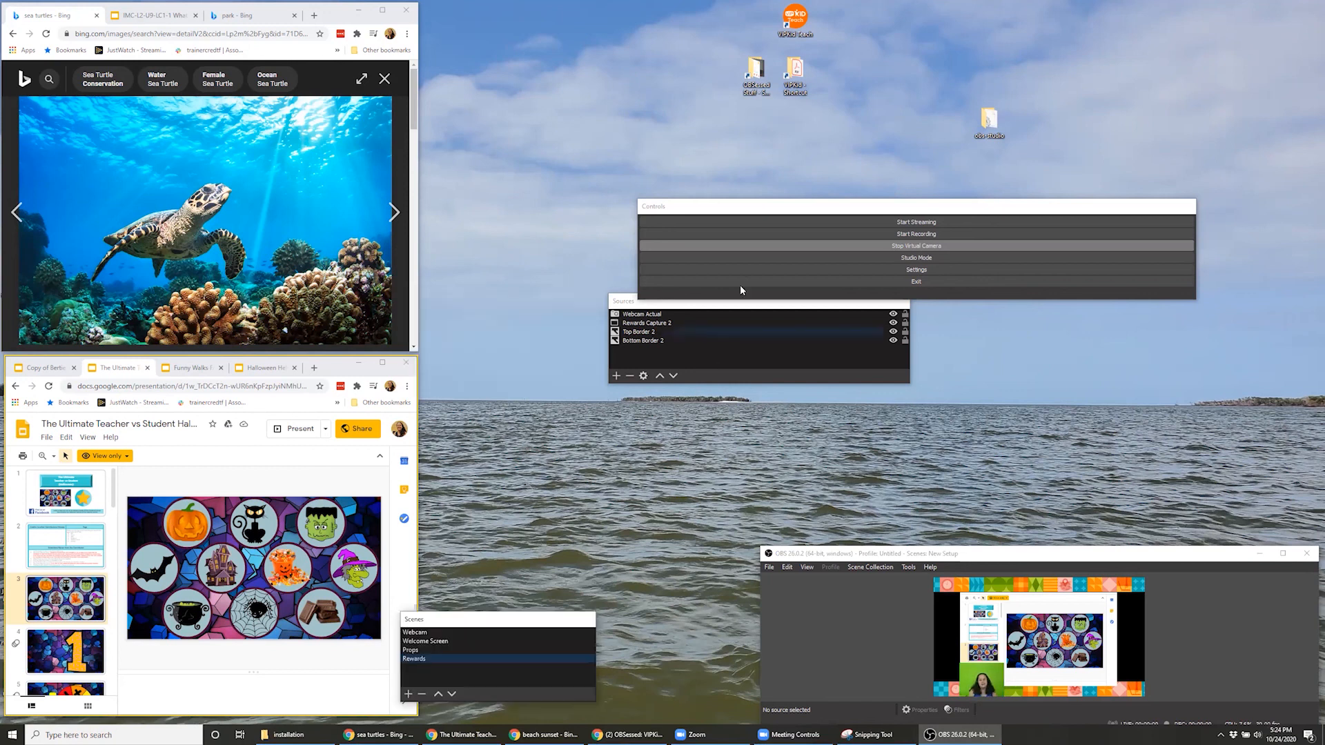
click(742, 306)
drag(741, 310, 712, 636)
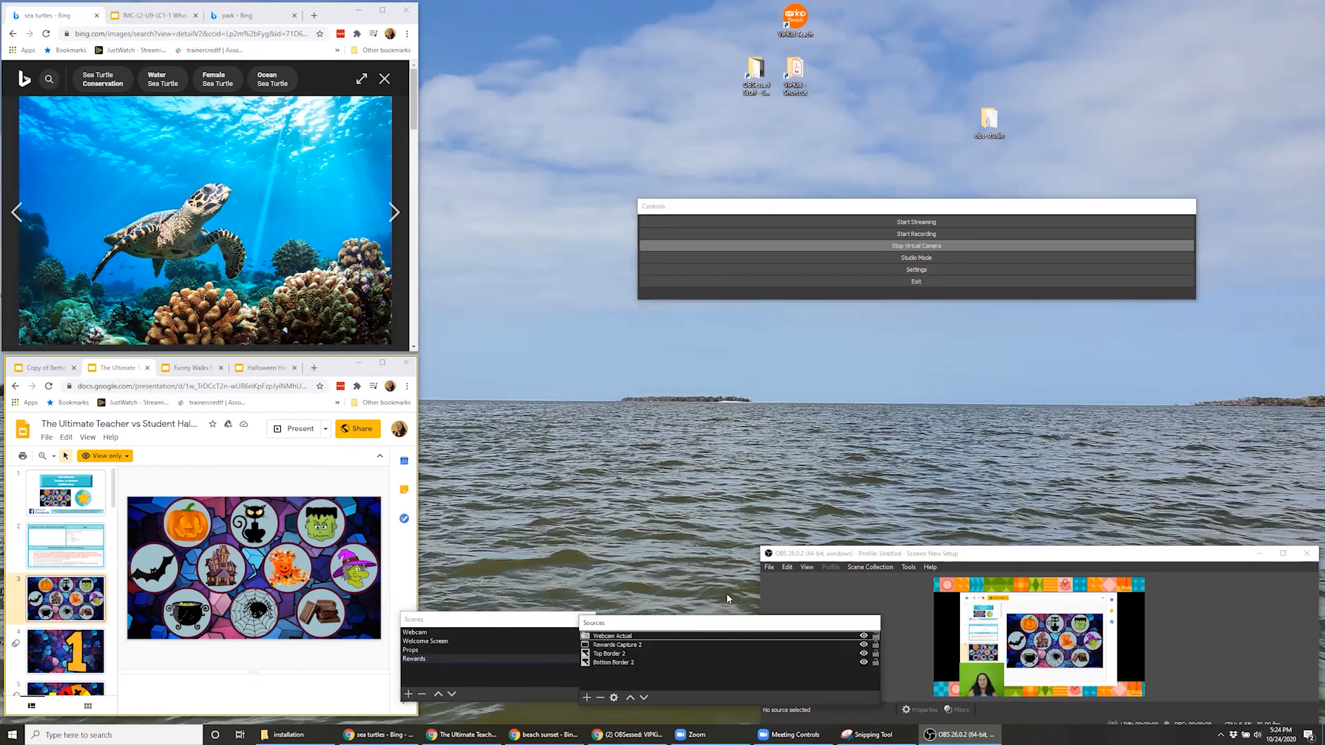
Narrow the floating Controls dock and redock it beside the preview, and narrow the floating Sources dock to uncover the preview window
drag(1195, 241, 730, 211)
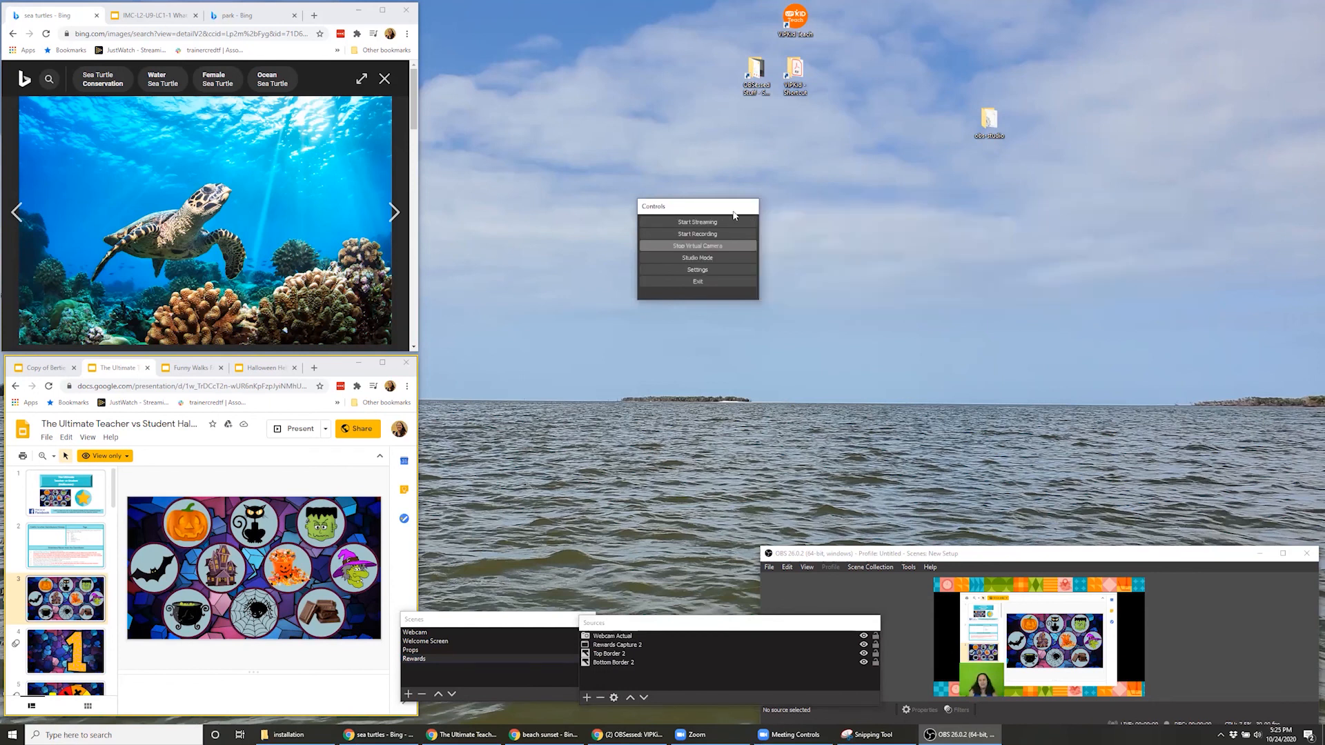
double_click(733, 215)
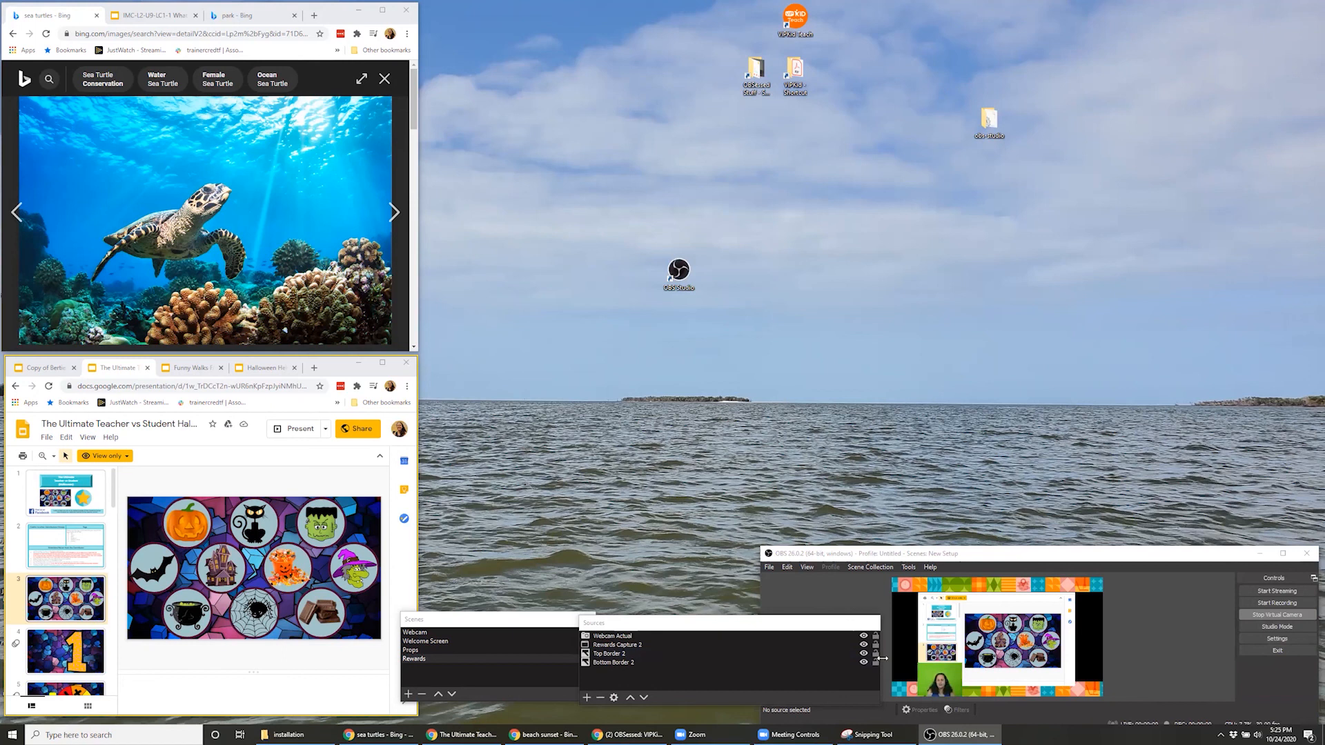
drag(882, 658, 800, 665)
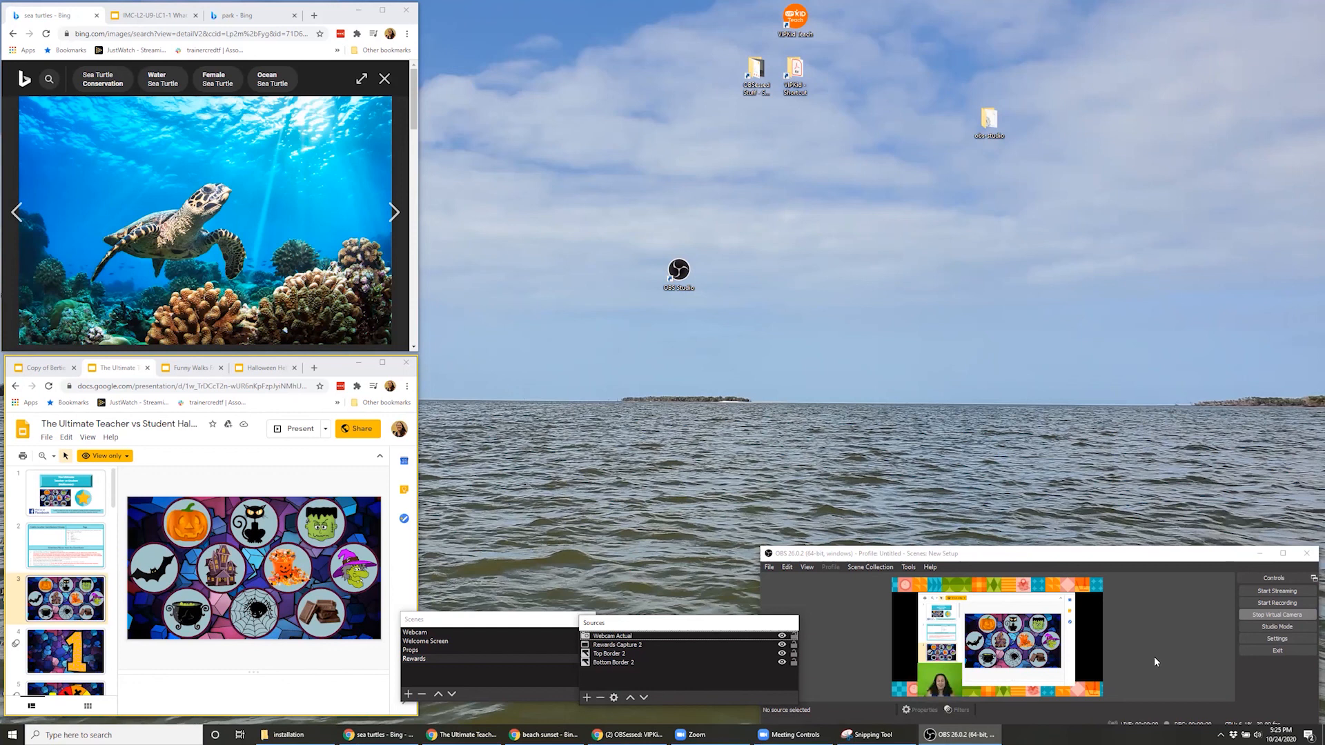
Switch the live output to the Webcam scene
click(433, 632)
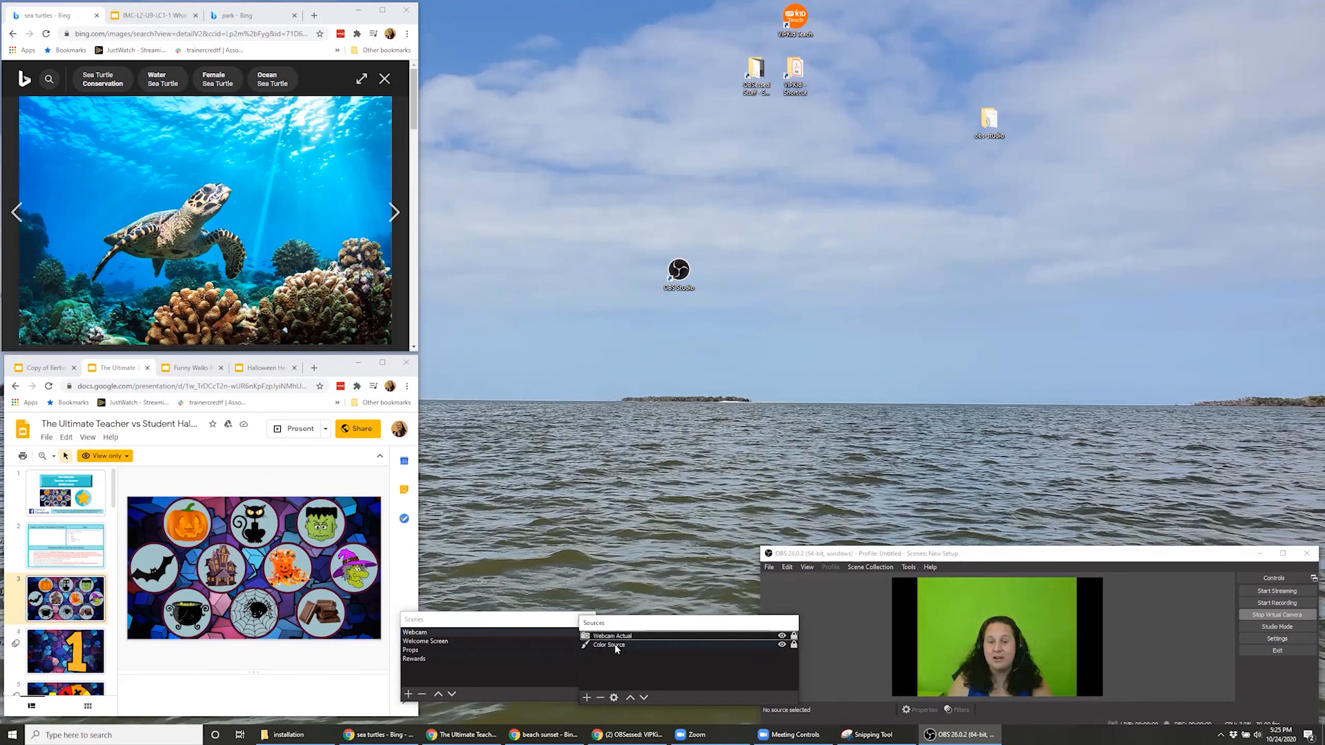
Select the Color Source in the Webcam scene, and switch the live output to the Props scene
click(616, 646)
drag(730, 640, 726, 647)
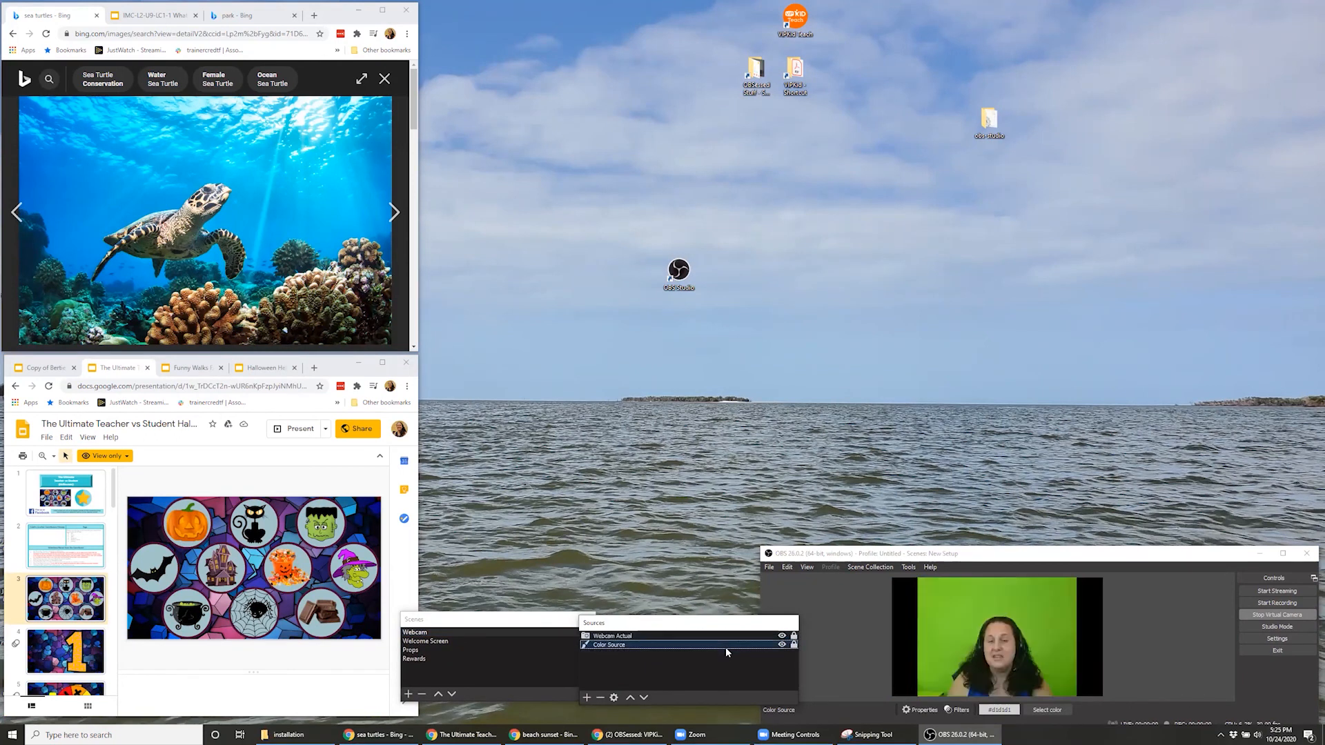
click(476, 651)
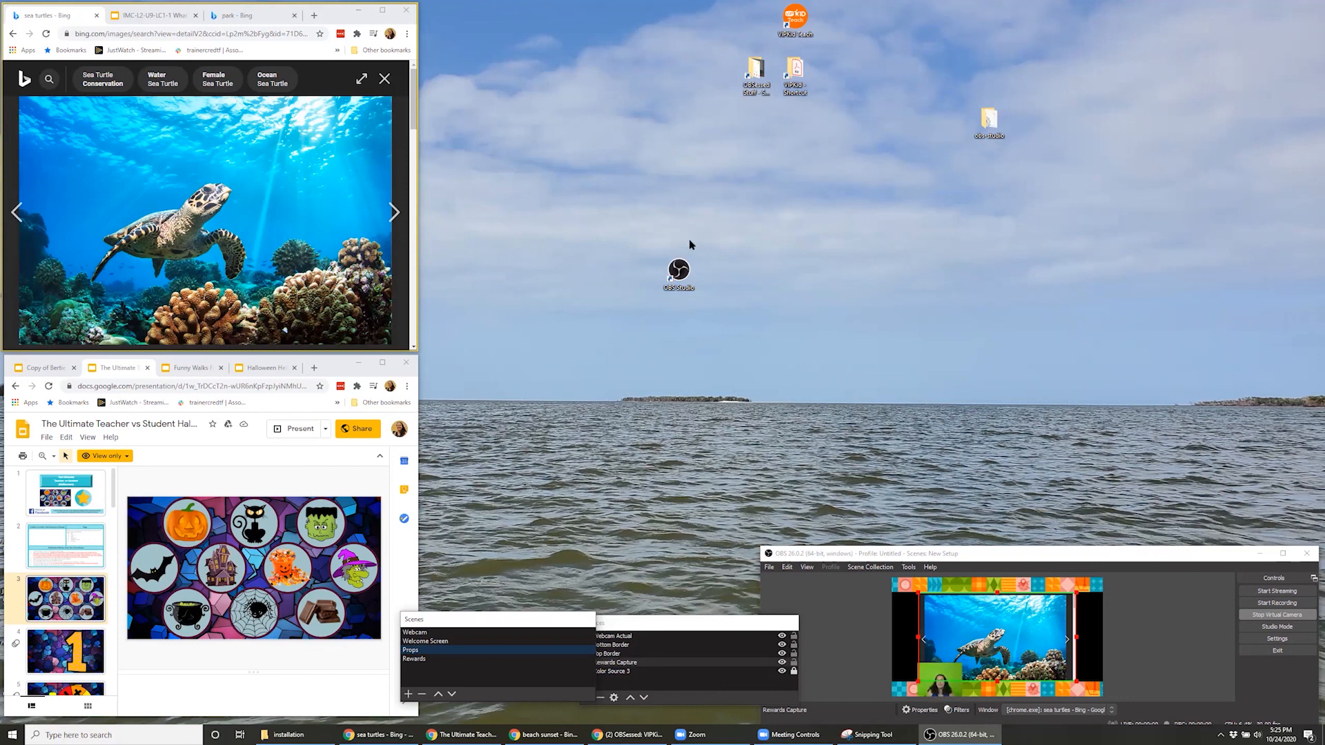
Close the sea turtles browser window and set Rewards Capture to capture the Chrome window showing The Ultimate Teacher slides
click(406, 10)
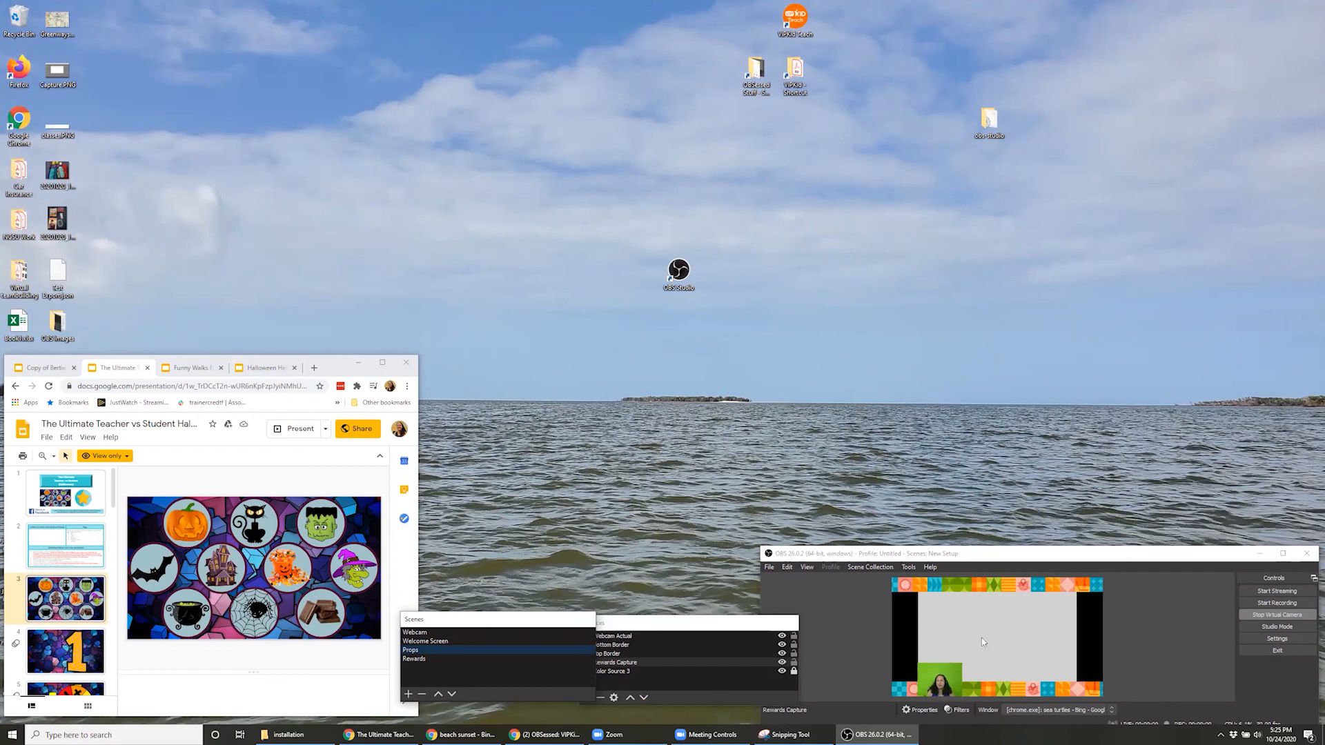
click(1070, 710)
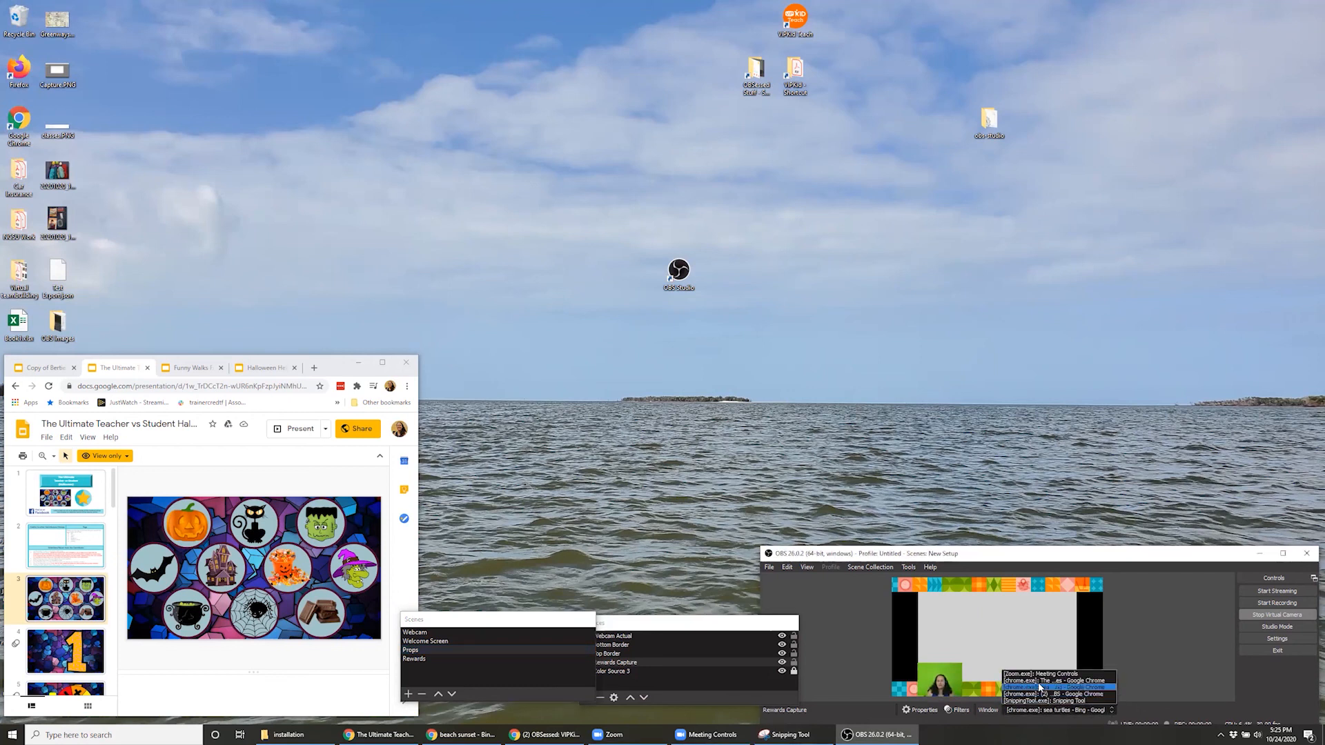
click(1039, 681)
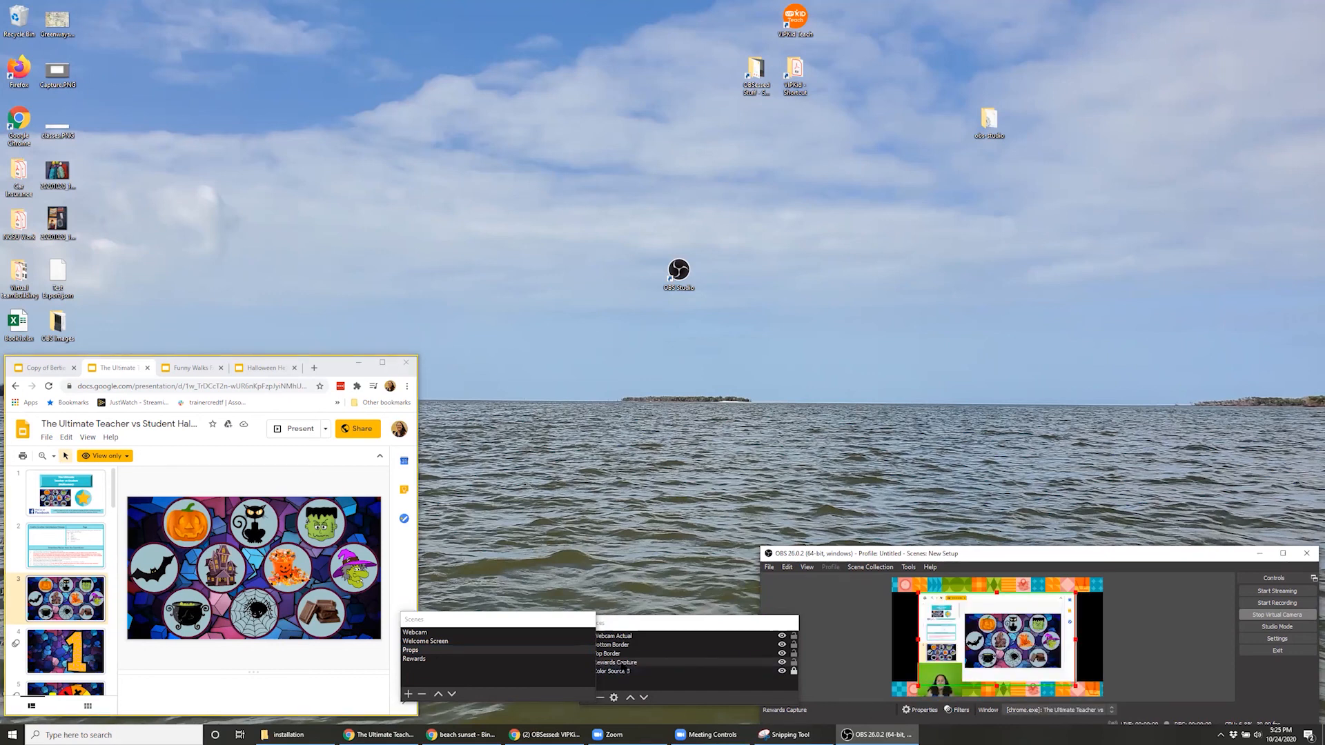
Examine the quick settings of the Props scene's Rewards Capture, Webcam Actual and Bottom Border sources, briefly deactivating the webcam
click(620, 664)
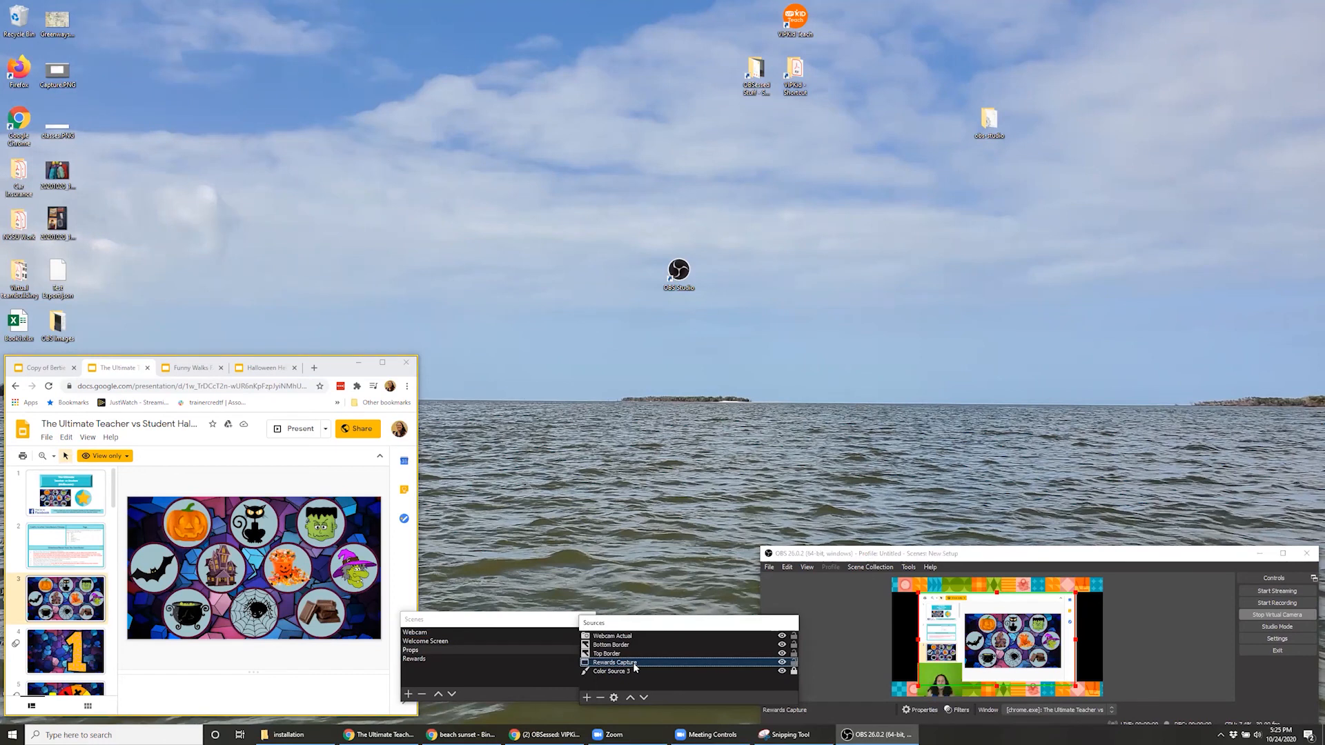
click(621, 635)
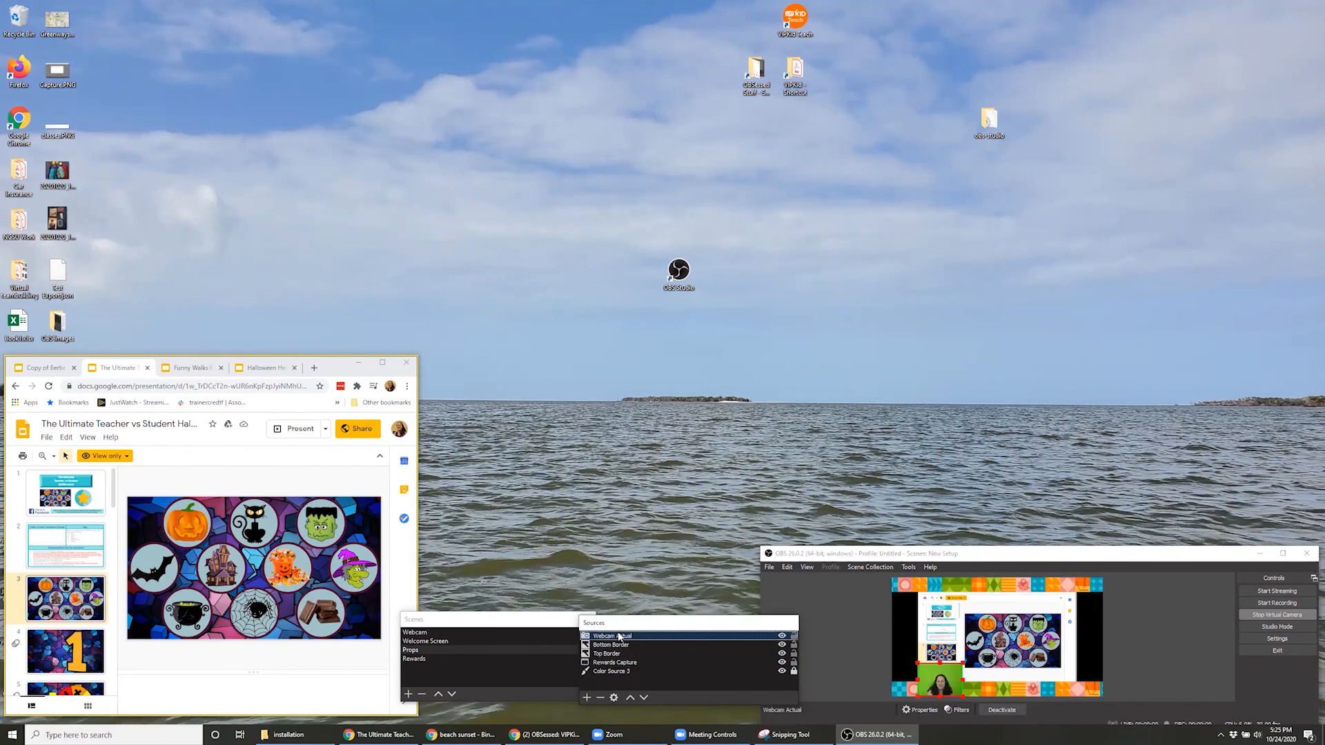
click(1002, 710)
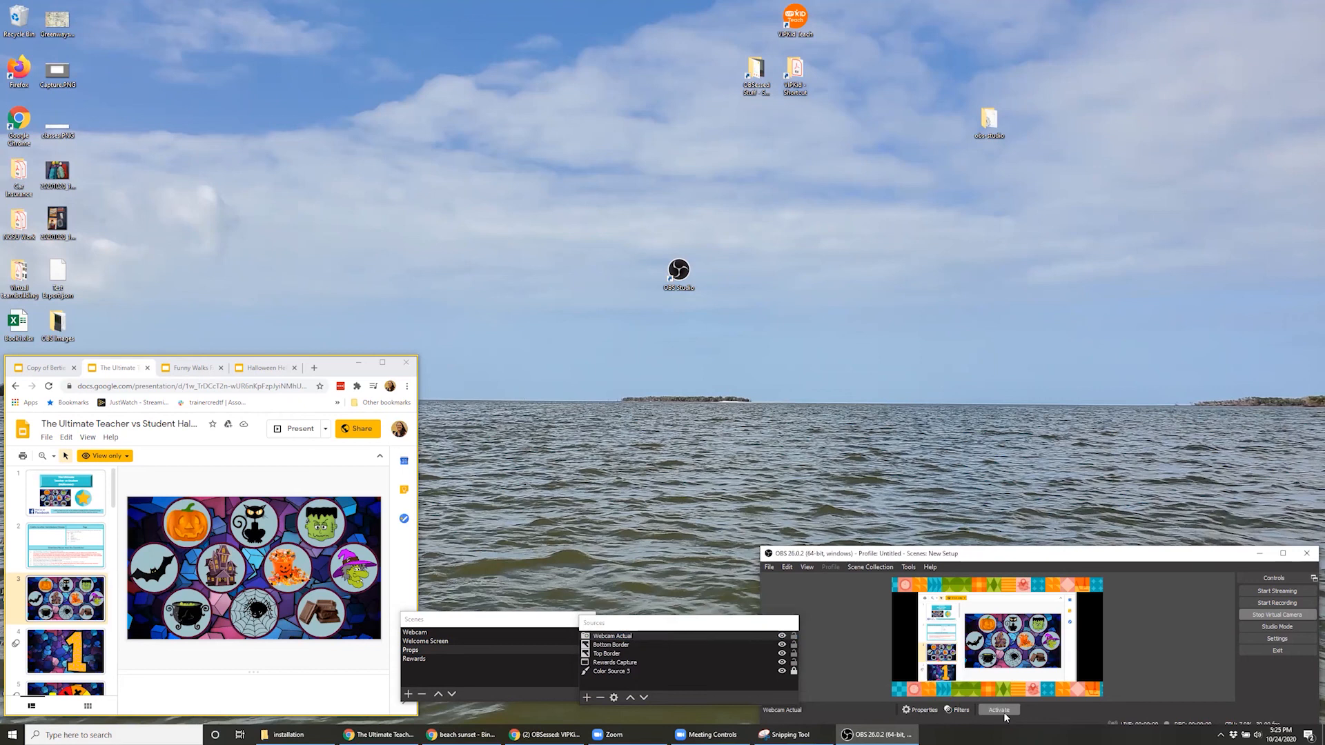
click(689, 646)
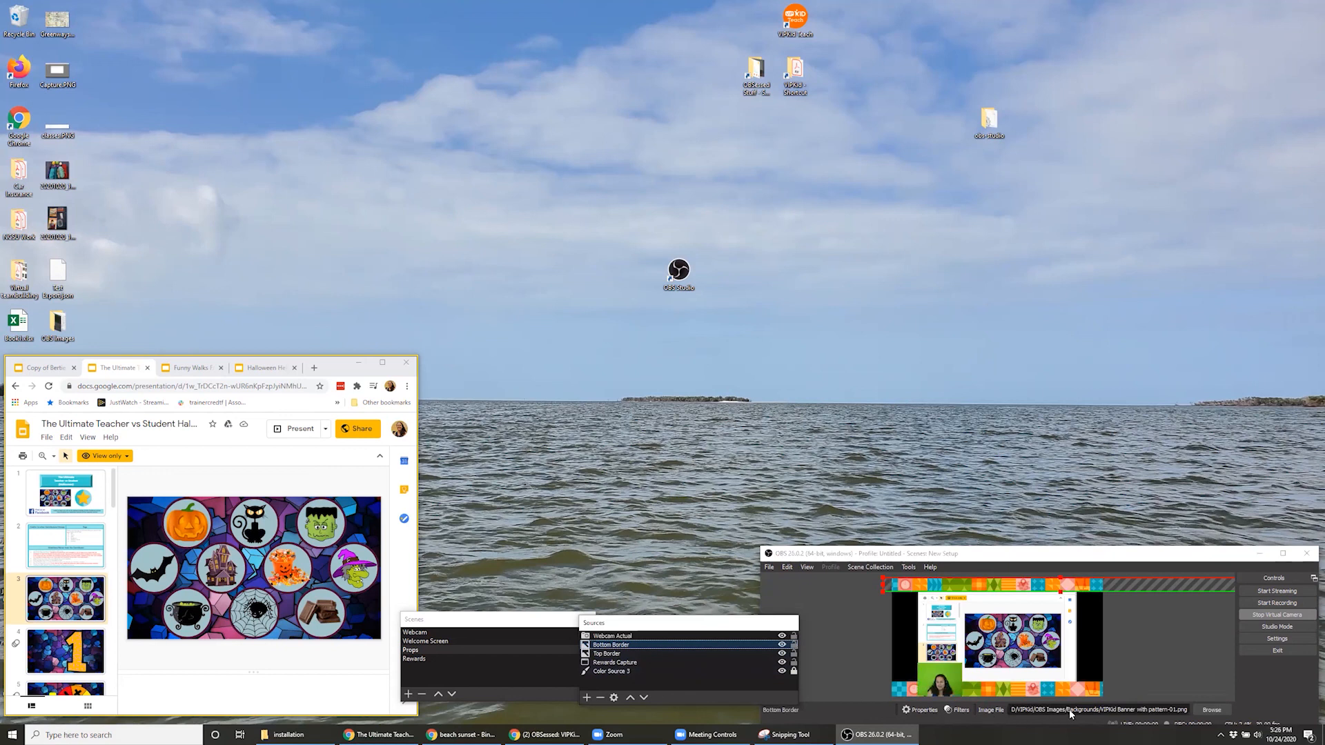
click(623, 663)
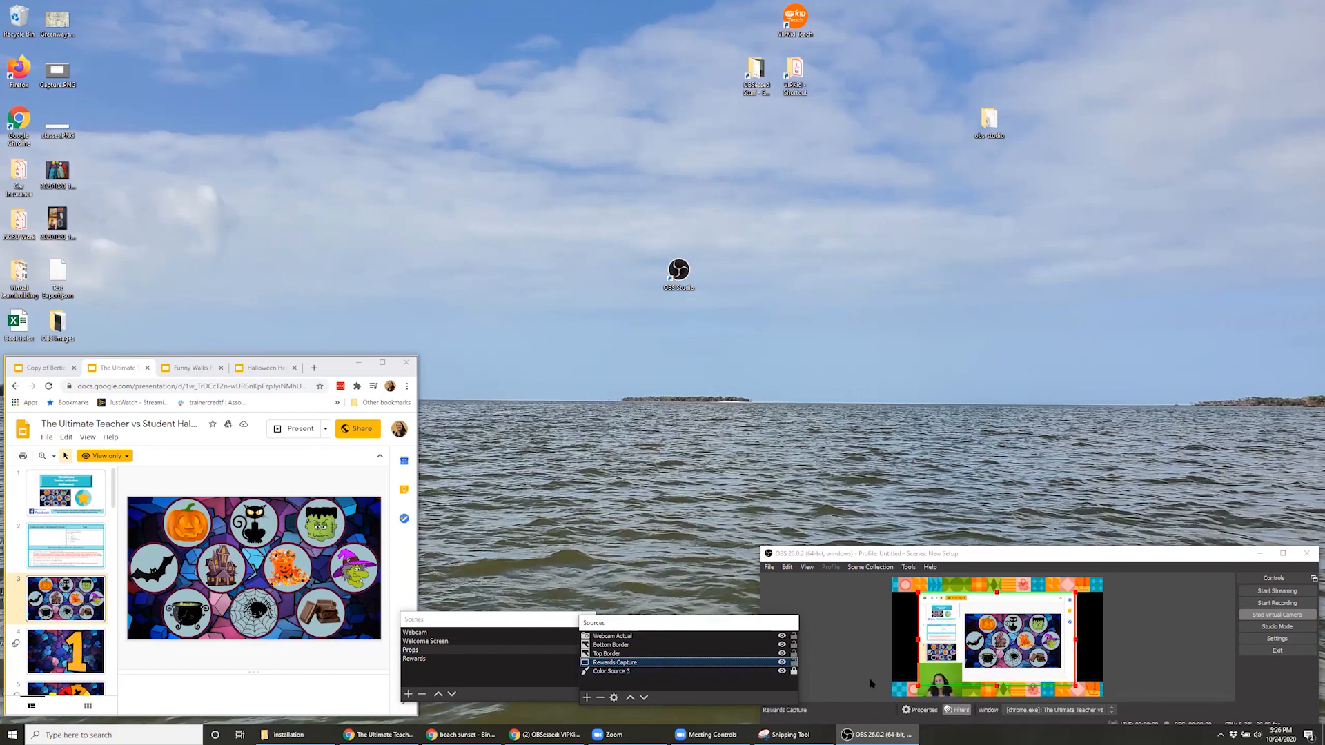
Detach a new Chrome tab into its own window above the slides, and set Rewards Capture to another Chrome window
click(314, 367)
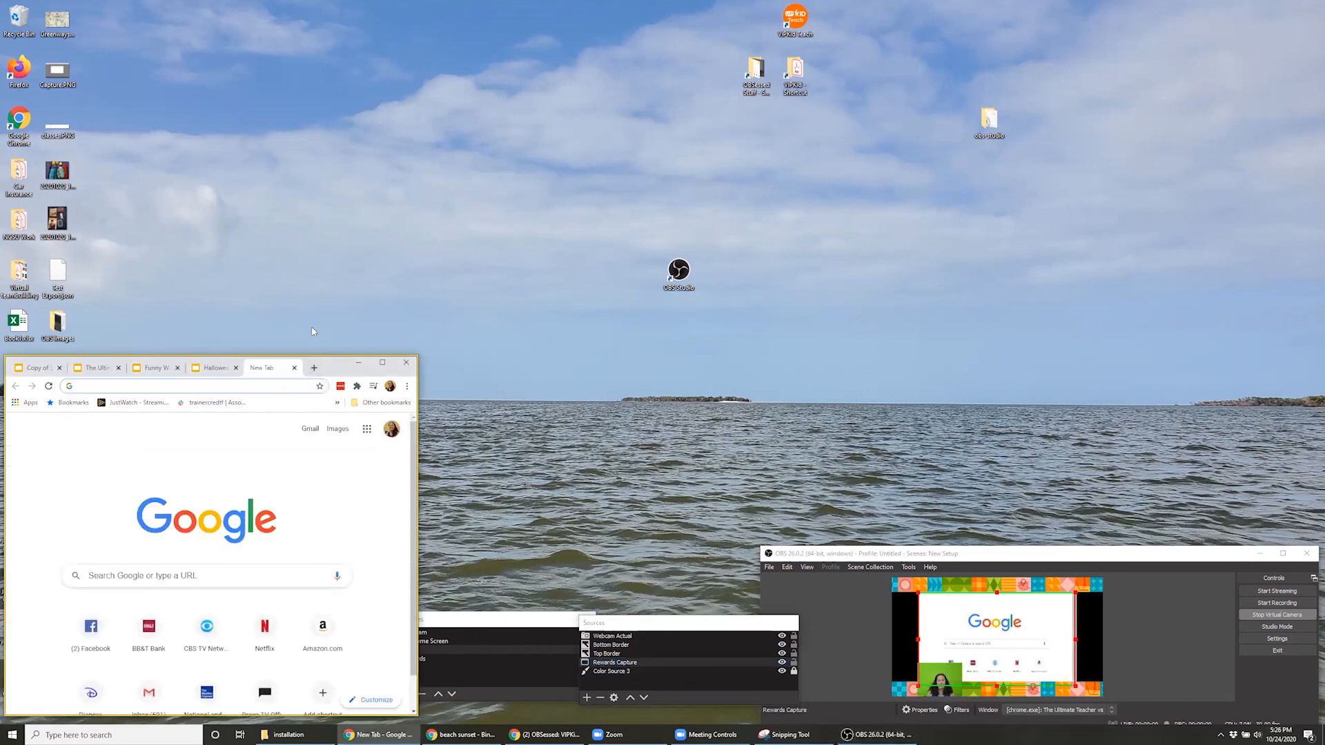
drag(269, 368, 292, 10)
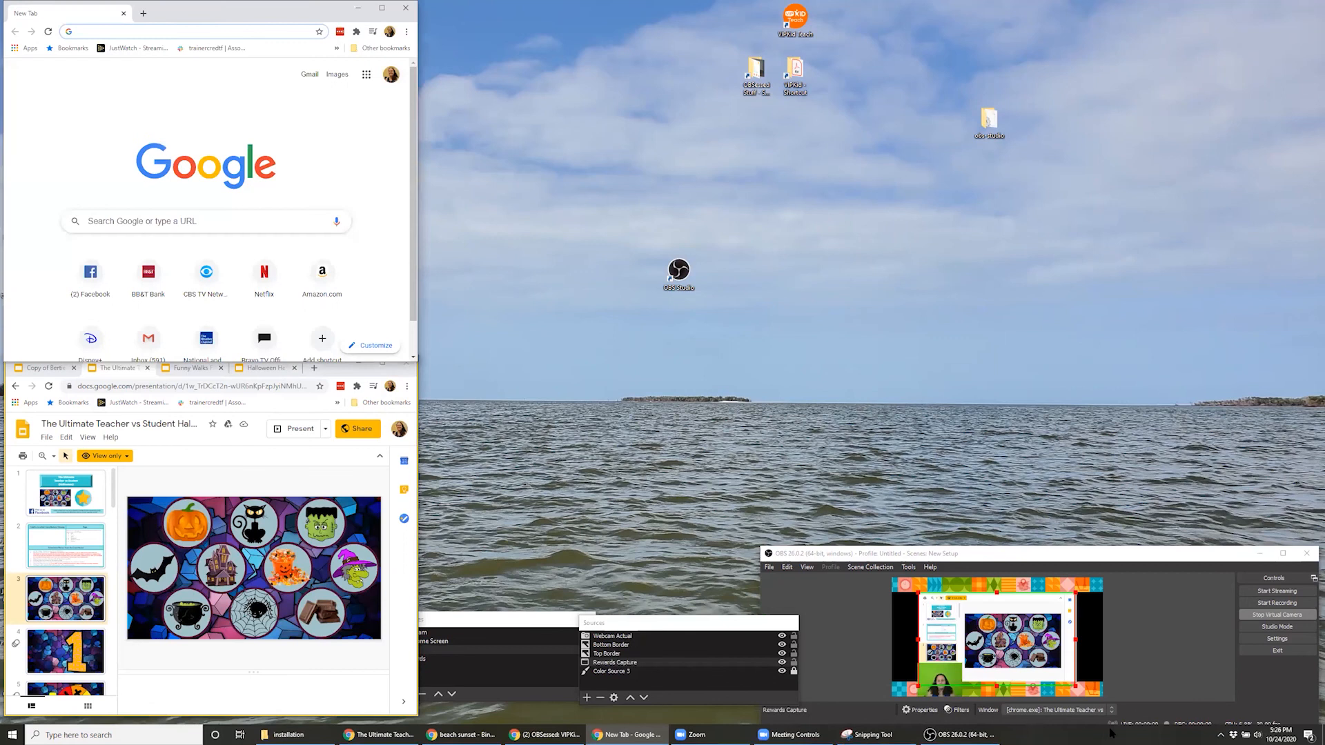
click(1090, 707)
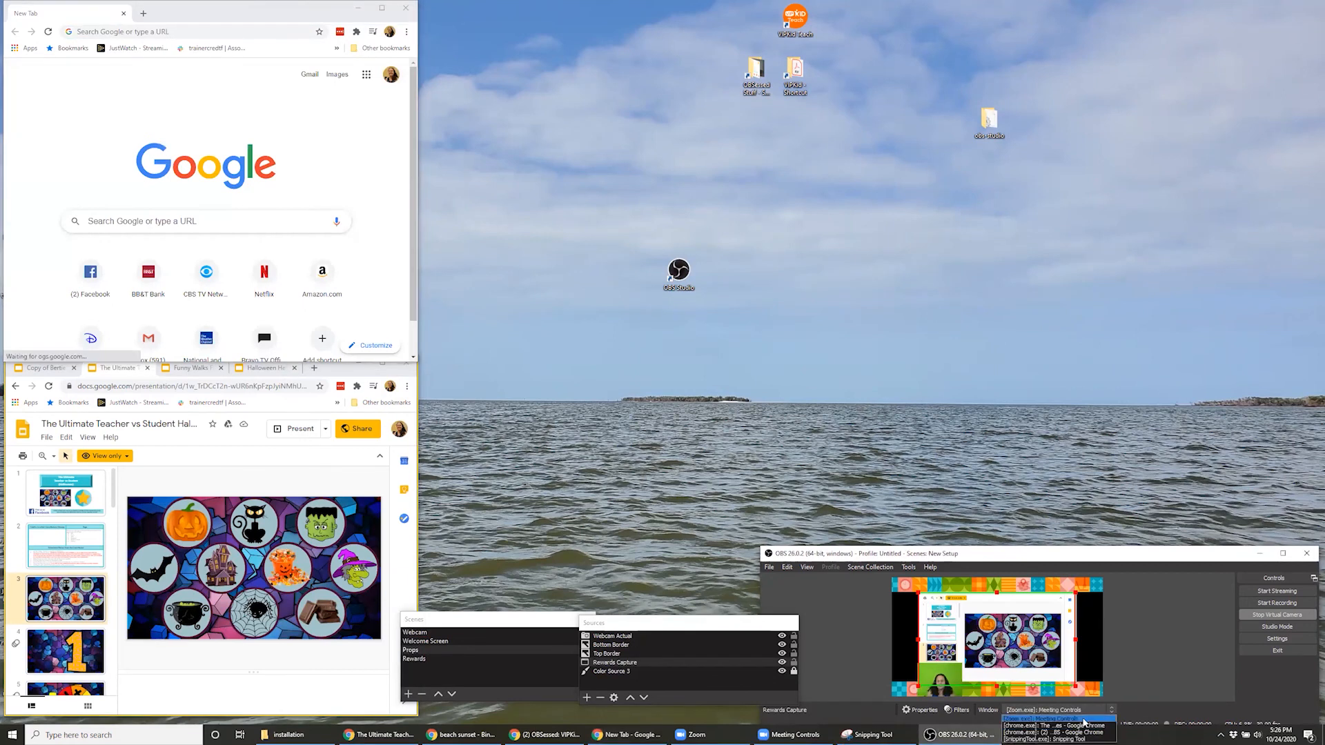
click(1073, 711)
click(1073, 711)
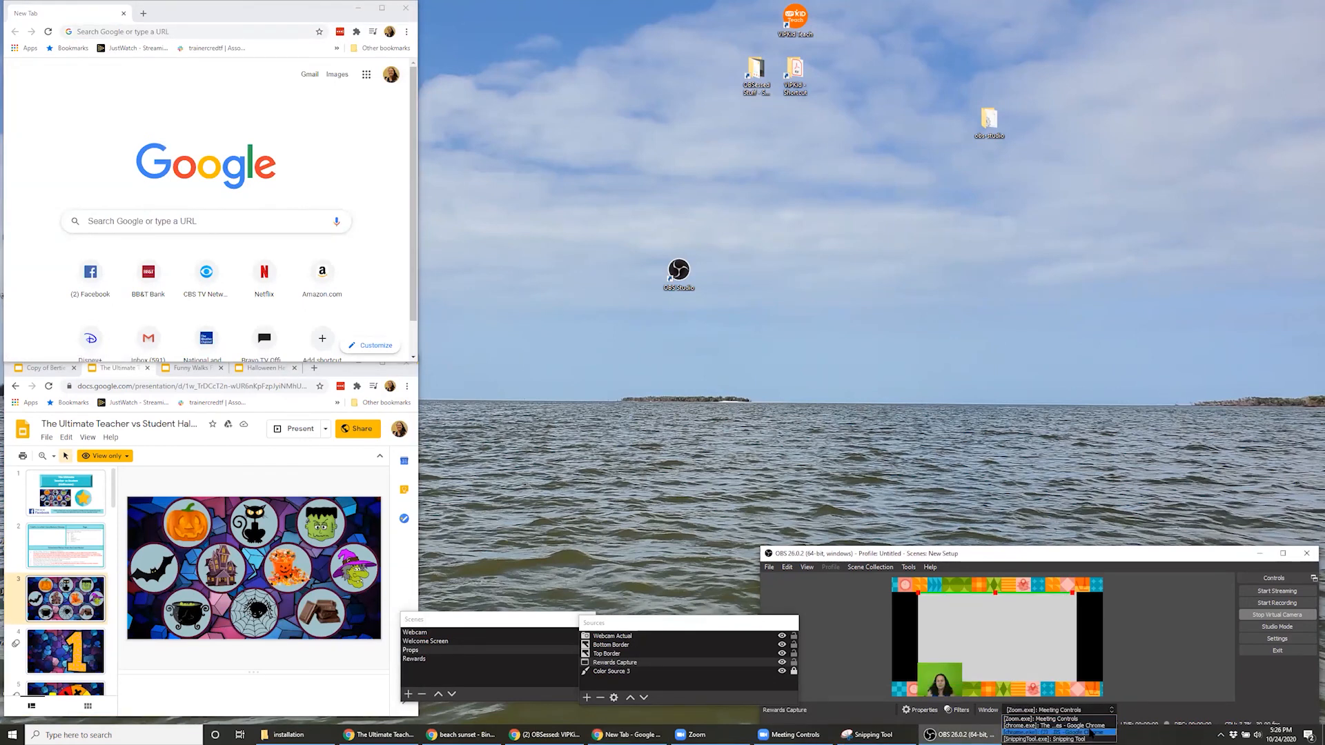
click(1090, 733)
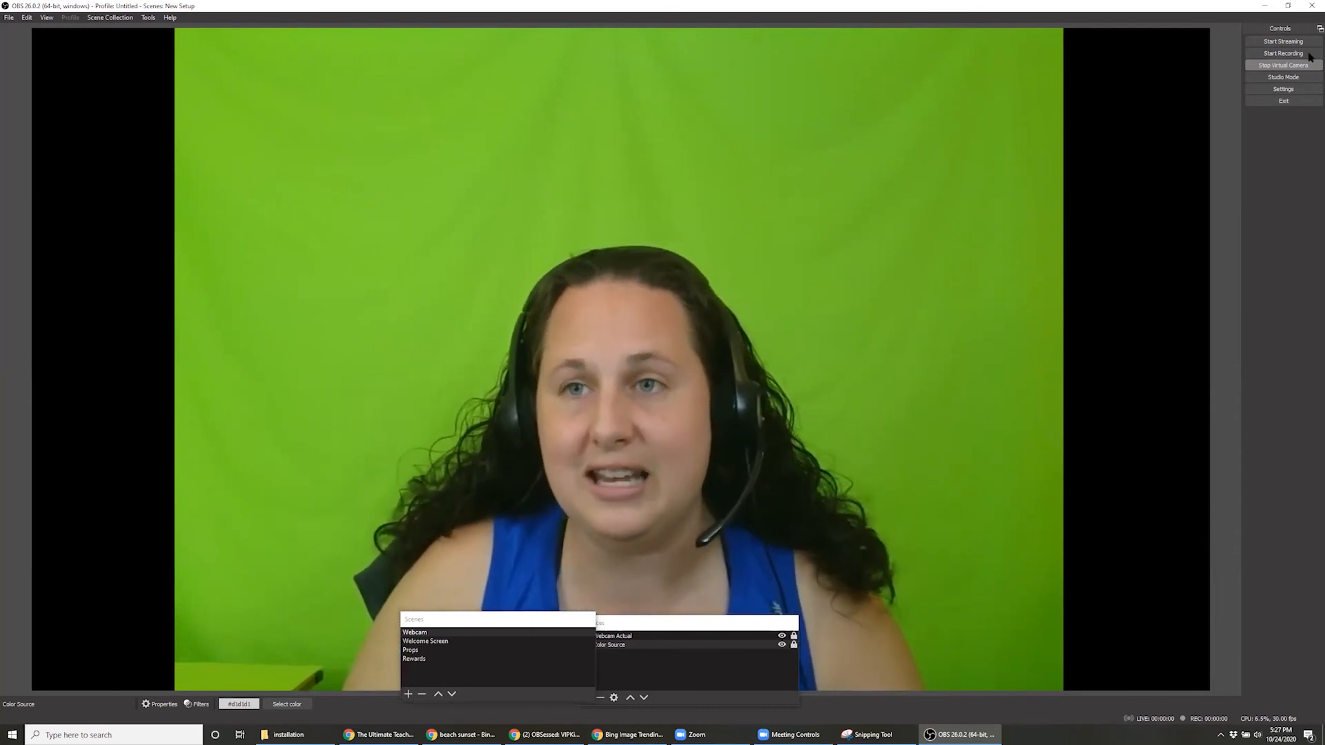
Cycle the live output through the Welcome Screen, Props and Rewards scenes in the compact layout, and maximize the preview window on Rewards
click(1289, 6)
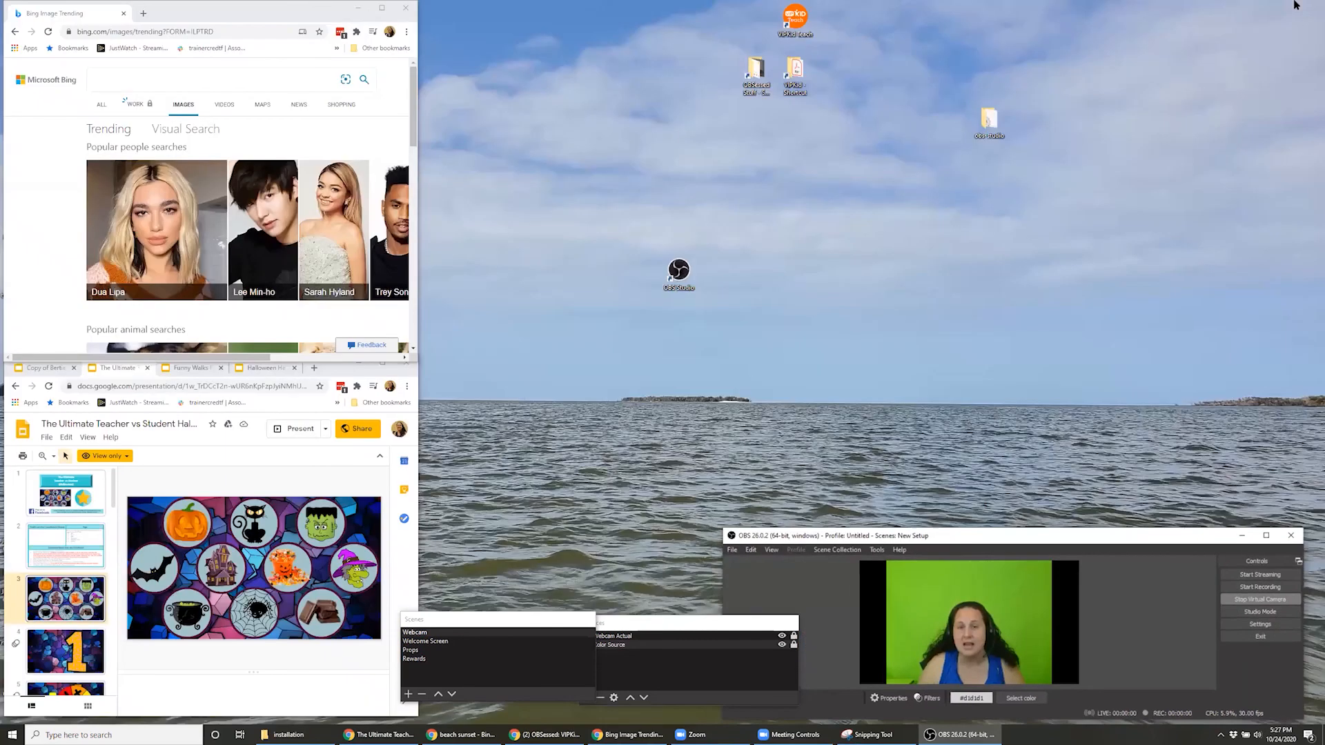
click(438, 642)
click(438, 650)
click(444, 659)
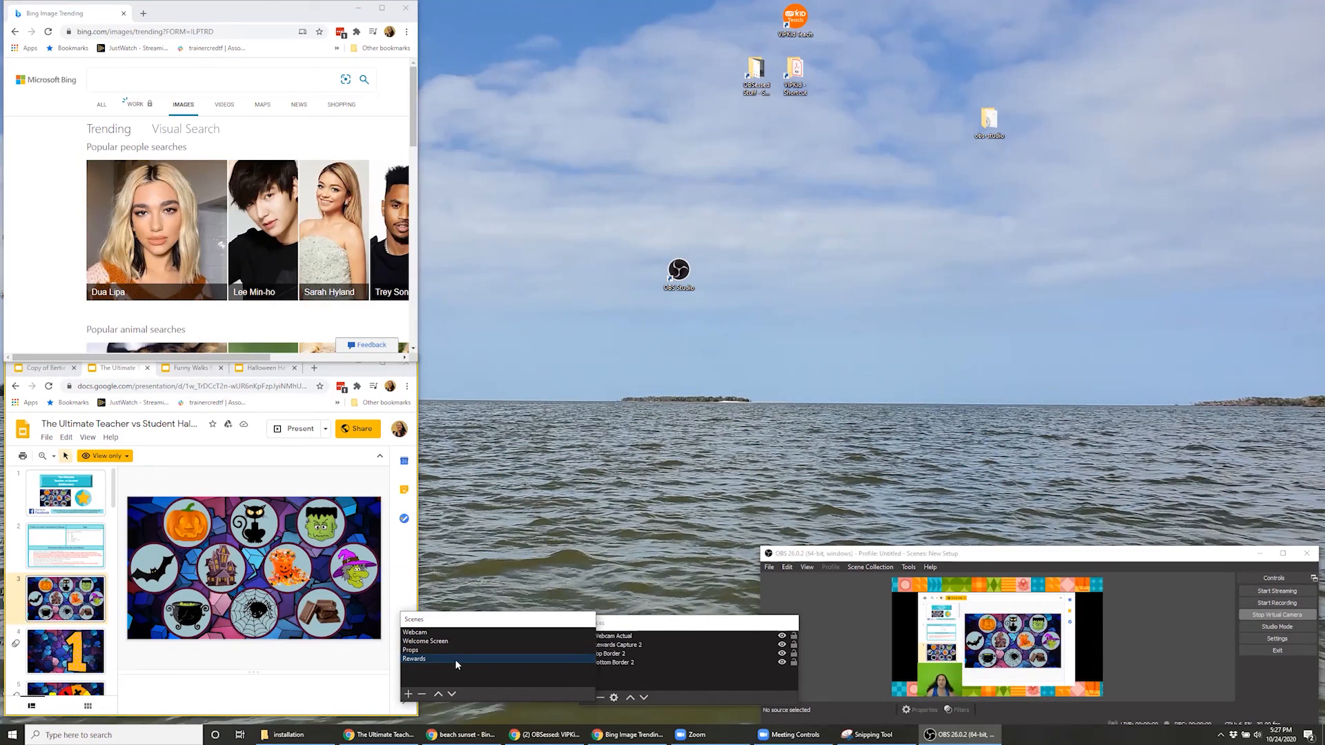
click(1281, 552)
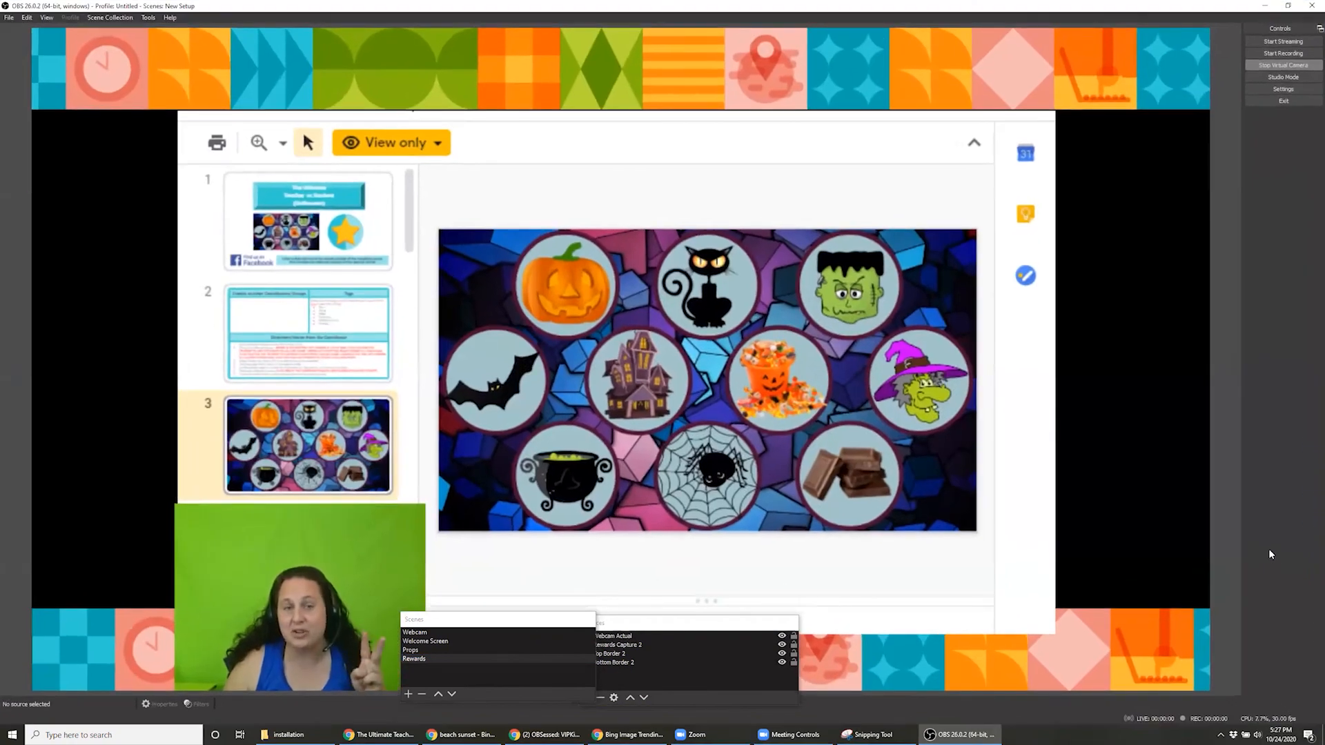